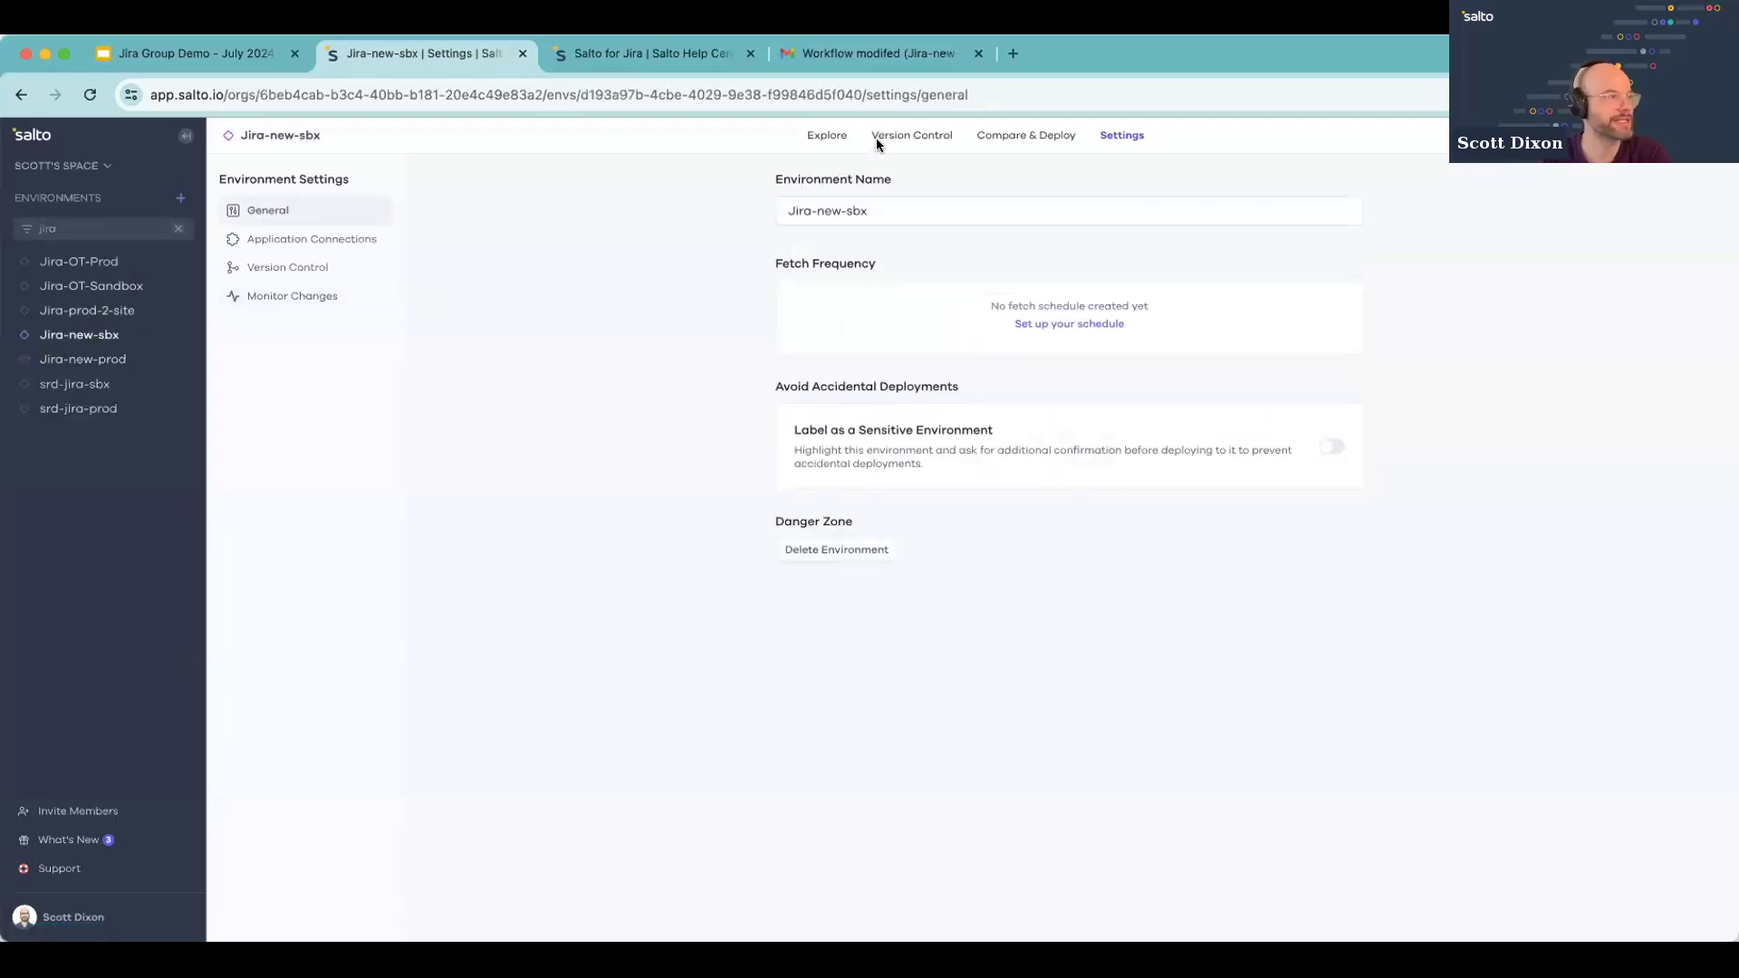
Step: Explore the Jira-new-sbx environment and expand its Workflow Configuration records
{"action": "left_click", "coordinate": [827, 136]}
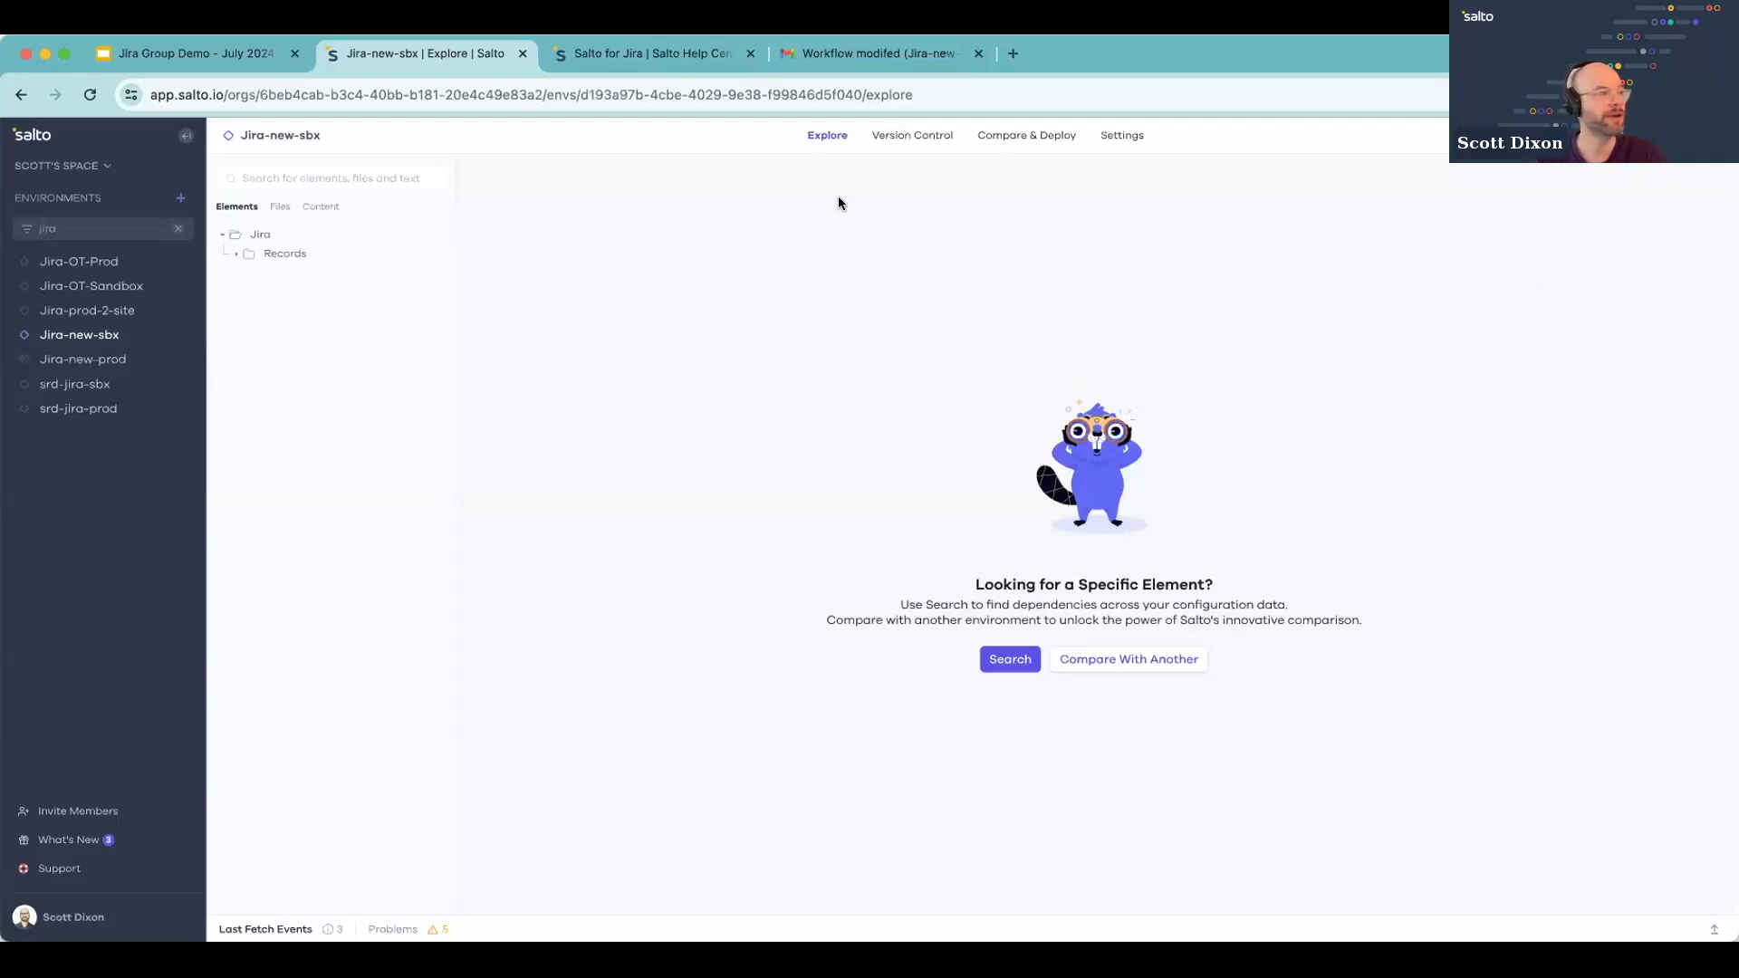
{"action": "left_click", "coordinate": [251, 259]}
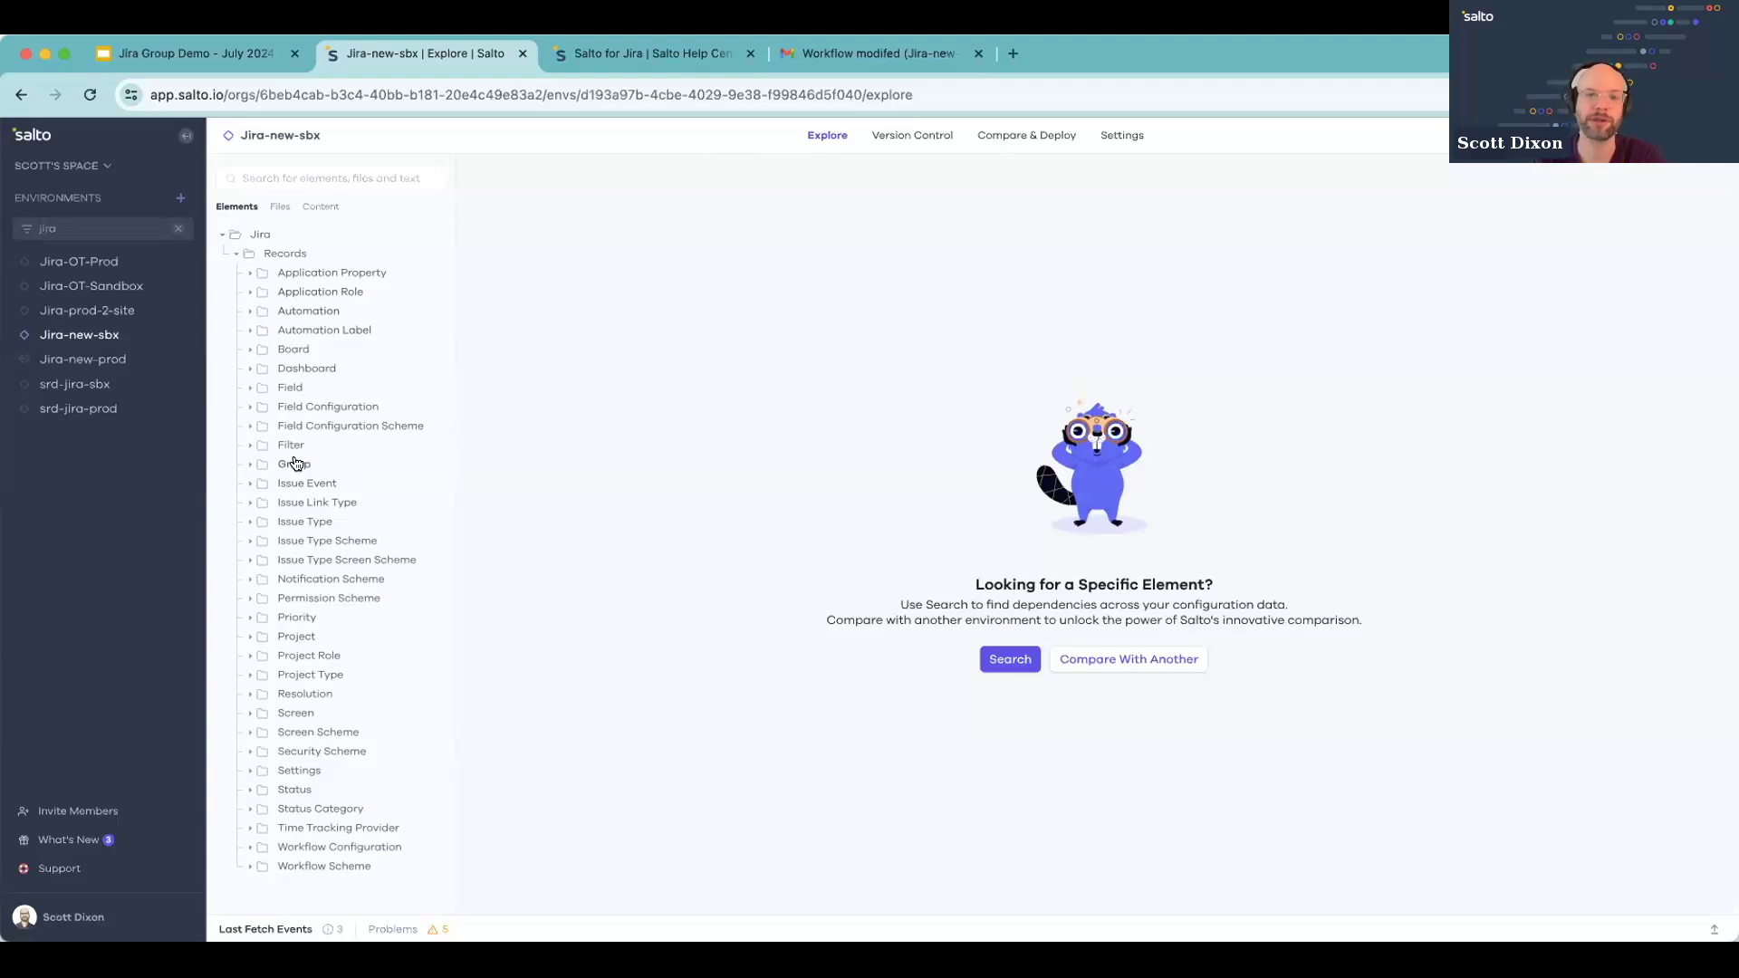
{"action": "left_click", "coordinate": [335, 847]}
Step: View the Update team (SRD) workflow configuration and follow its dependency to the On Hold (SRD) status
{"action": "scroll", "coordinate": [342, 591], "scroll_direction": "down", "scroll_amount": 6}
{"action": "scroll", "coordinate": [342, 591], "scroll_direction": "down", "scroll_amount": 2}
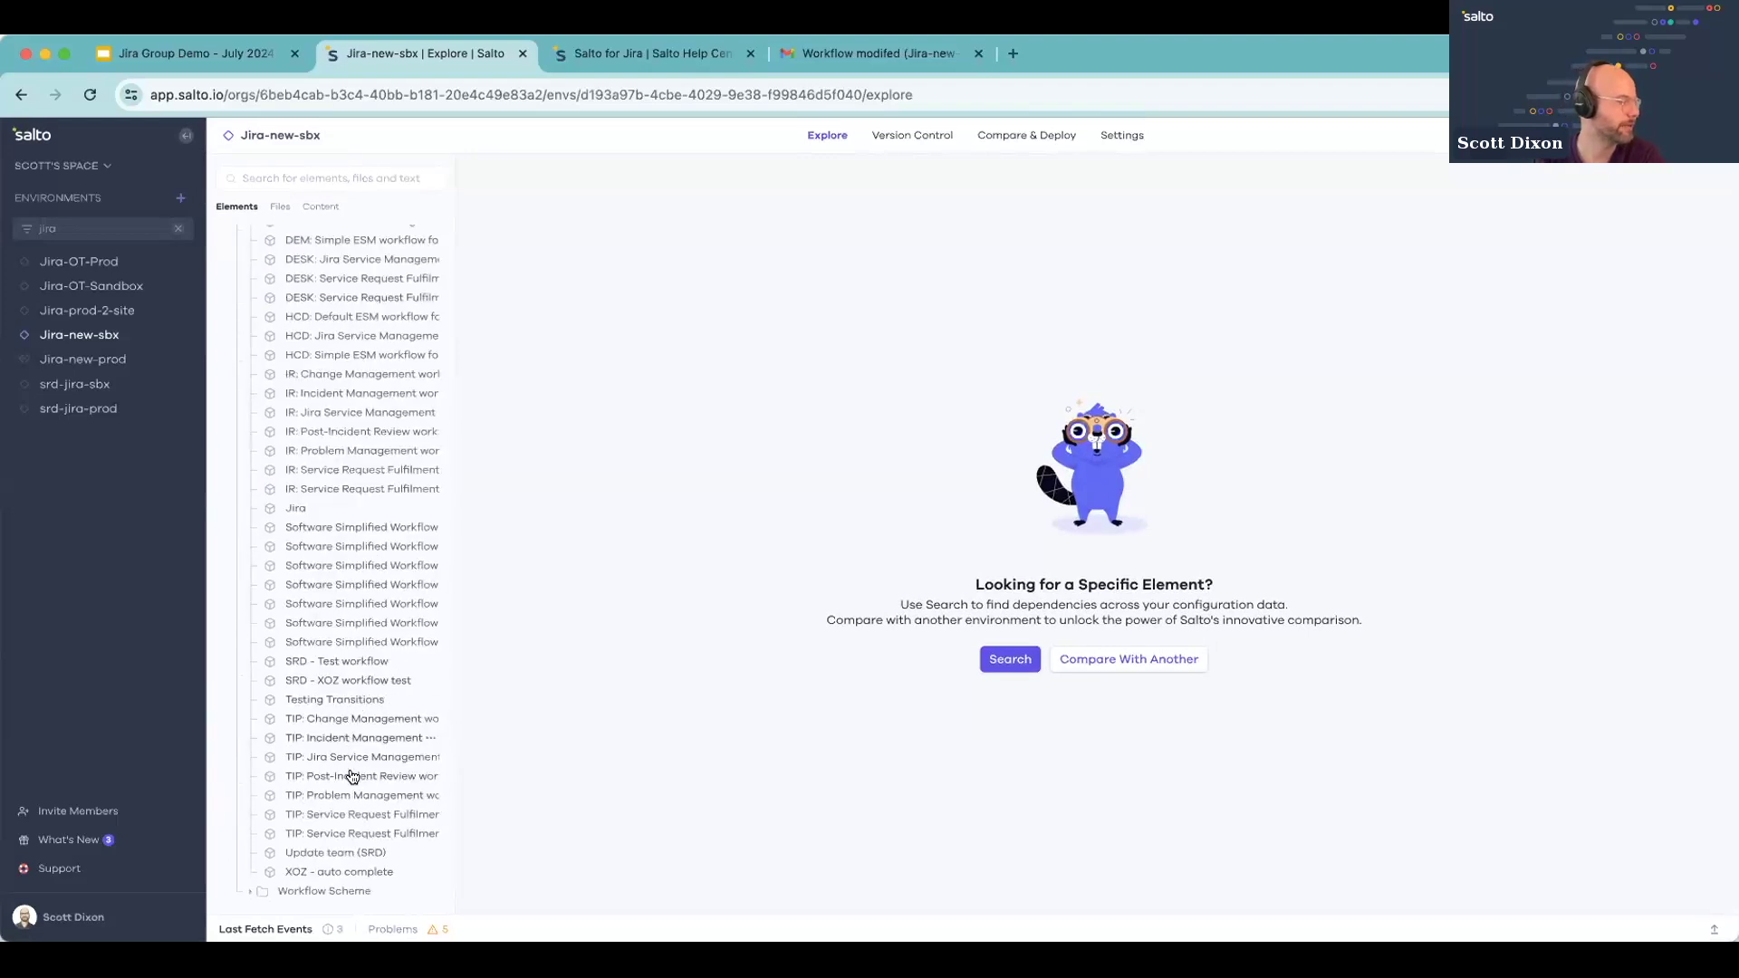
{"action": "left_click", "coordinate": [354, 834]}
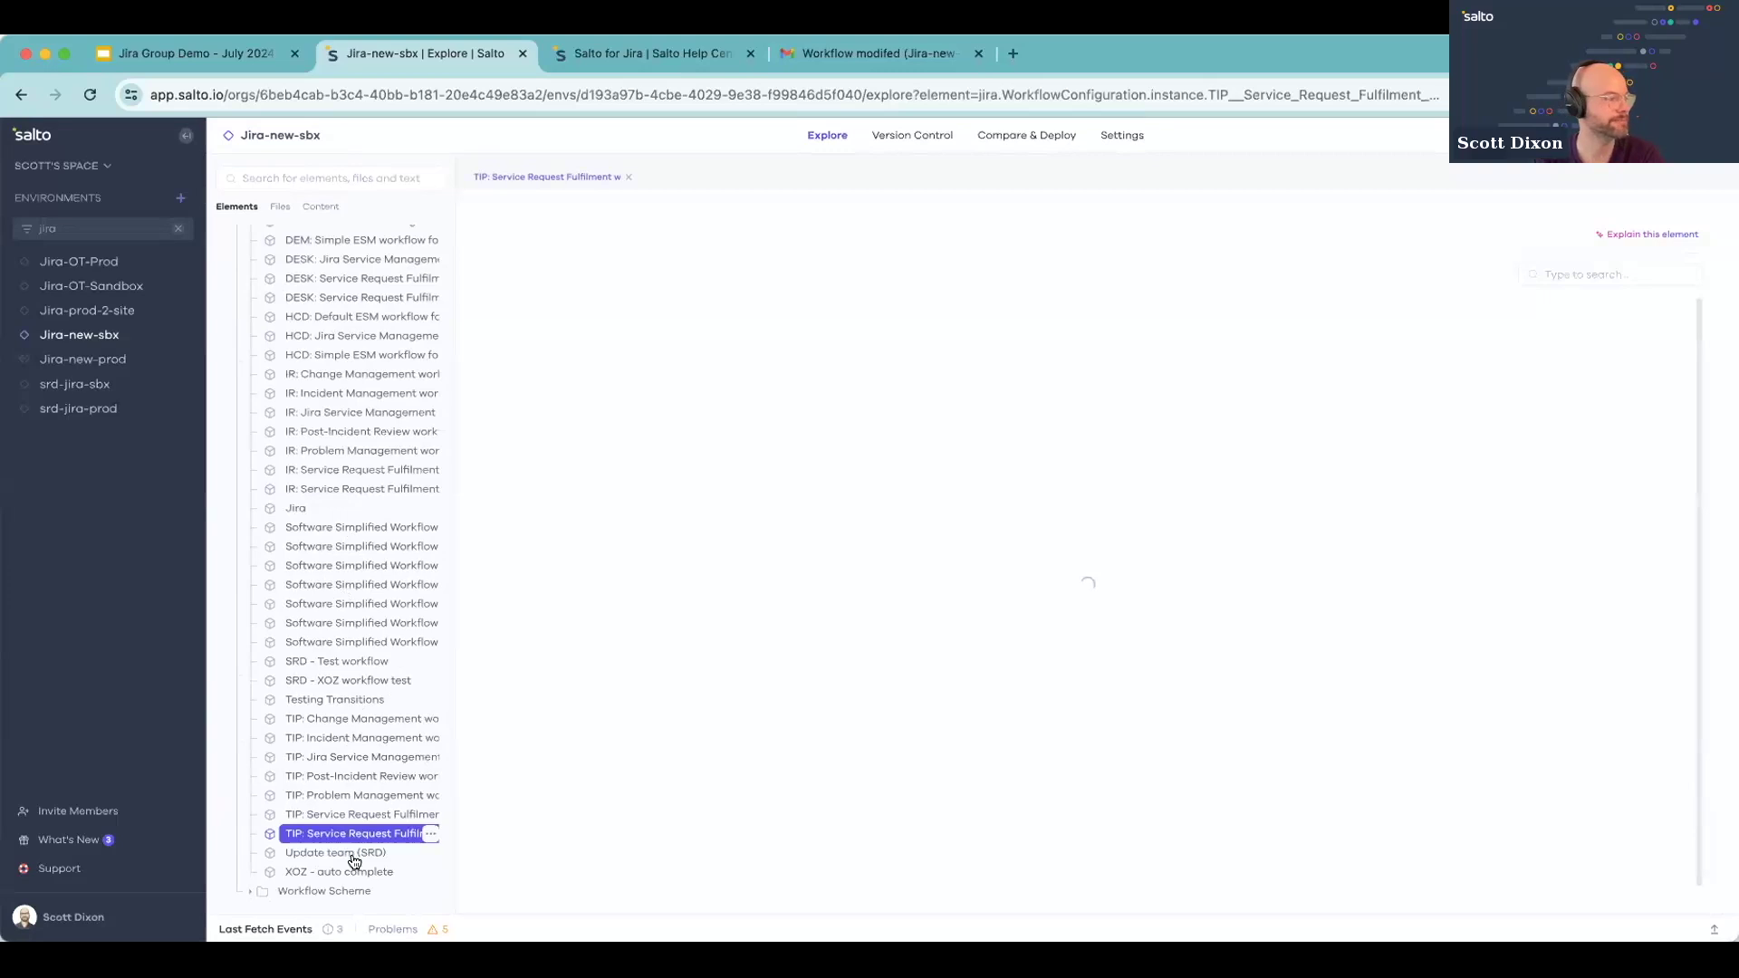
{"action": "left_click", "coordinate": [356, 853]}
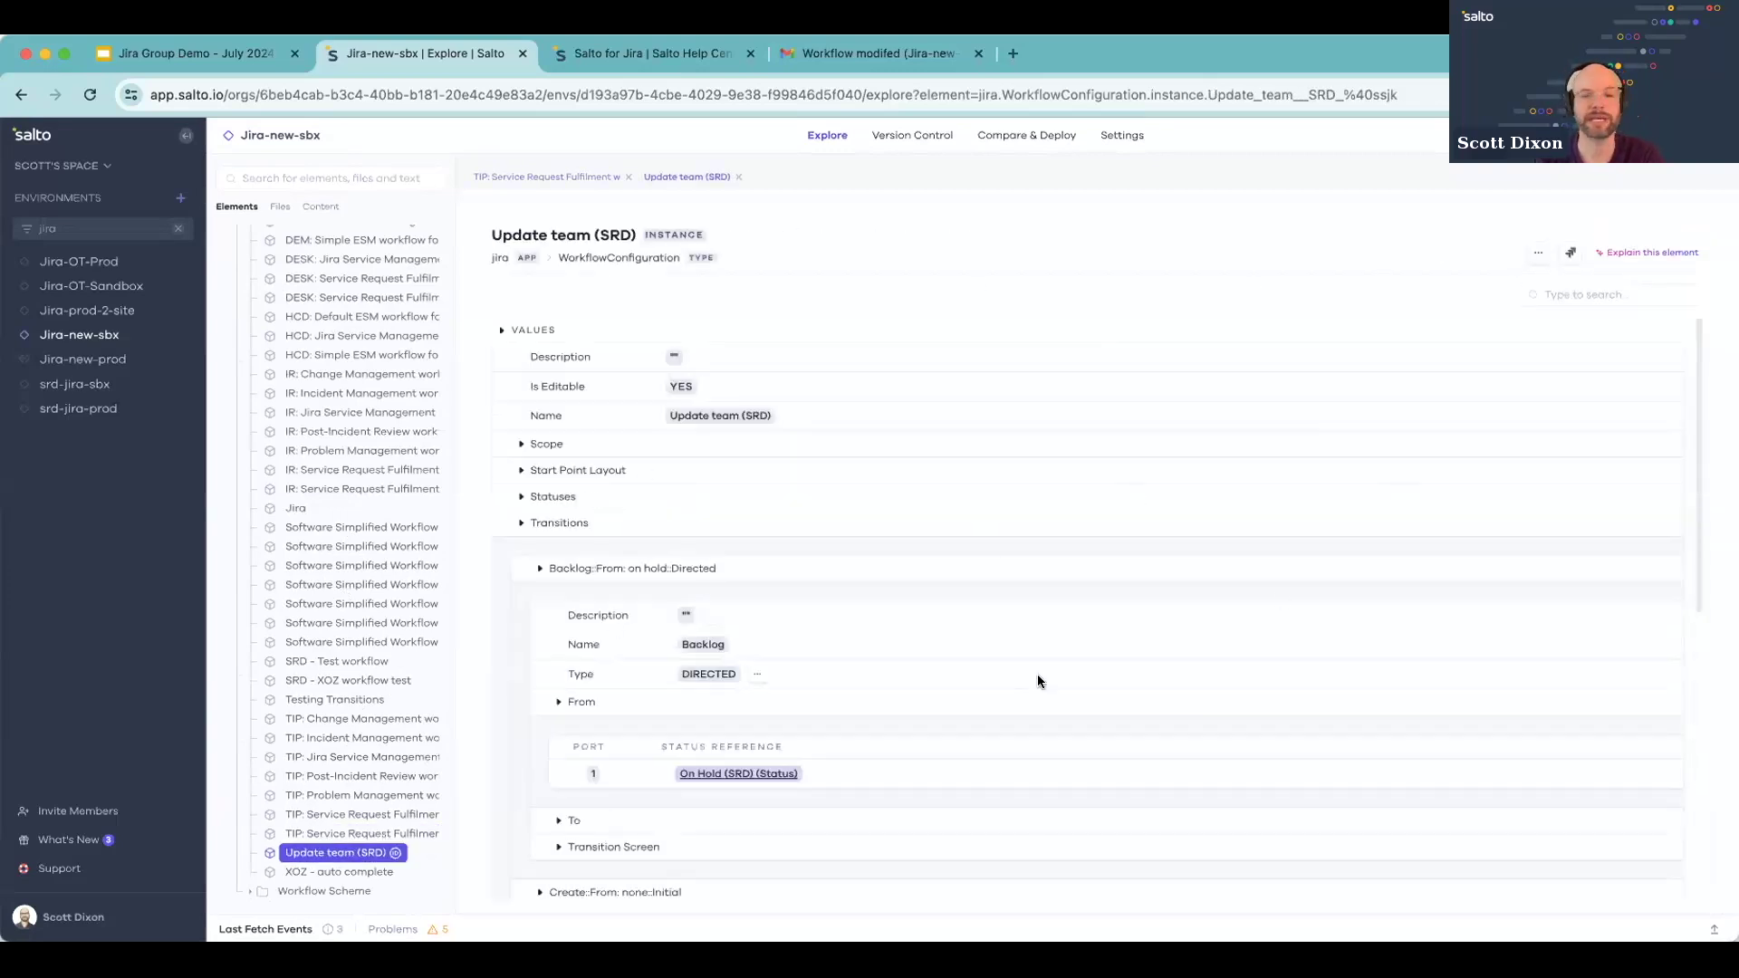
{"action": "scroll", "coordinate": [1039, 681], "scroll_direction": "down", "scroll_amount": 15}
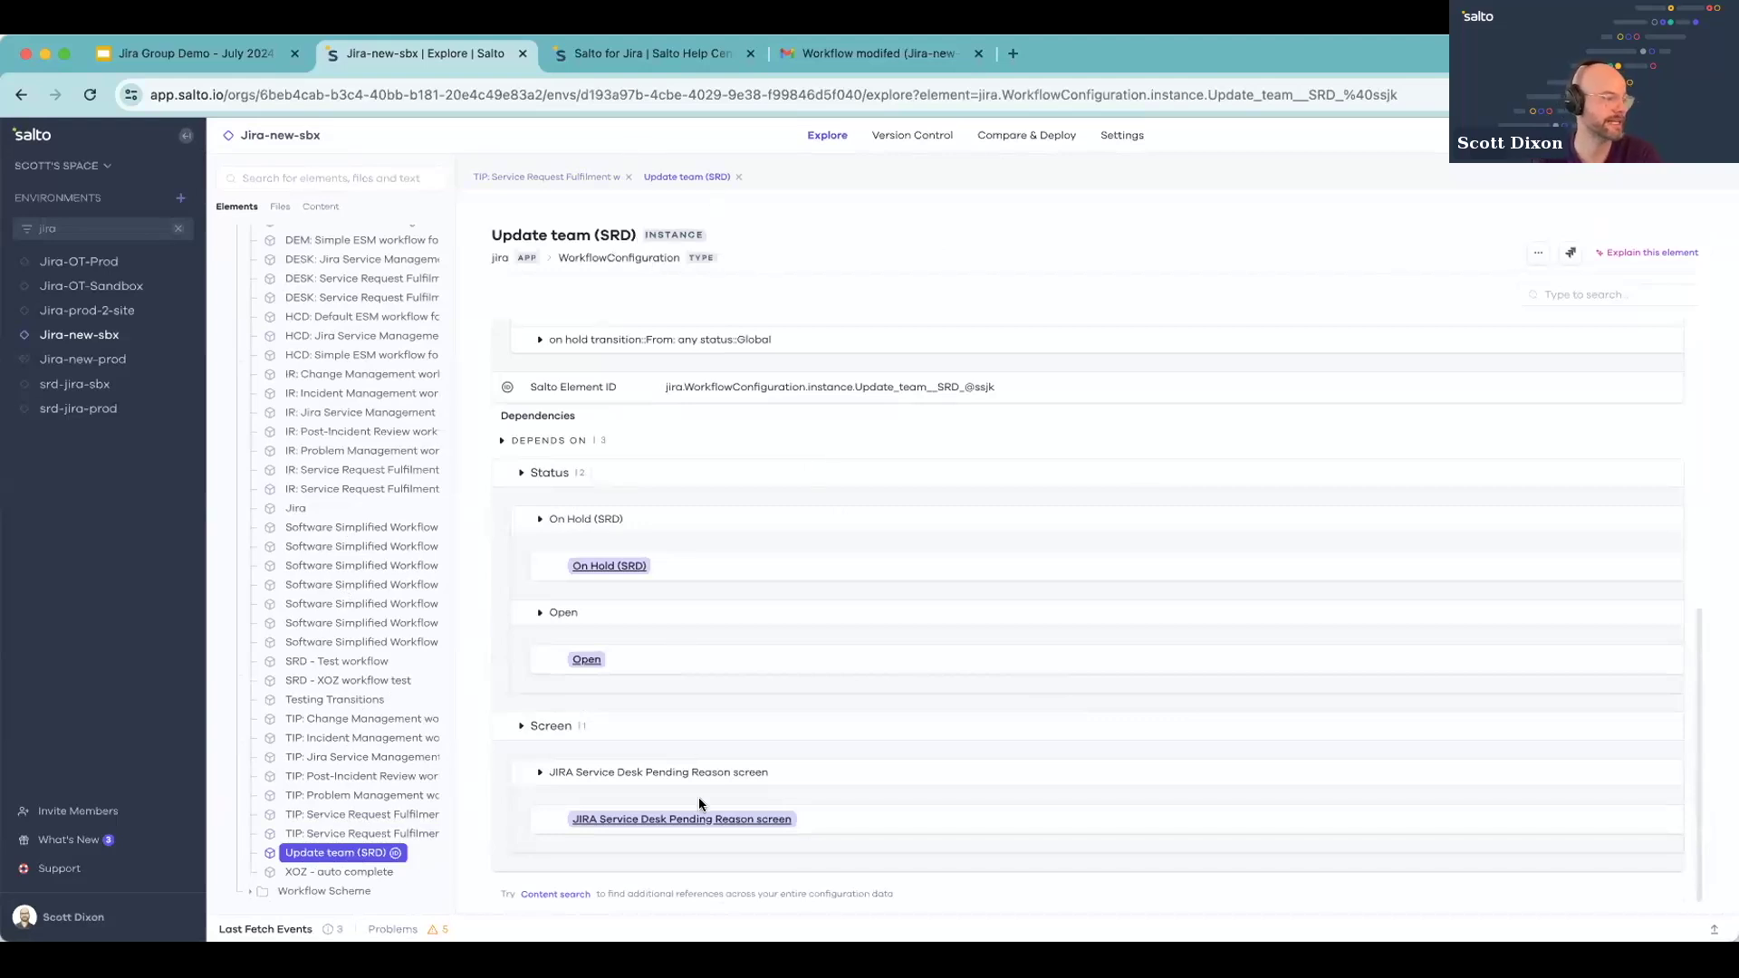
{"action": "left_click", "coordinate": [587, 565]}
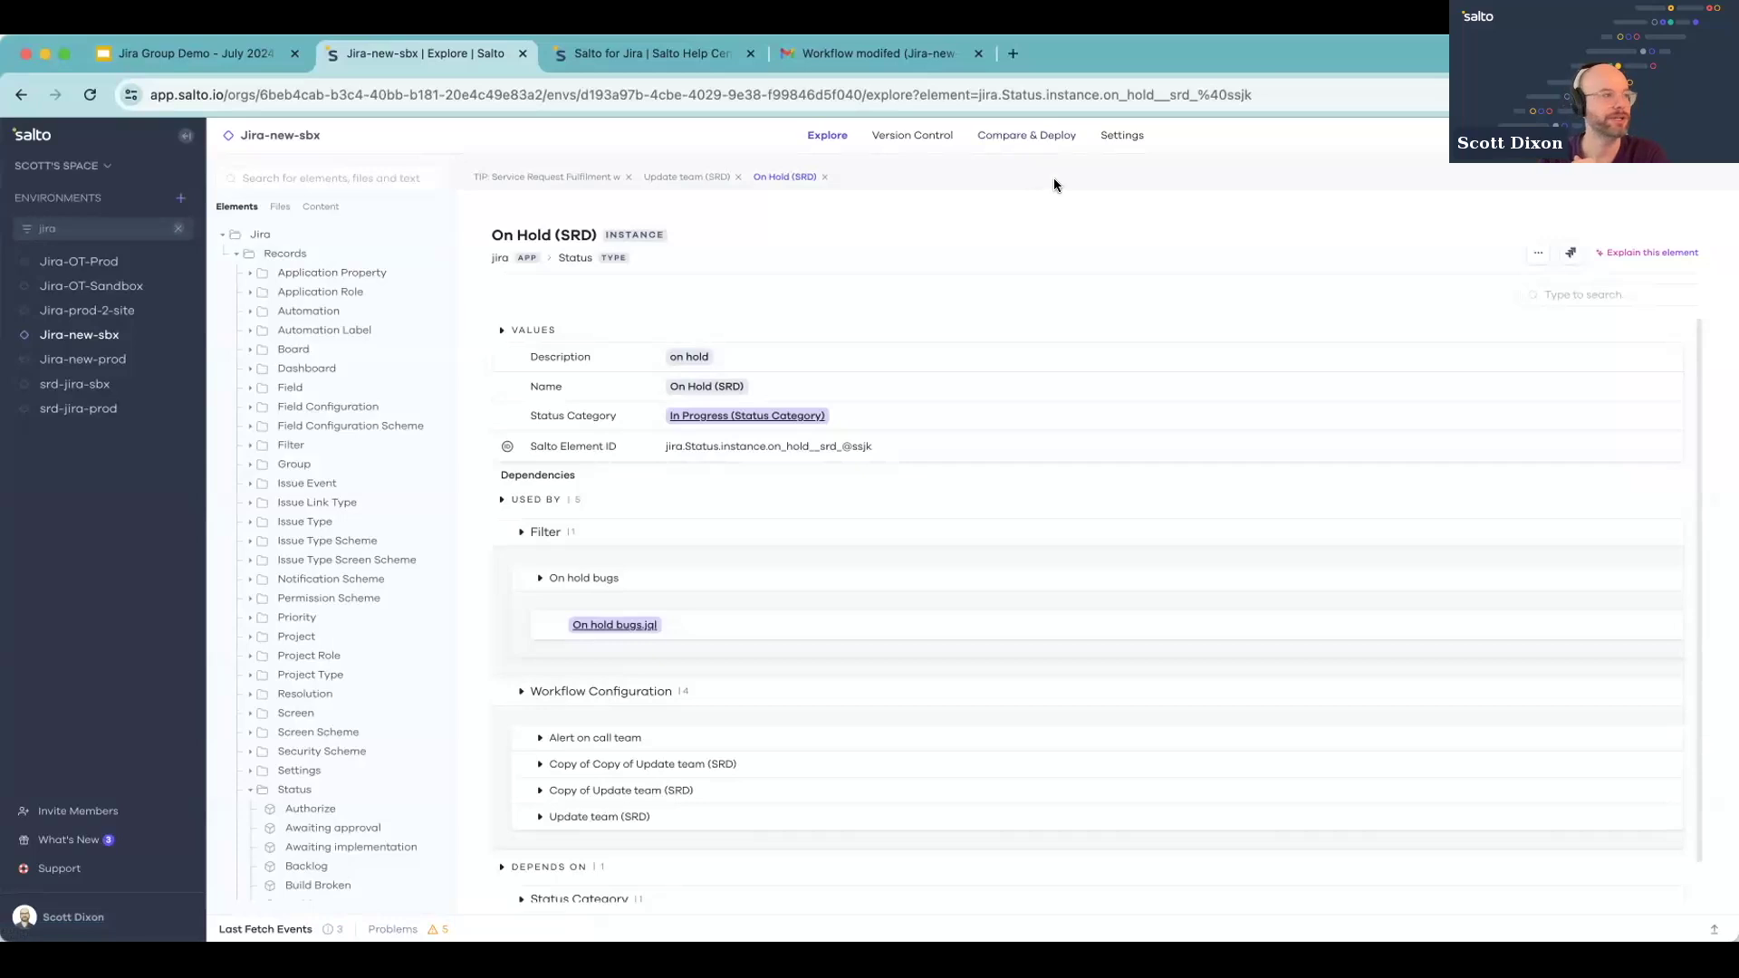
Step: Start a new Compare & Deploy with Jira-new-sbx as the source and Jira-new-prod as the target
{"action": "left_click", "coordinate": [999, 138]}
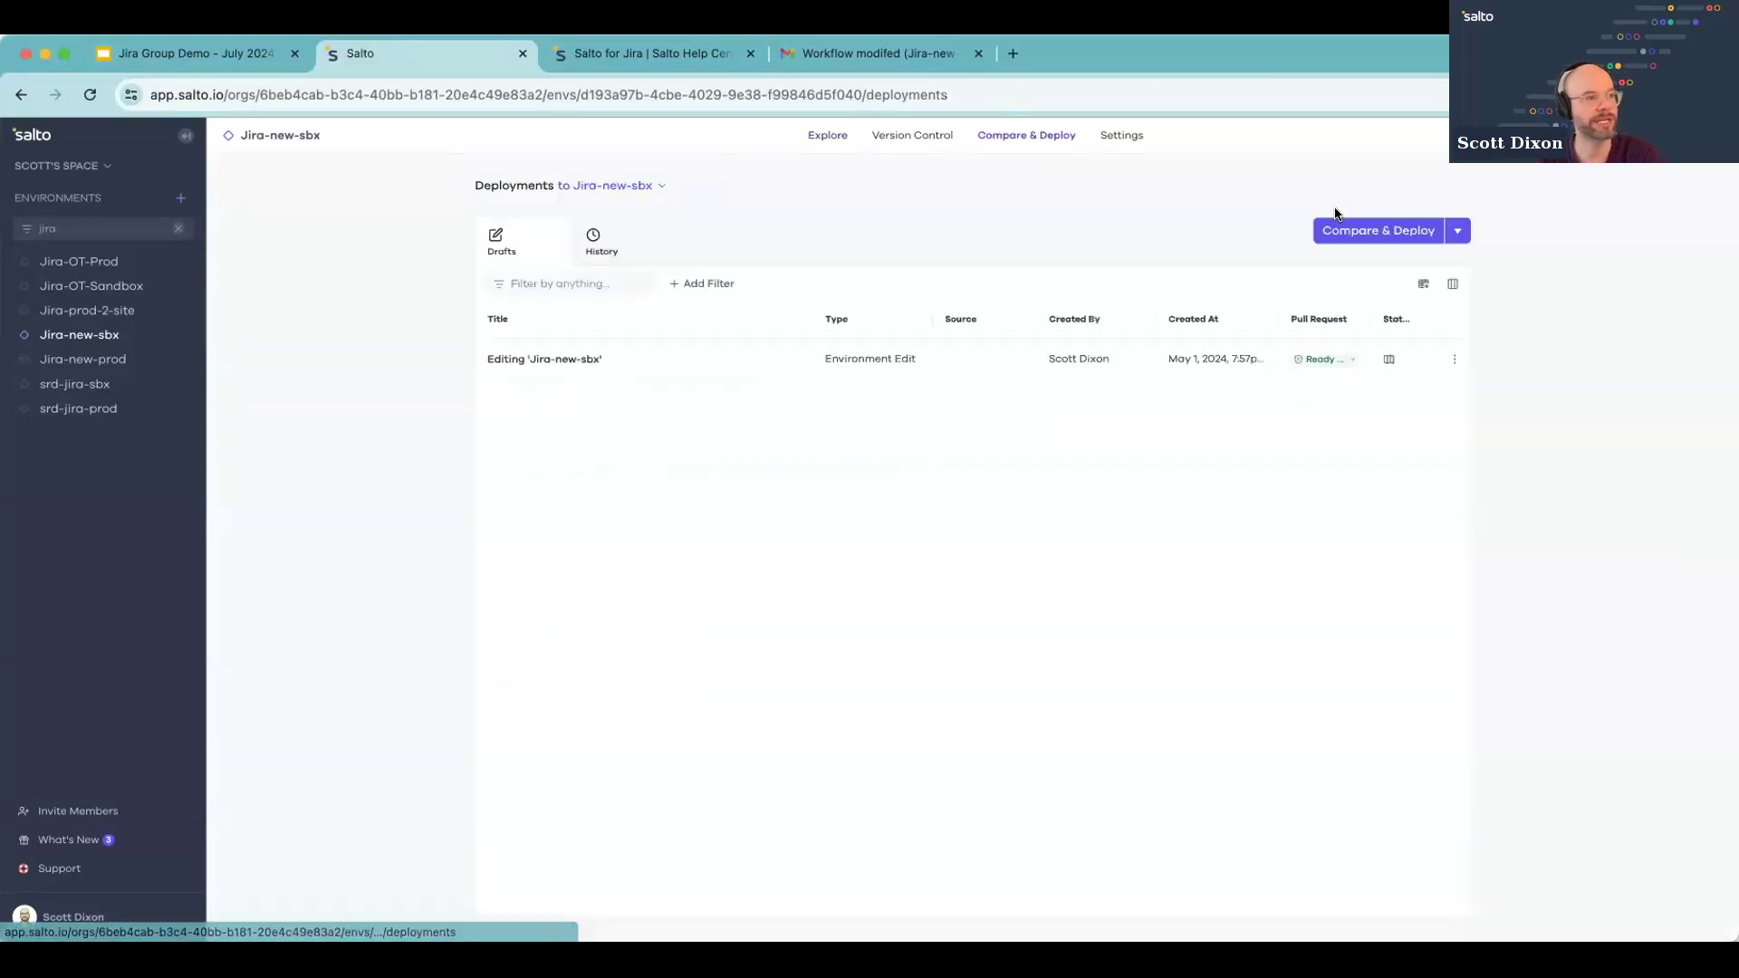
{"action": "left_click", "coordinate": [1359, 234]}
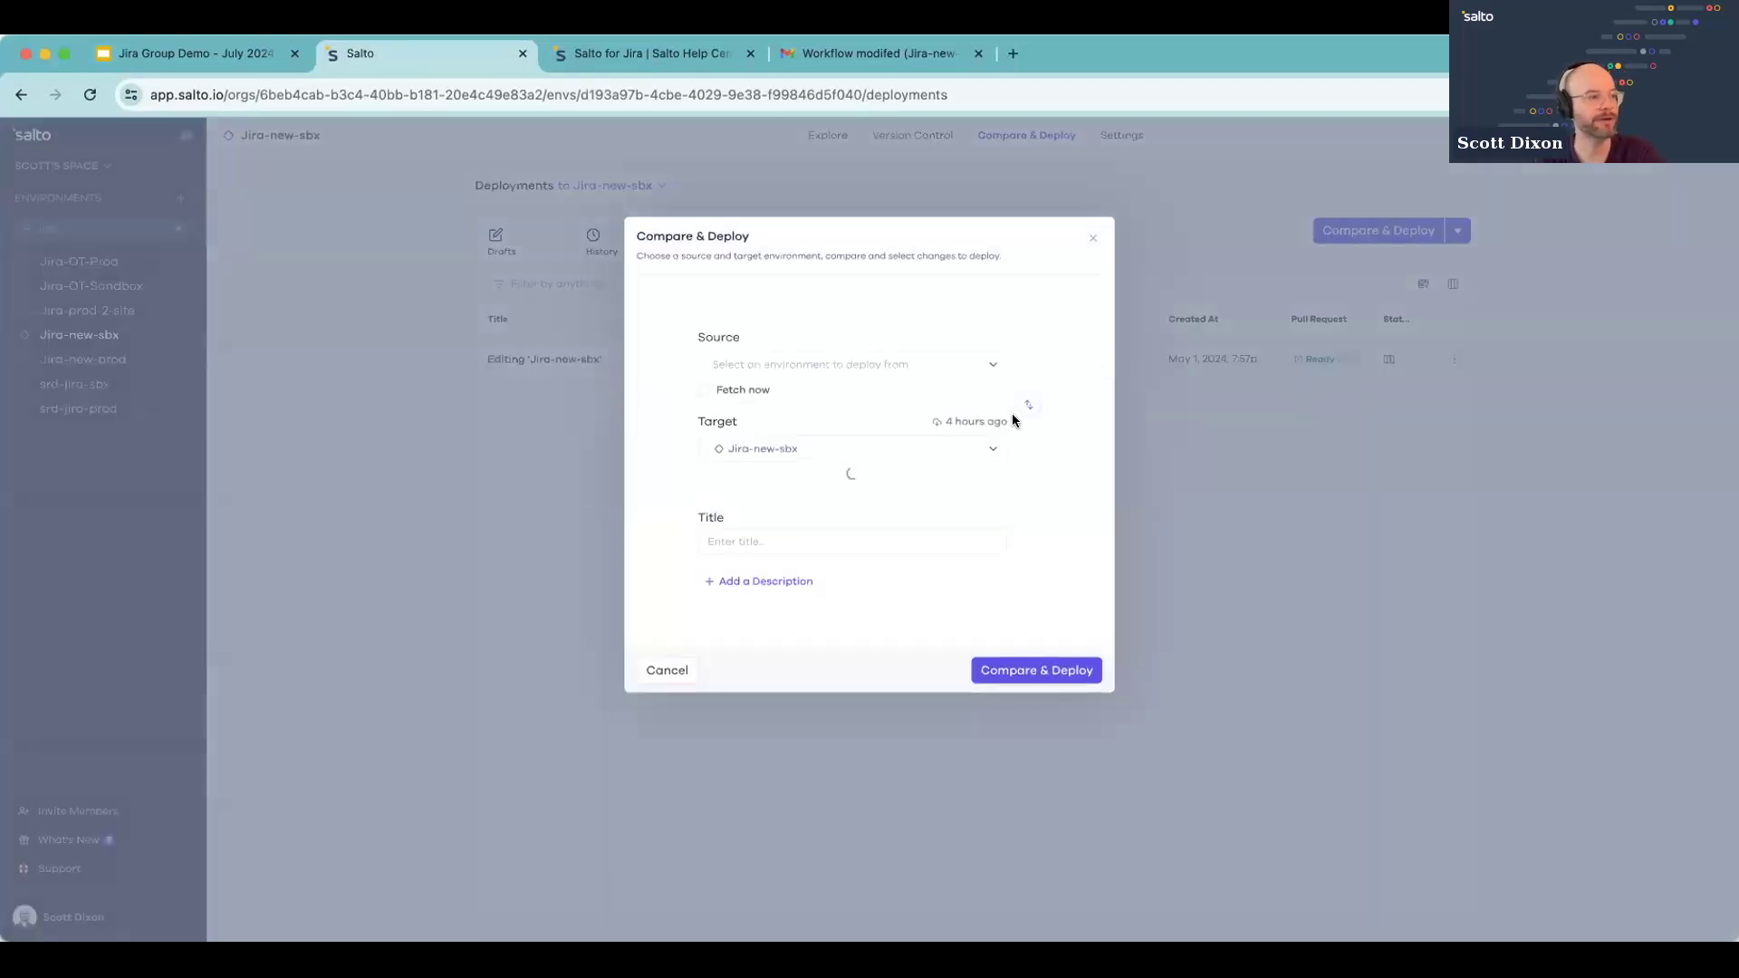
{"action": "left_click", "coordinate": [1033, 401]}
{"action": "left_click", "coordinate": [858, 457]}
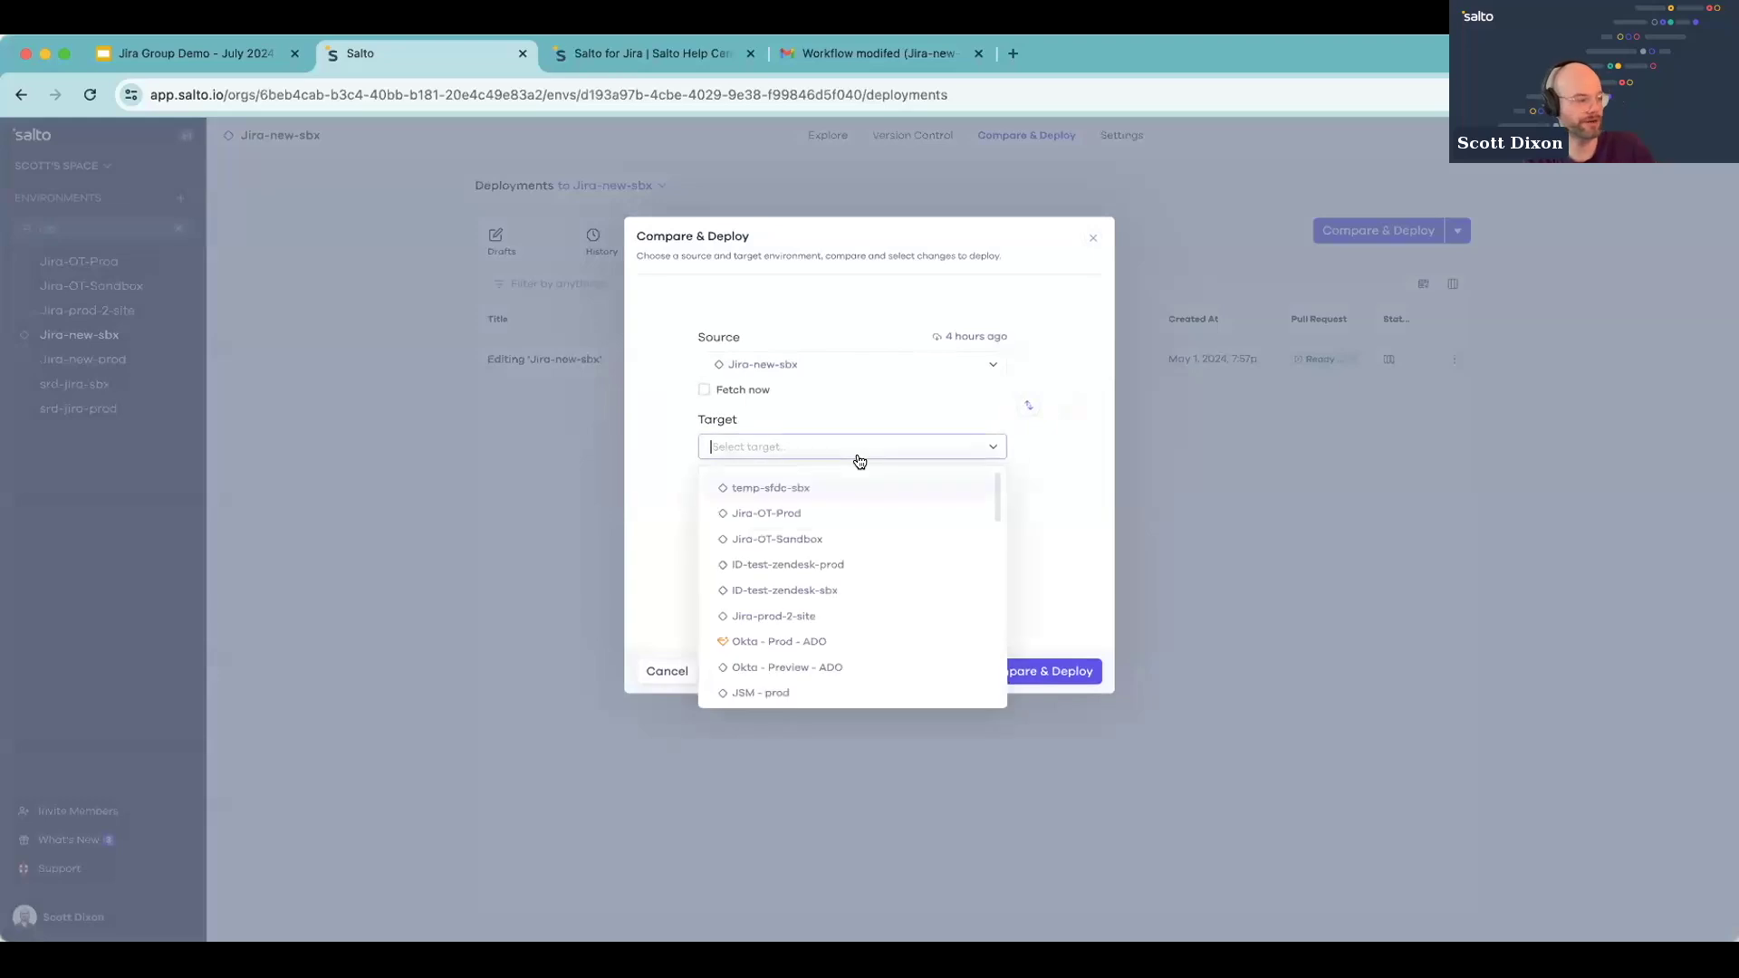
{"action": "type", "text": "jira"}
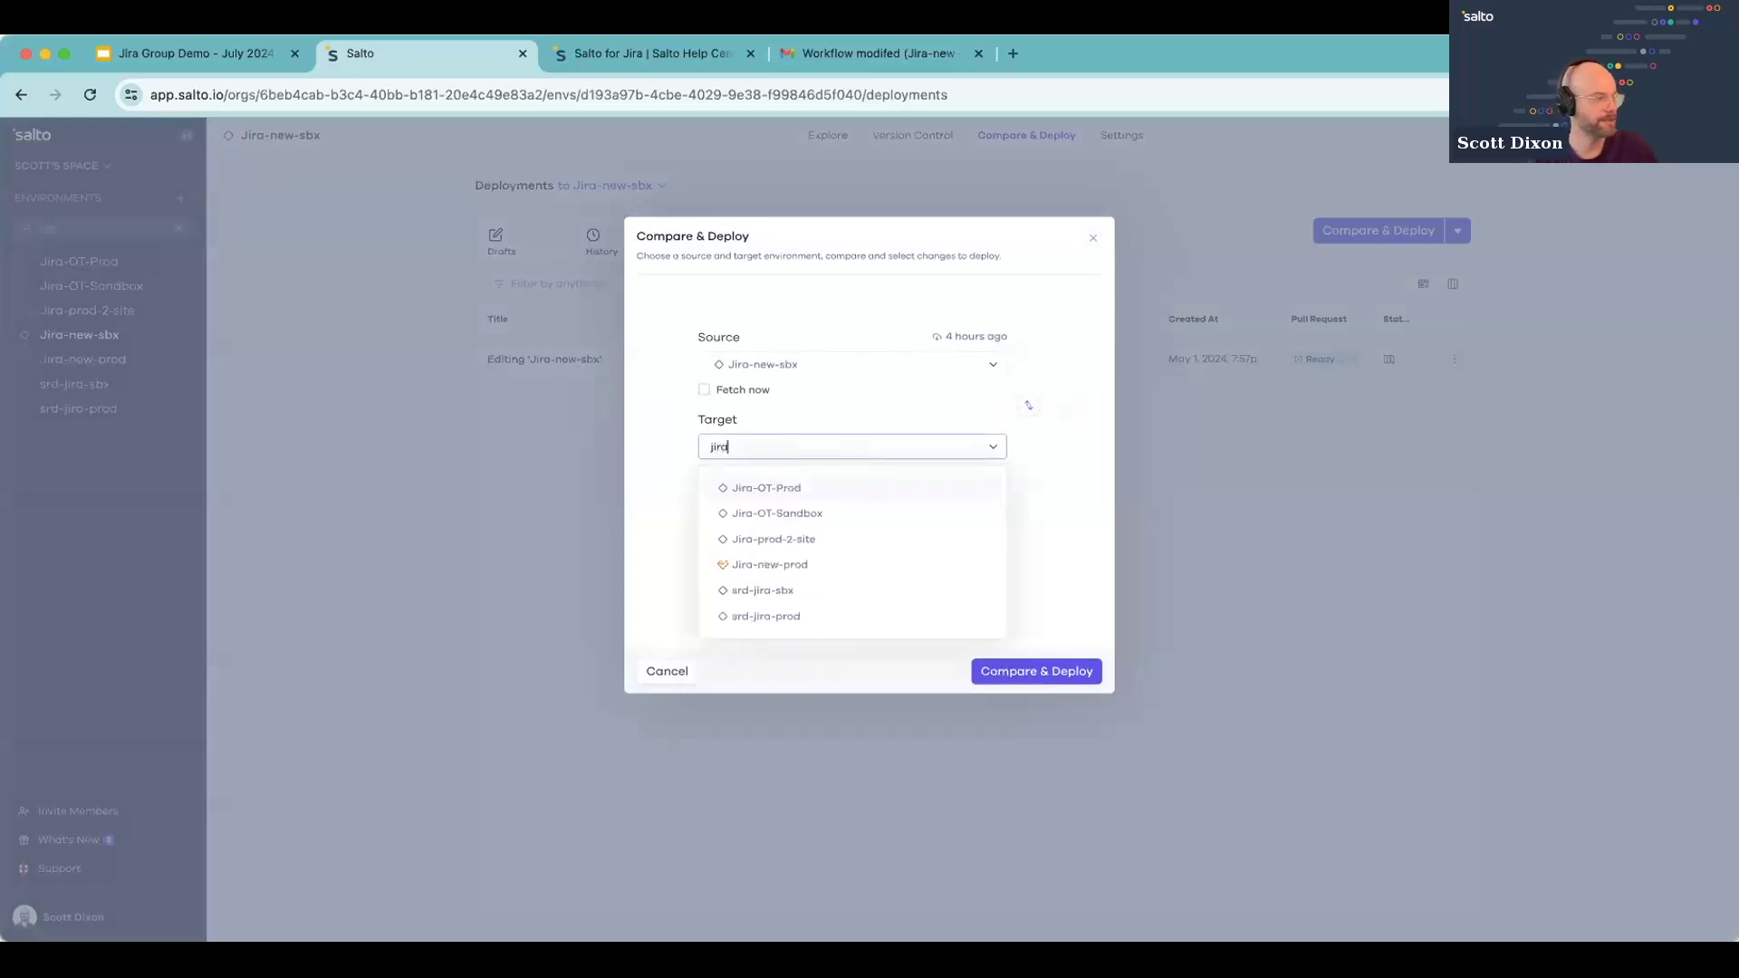
{"action": "left_click", "coordinate": [812, 563]}
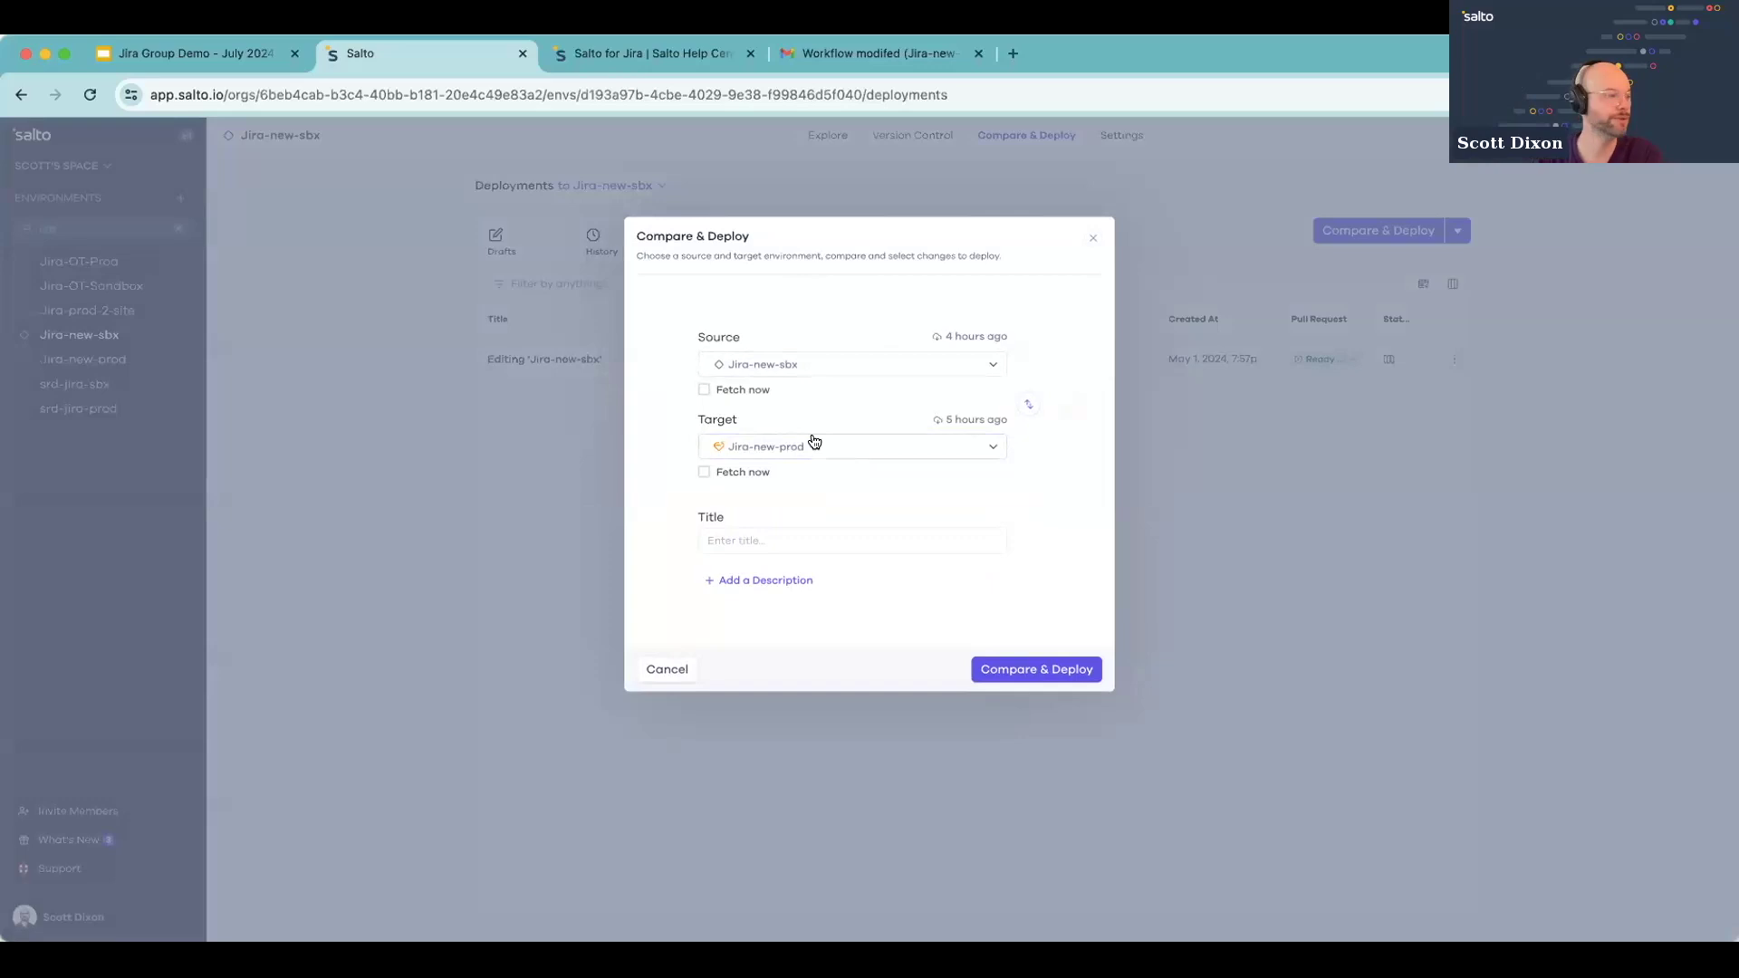
Step: Title the deployment "First comparison" and run the comparison
{"action": "left_click", "coordinate": [781, 538]}
{"action": "type", "text": "First comp"}
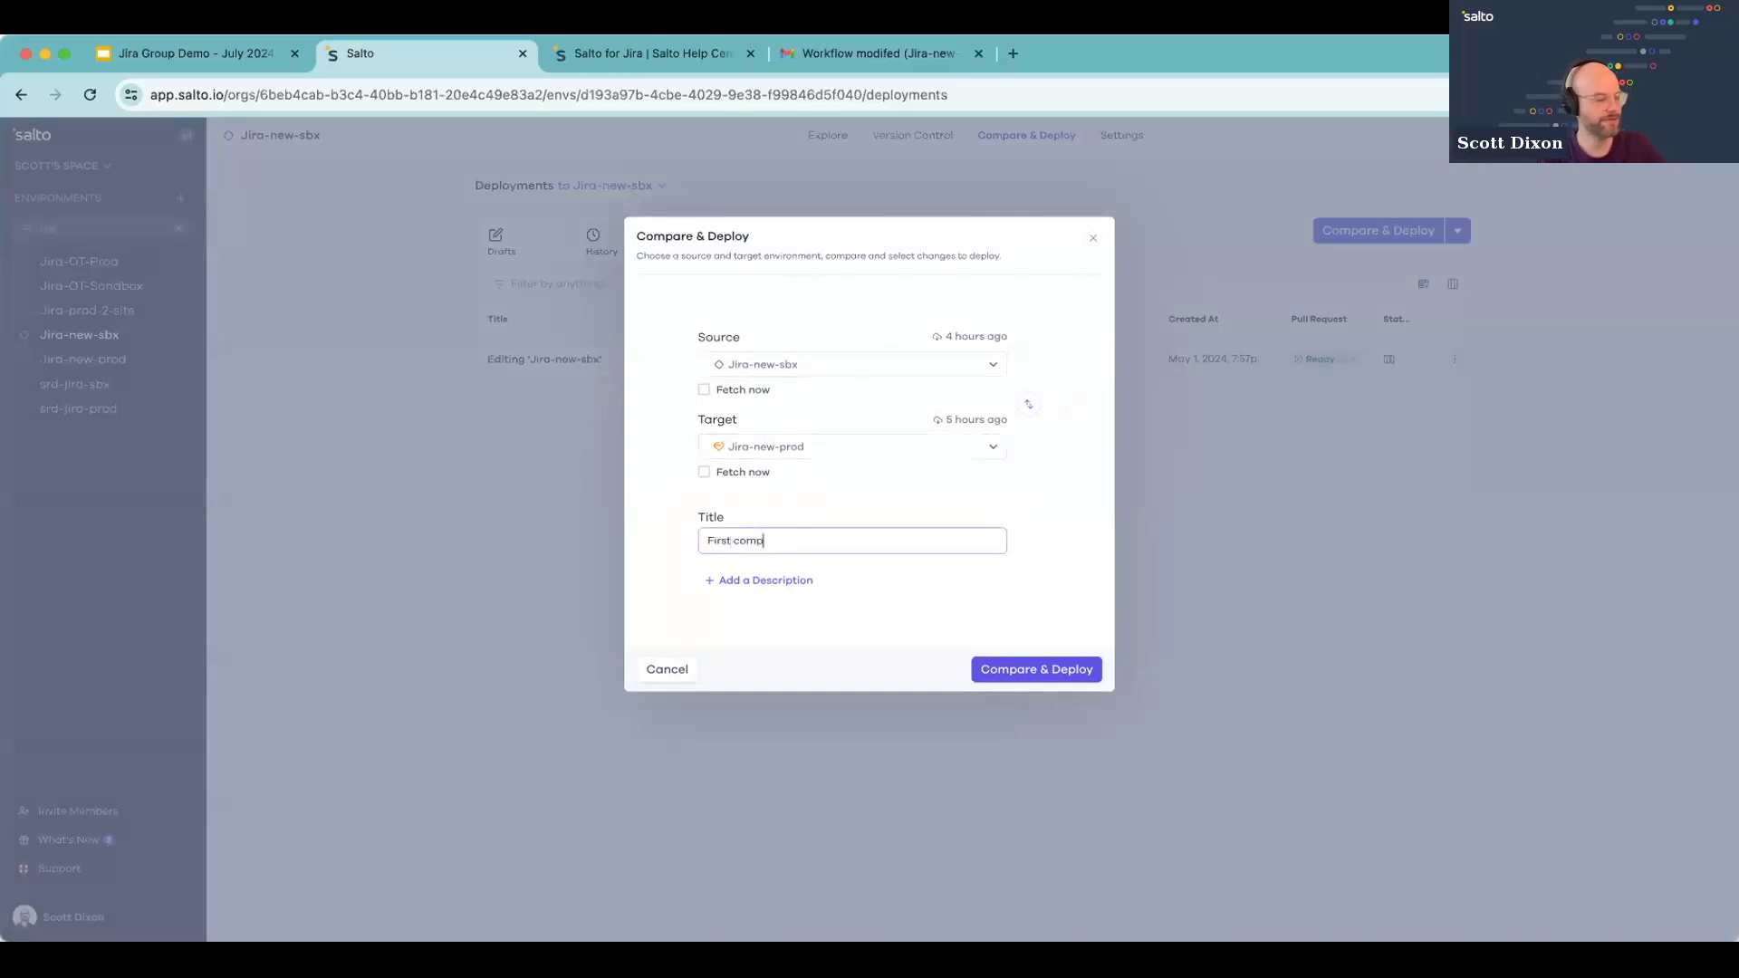
{"action": "type", "text": "arison"}
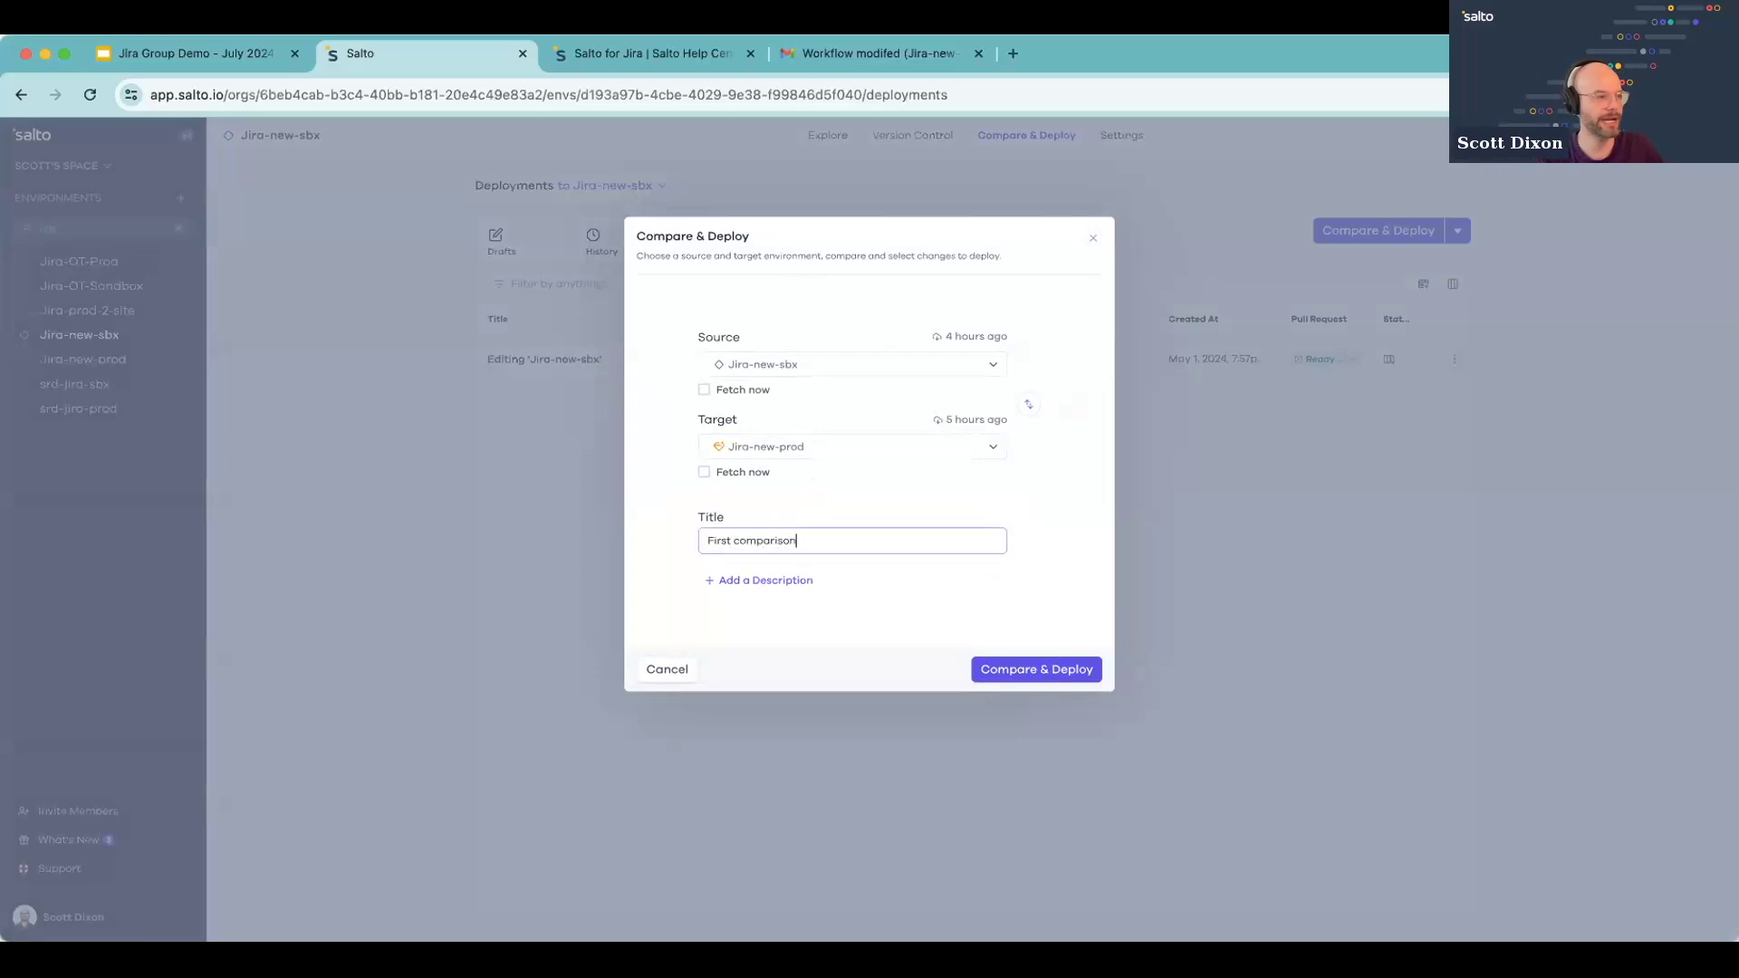
{"action": "left_click", "coordinate": [1037, 674]}
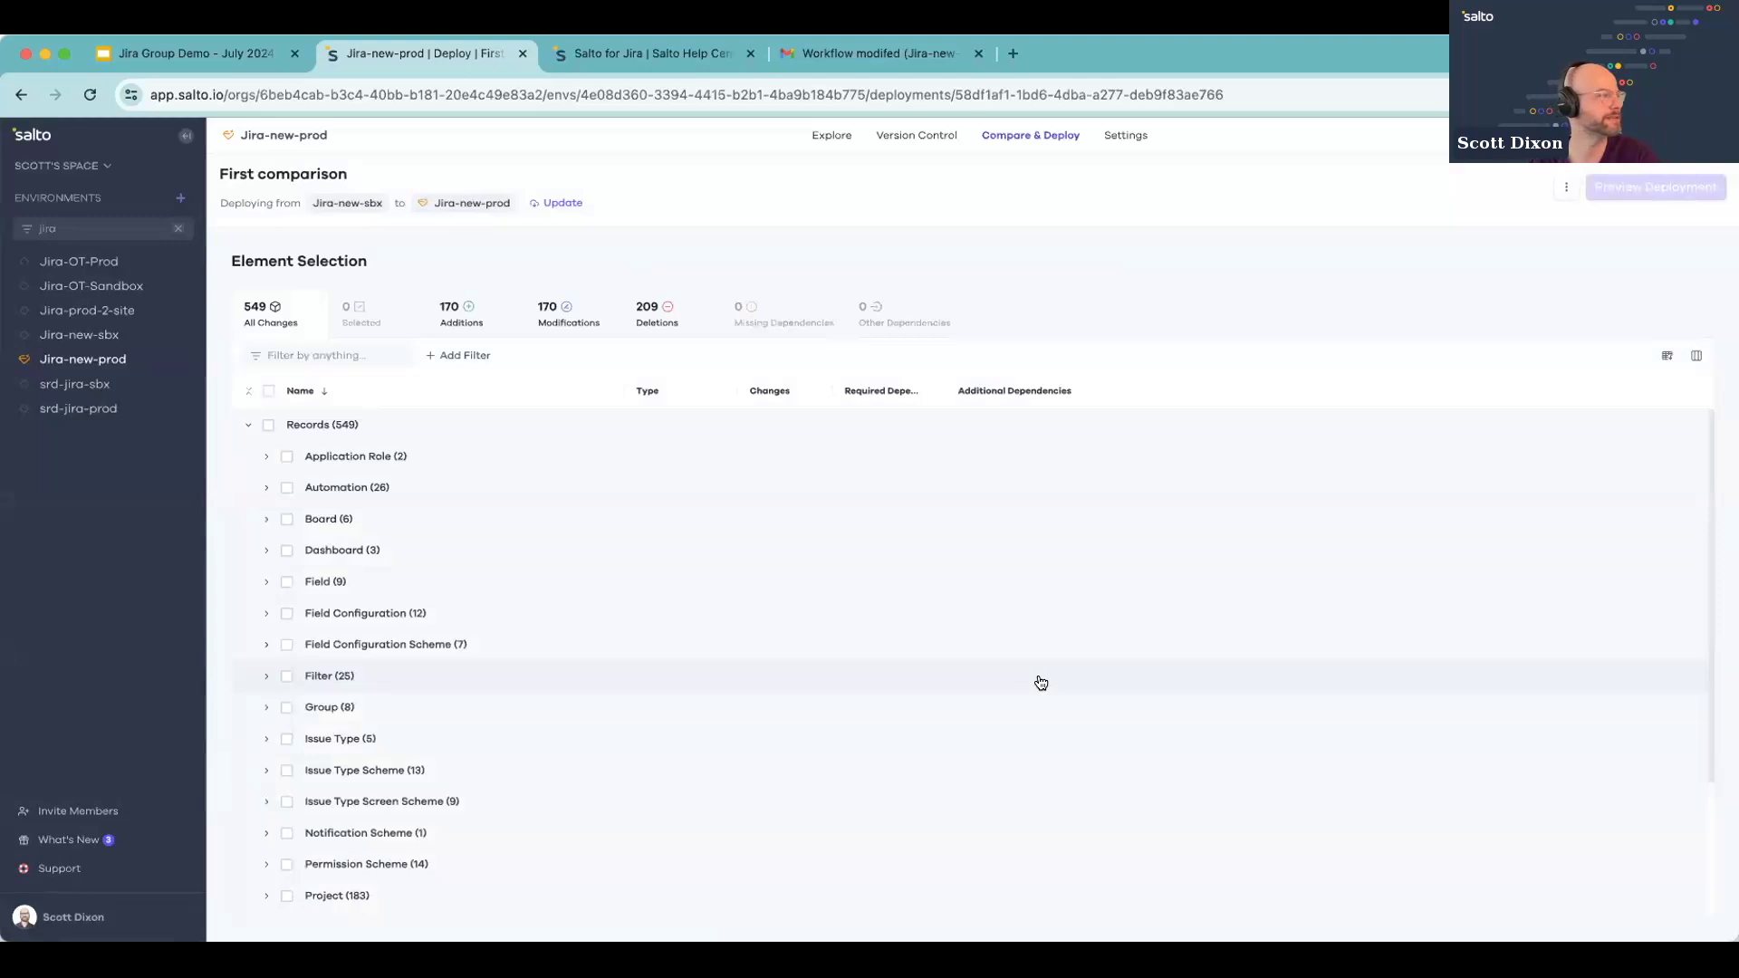
Step: Review the comparison's additions, modifications and deletions, and check when both environments were last fetched
{"action": "left_click", "coordinate": [492, 326]}
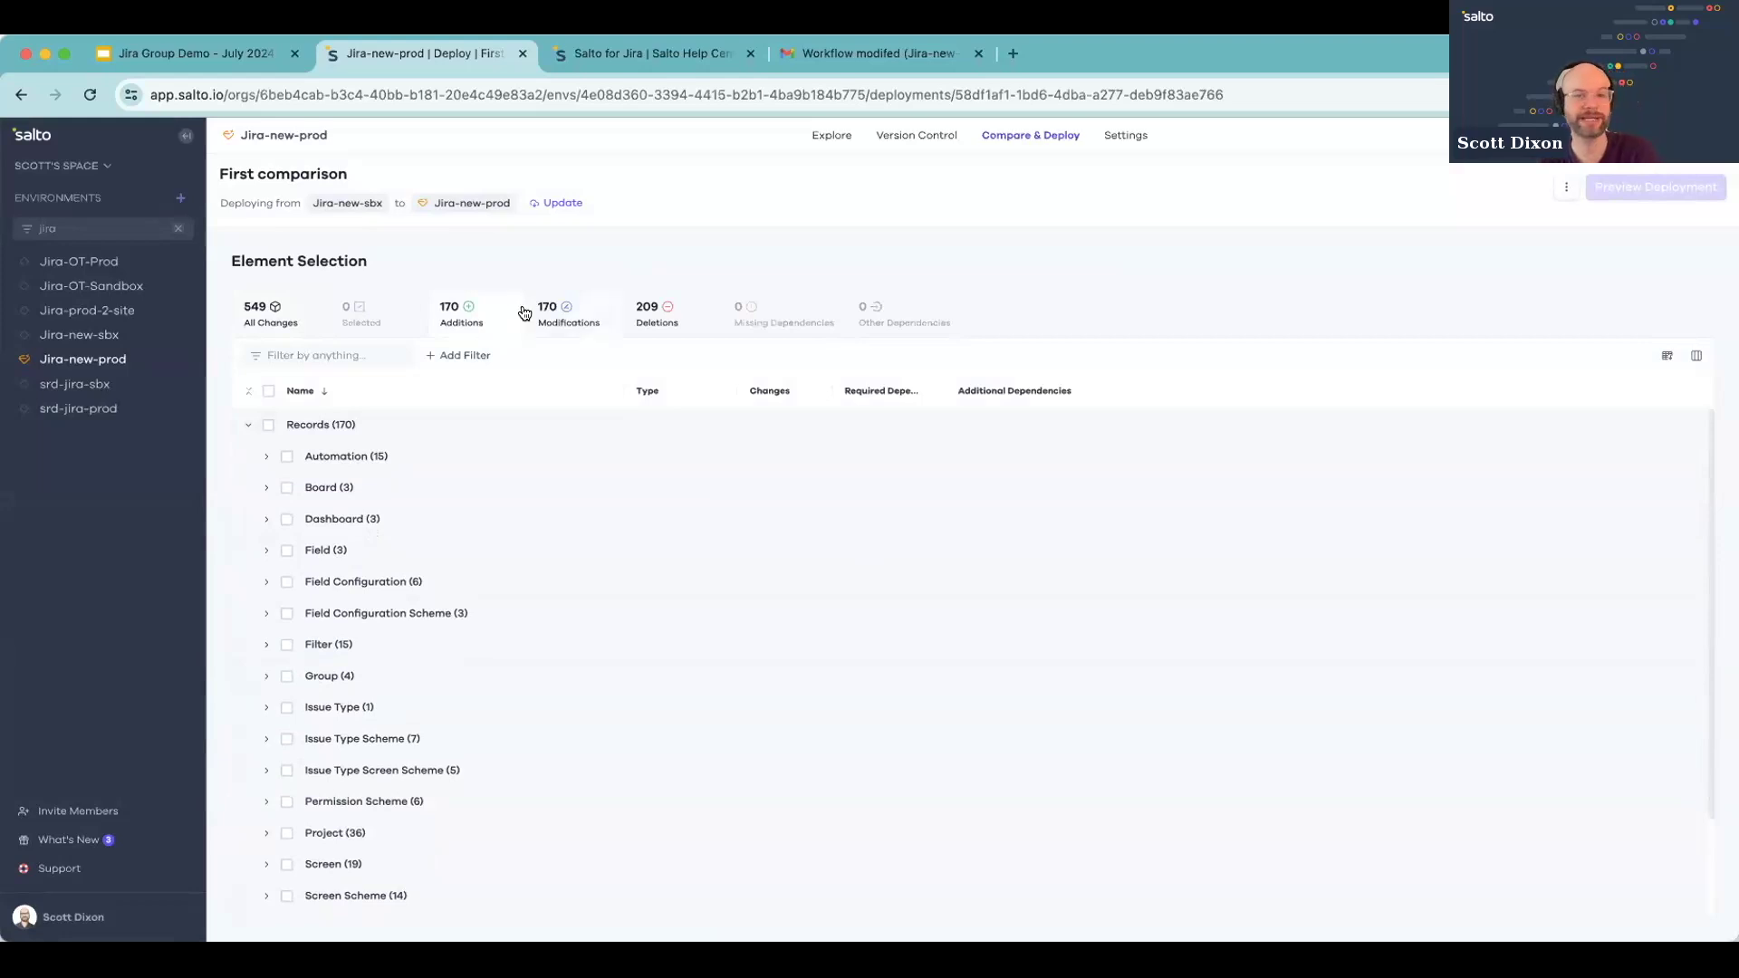
{"action": "mouse_move", "coordinate": [454, 203]}
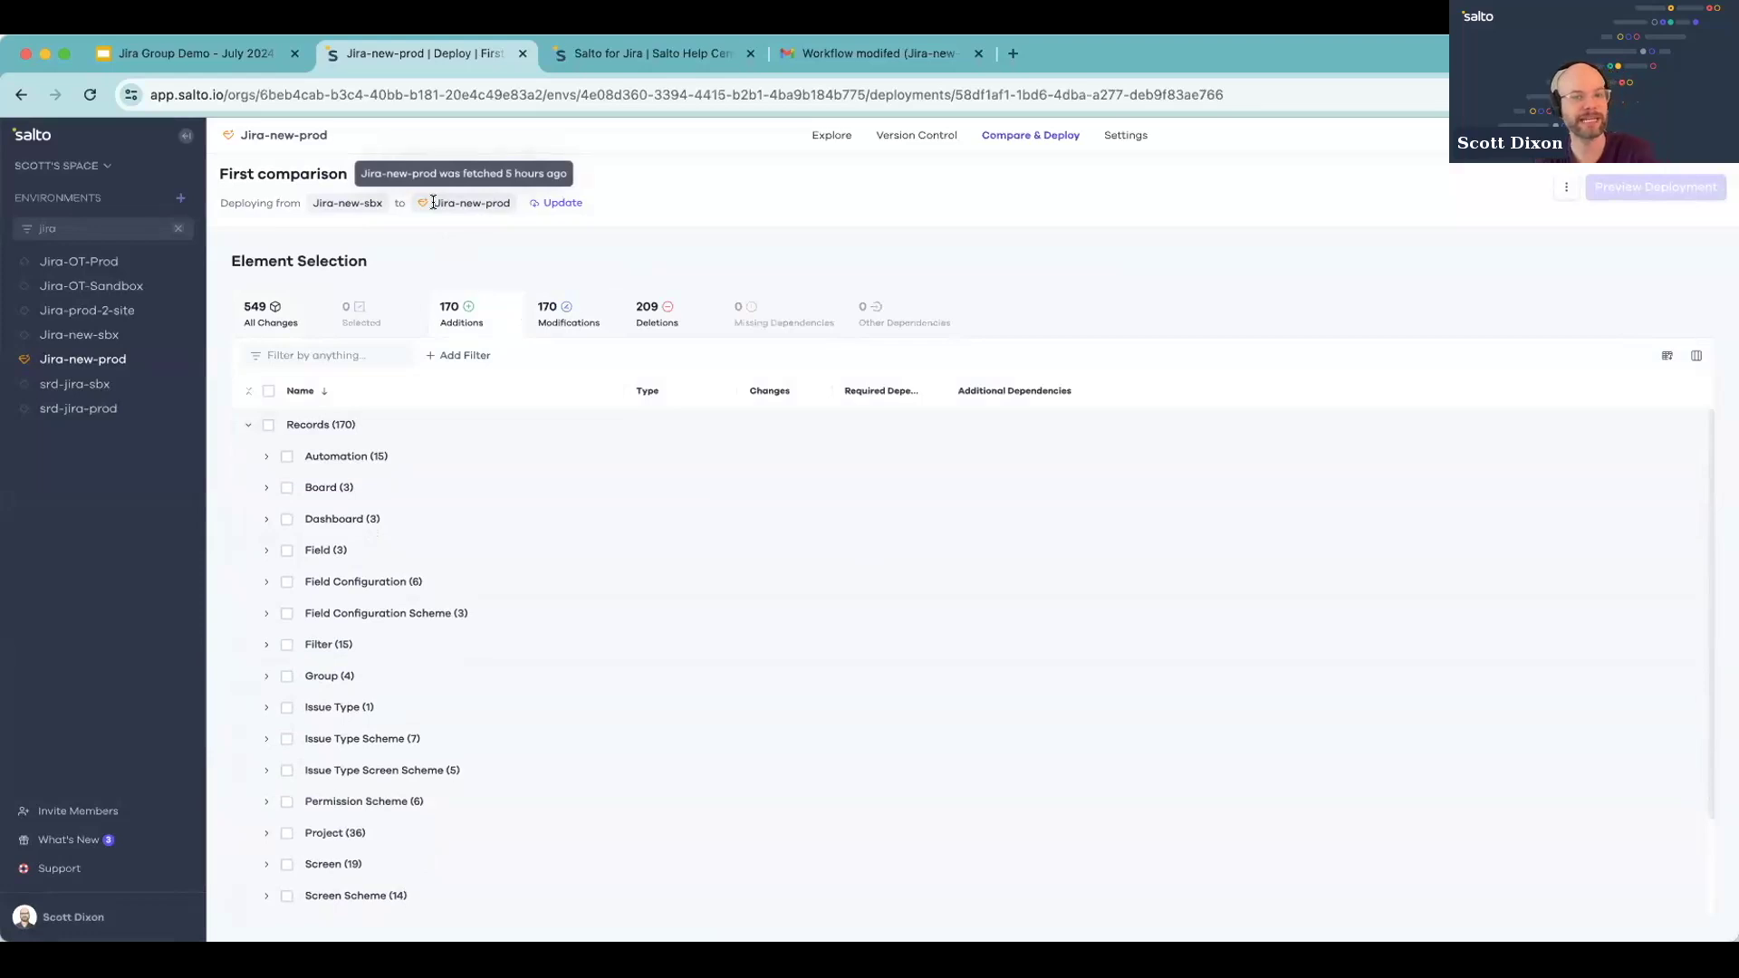
{"action": "mouse_move", "coordinate": [367, 206]}
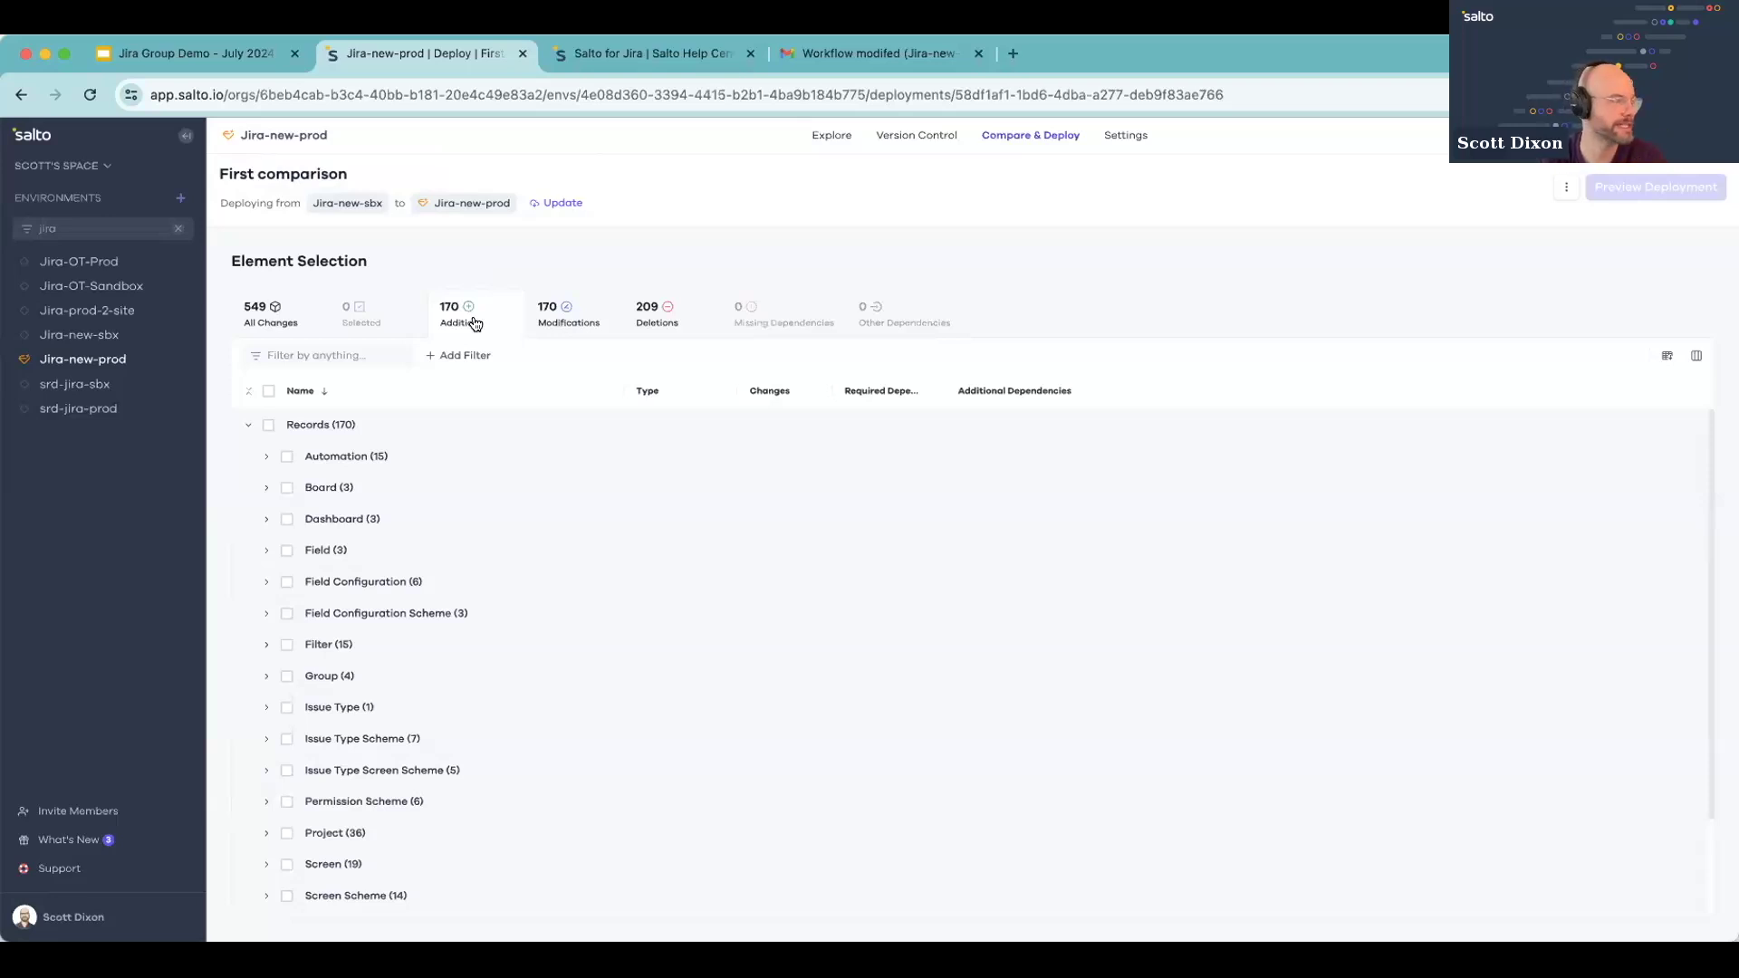
{"action": "left_click", "coordinate": [581, 309]}
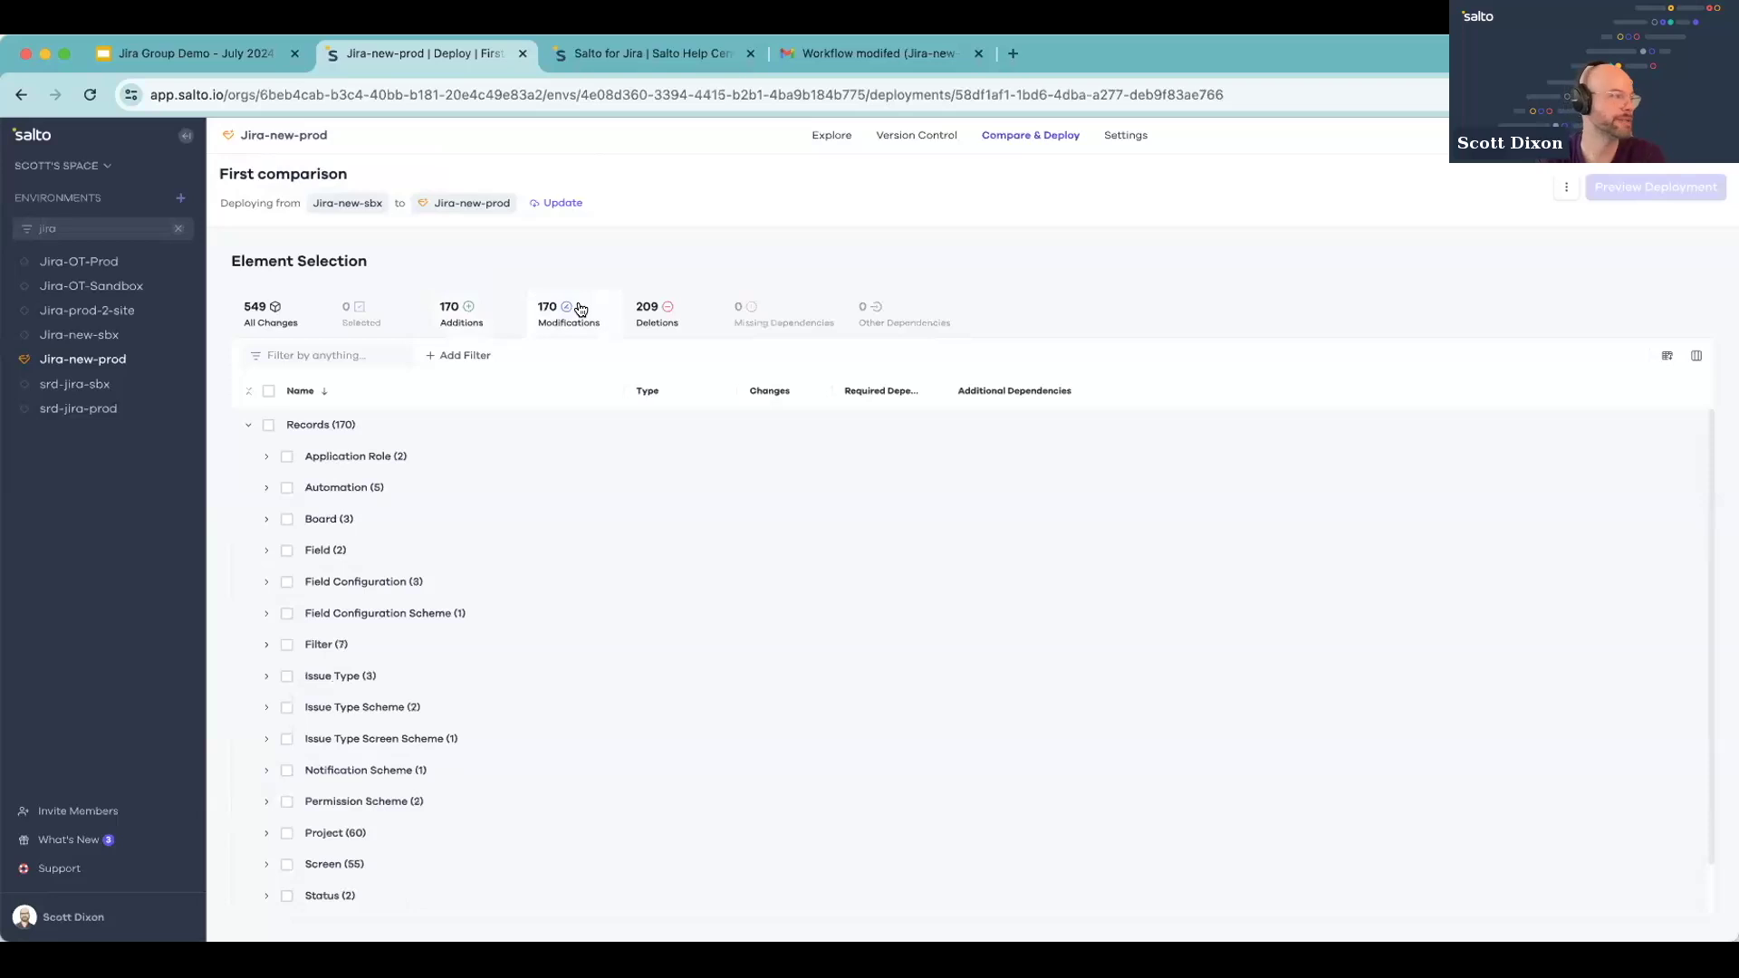
{"action": "left_click", "coordinate": [671, 315]}
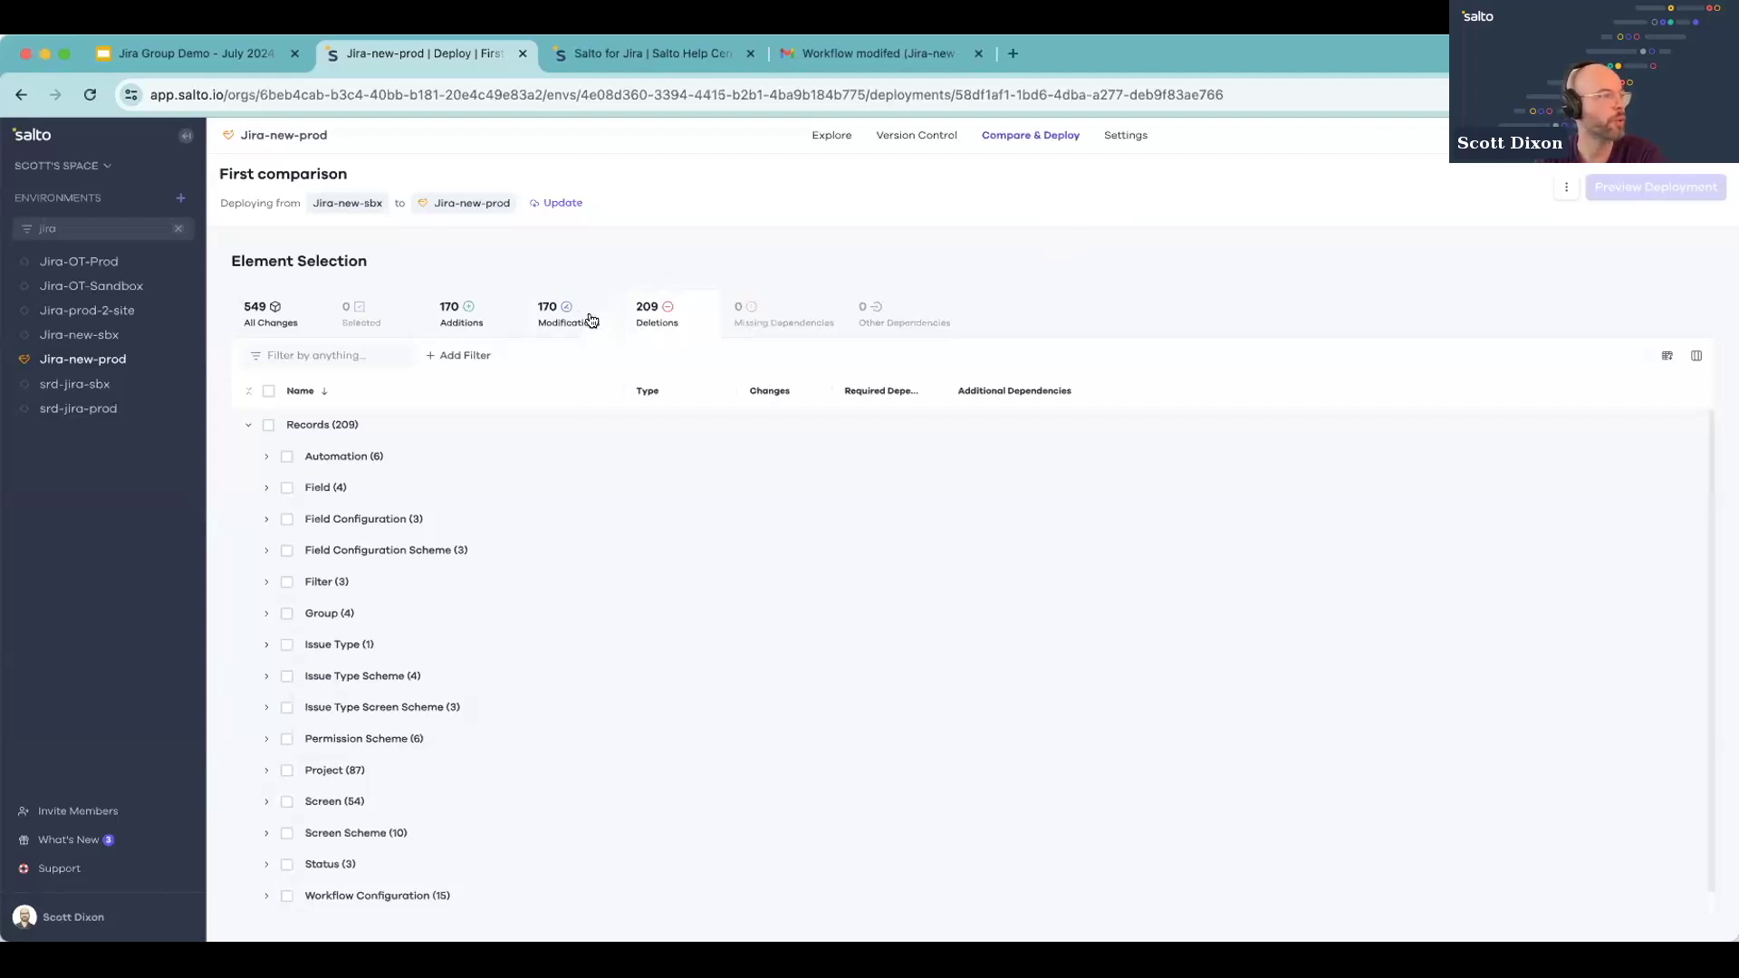
{"action": "left_click", "coordinate": [497, 327]}
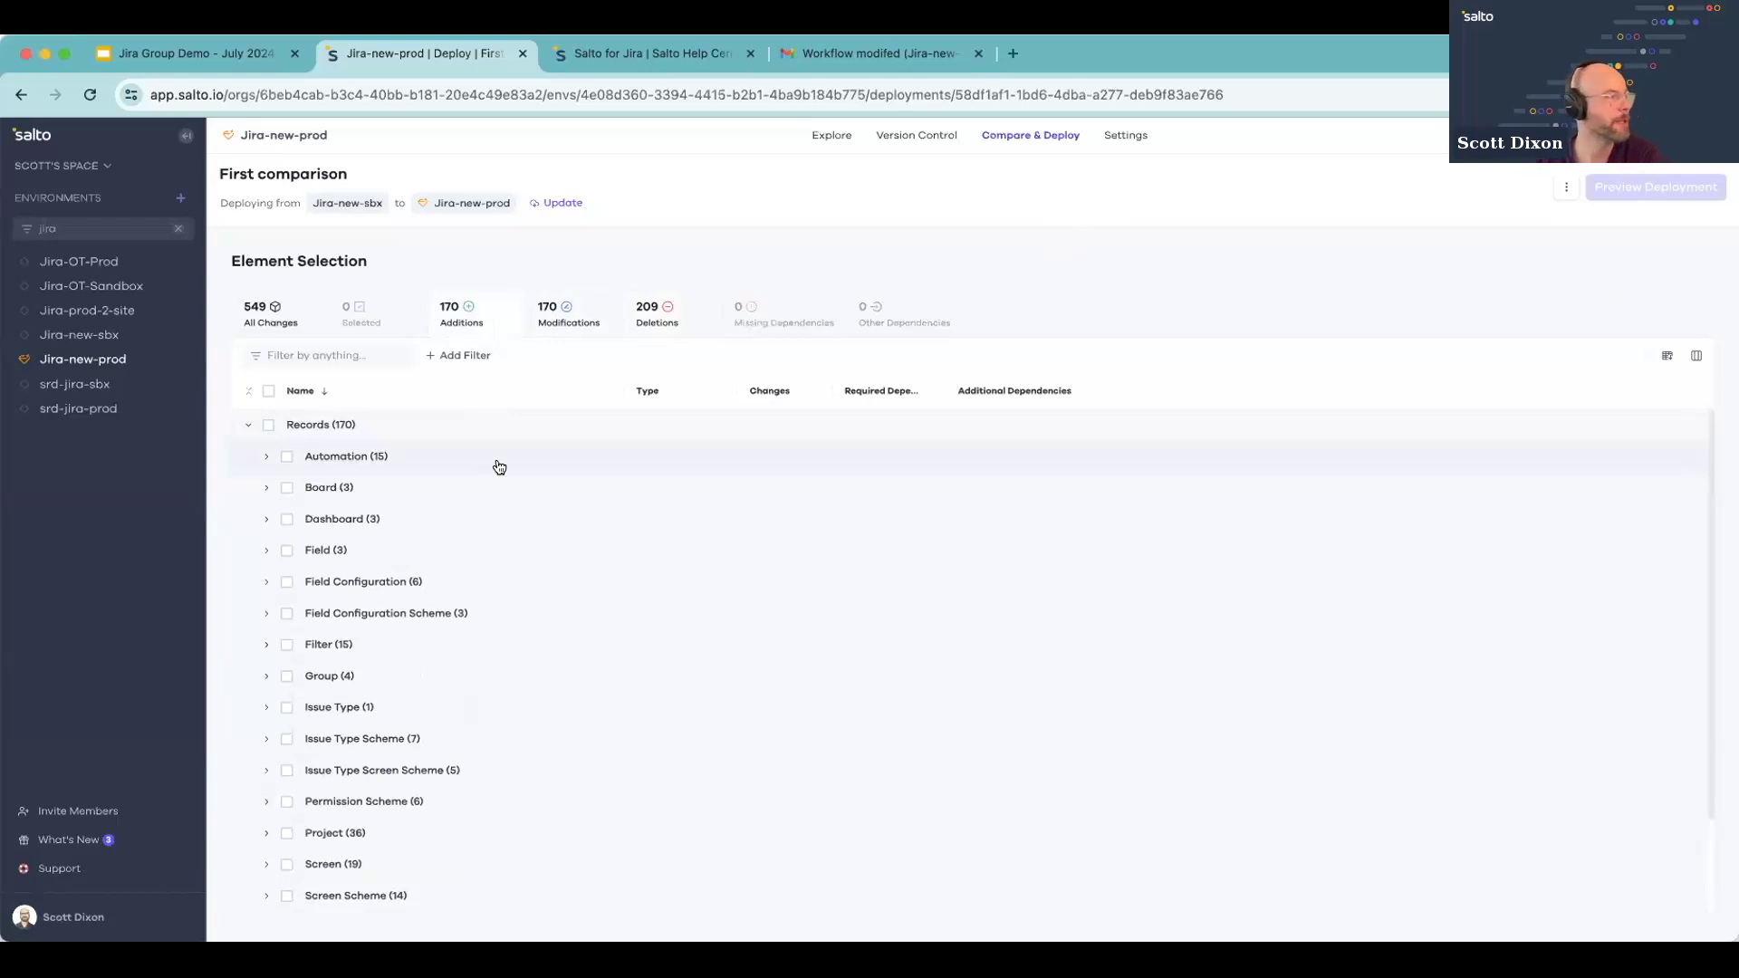
{"action": "left_click", "coordinate": [651, 313]}
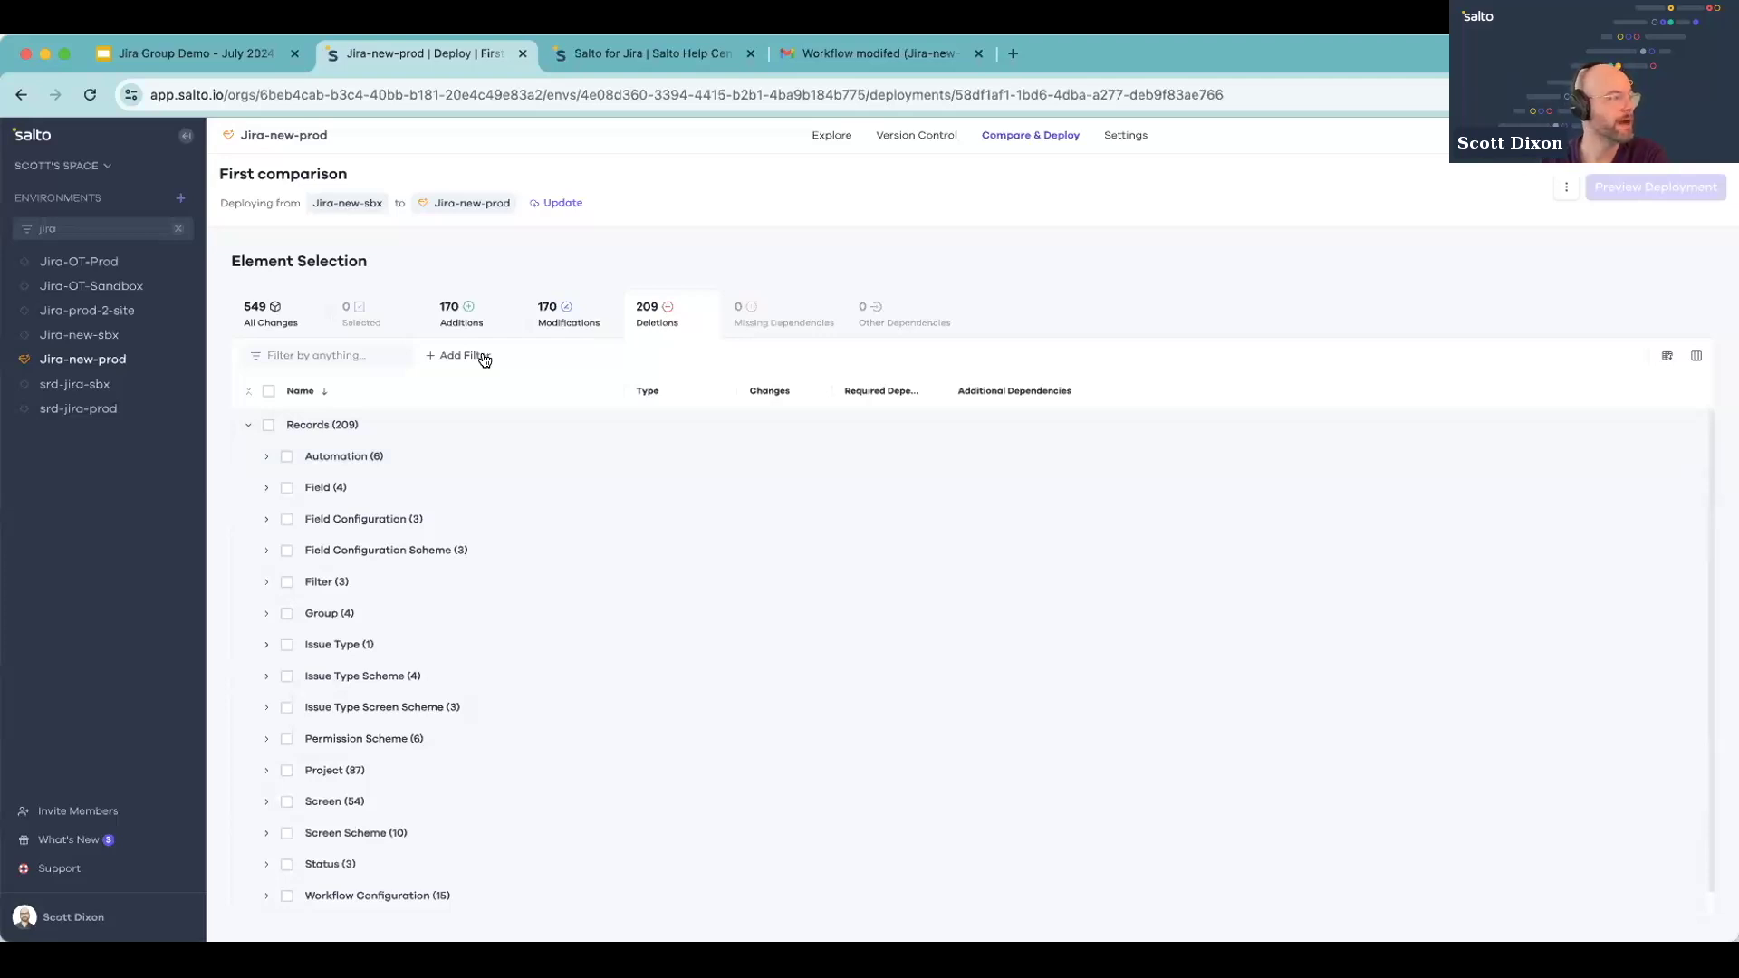
{"action": "left_click", "coordinate": [473, 318]}
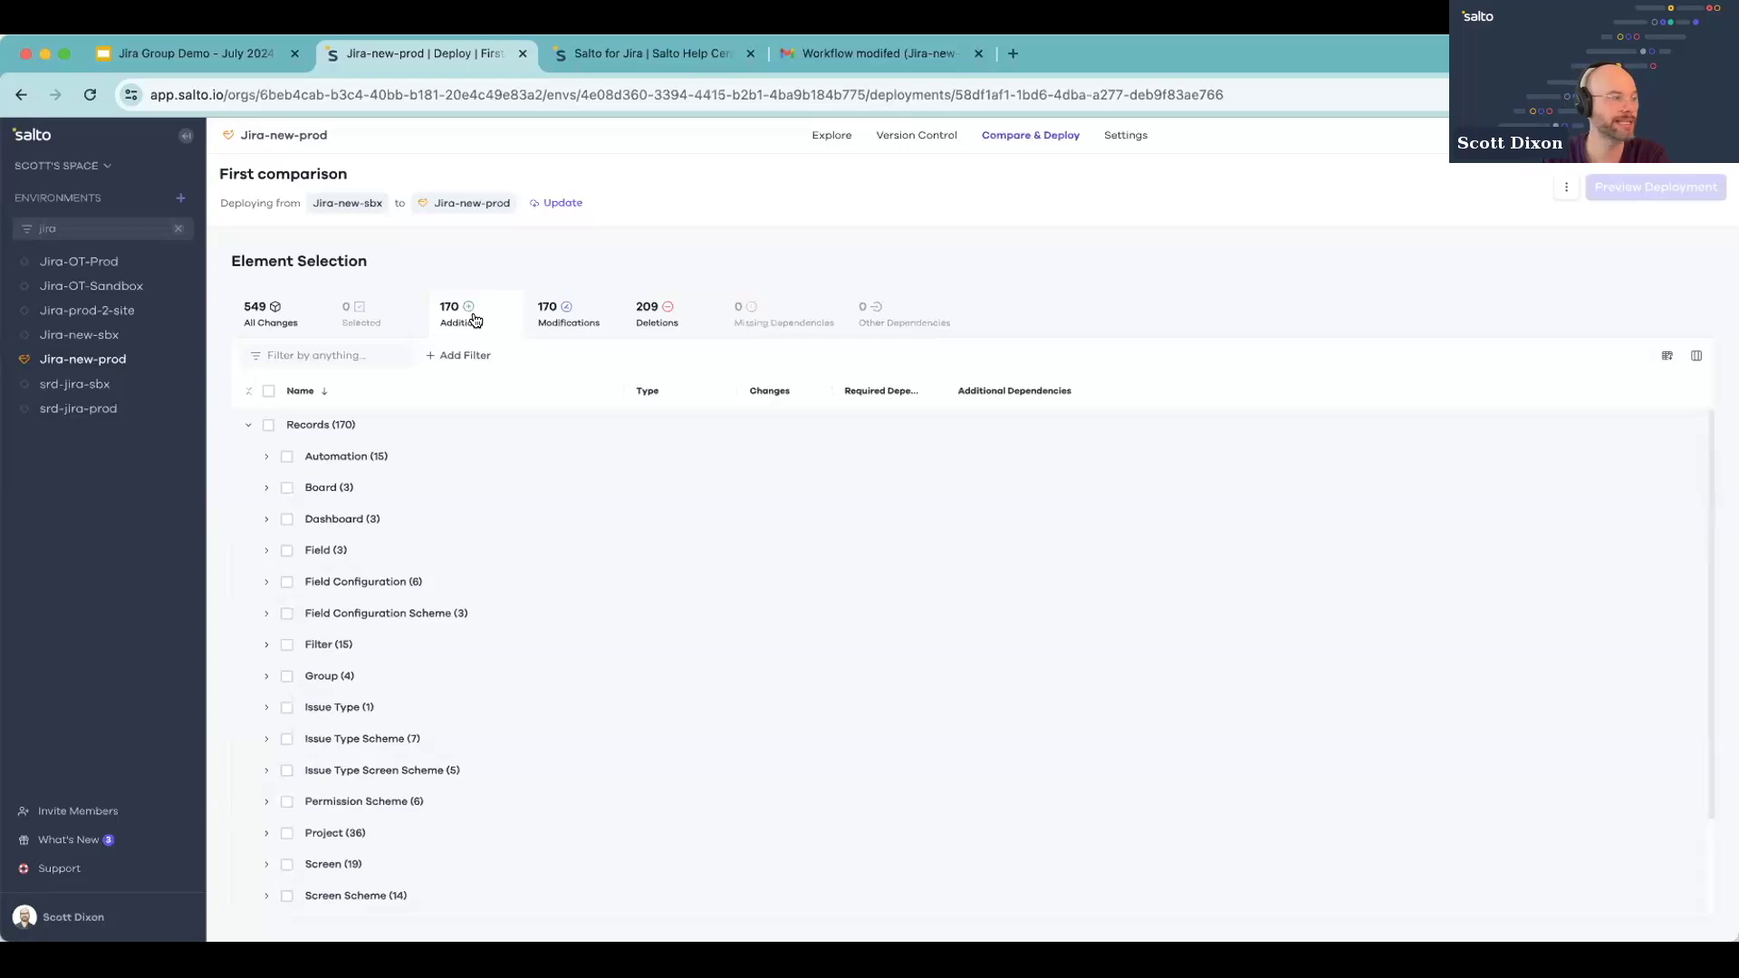
{"action": "left_click", "coordinate": [670, 330]}
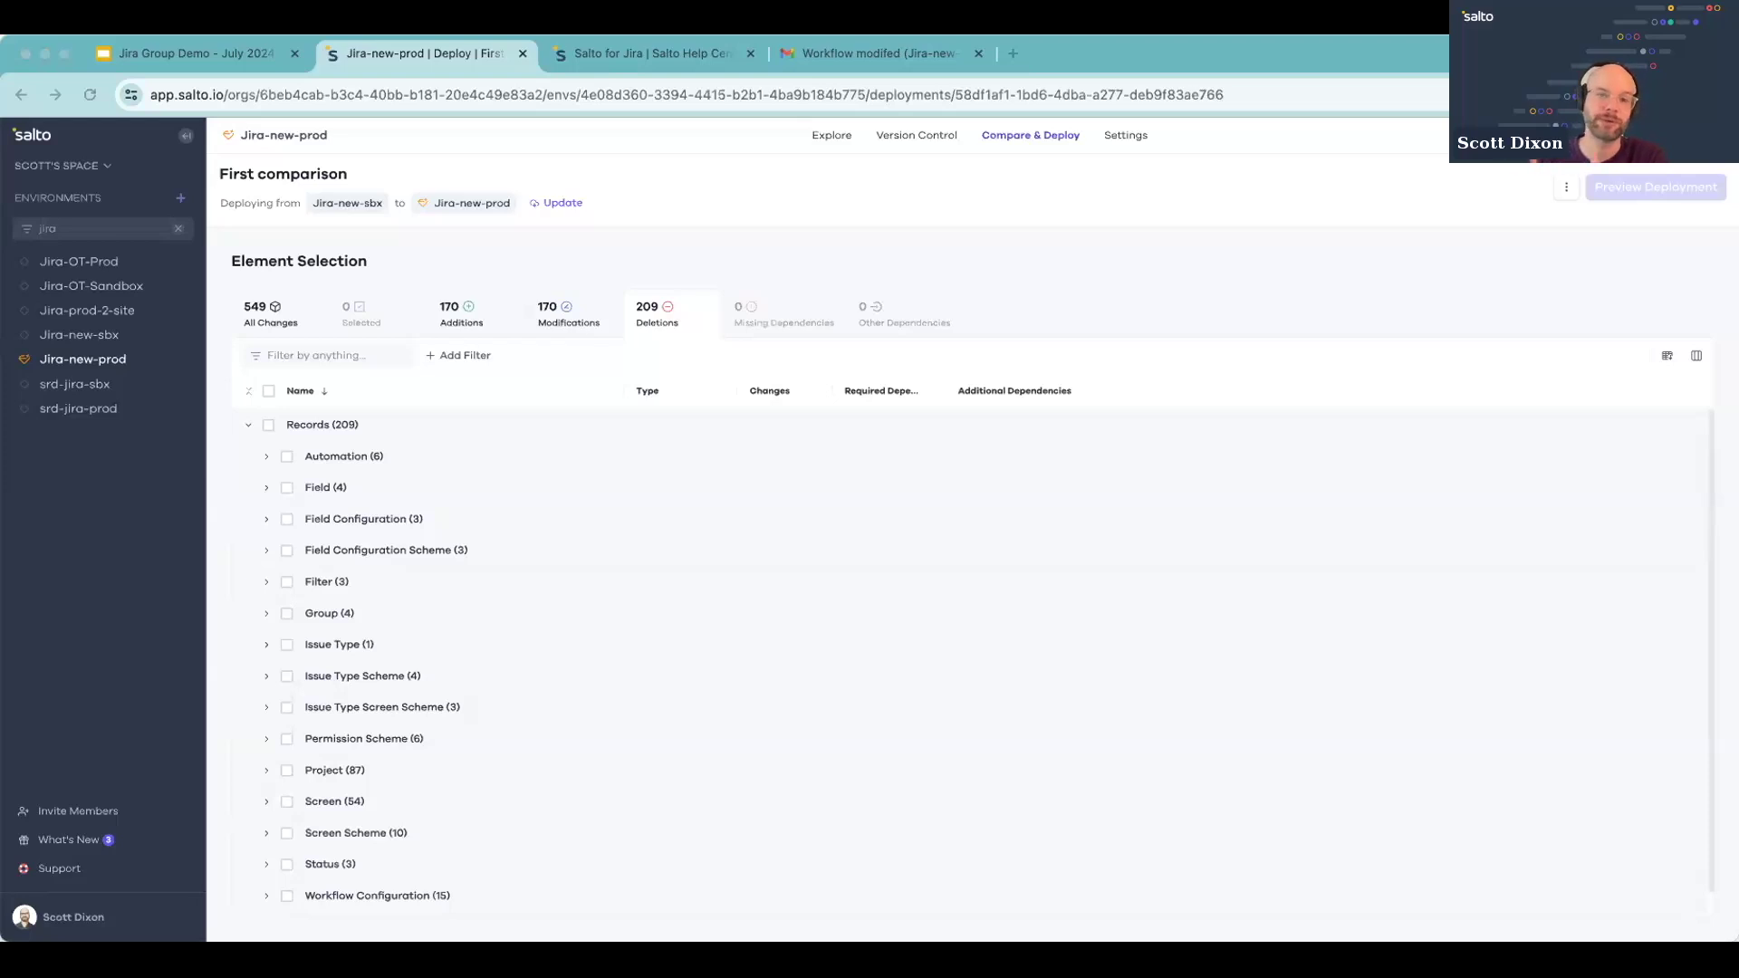
{"action": "left_click", "coordinate": [916, 277]}
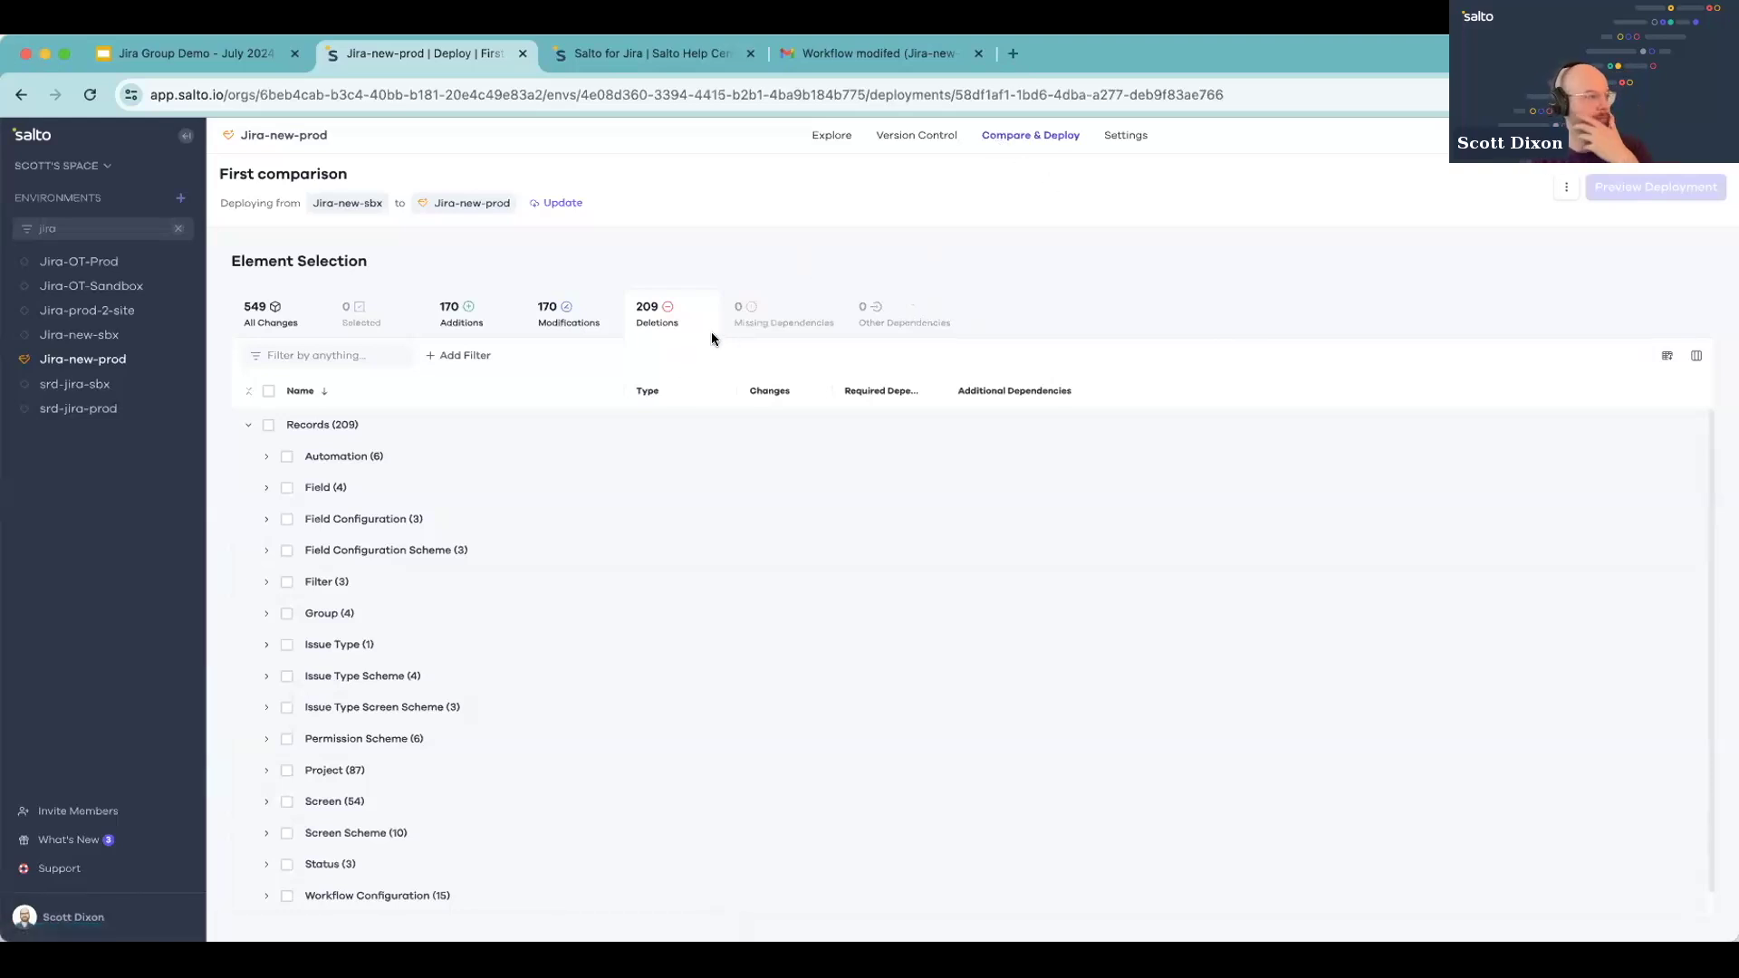
Step: Examine the SRD New Proj software project among the Project deletions
{"action": "left_click", "coordinate": [387, 769]}
{"action": "scroll", "coordinate": [385, 756], "scroll_direction": "down", "scroll_amount": 2}
{"action": "left_click", "coordinate": [385, 751]}
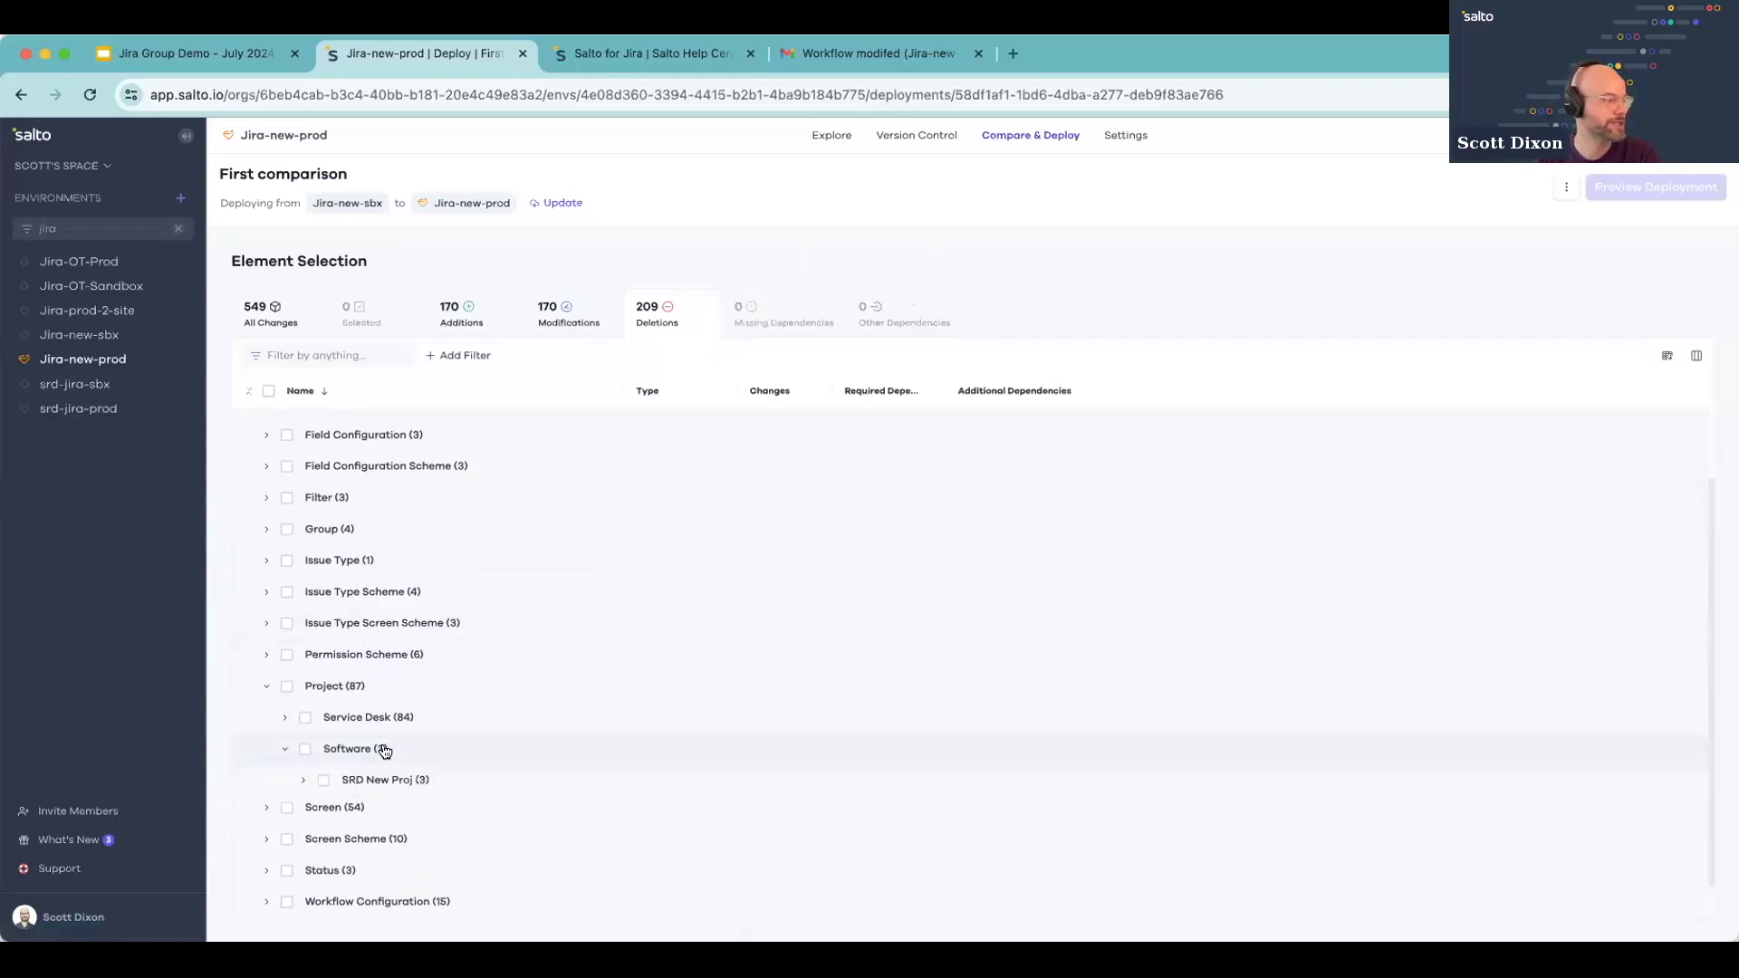
{"action": "scroll", "coordinate": [382, 747], "scroll_direction": "down", "scroll_amount": 1}
{"action": "left_click", "coordinate": [381, 743]}
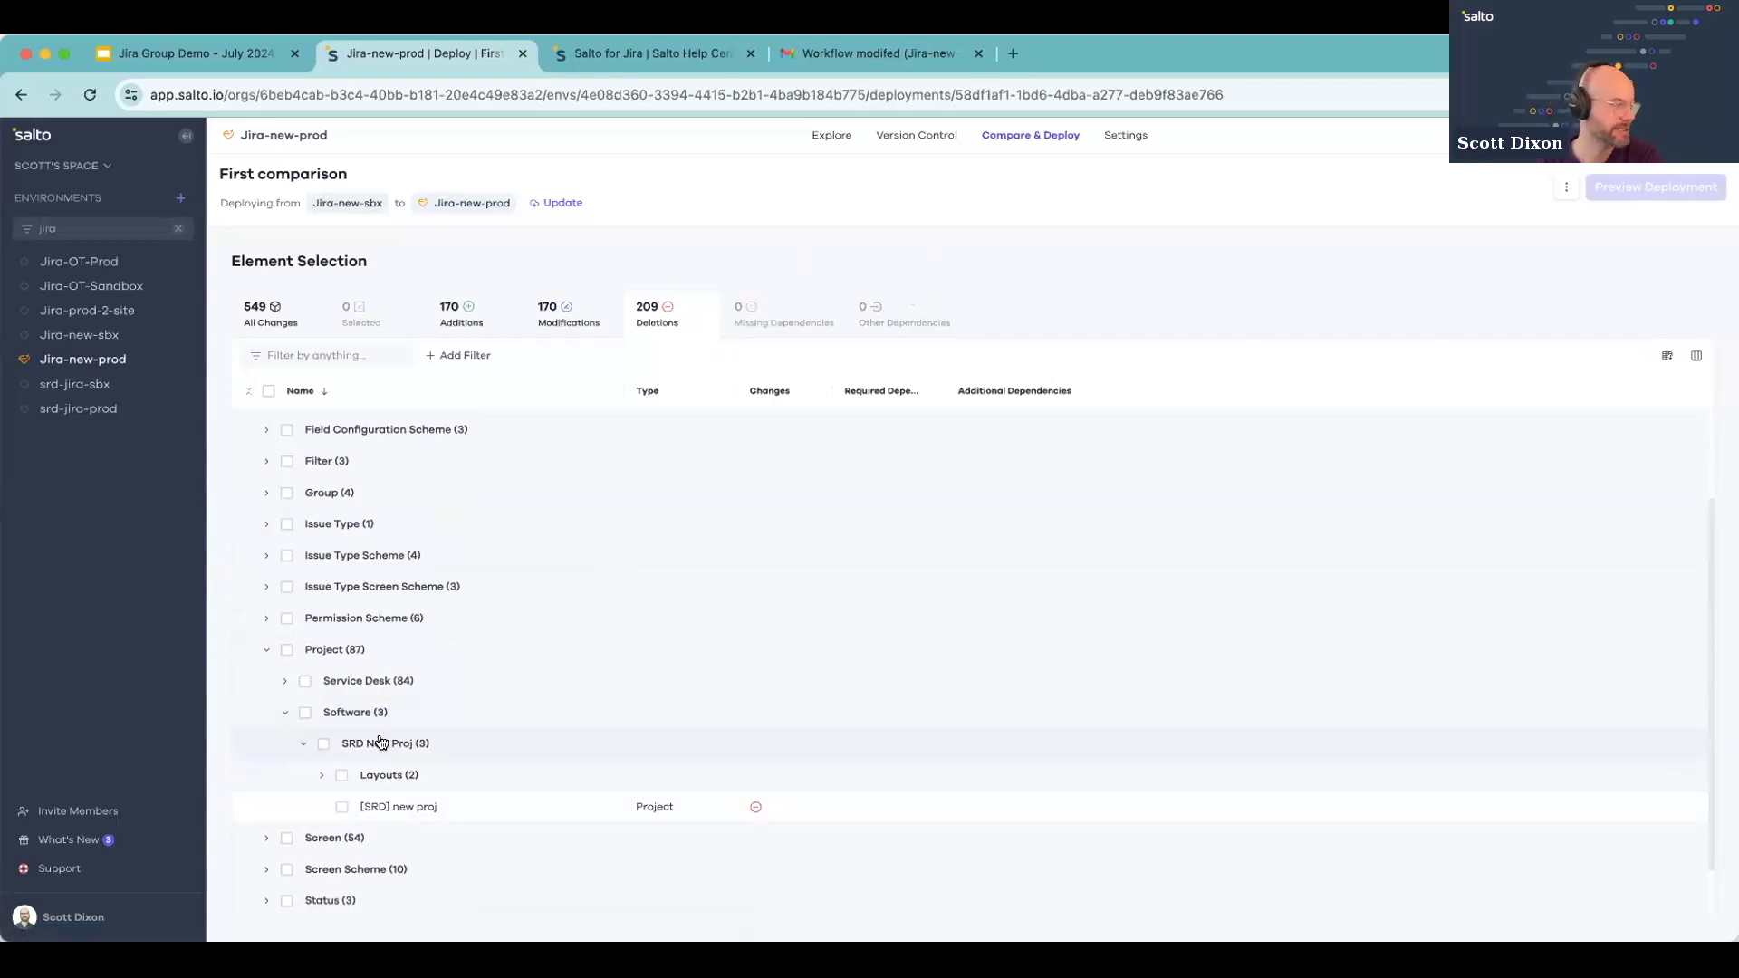
{"action": "scroll", "coordinate": [381, 738], "scroll_direction": "up", "scroll_amount": 3}
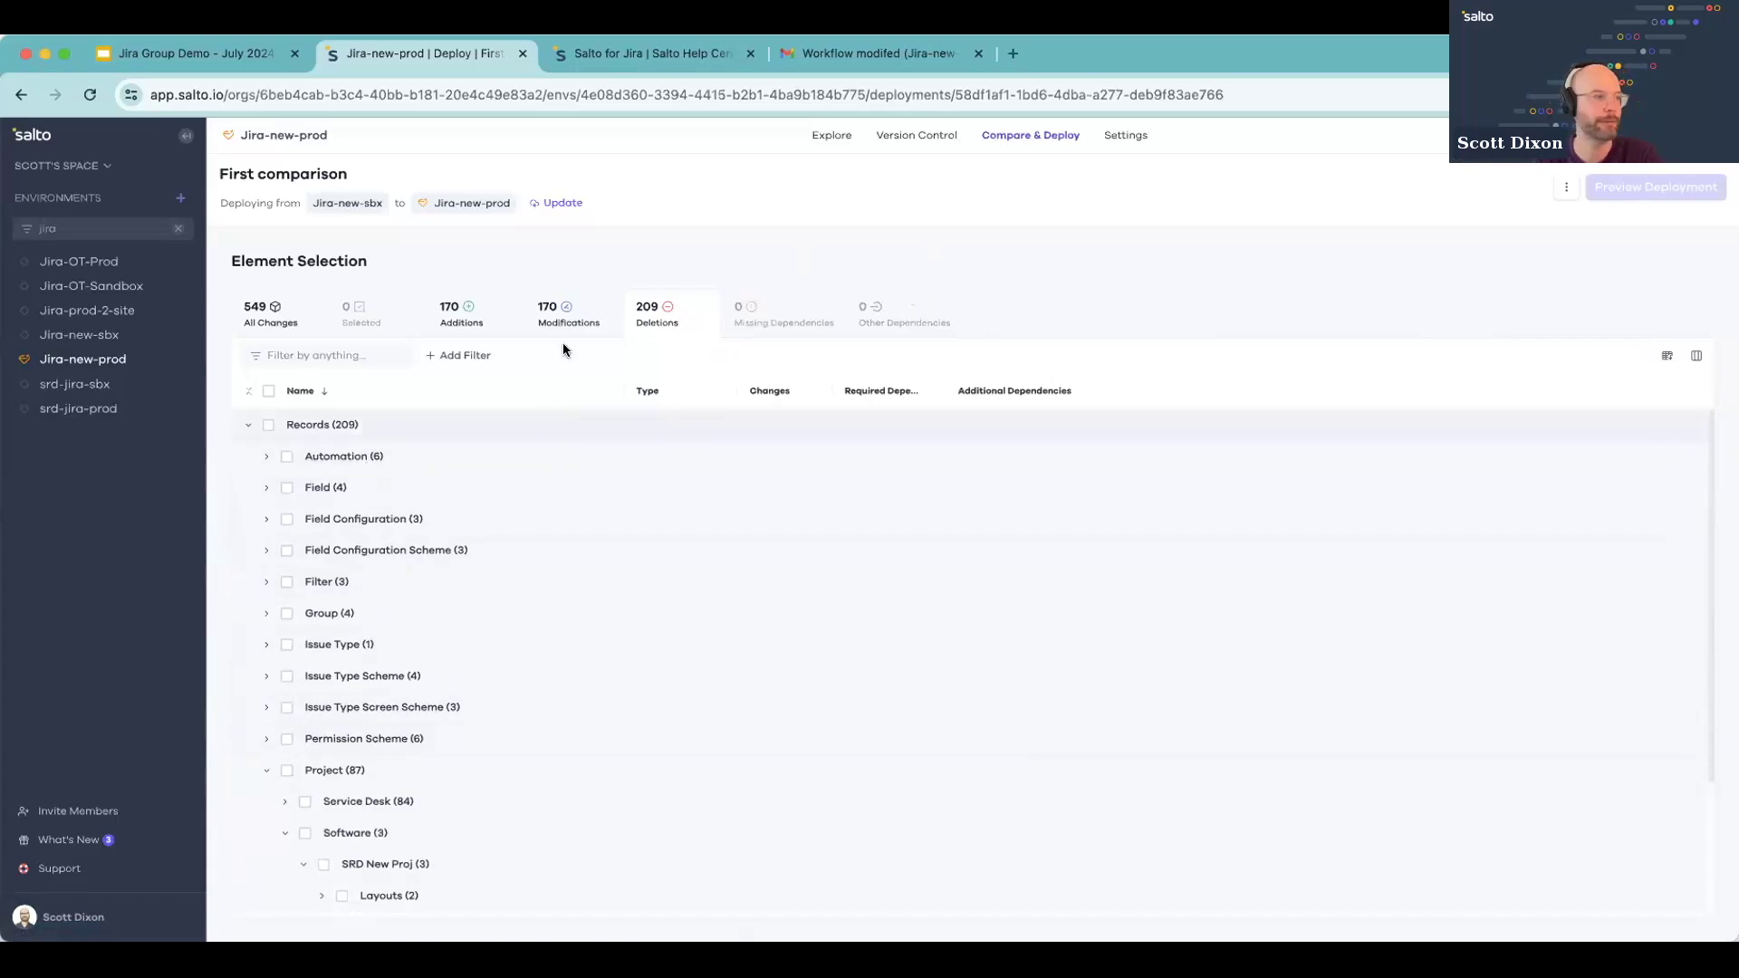
Step: Start another Compare & Deploy in the reverse direction, with Jira-new-prod as the source and Jira-new-sbx as the target
{"action": "left_click", "coordinate": [1012, 140]}
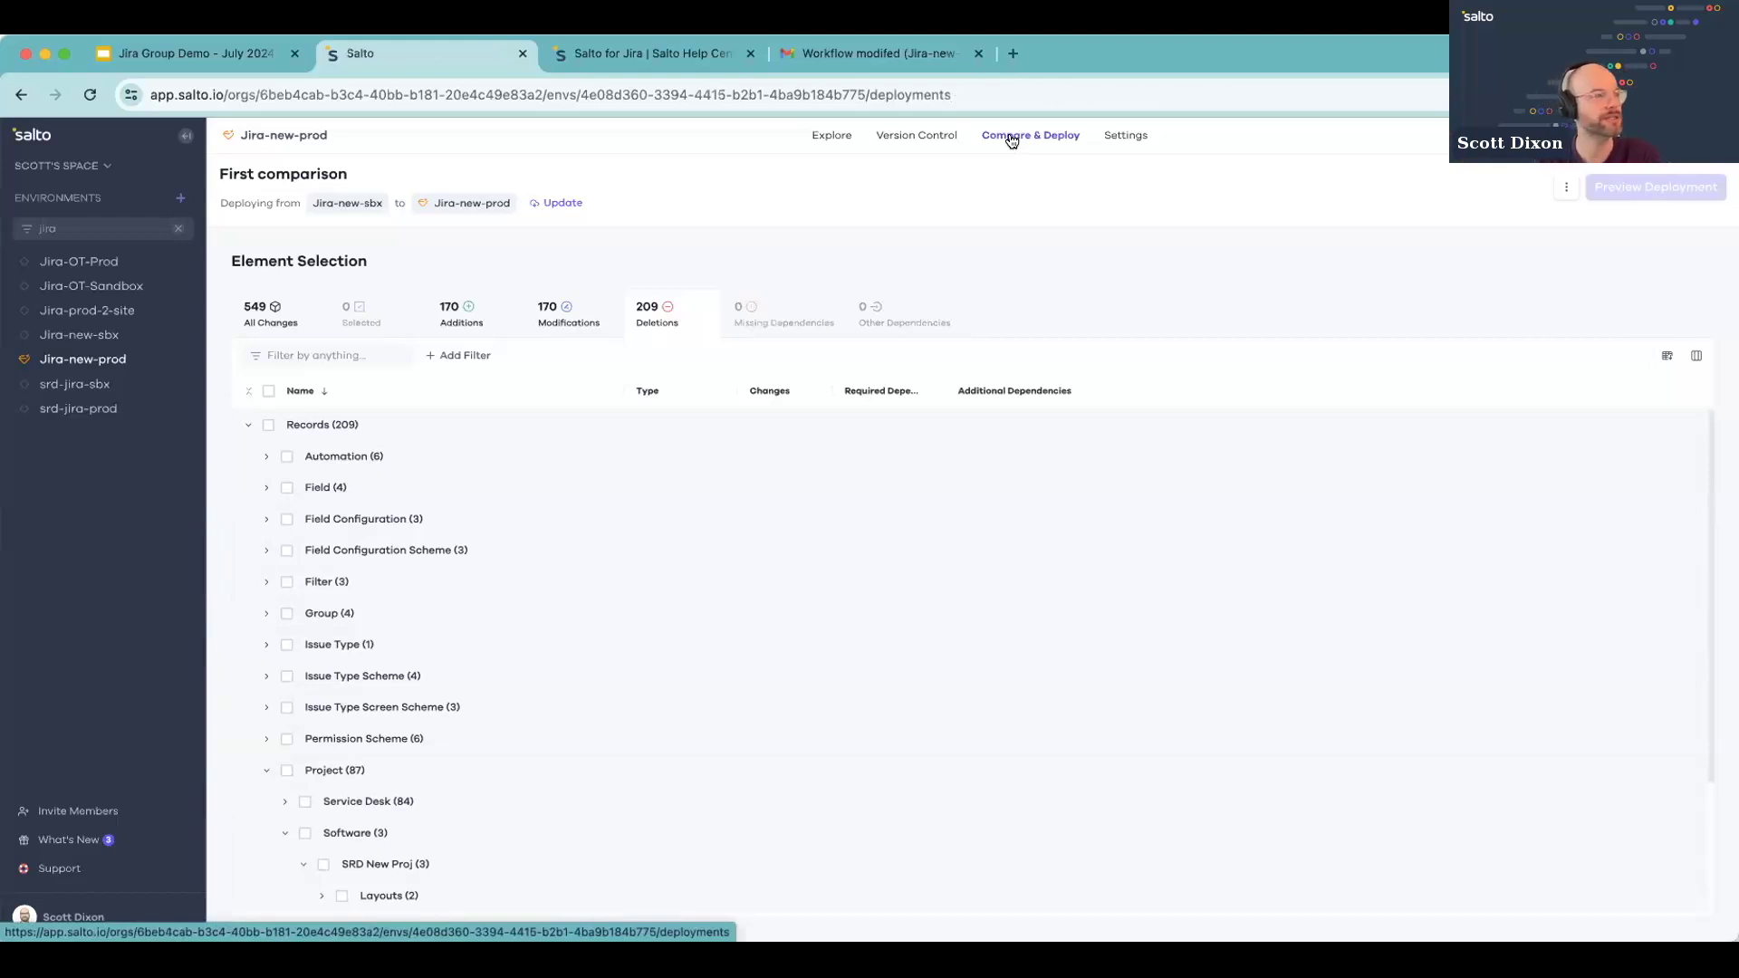
{"action": "left_click", "coordinate": [1385, 232]}
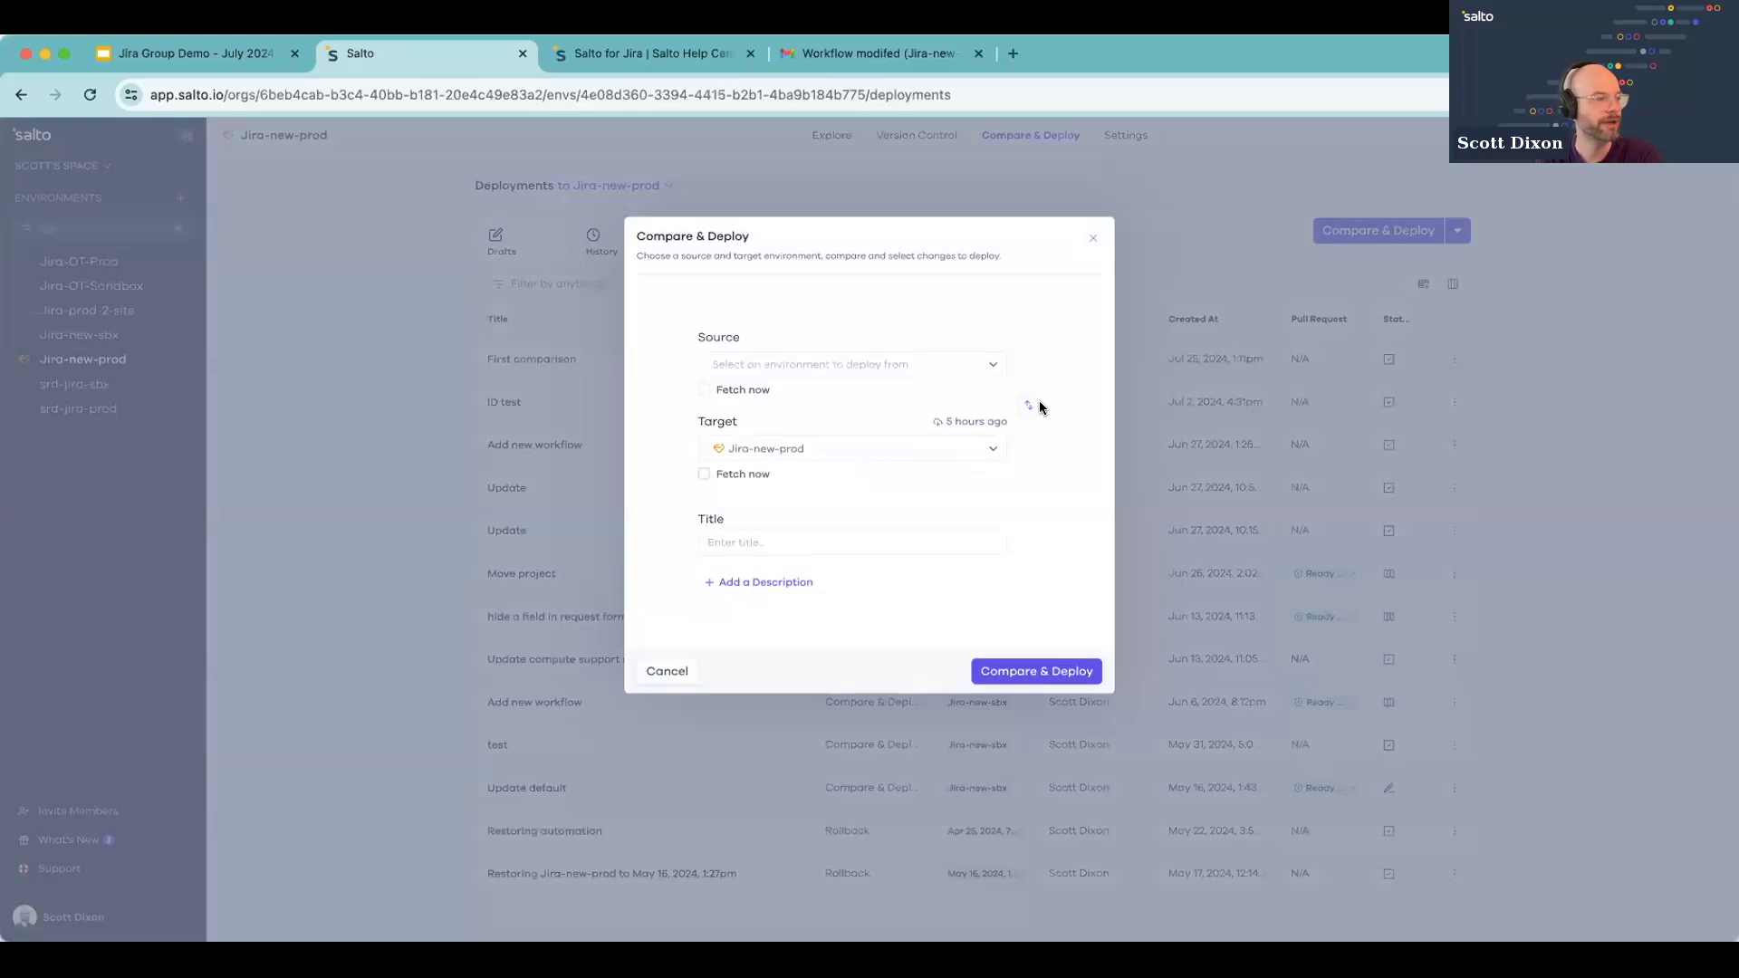
{"action": "left_click", "coordinate": [1029, 408]}
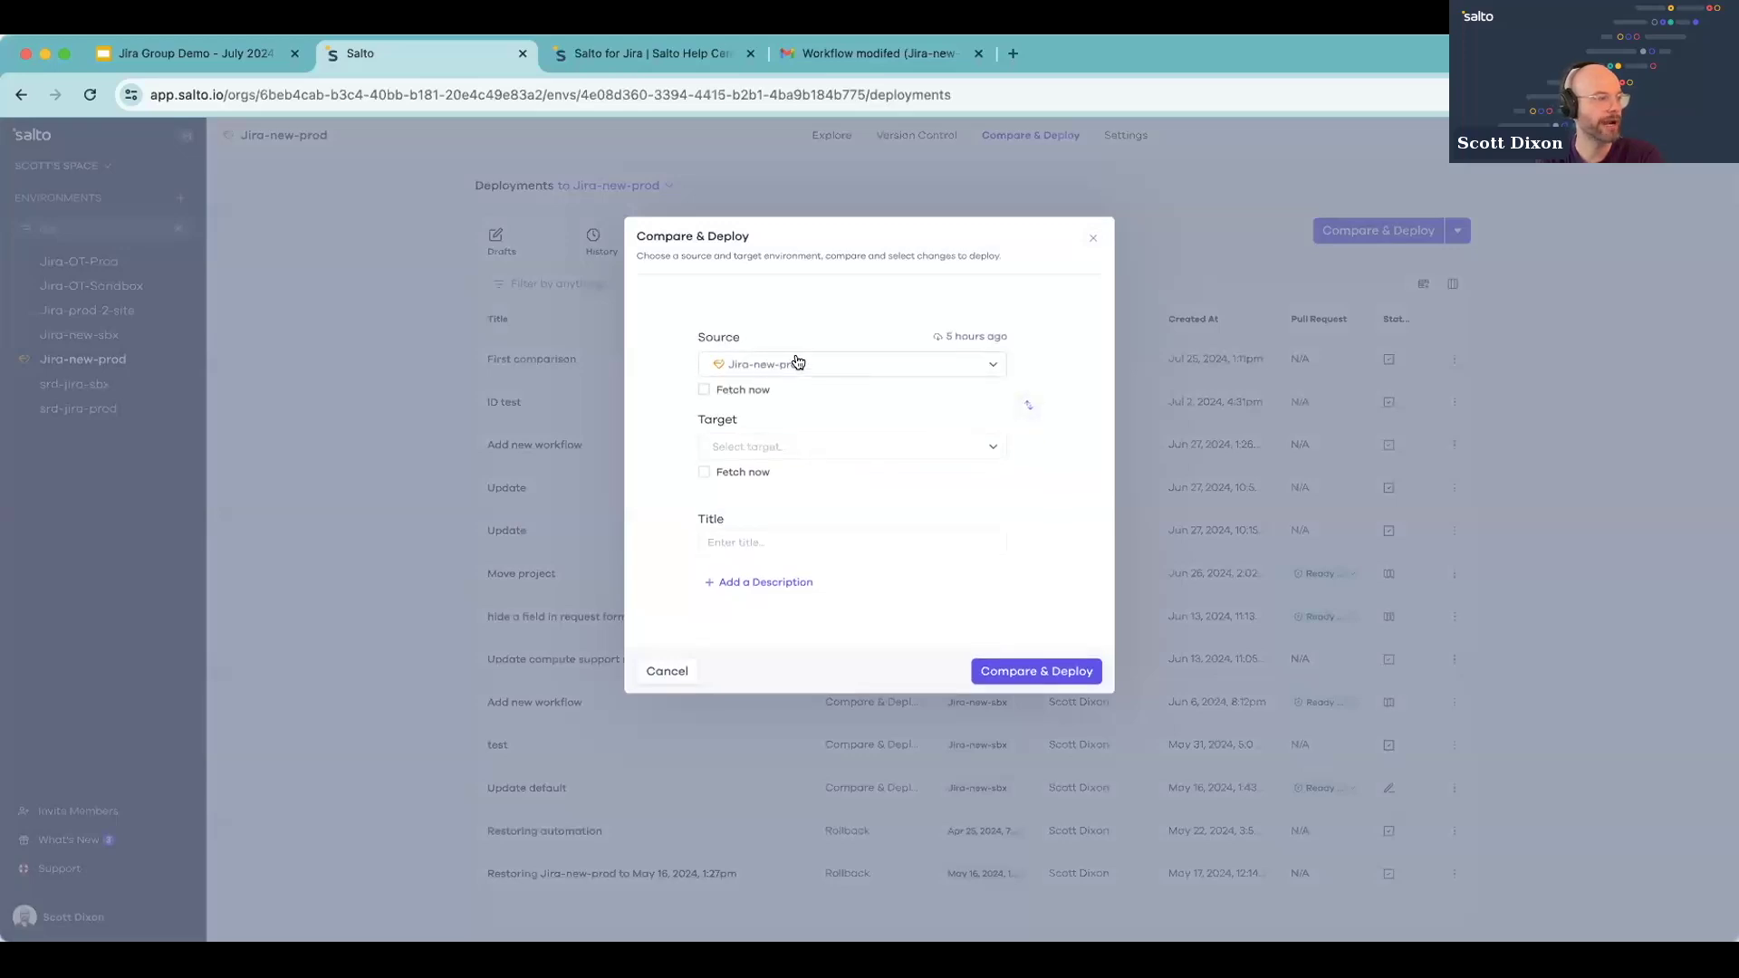
{"action": "left_click", "coordinate": [812, 444]}
{"action": "type", "text": "ji"}
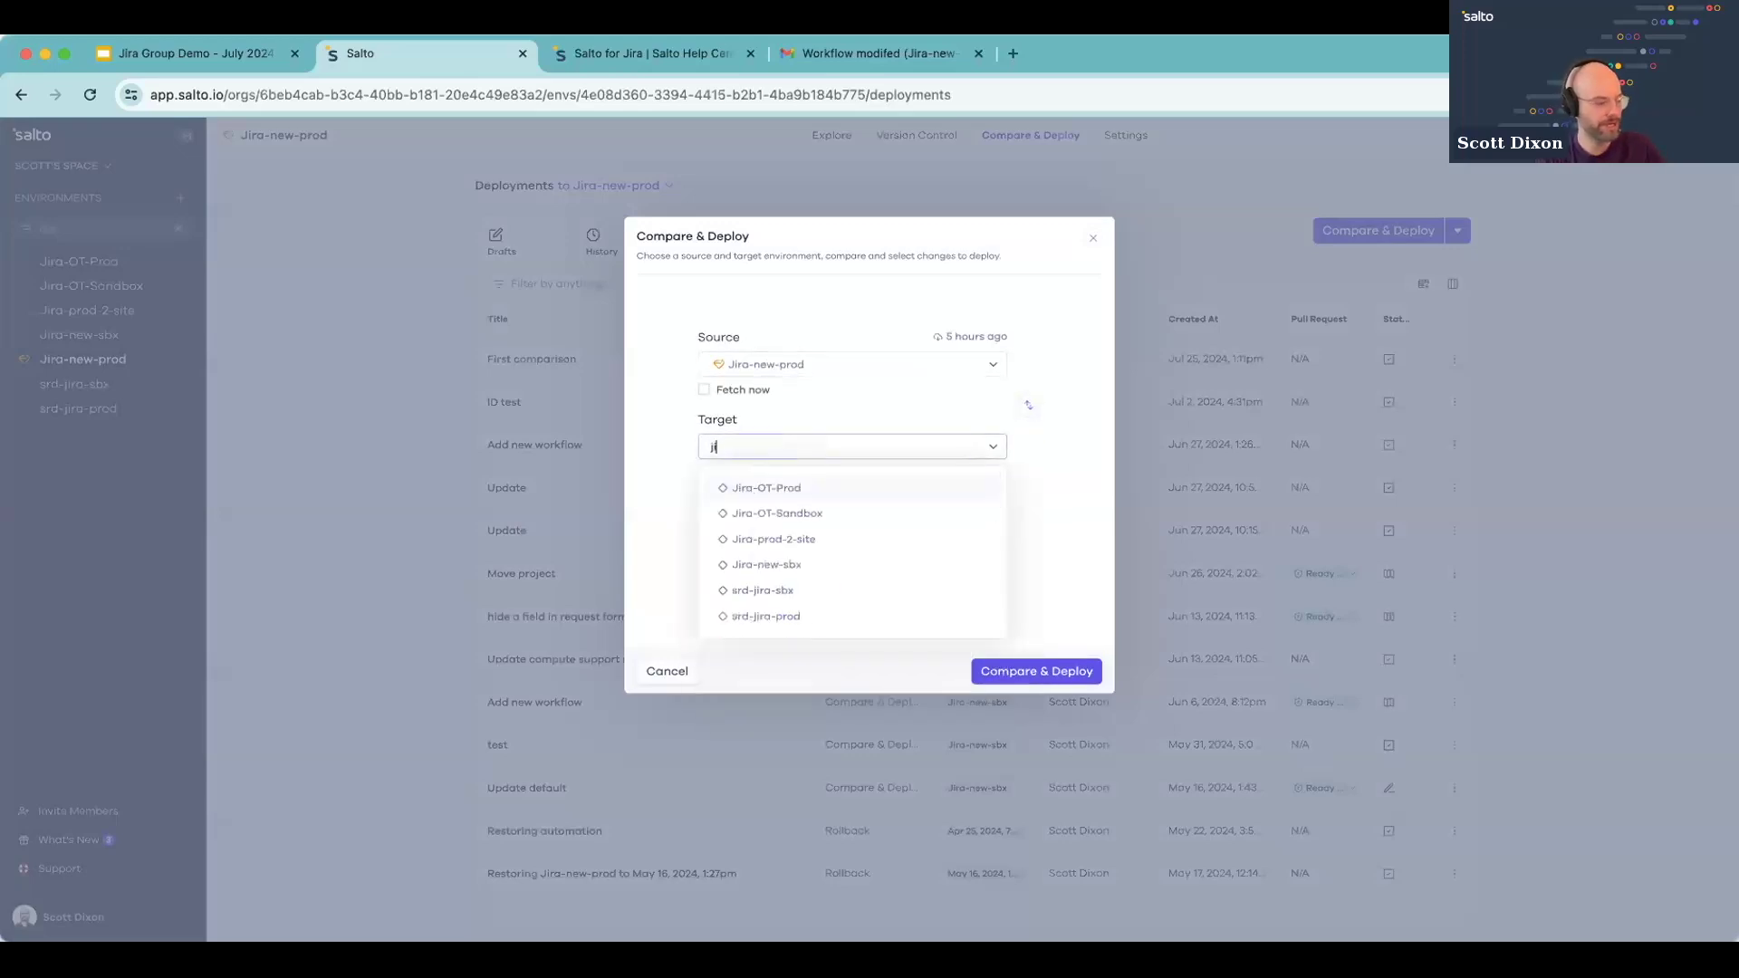
{"action": "type", "text": "ra-new"}
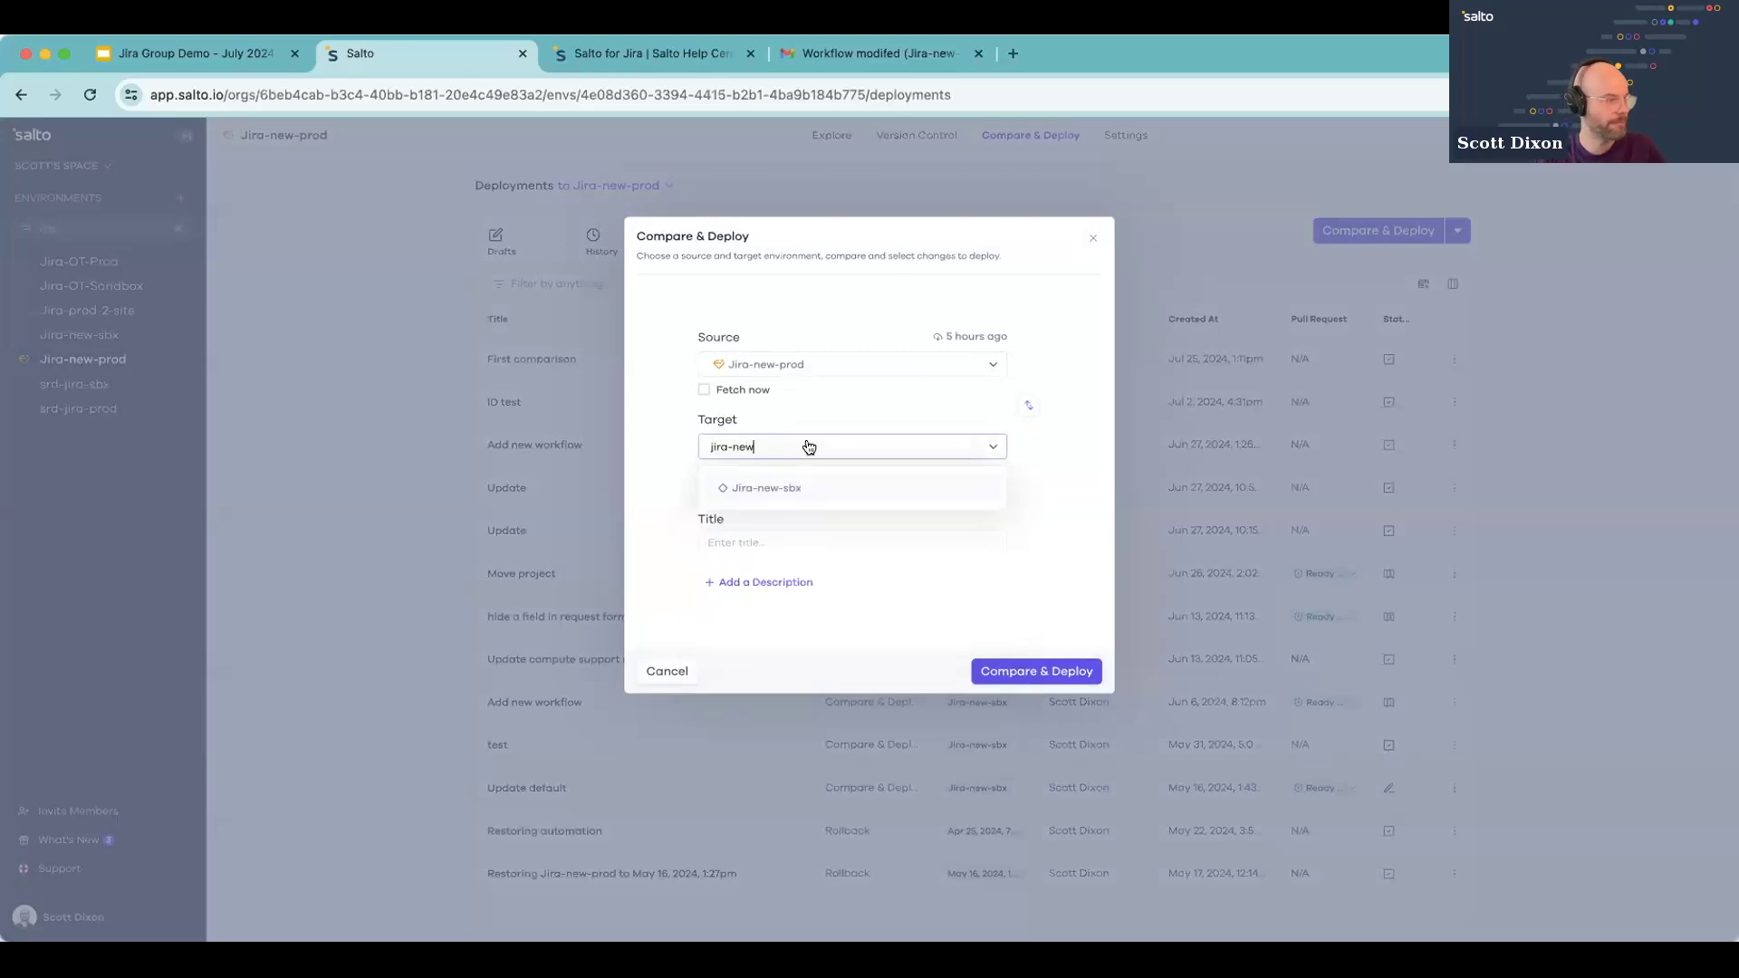
{"action": "left_click", "coordinate": [797, 486]}
Step: Title the deployment "Sync sandbox" and run the comparison
{"action": "left_click", "coordinate": [770, 541]}
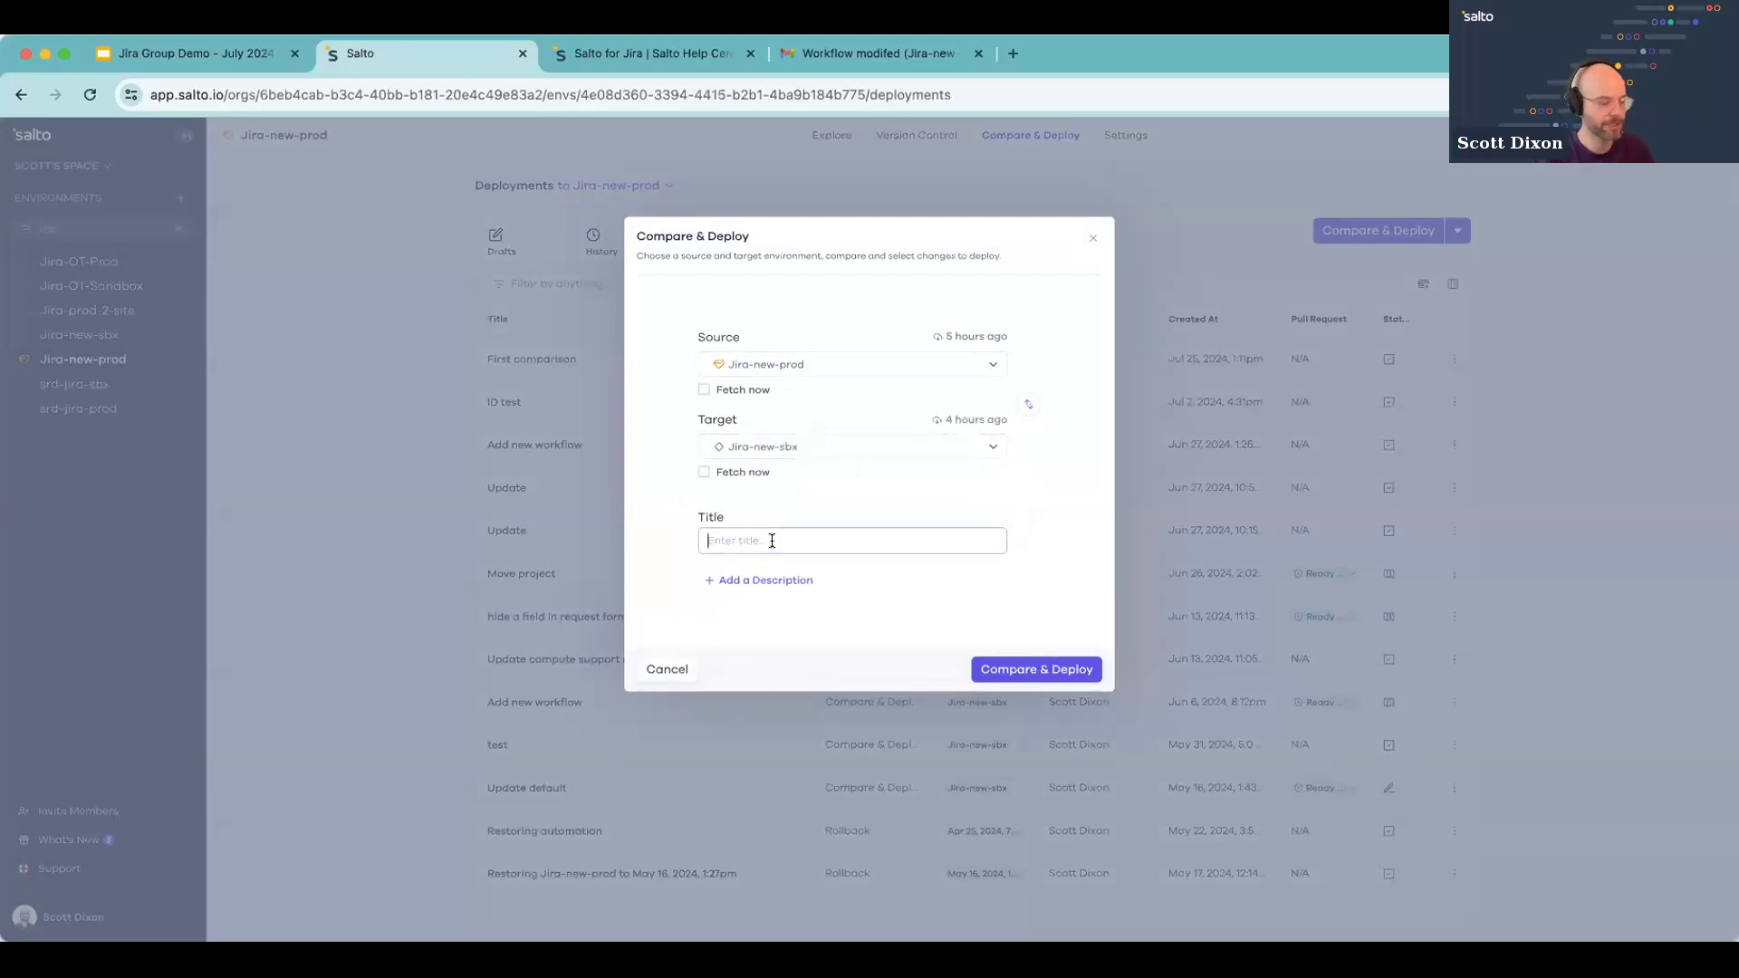
{"action": "type", "text": "Sy"}
{"action": "key", "text": "BackSpace"}
{"action": "type", "text": "sandbox"}
{"action": "left_click", "coordinate": [1004, 672]}
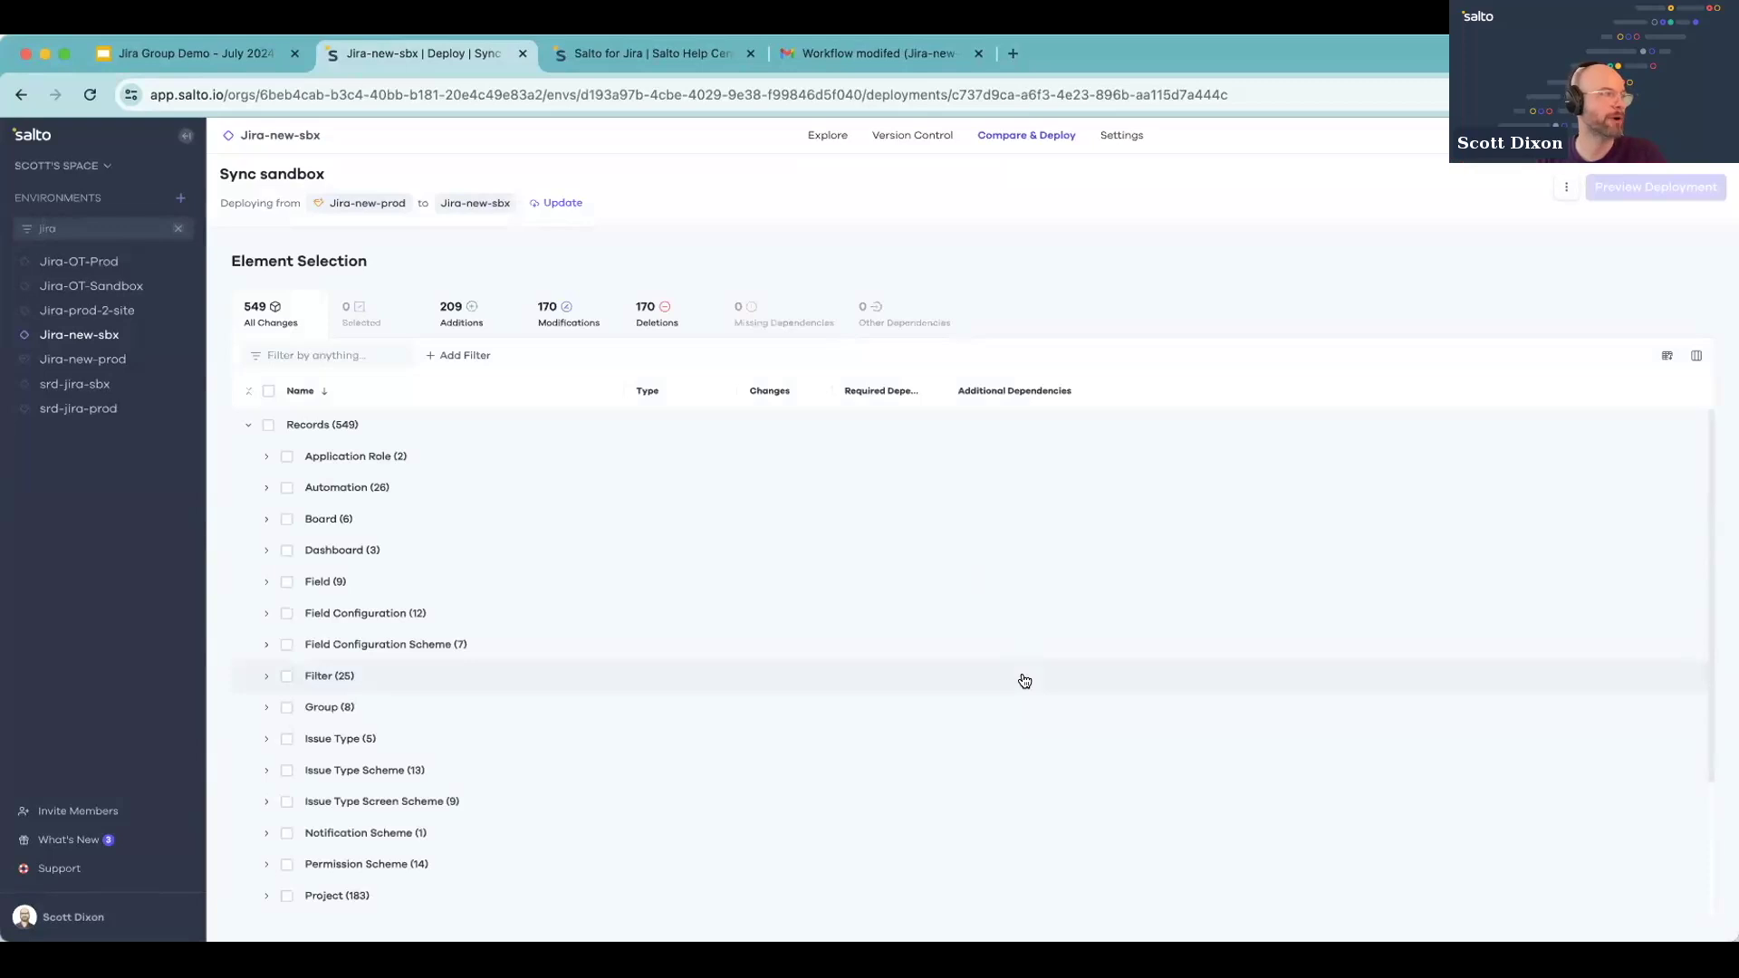
Step: Among the additions, find the SRD New Proj software project and select [SRD] new proj for deployment
{"action": "left_click", "coordinate": [453, 313]}
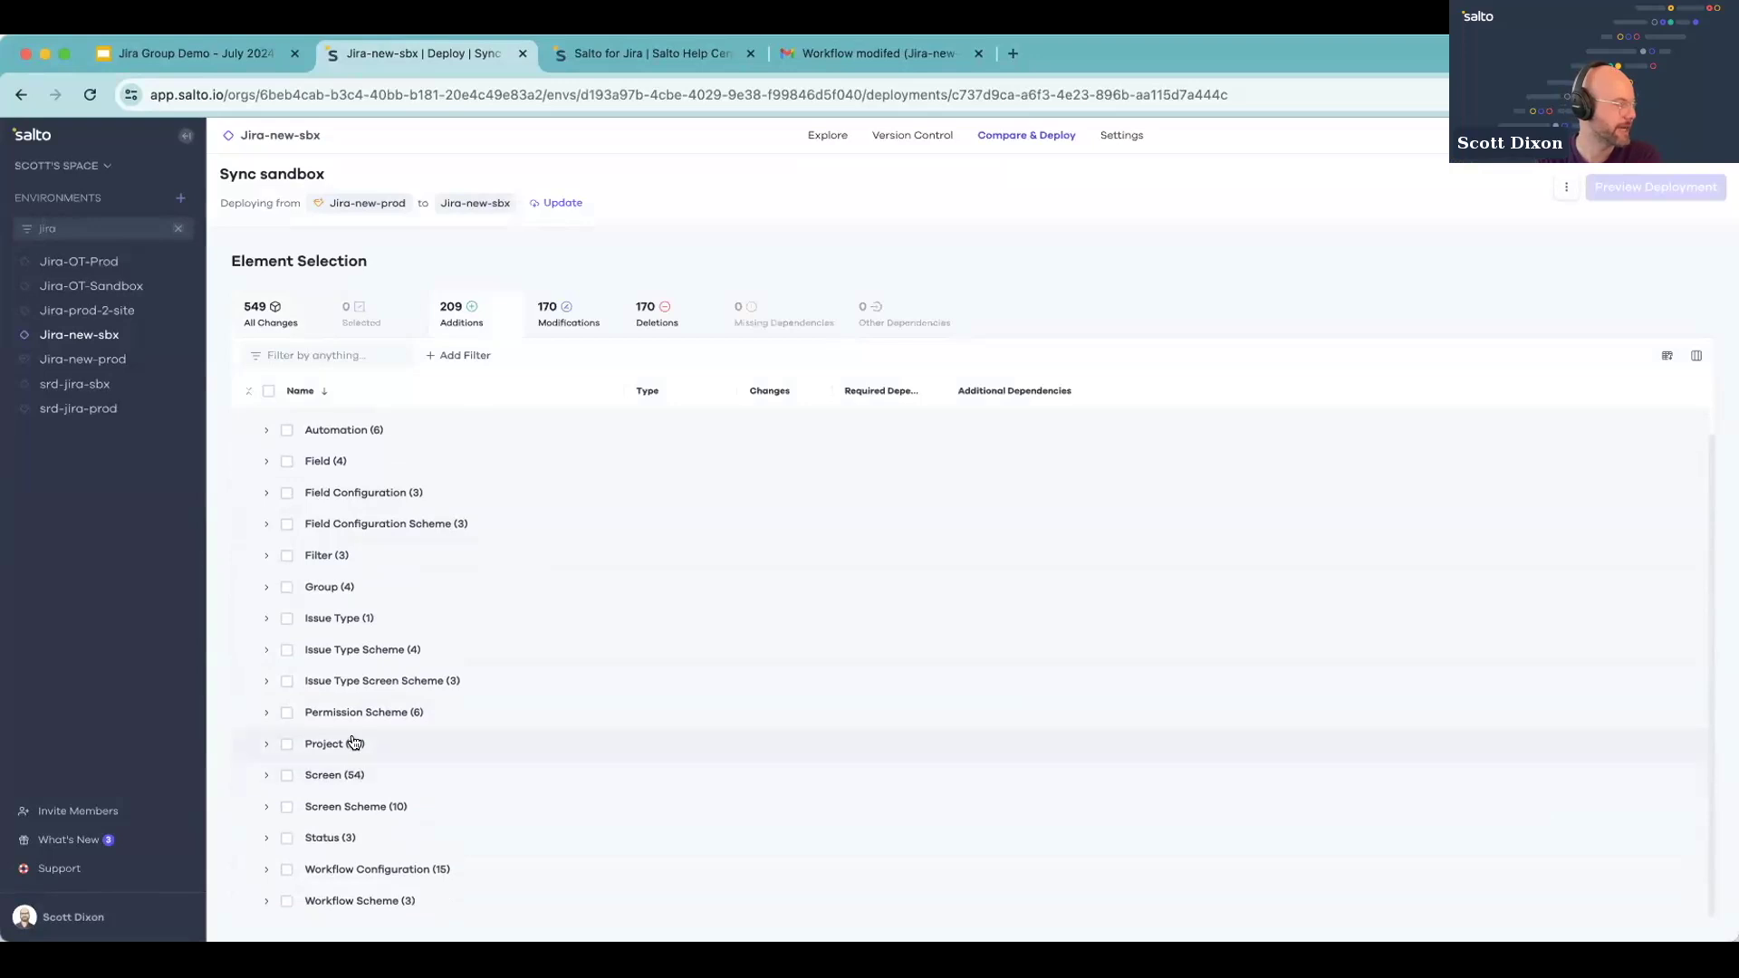
{"action": "left_click", "coordinate": [353, 770]}
{"action": "left_click", "coordinate": [353, 769]}
{"action": "left_click", "coordinate": [362, 743]}
{"action": "left_click", "coordinate": [412, 814]}
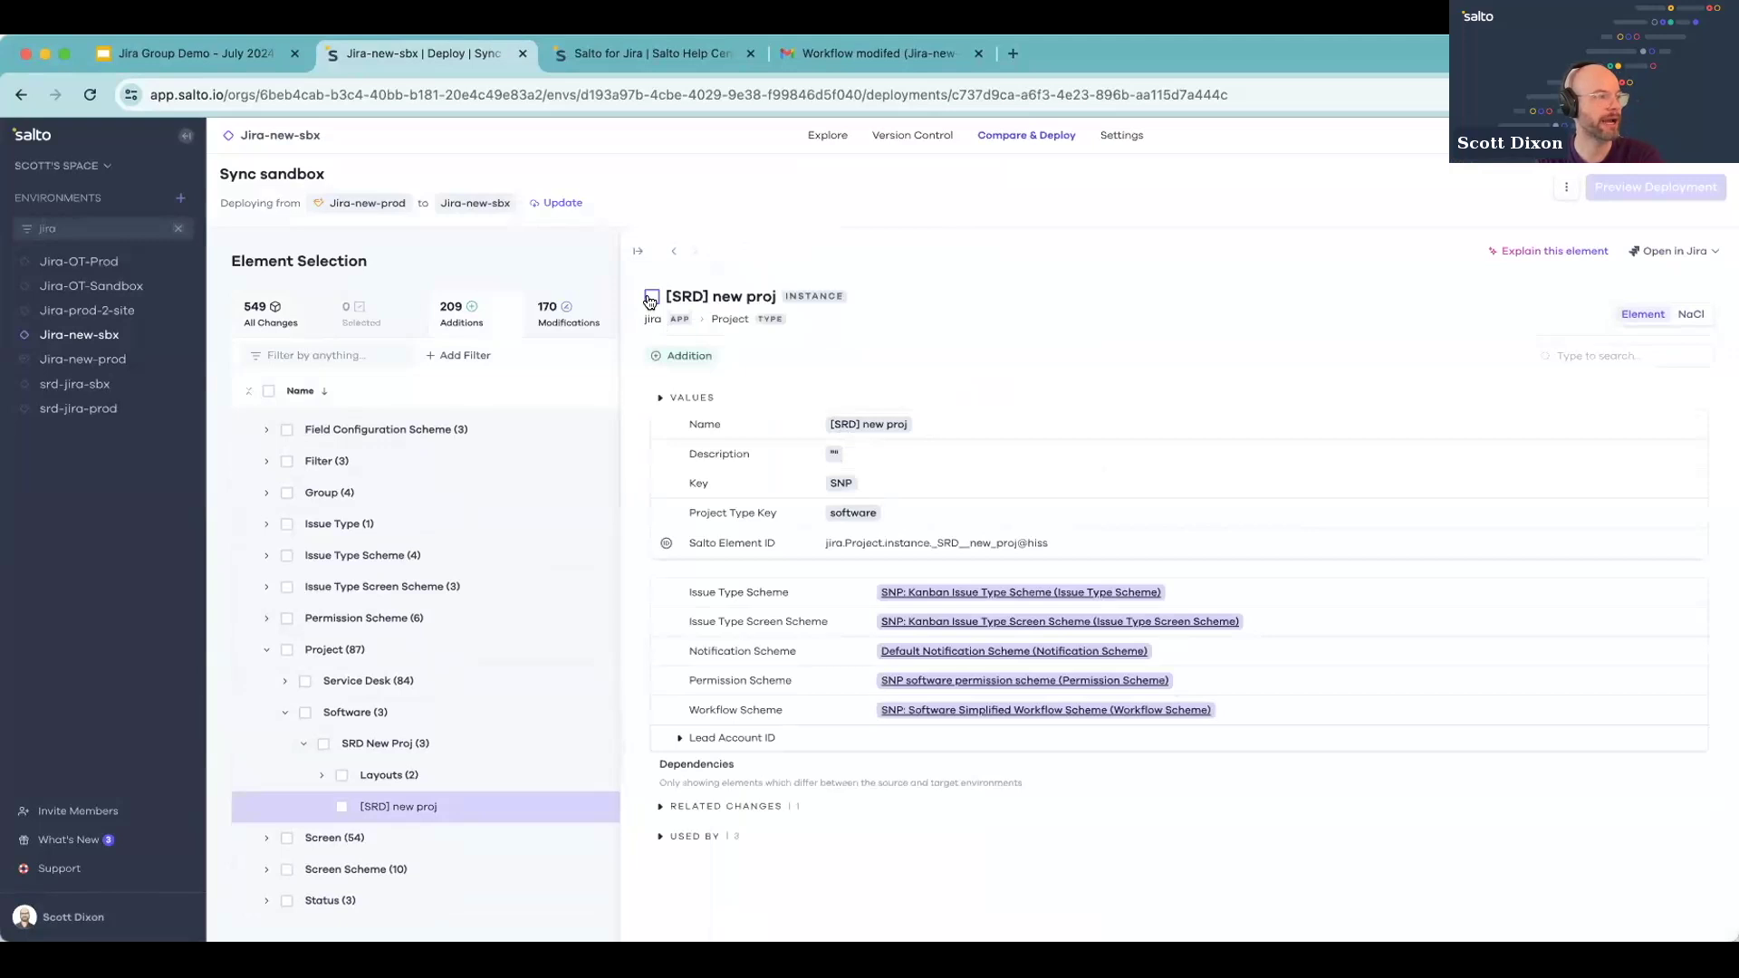
{"action": "left_click", "coordinate": [651, 298]}
Step: Expand the additional dependencies of [SRD] new proj and include the related Default Notification Scheme
{"action": "left_click", "coordinate": [761, 464]}
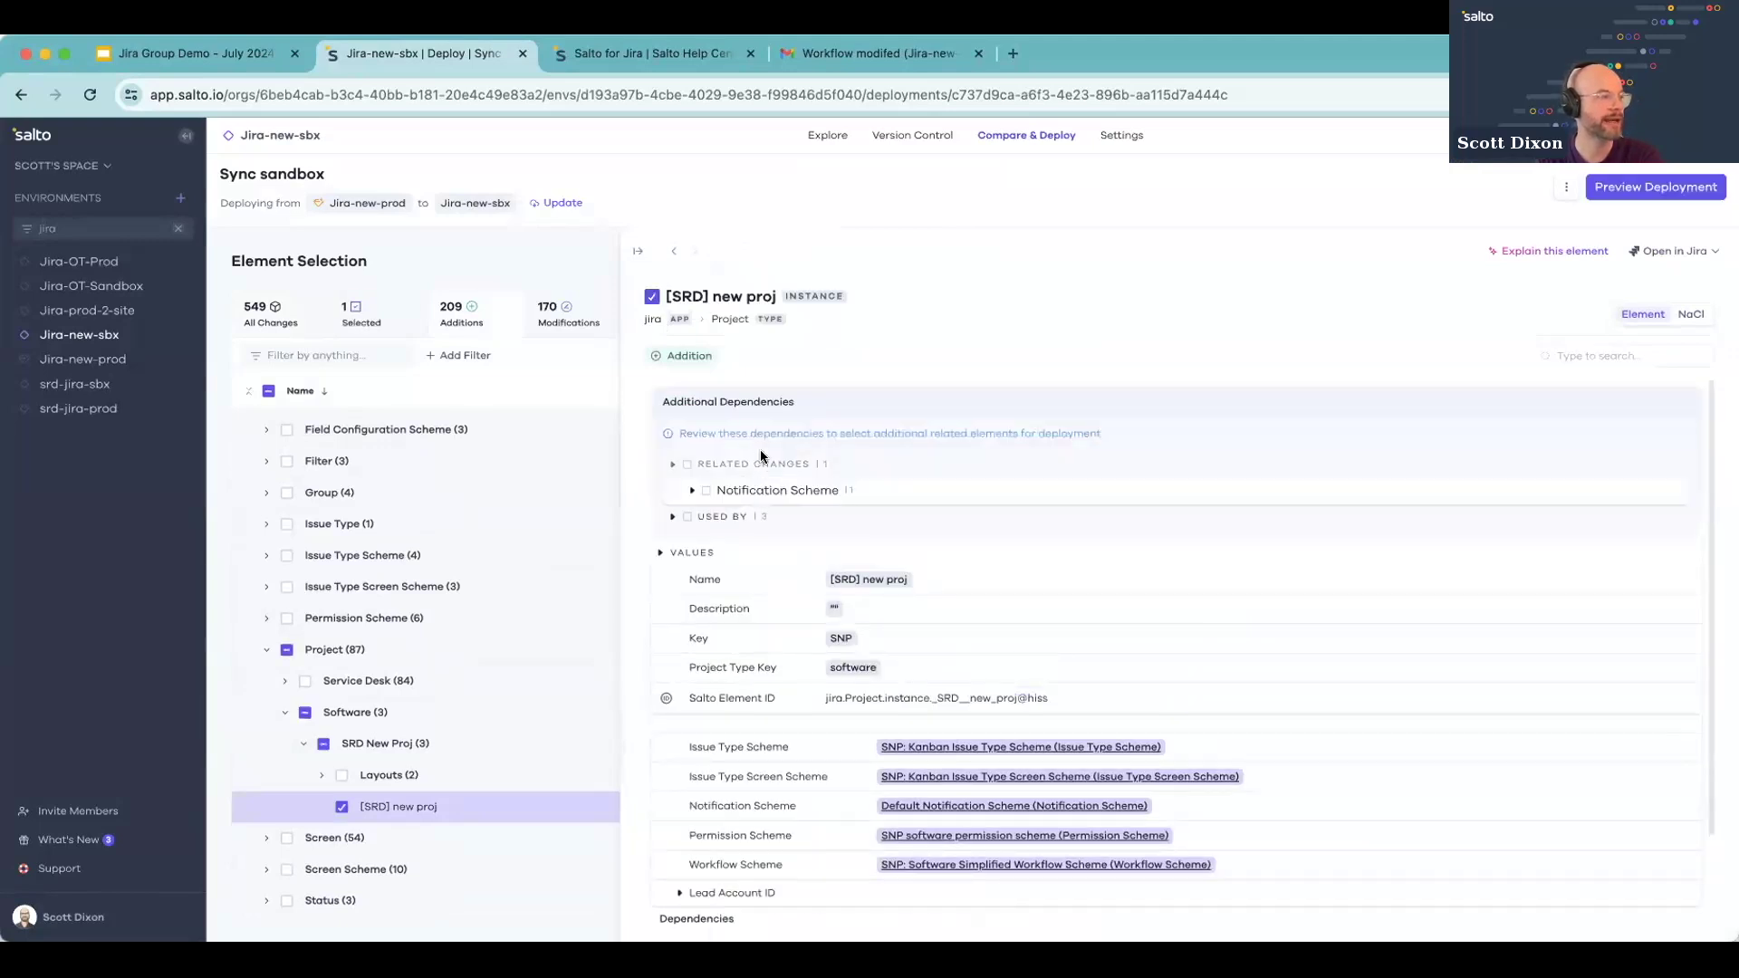
{"action": "left_click", "coordinate": [740, 521]}
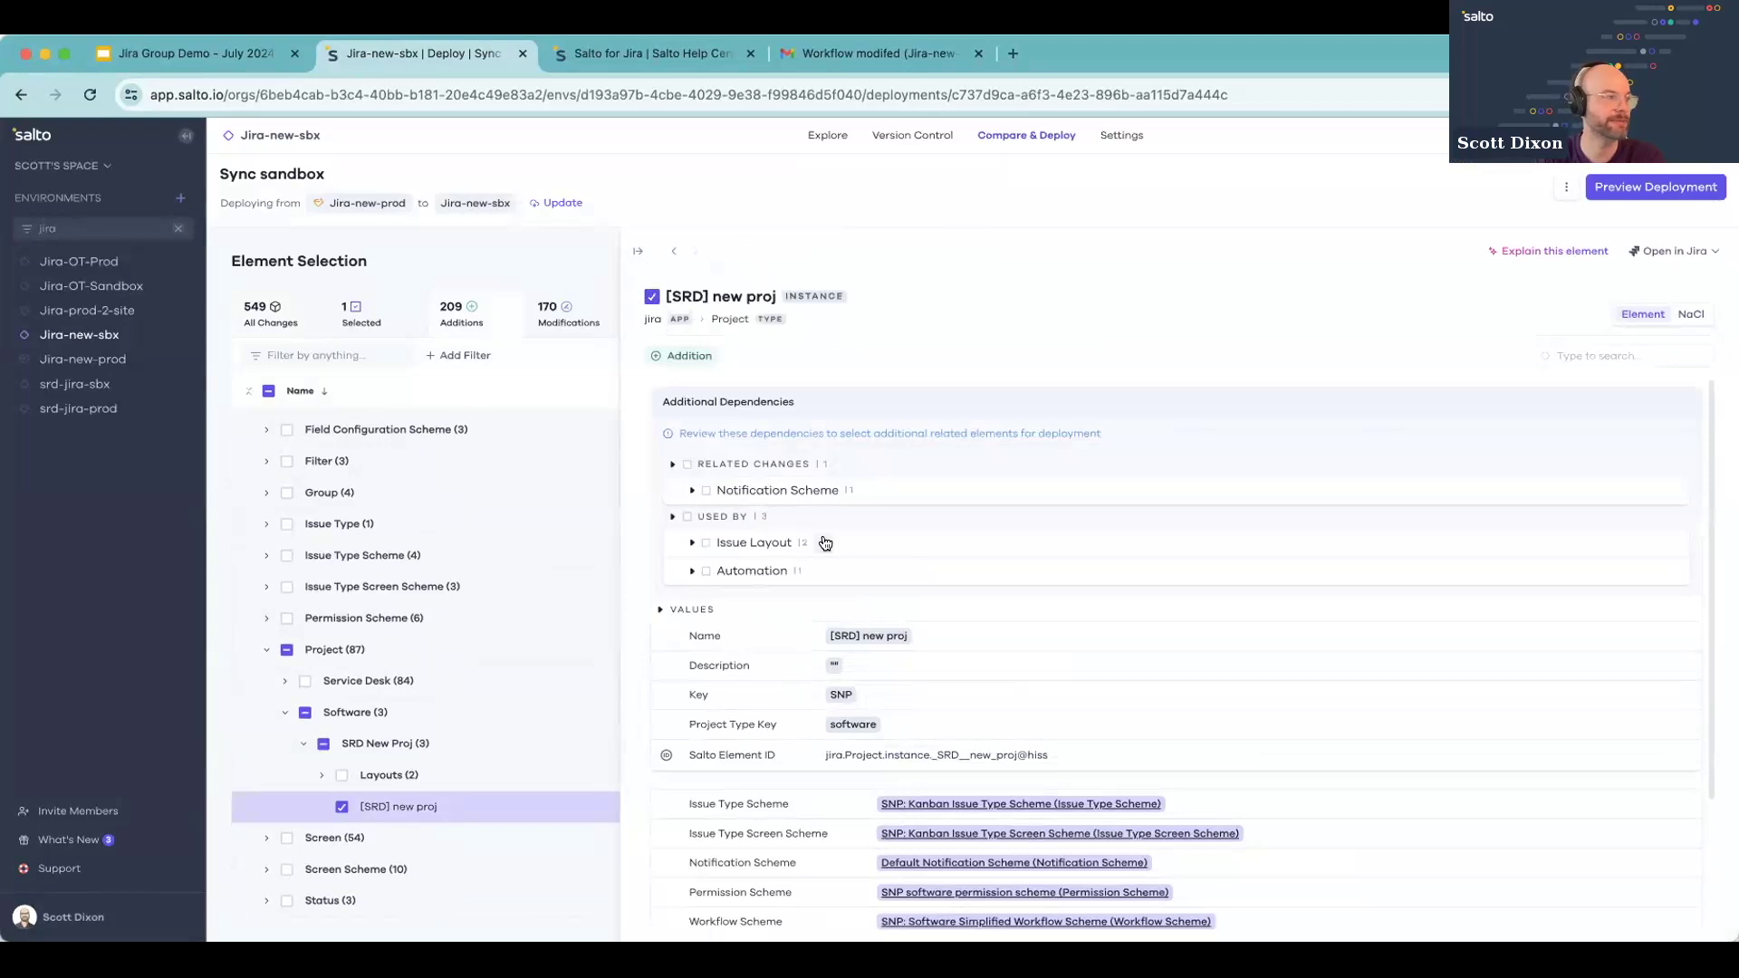
{"action": "left_click", "coordinate": [738, 496]}
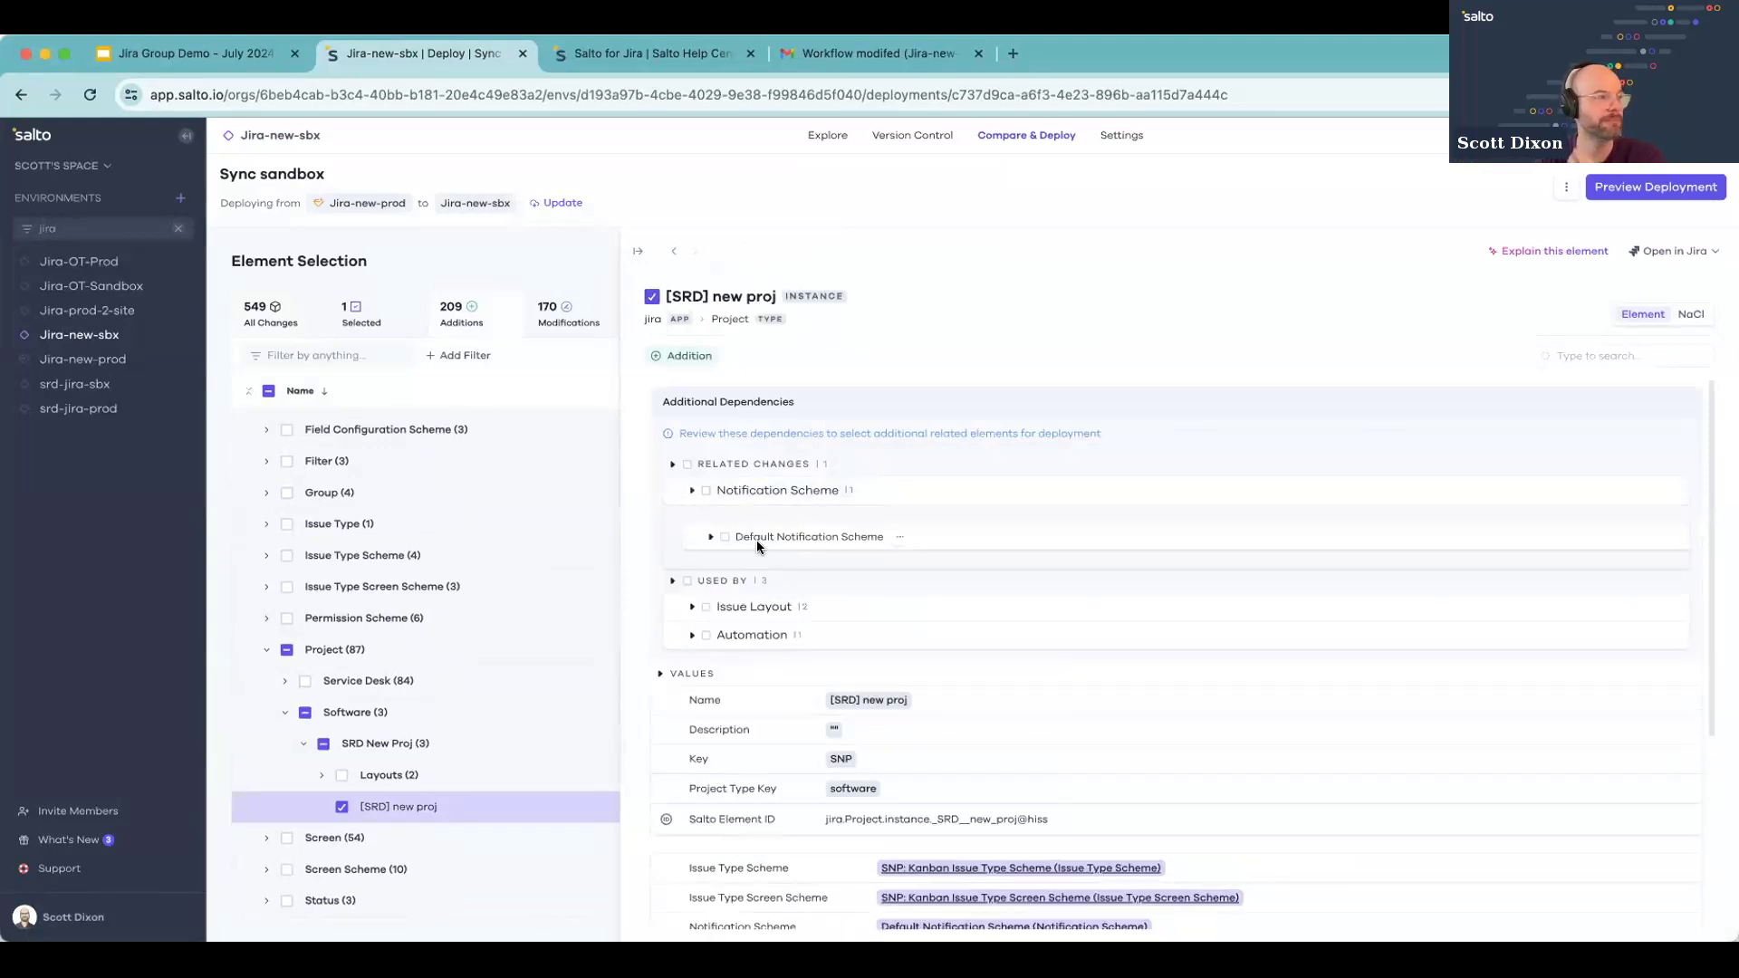
{"action": "left_click", "coordinate": [725, 538]}
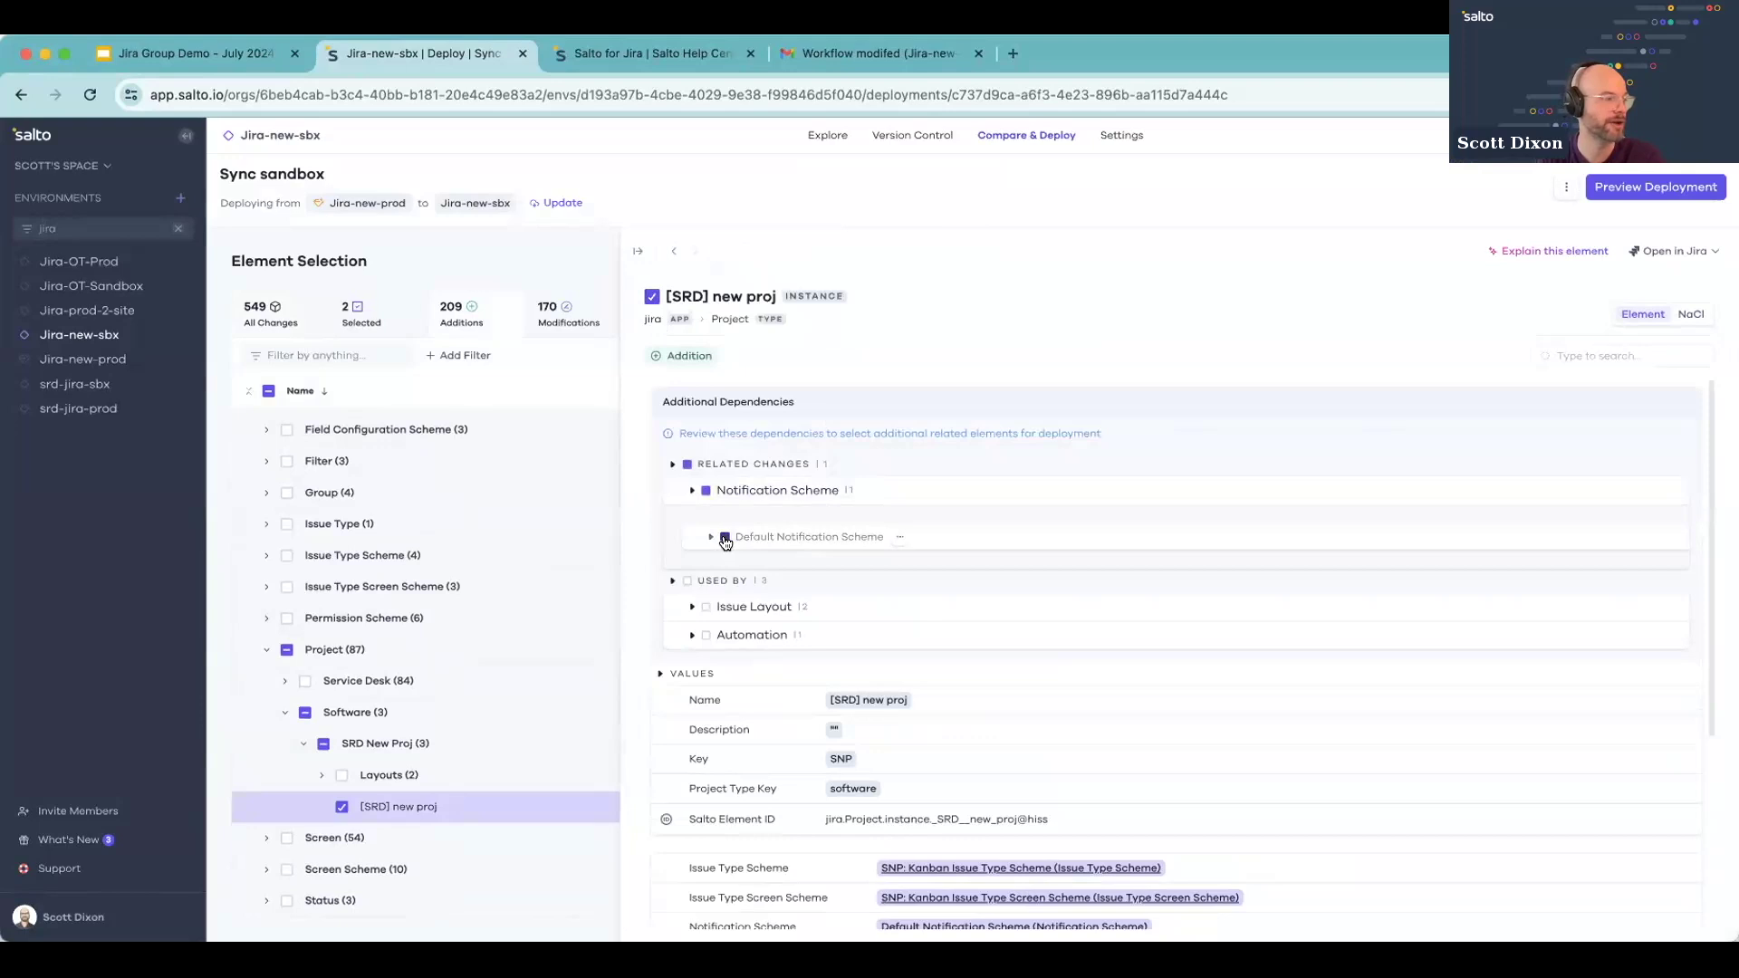
Step: Include all elements that use [SRD] new proj, namely its two Kanban issue layouts and the automation, and close the project's details
{"action": "scroll", "coordinate": [777, 607], "scroll_direction": "down", "scroll_amount": 3}
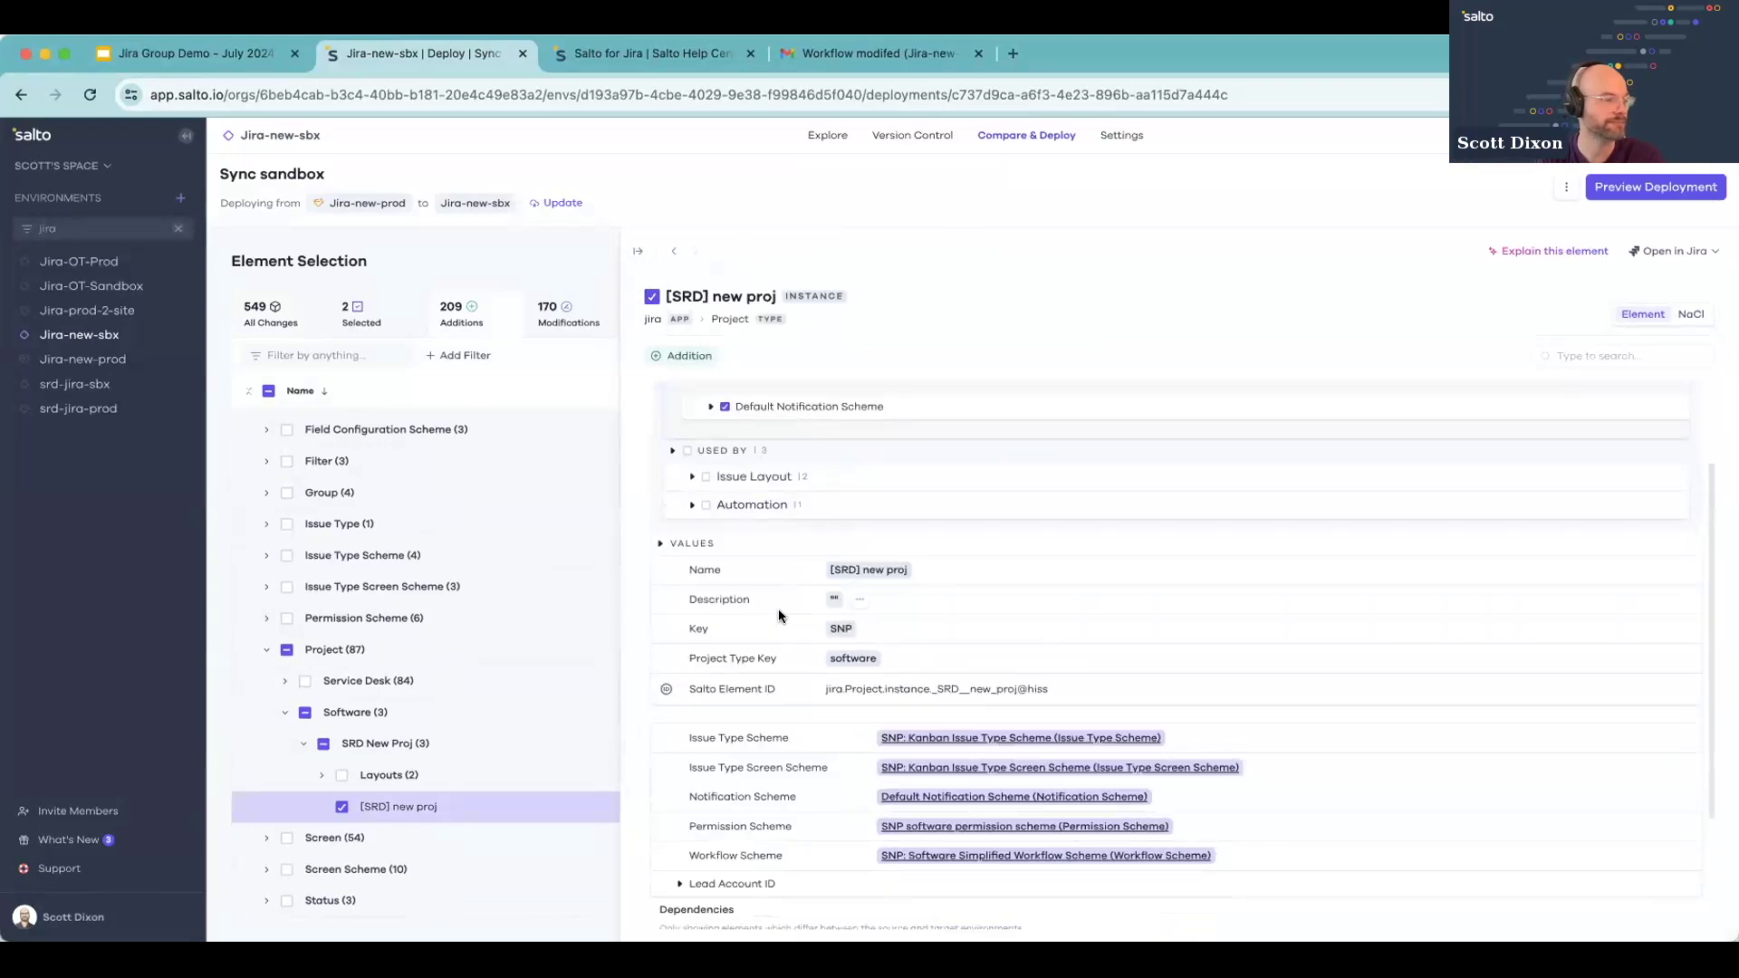
{"action": "left_click", "coordinate": [732, 476]}
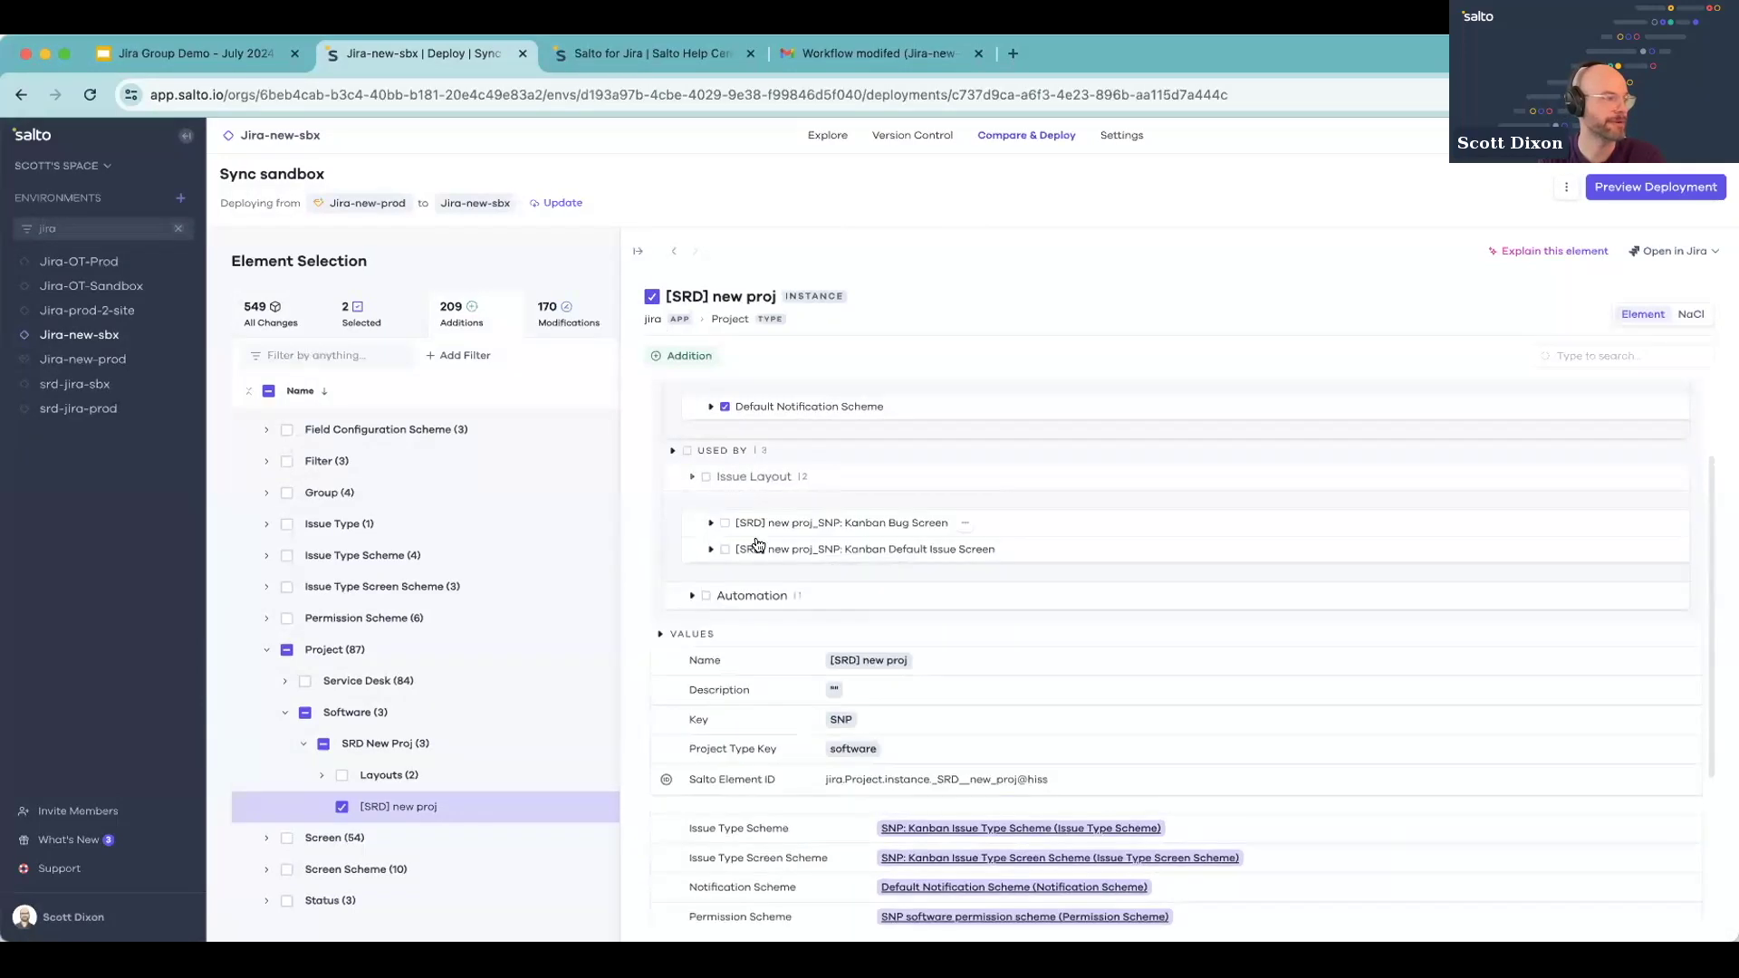
{"action": "left_click", "coordinate": [749, 597]}
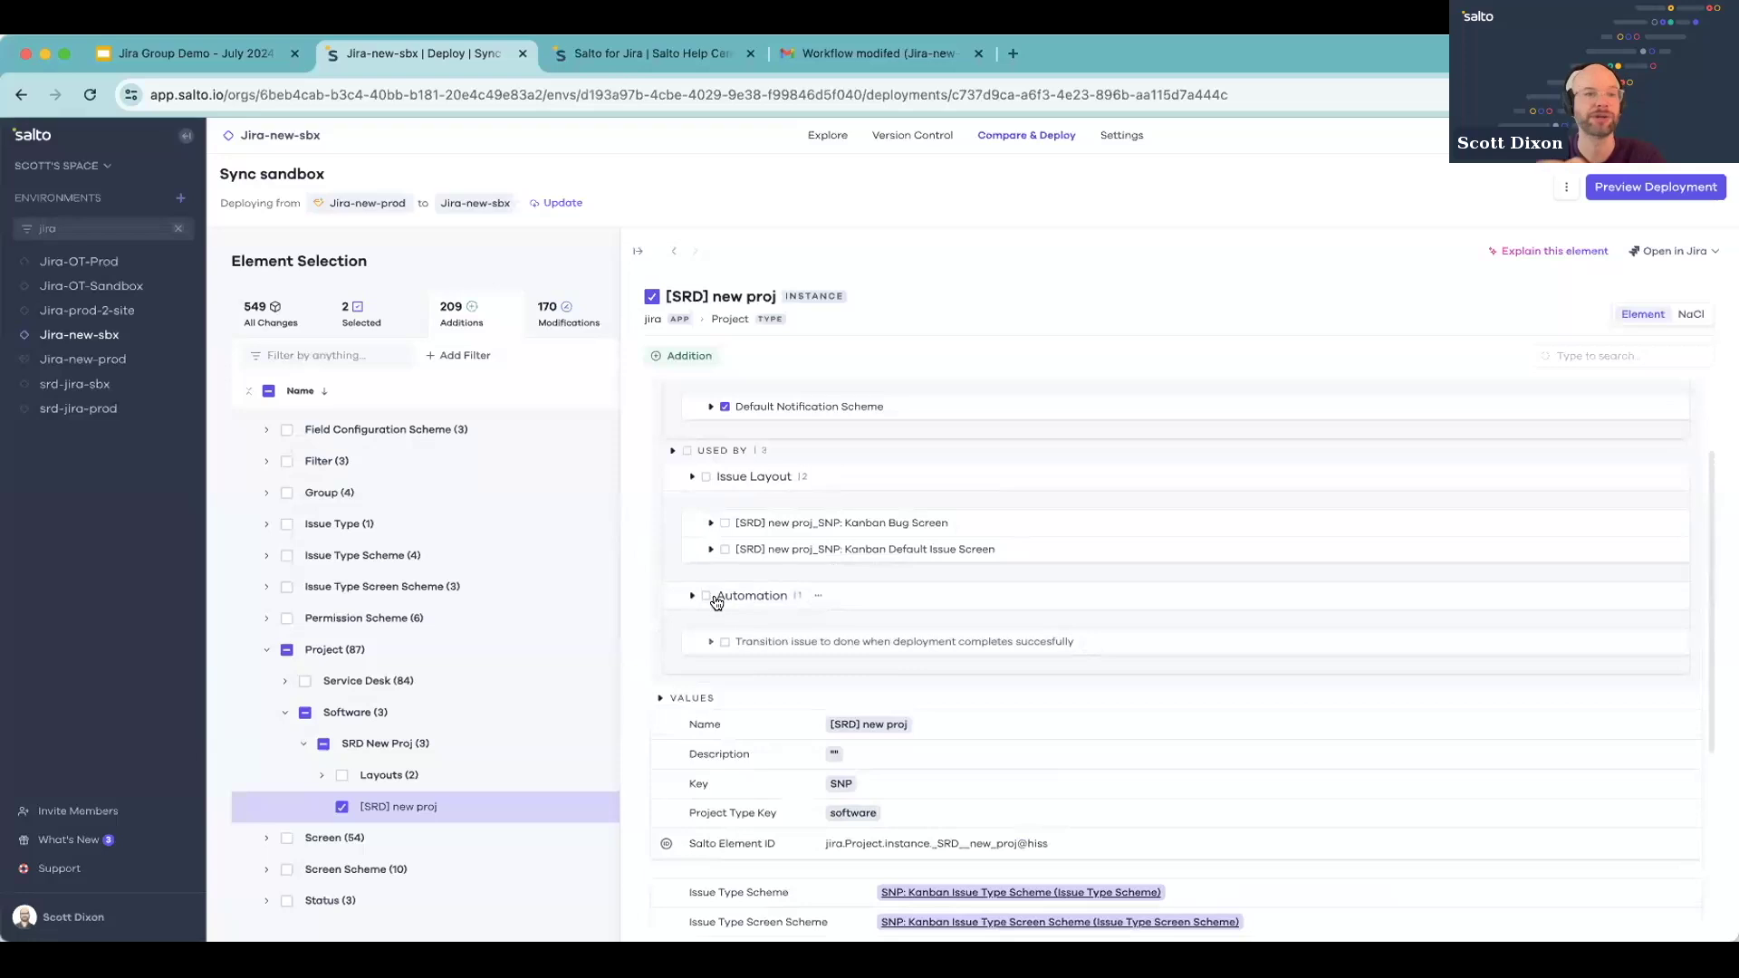
{"action": "left_click", "coordinate": [687, 450]}
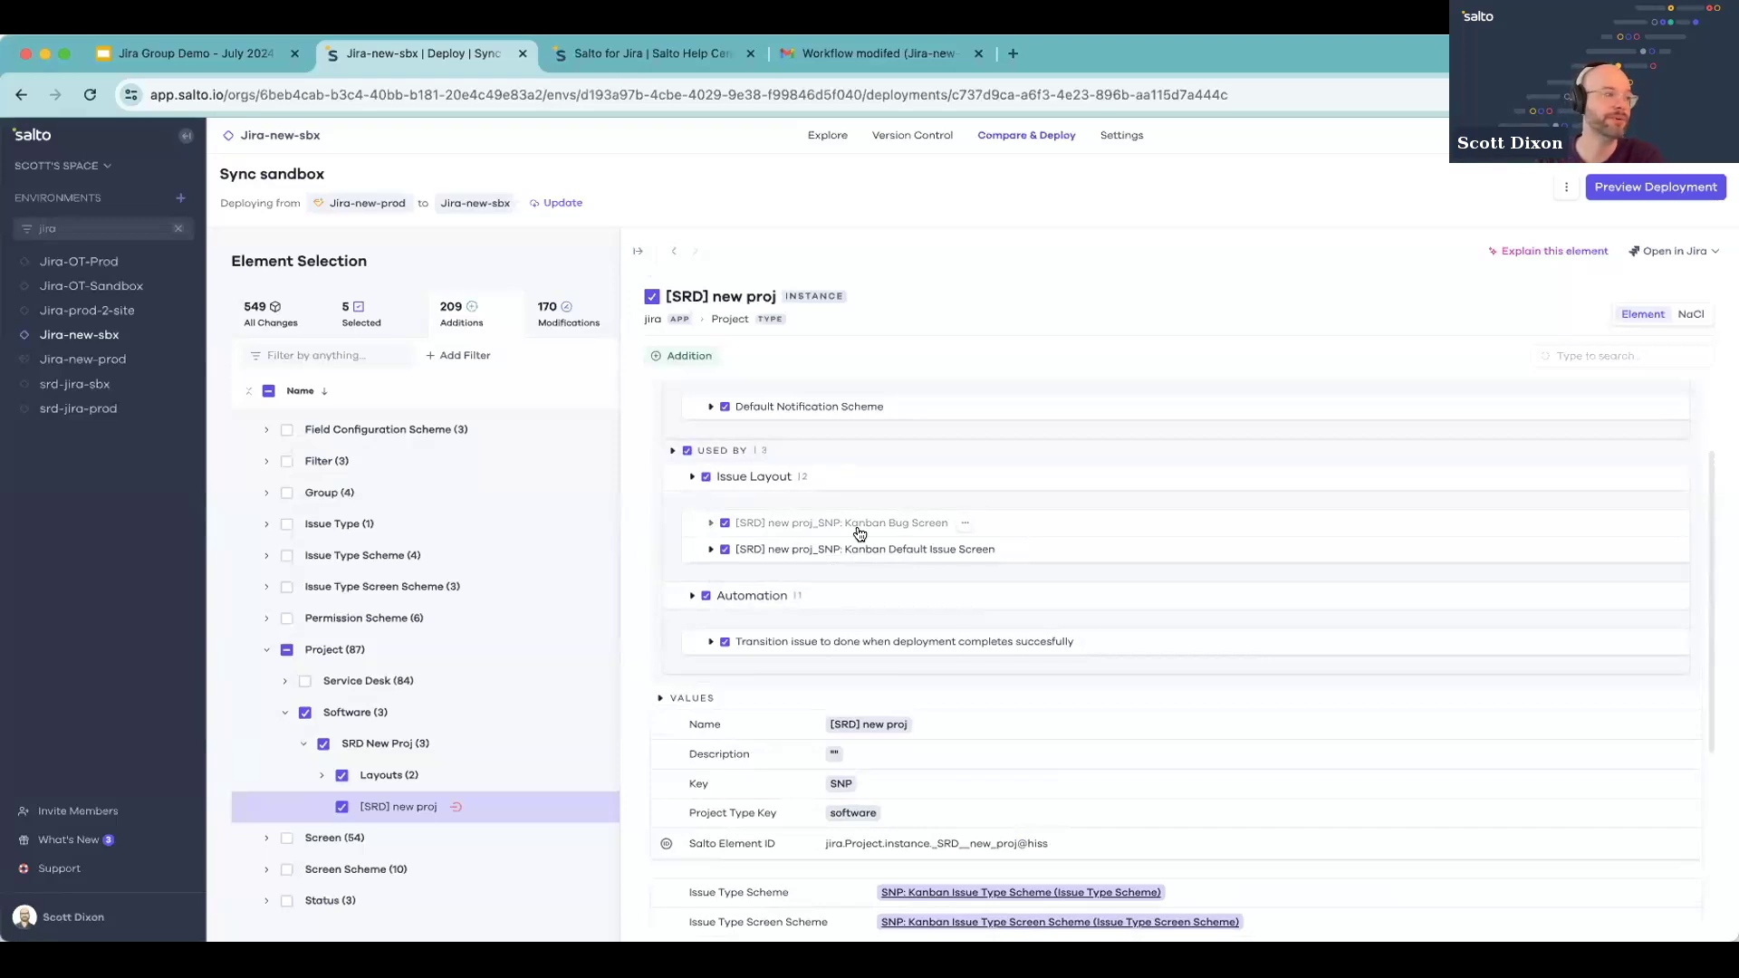
{"action": "left_click", "coordinate": [638, 250]}
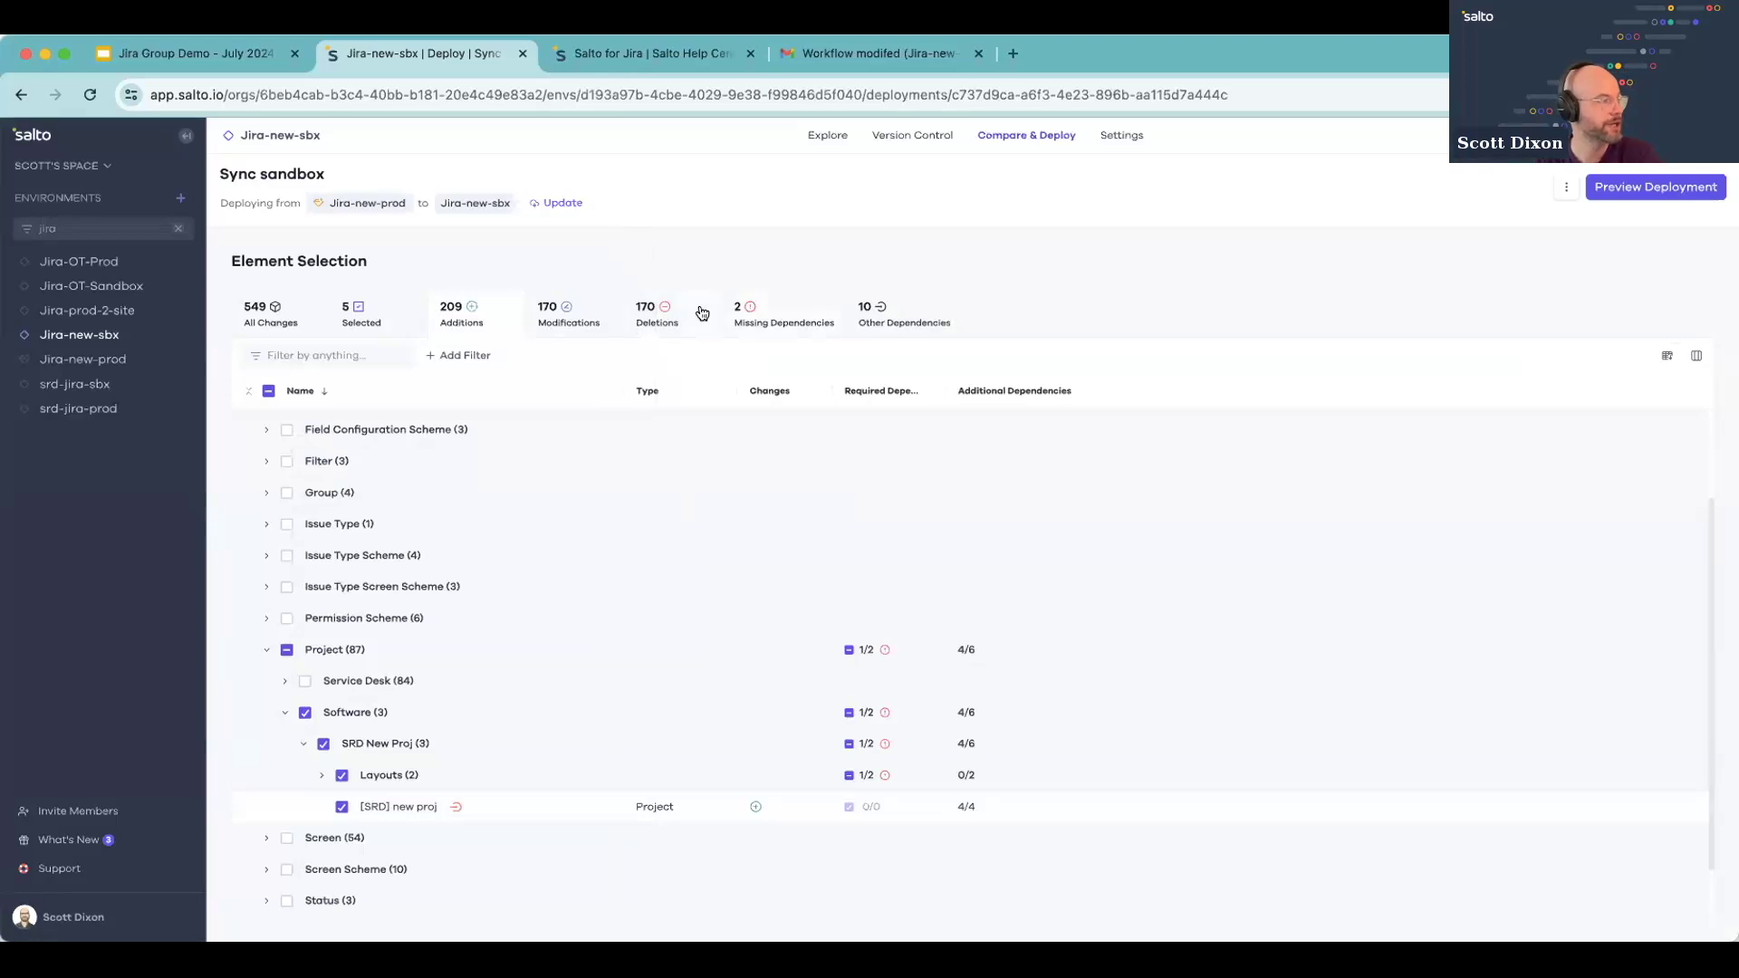
Step: Among the missing dependencies, inspect what requires the Deadline (SRD) field and add the field to the deployment
{"action": "left_click", "coordinate": [767, 310]}
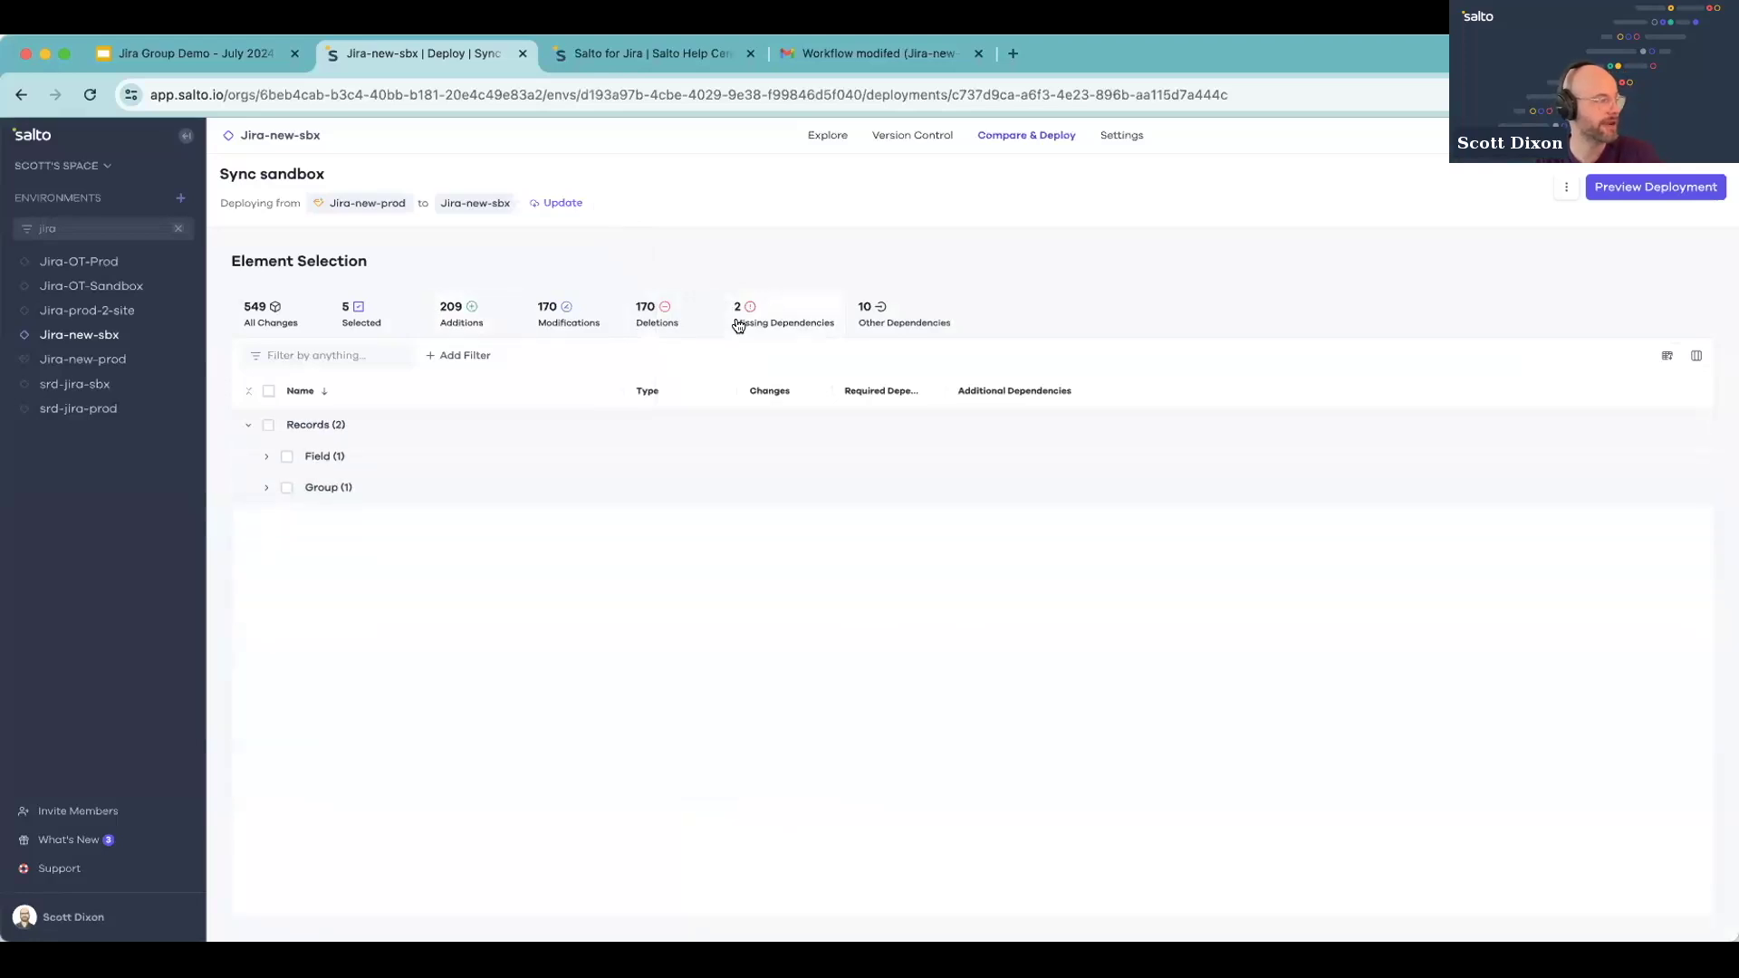
{"action": "left_click", "coordinate": [244, 392]}
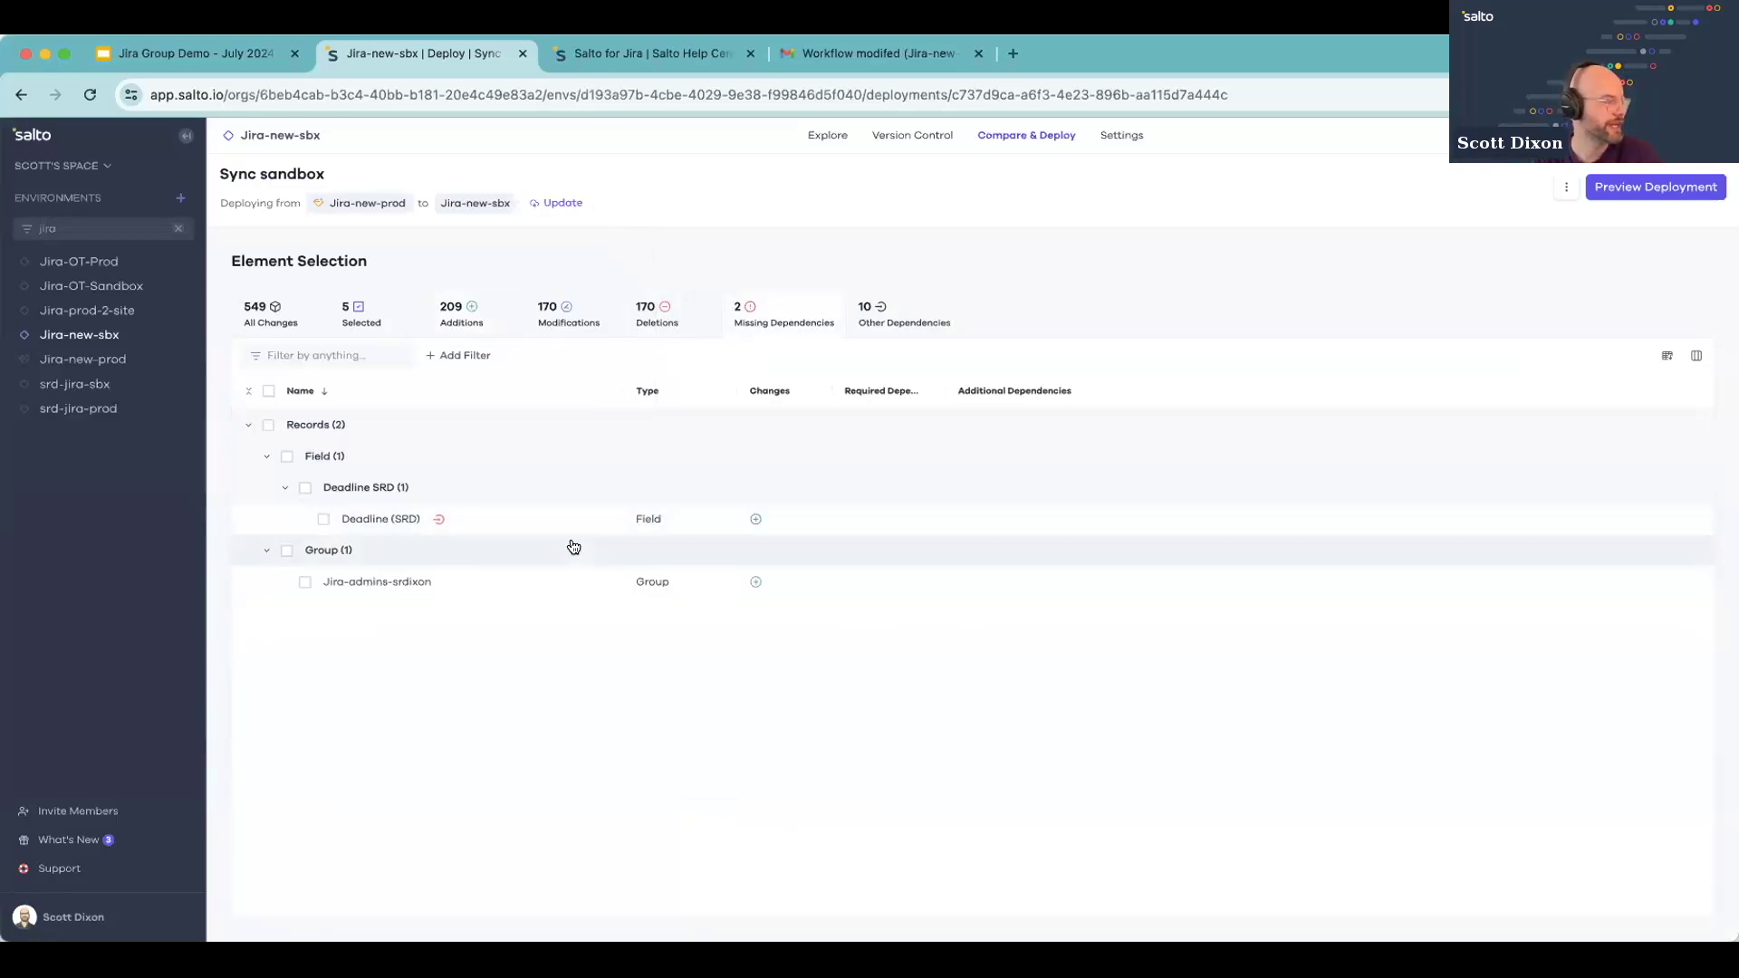
{"action": "left_click", "coordinate": [477, 518]}
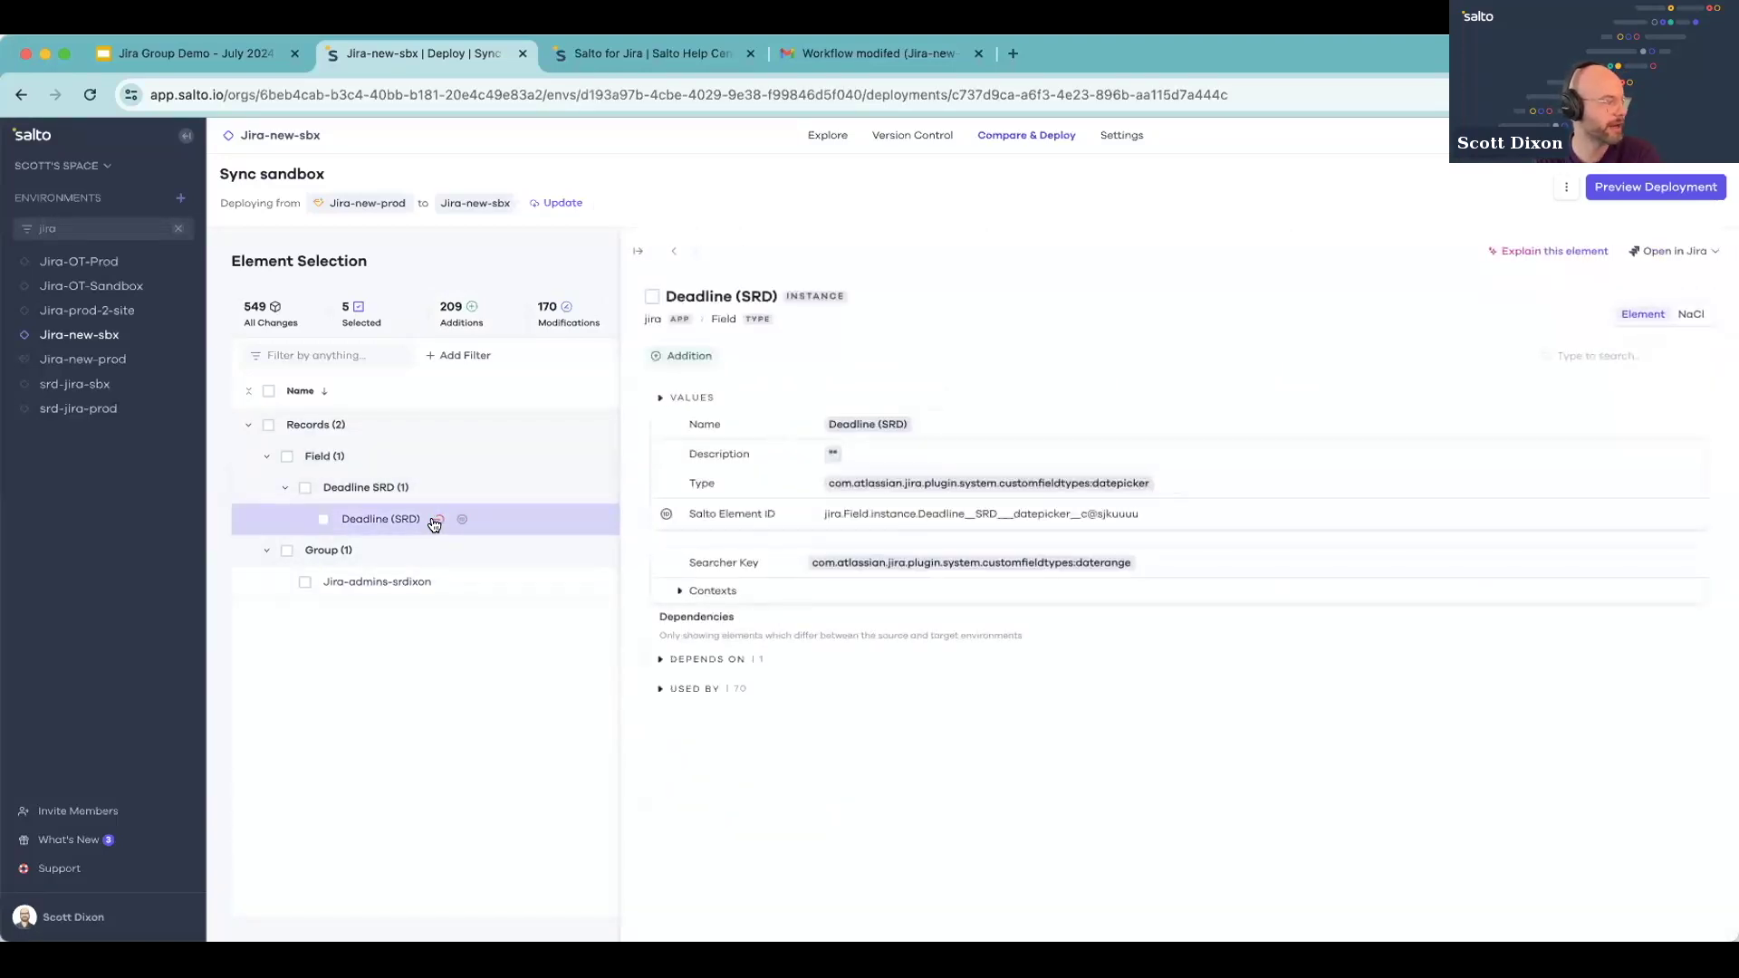
{"action": "mouse_move", "coordinate": [437, 521]}
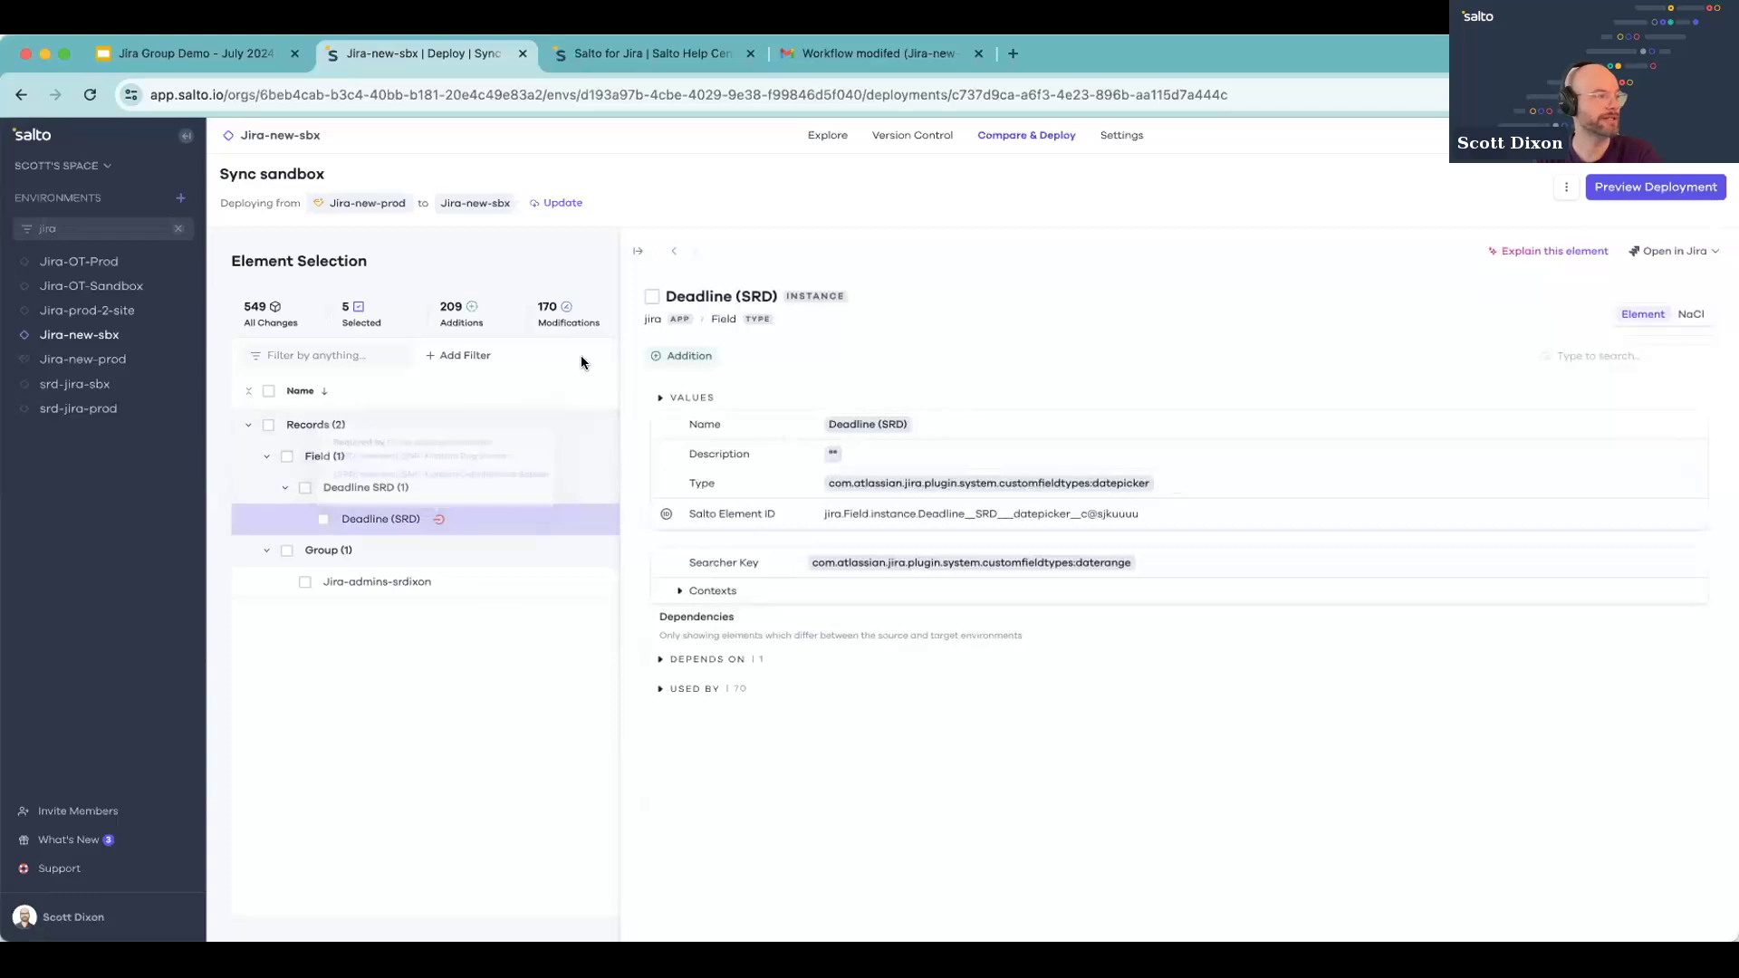
{"action": "left_click", "coordinate": [652, 298]}
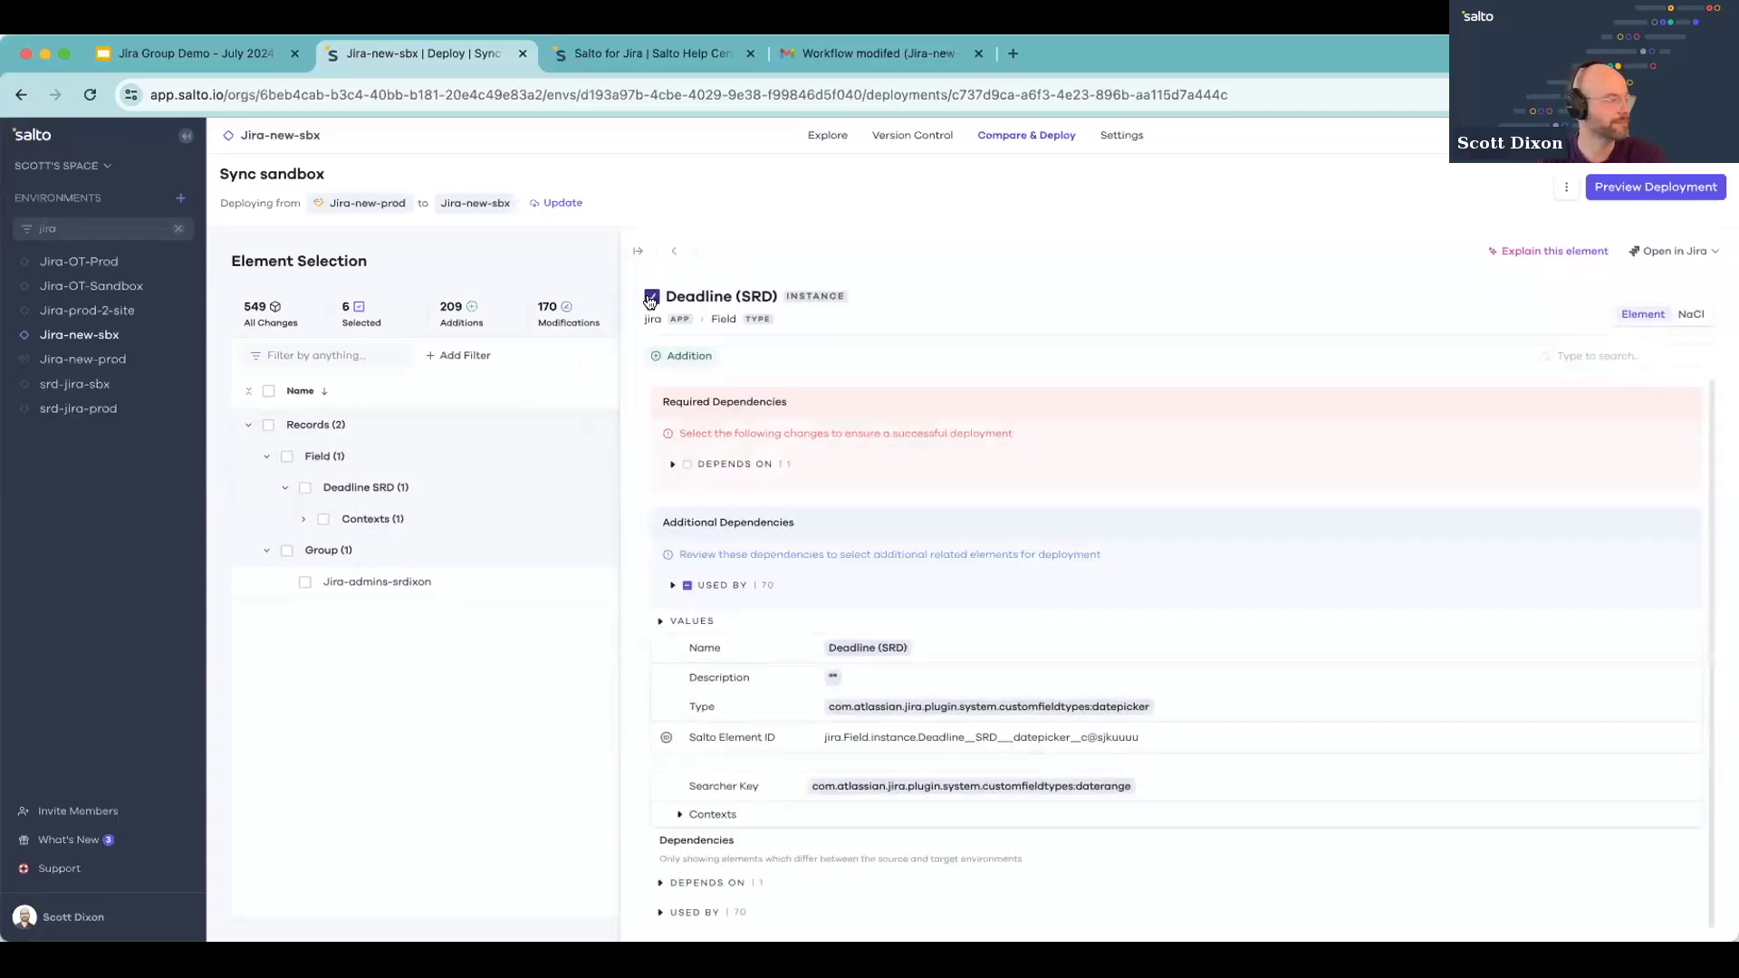
Step: Add the Deadline (SRD) field's context and the missing Jira admins group to the deployment
{"action": "left_click", "coordinate": [305, 520]}
{"action": "left_click", "coordinate": [323, 519]}
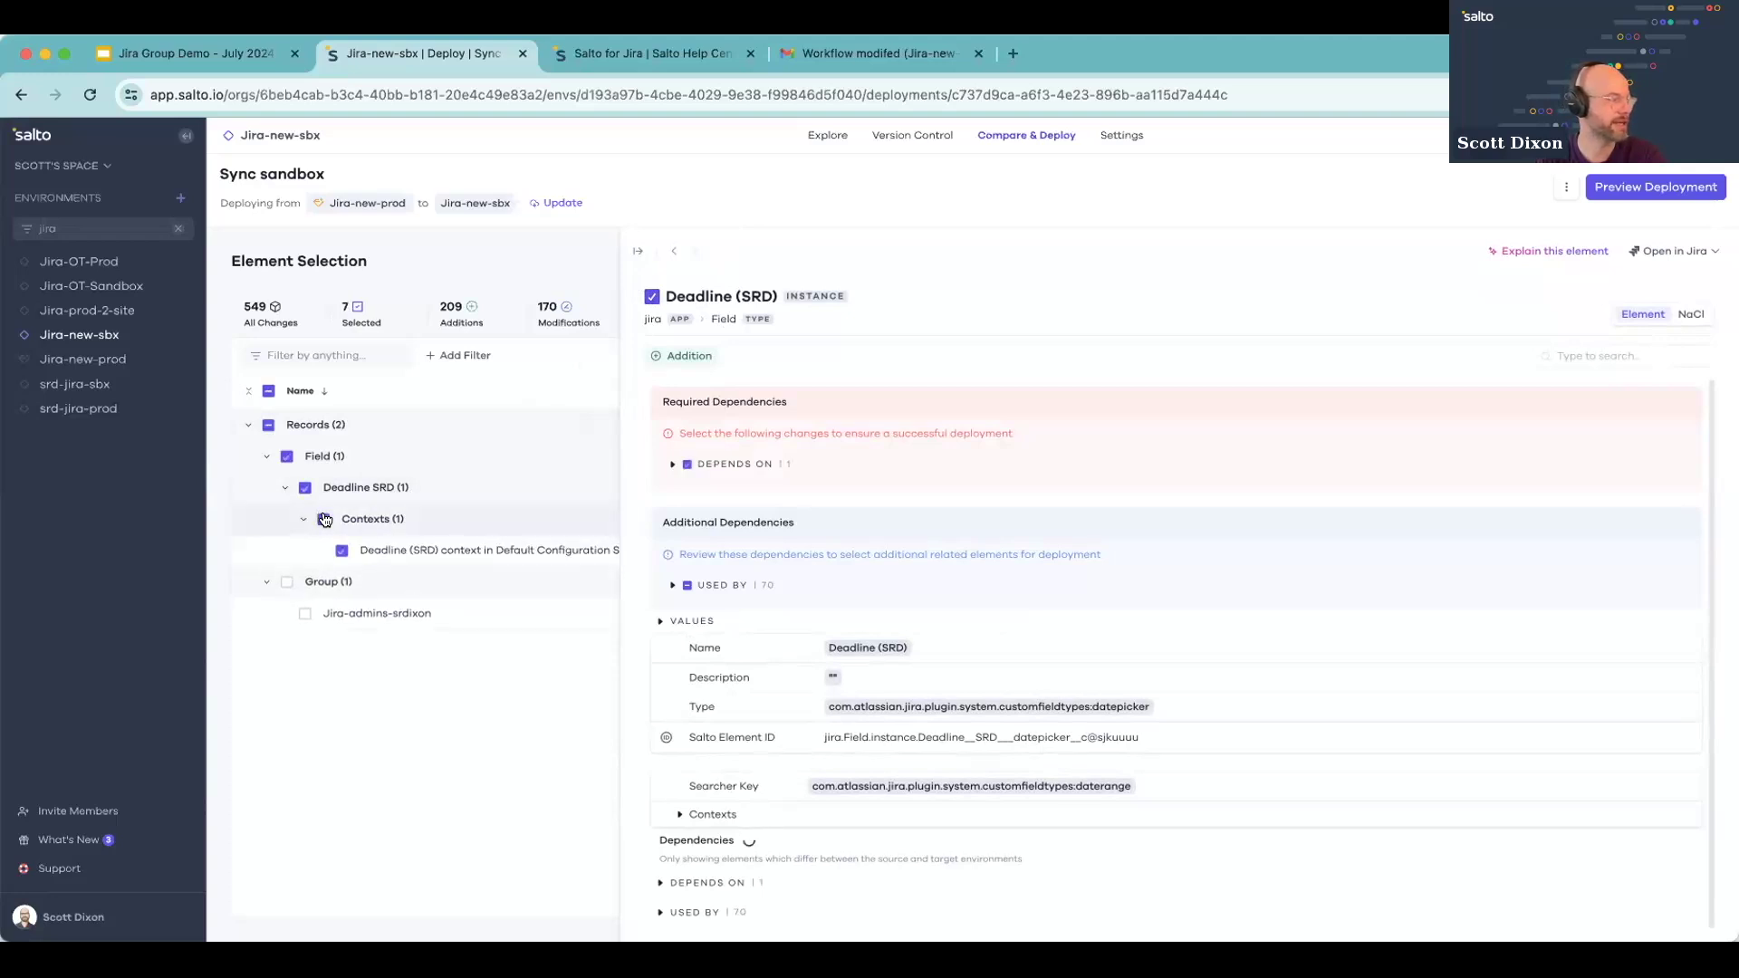
{"action": "left_click", "coordinate": [287, 458]}
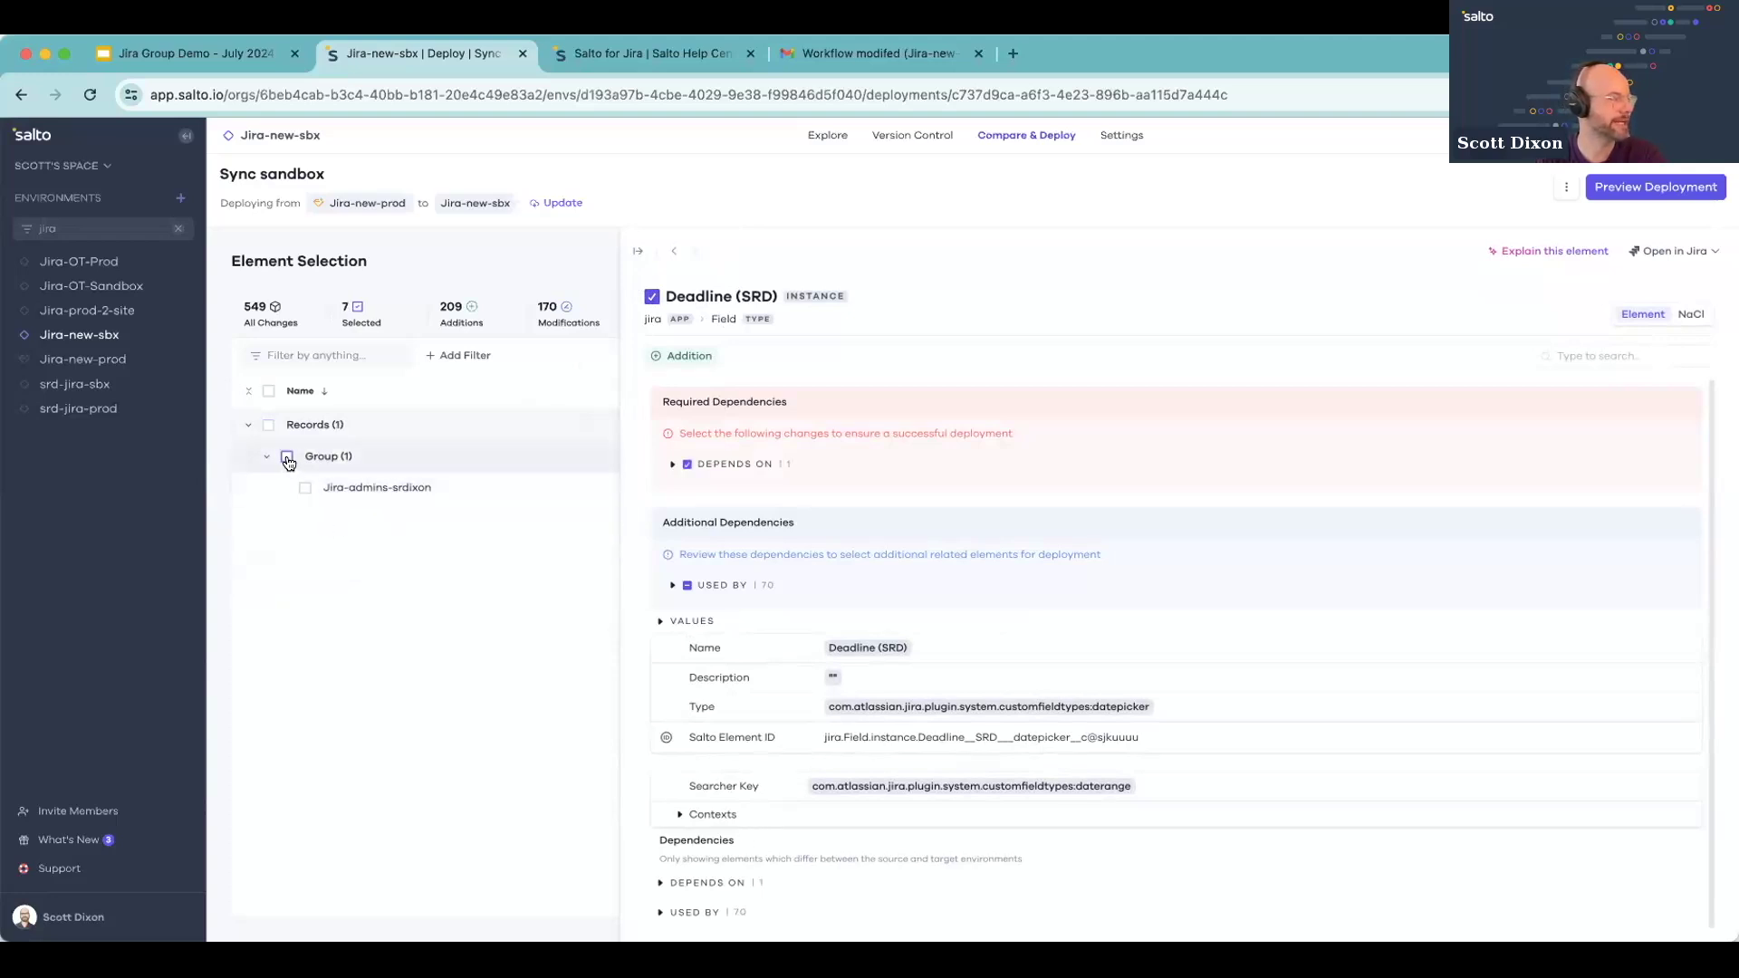
{"action": "left_click", "coordinate": [638, 251]}
Step: Review all elements selected for deployment with every group expanded, comparing them with the full list of additions
{"action": "left_click", "coordinate": [360, 317]}
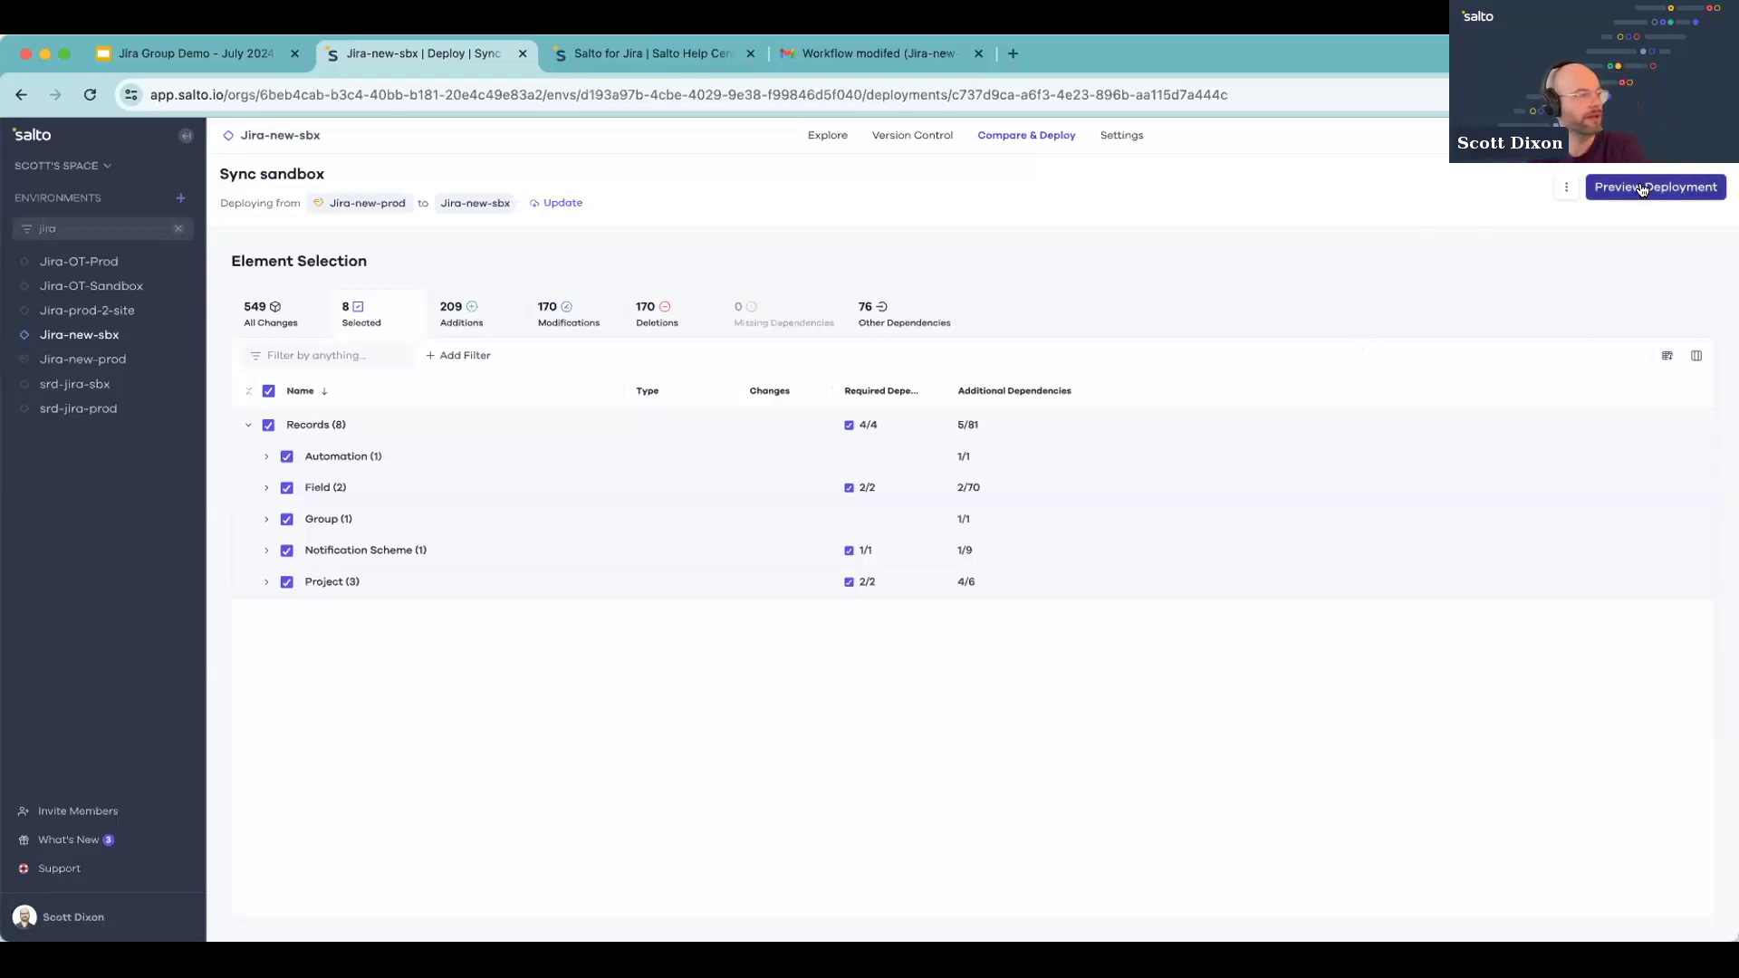
{"action": "left_click", "coordinate": [248, 393]}
{"action": "left_click", "coordinate": [247, 392]}
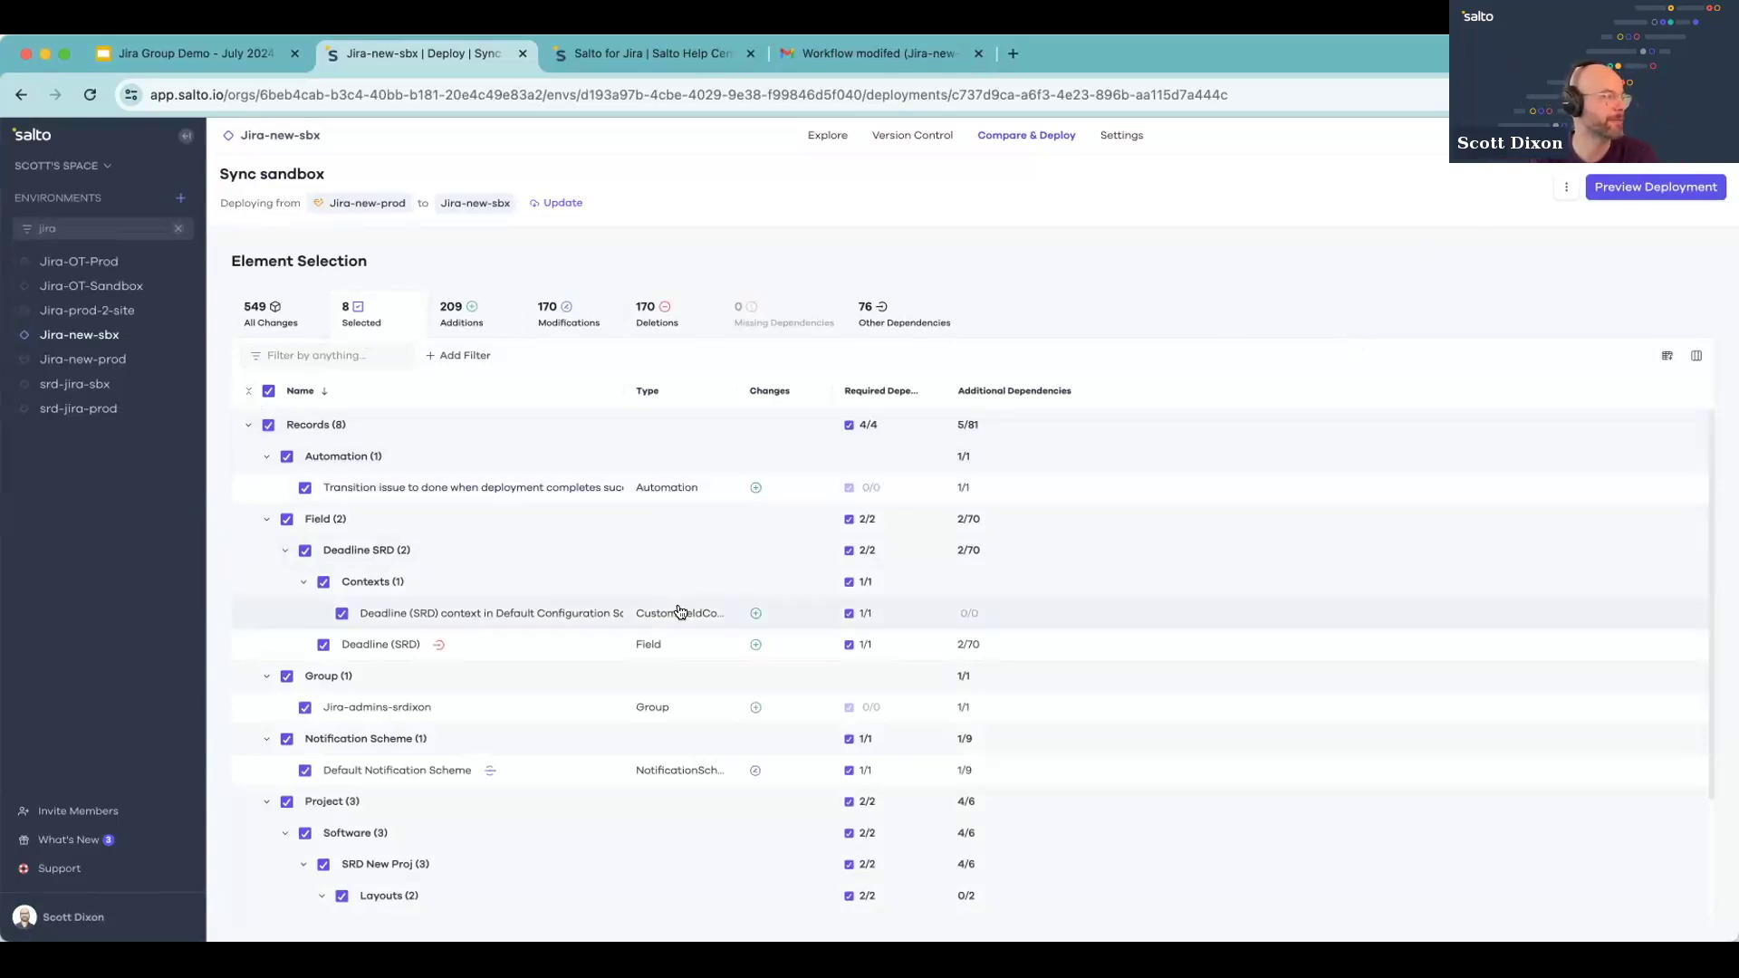
{"action": "scroll", "coordinate": [680, 612], "scroll_direction": "down", "scroll_amount": 2}
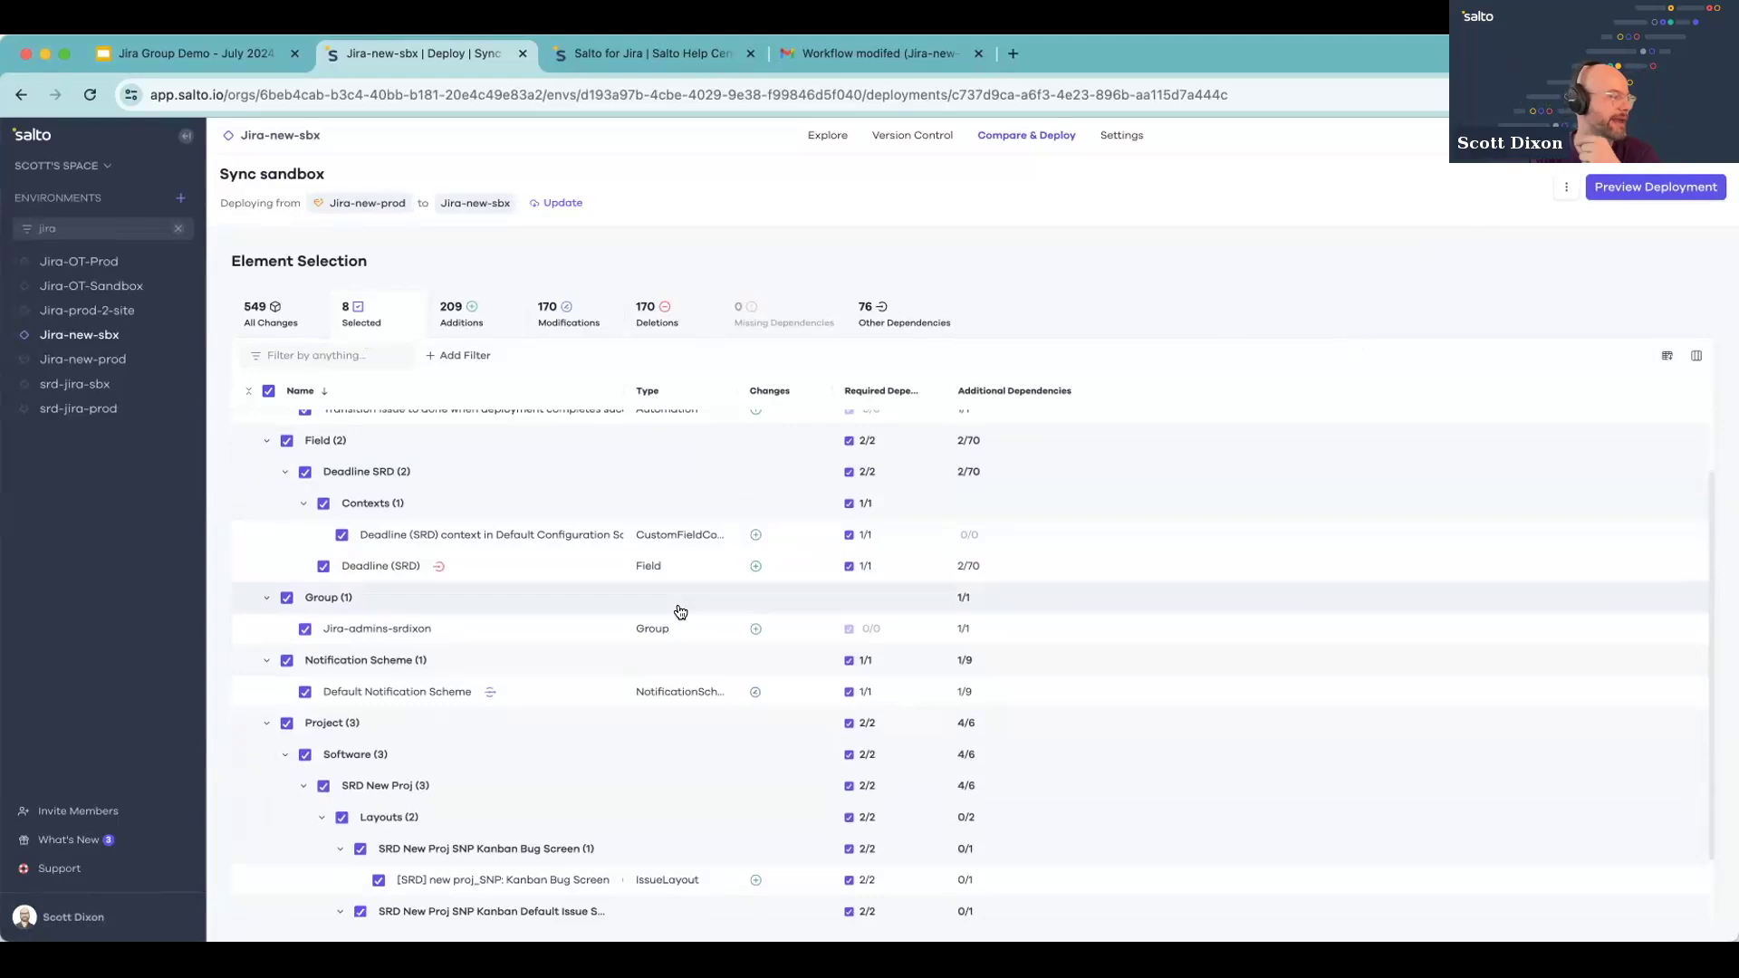
{"action": "scroll", "coordinate": [681, 612], "scroll_direction": "down", "scroll_amount": 2}
{"action": "scroll", "coordinate": [681, 612], "scroll_direction": "up", "scroll_amount": 5}
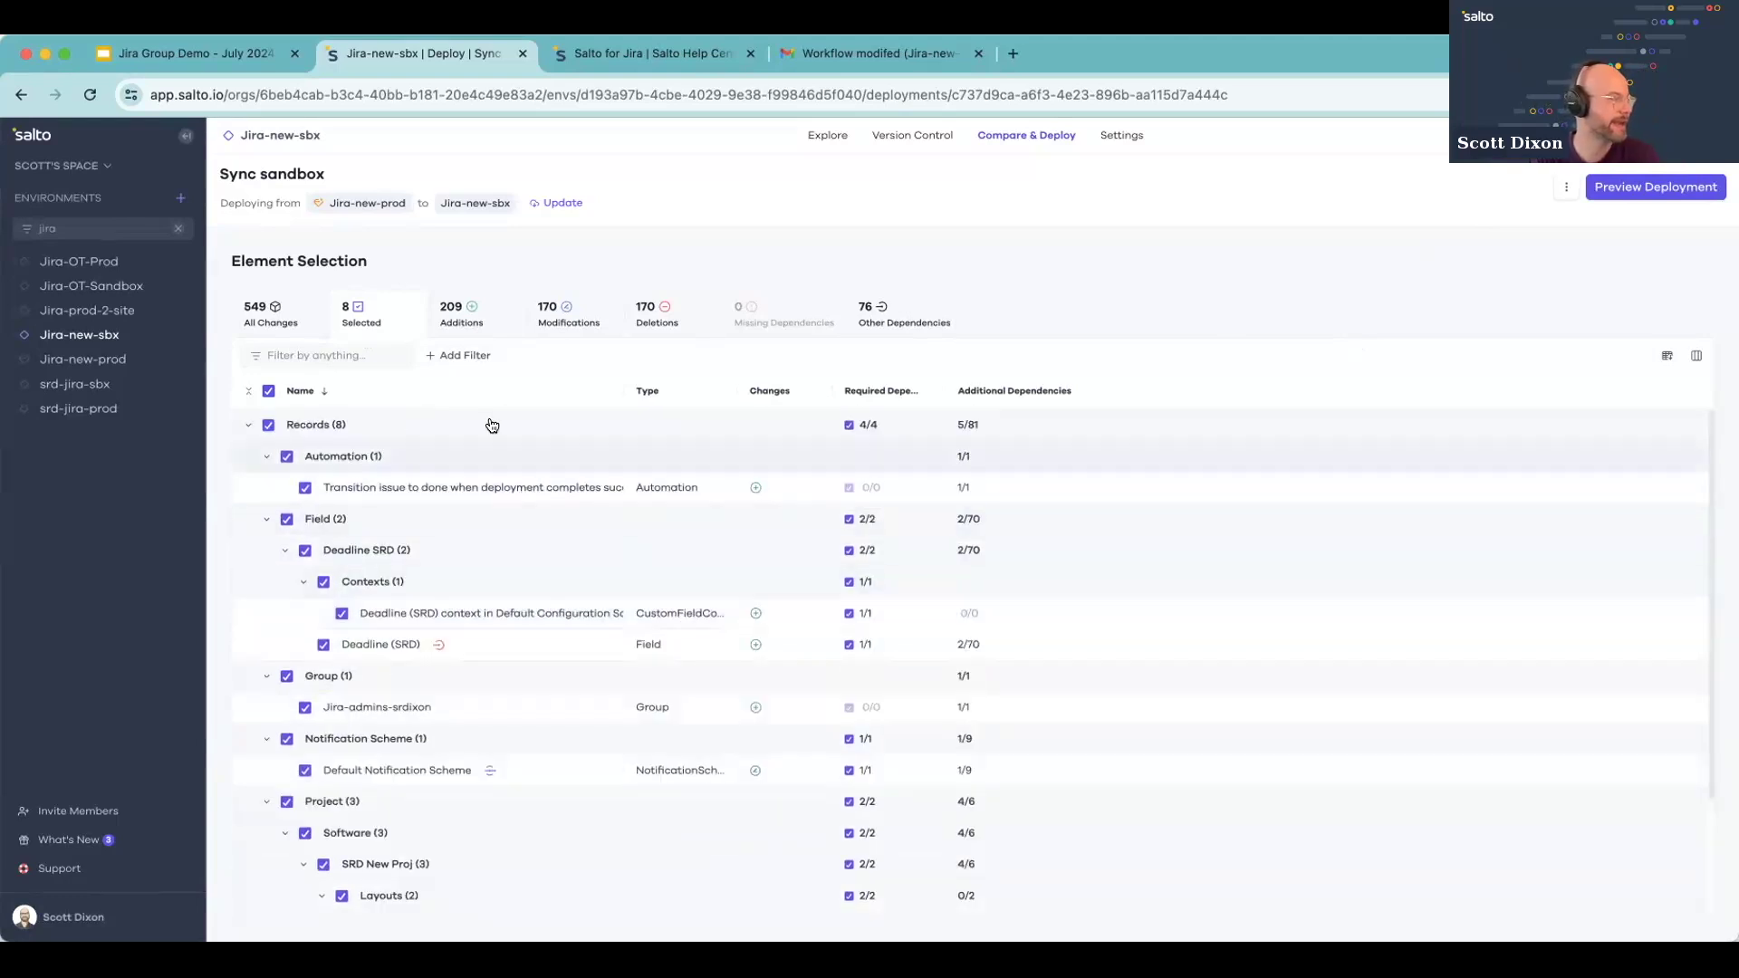
{"action": "left_click", "coordinate": [473, 332]}
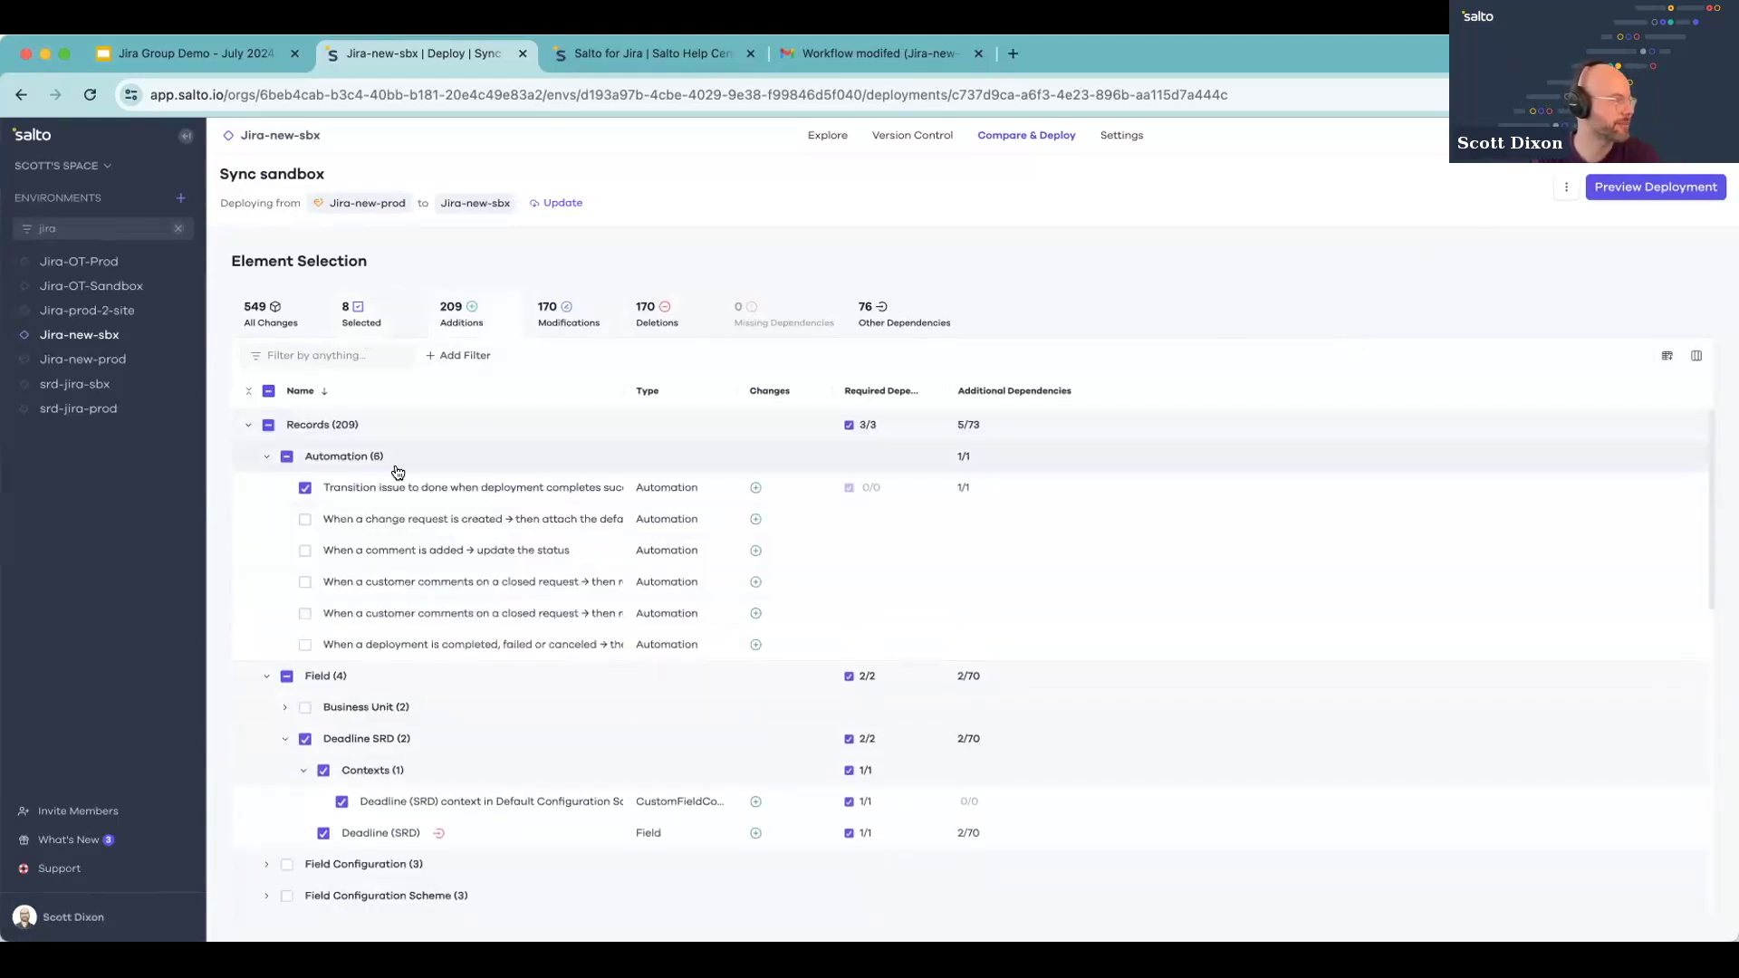
{"action": "left_click", "coordinate": [382, 333]}
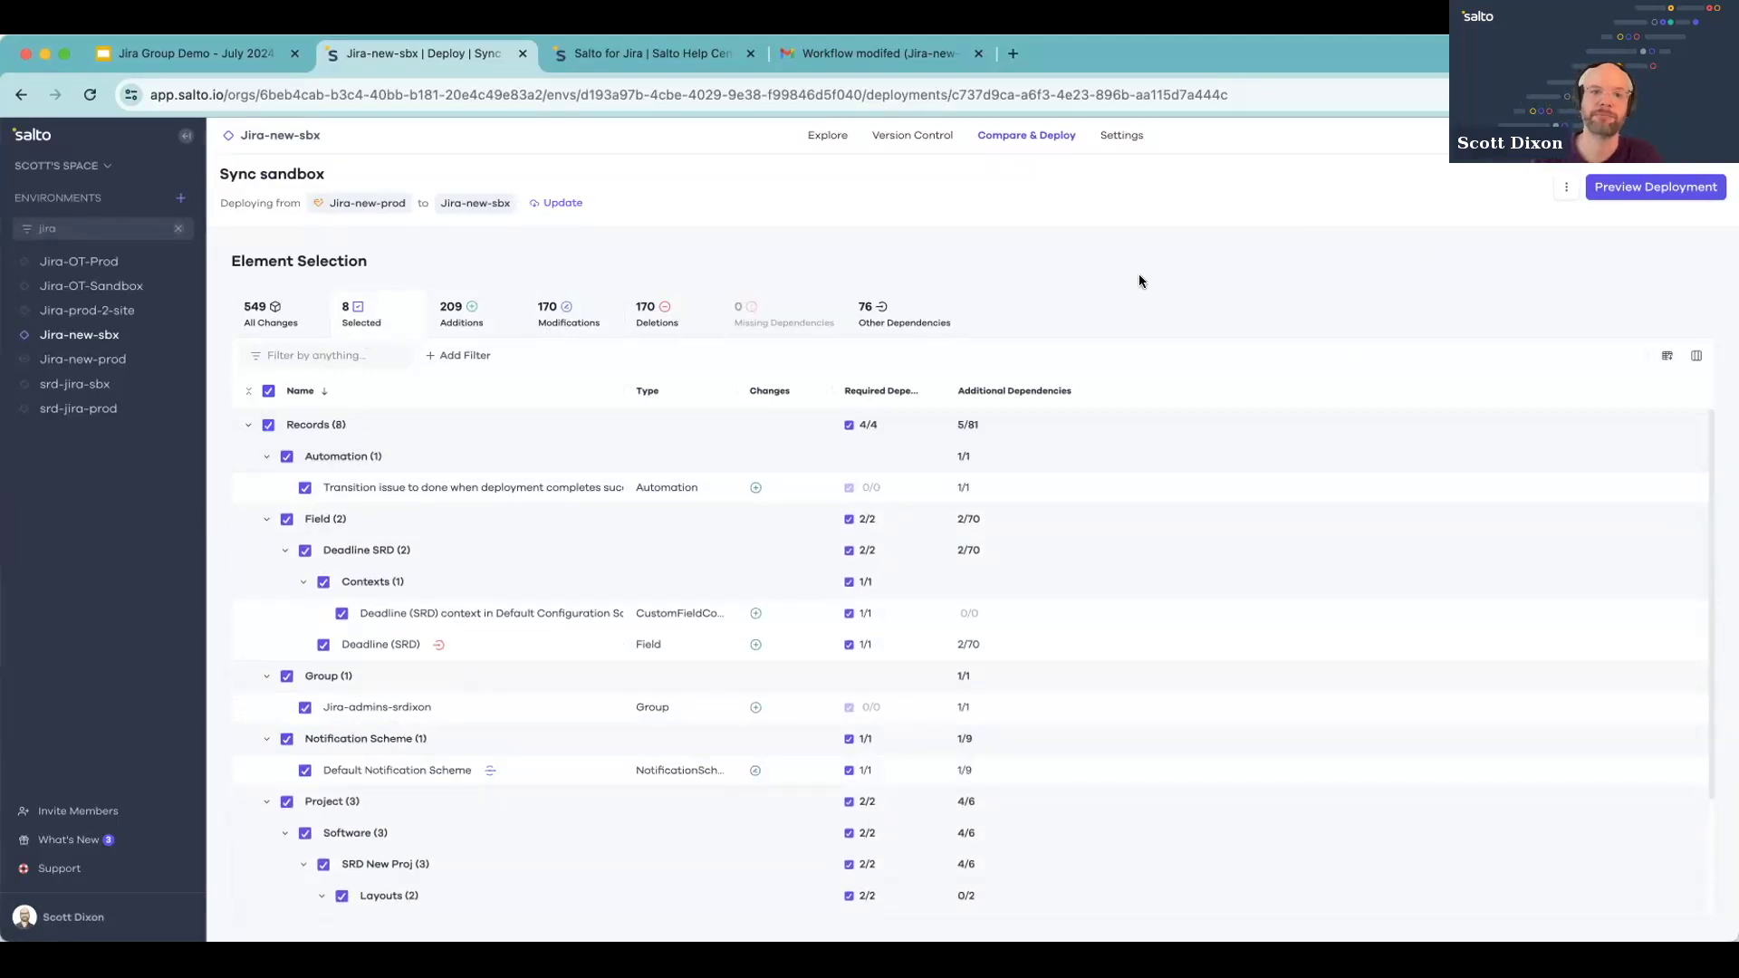
Step: Preview the Sync sandbox deployment, dismiss the notice about unpushed changes, and deploy the elements to Jira-new-sbx
{"action": "left_click", "coordinate": [1616, 187]}
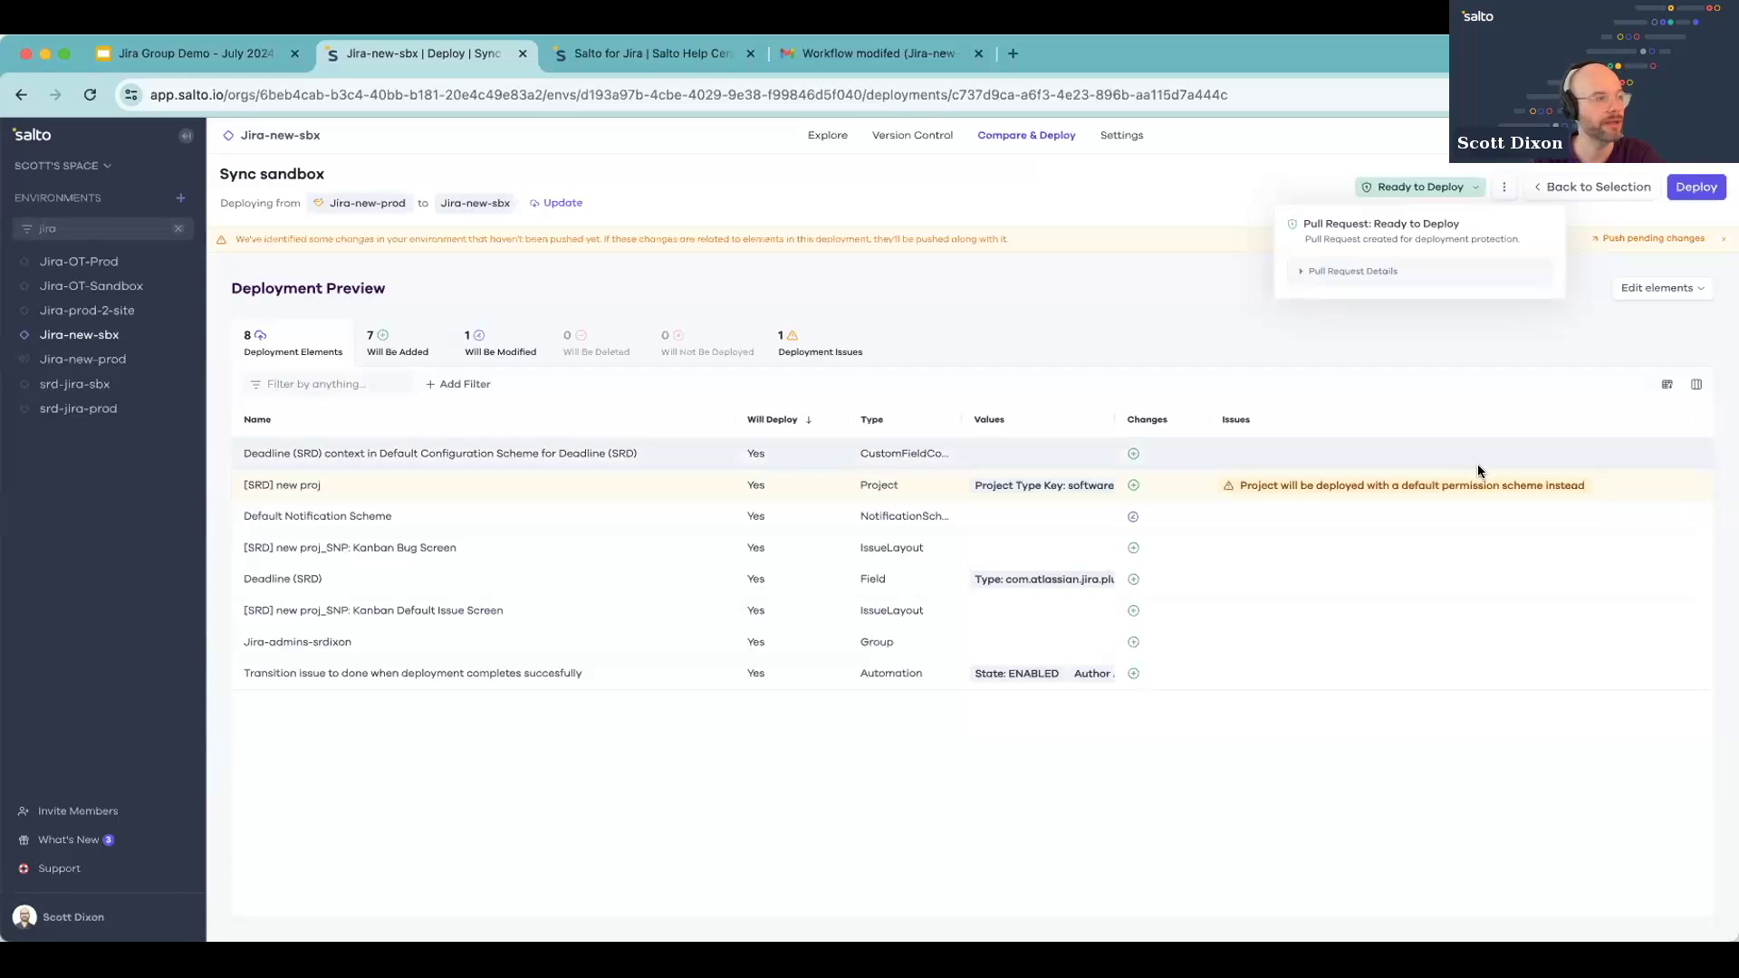
{"action": "left_click", "coordinate": [1046, 257]}
{"action": "left_click", "coordinate": [1702, 240]}
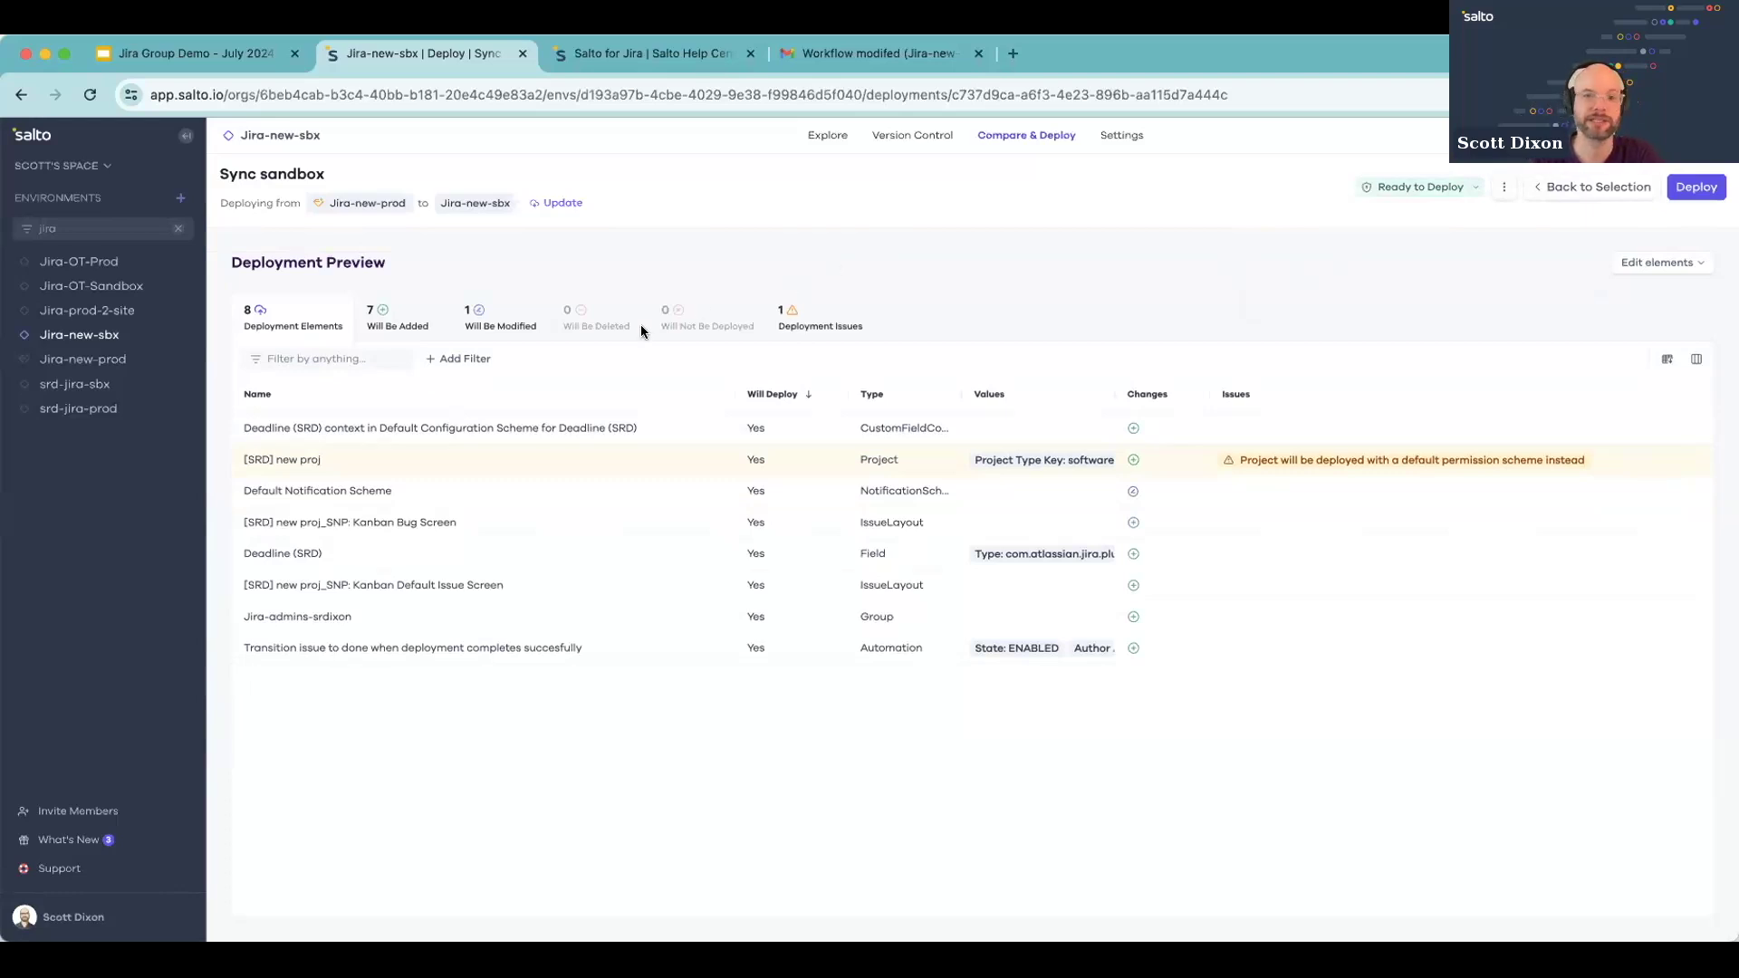
{"action": "left_click", "coordinate": [1699, 188]}
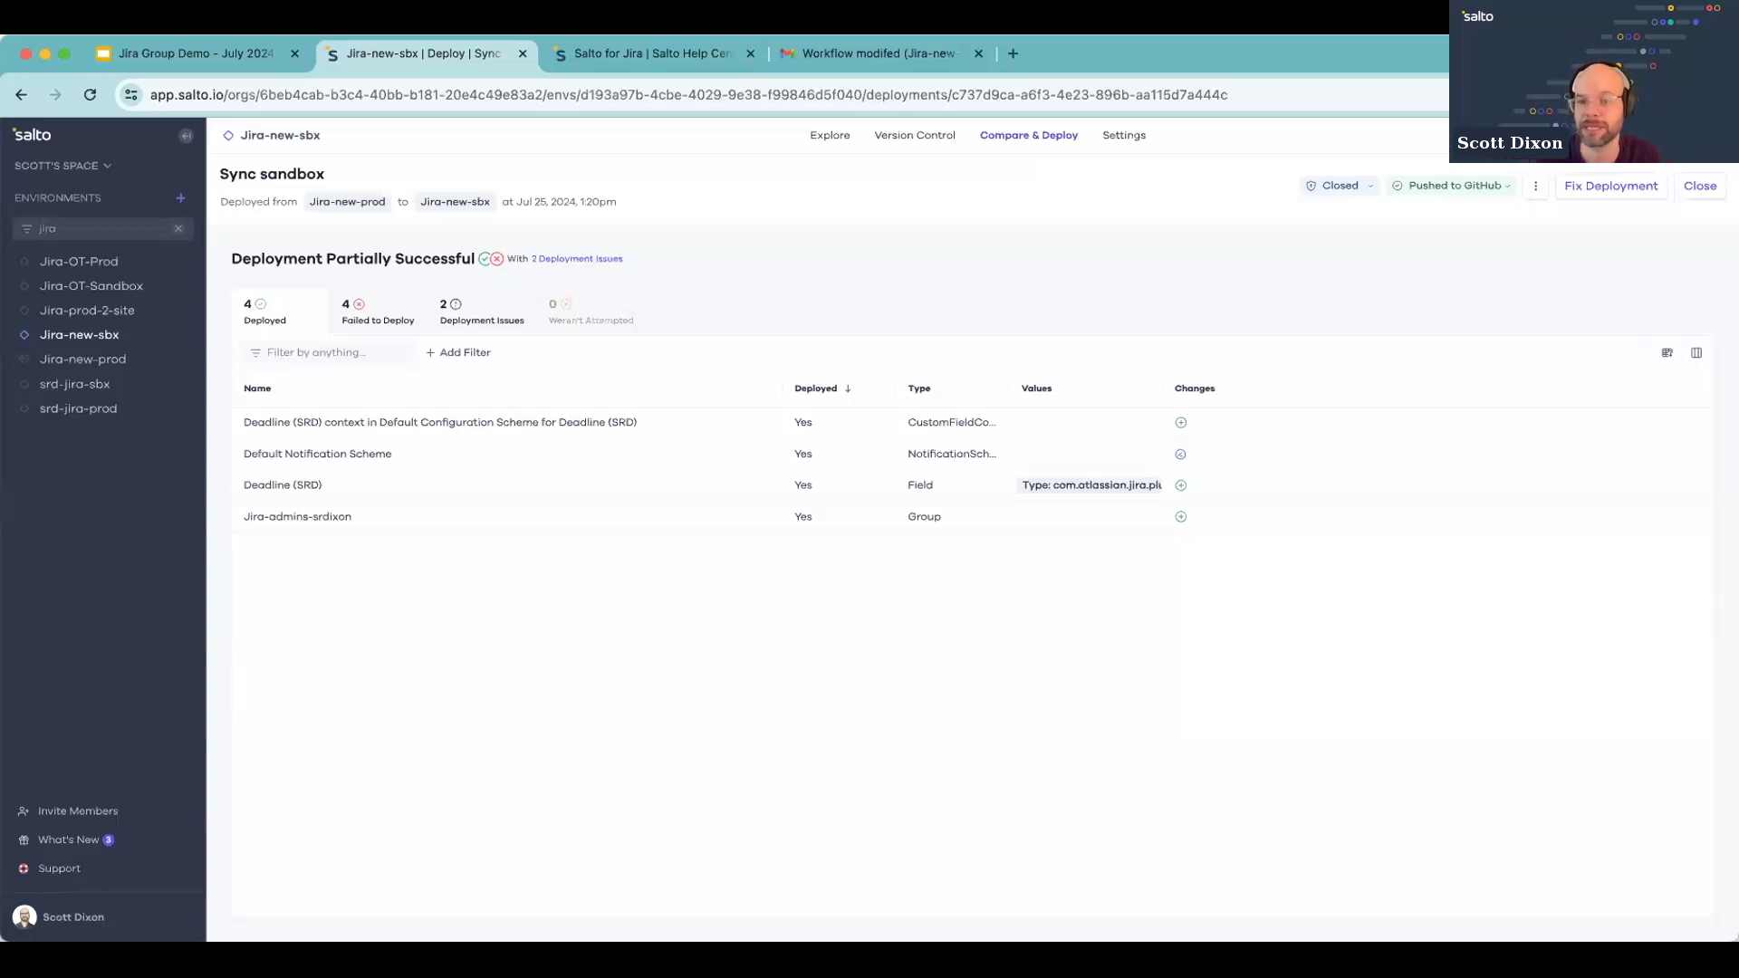
Step: Look through the deployment history of Jira-new-sbx and reopen the results of the Sync sandbox deployment
{"action": "left_click", "coordinate": [1656, 72]}
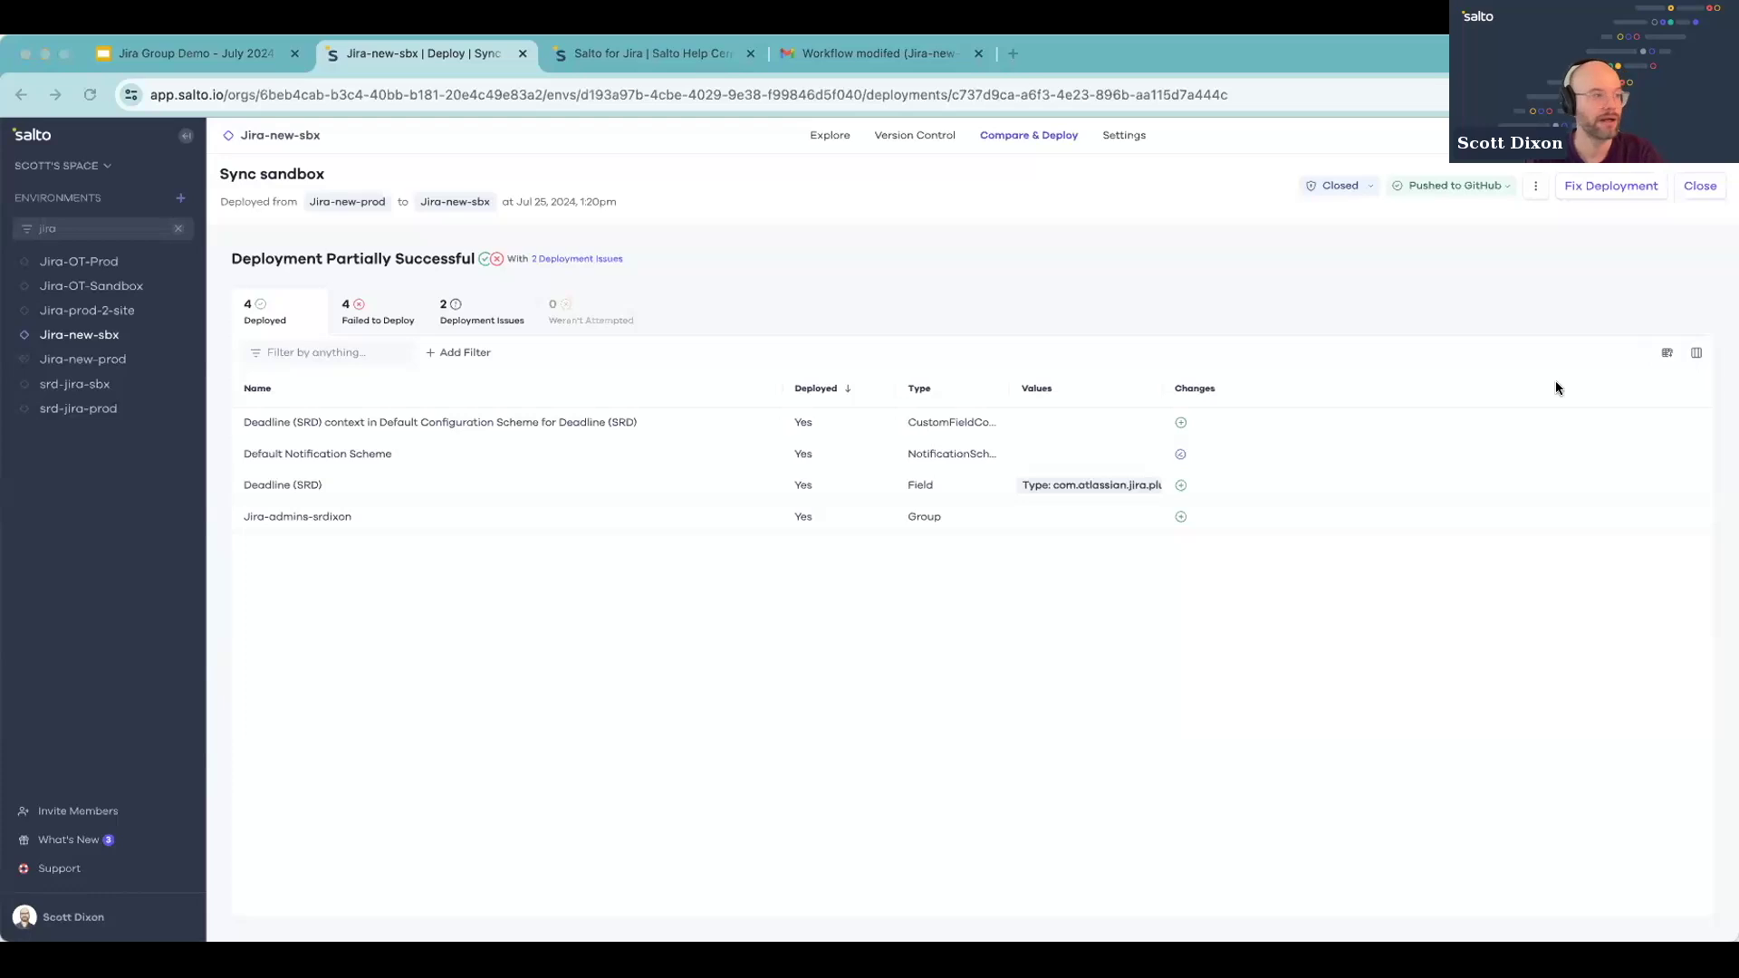
{"action": "left_click", "coordinate": [1330, 298]}
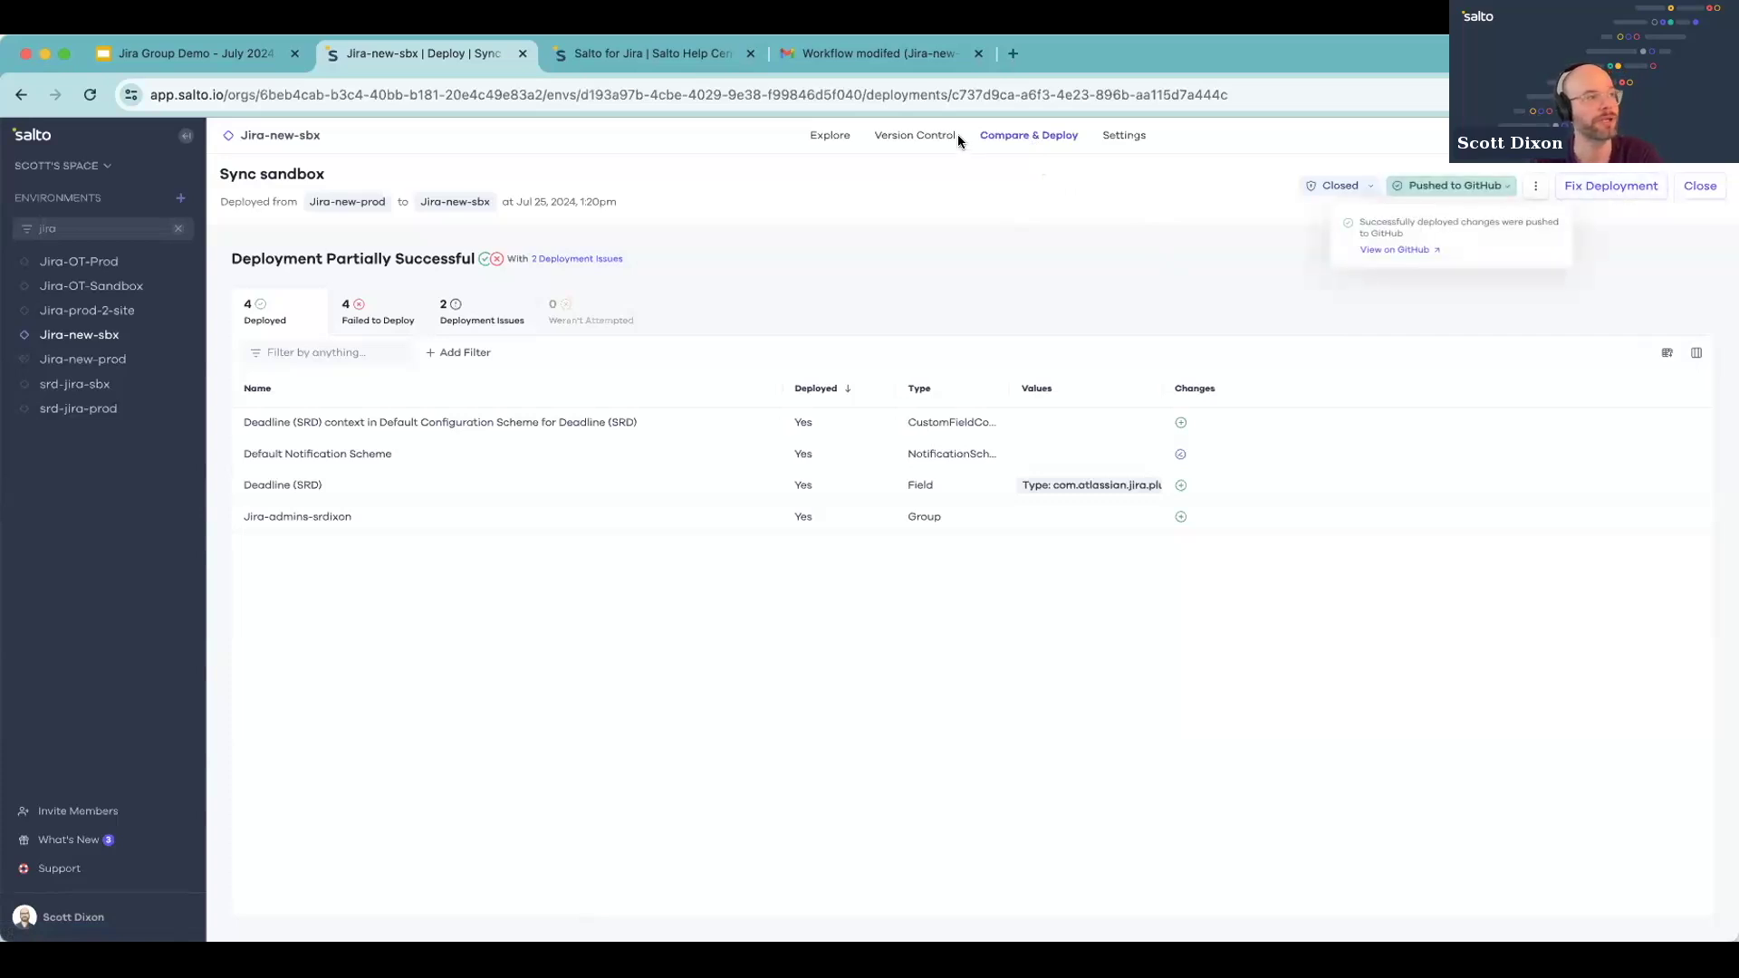
{"action": "left_click", "coordinate": [1003, 134]}
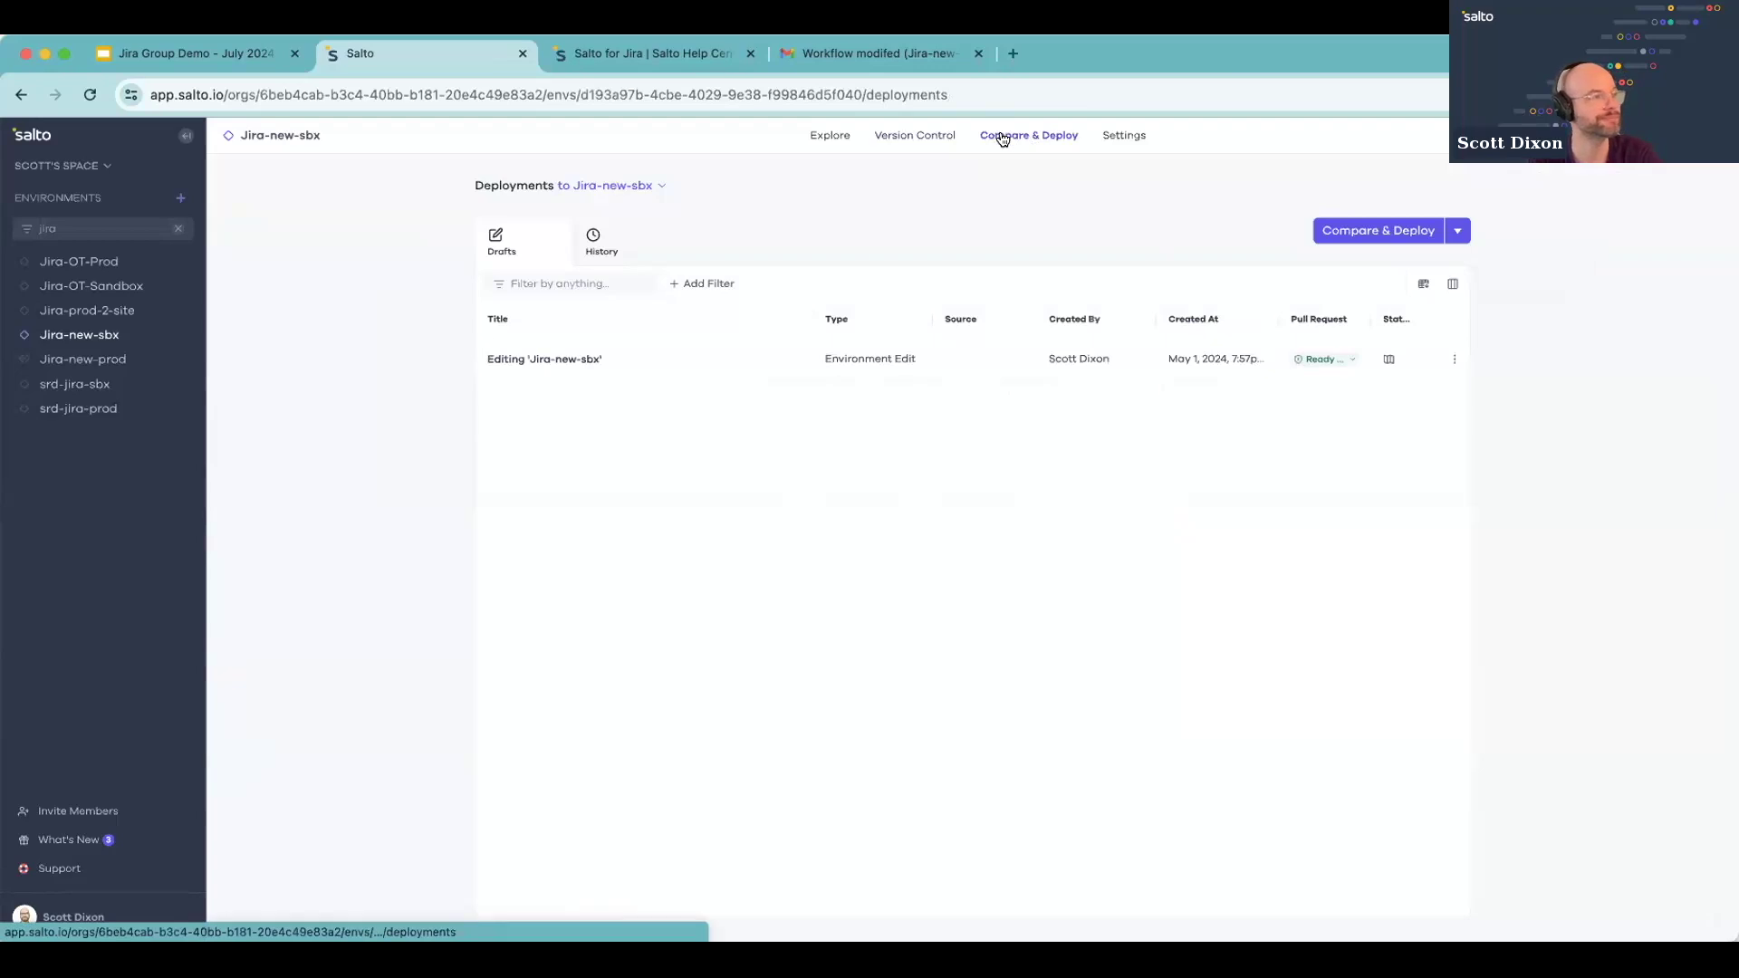
{"action": "left_click", "coordinate": [614, 236]}
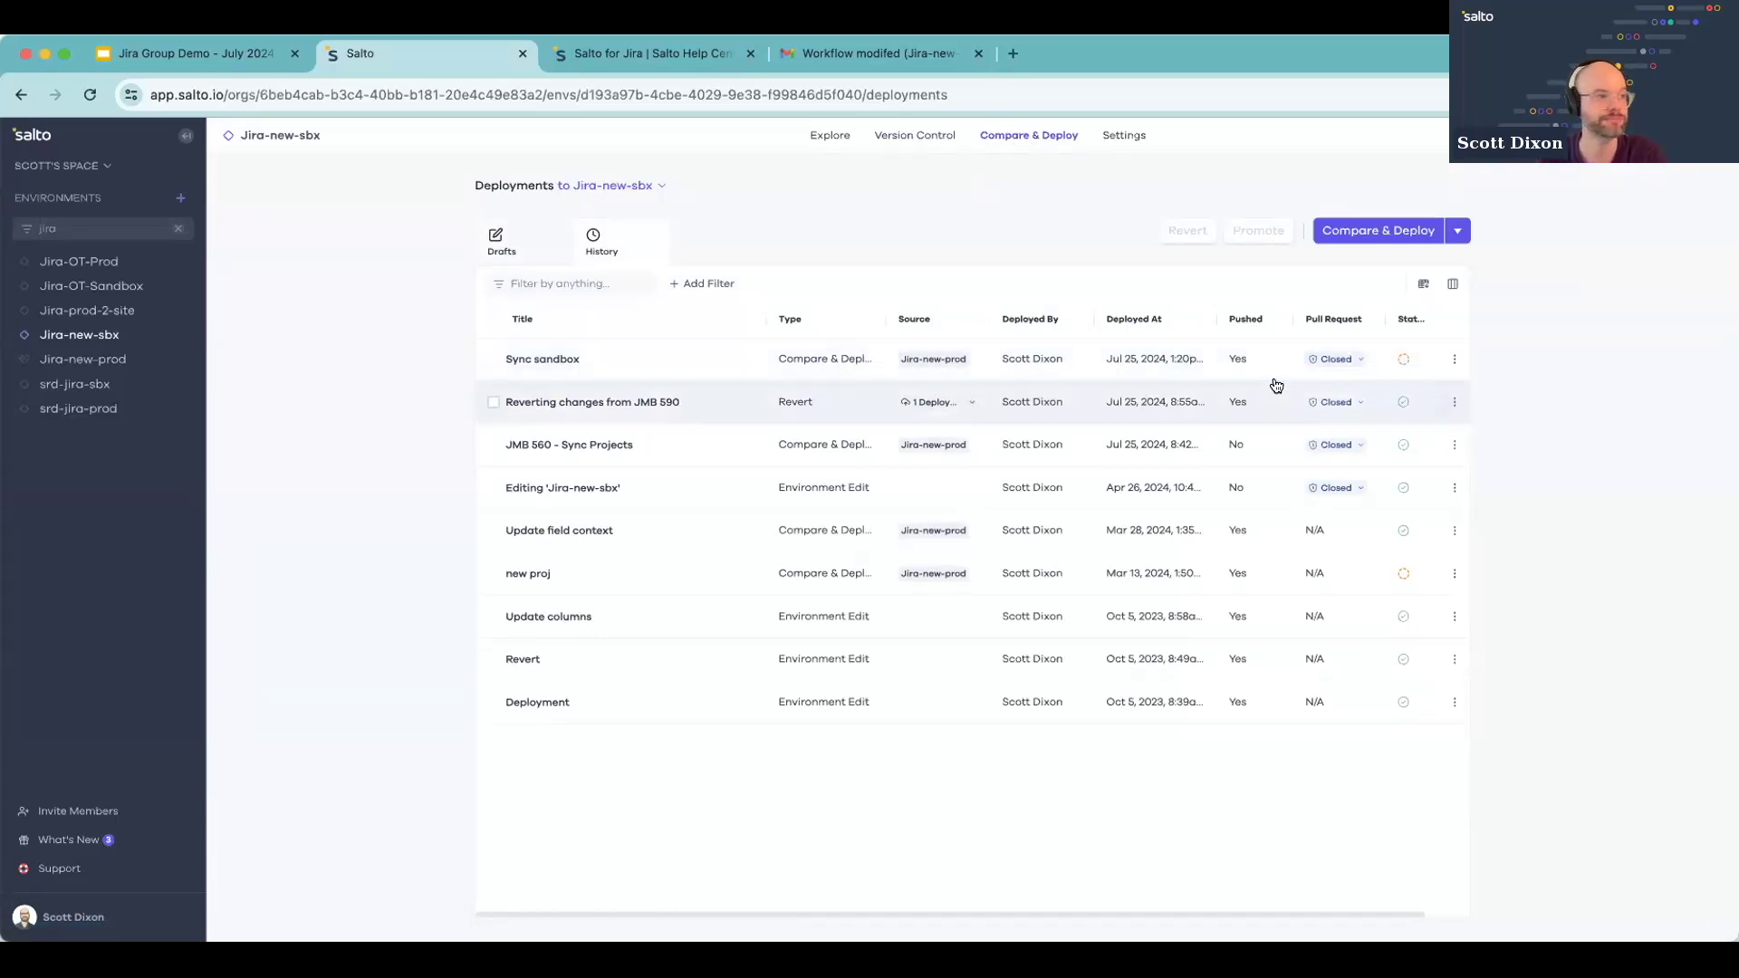
{"action": "left_click", "coordinate": [1171, 359]}
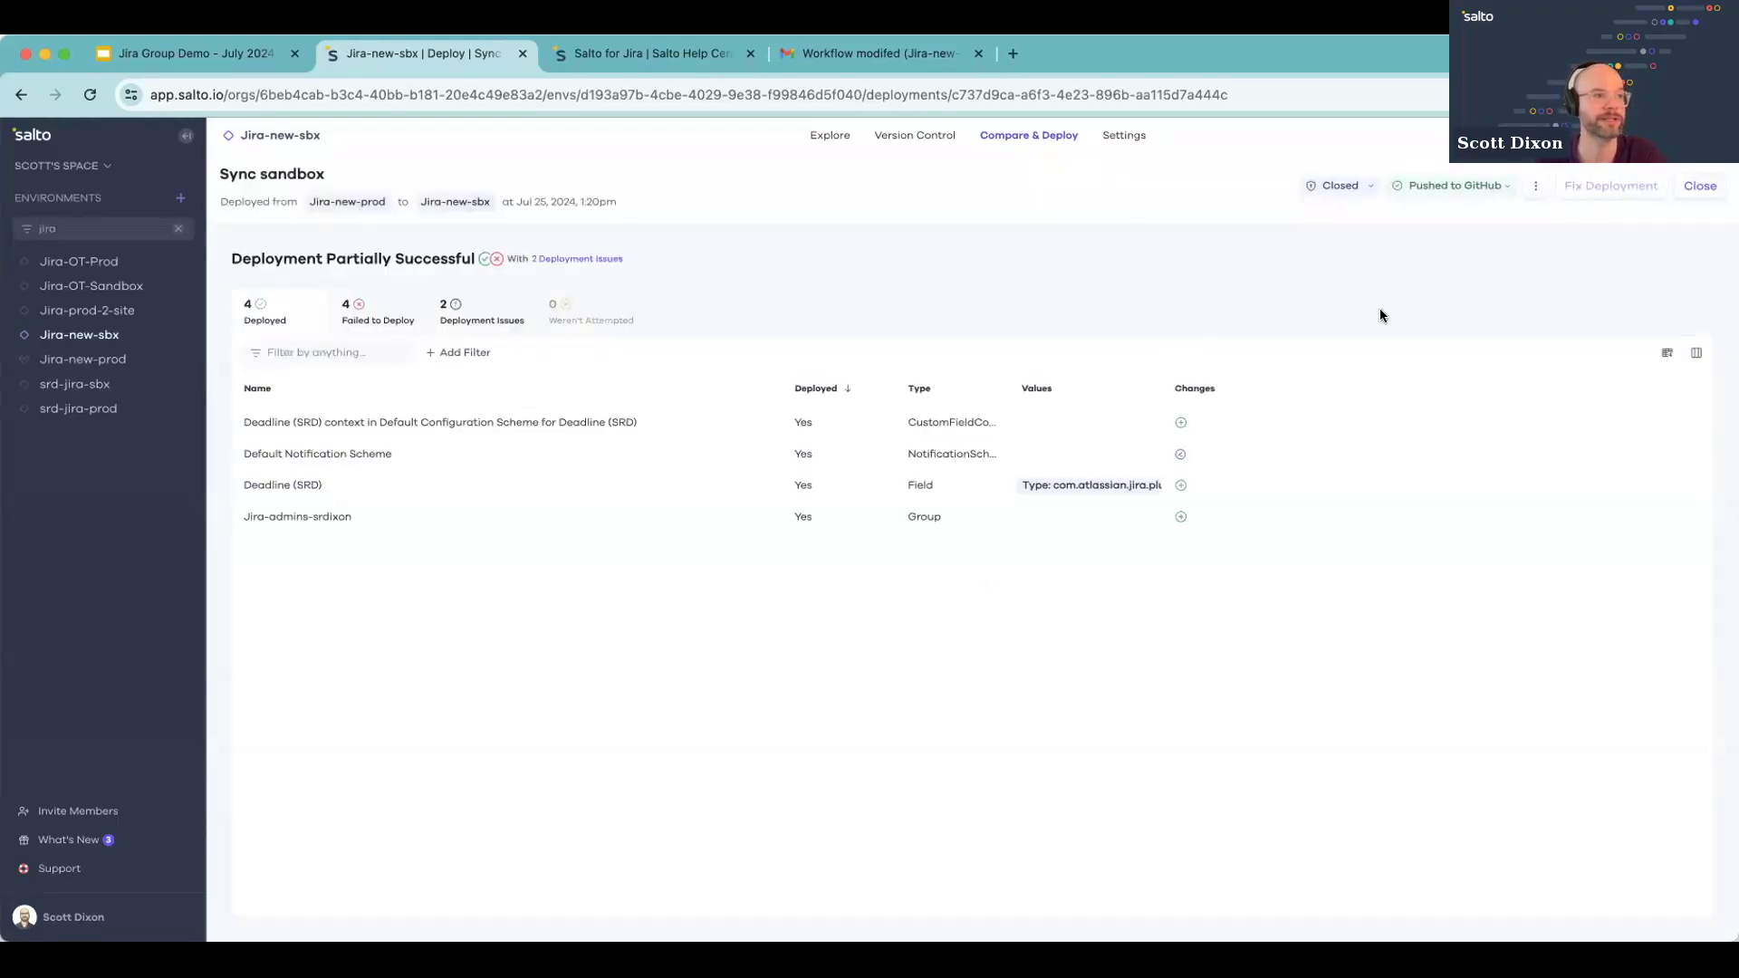
Step: View the Sync sandbox deployment's commit on GitHub and examine its changed files
{"action": "mouse_move", "coordinate": [1429, 184]}
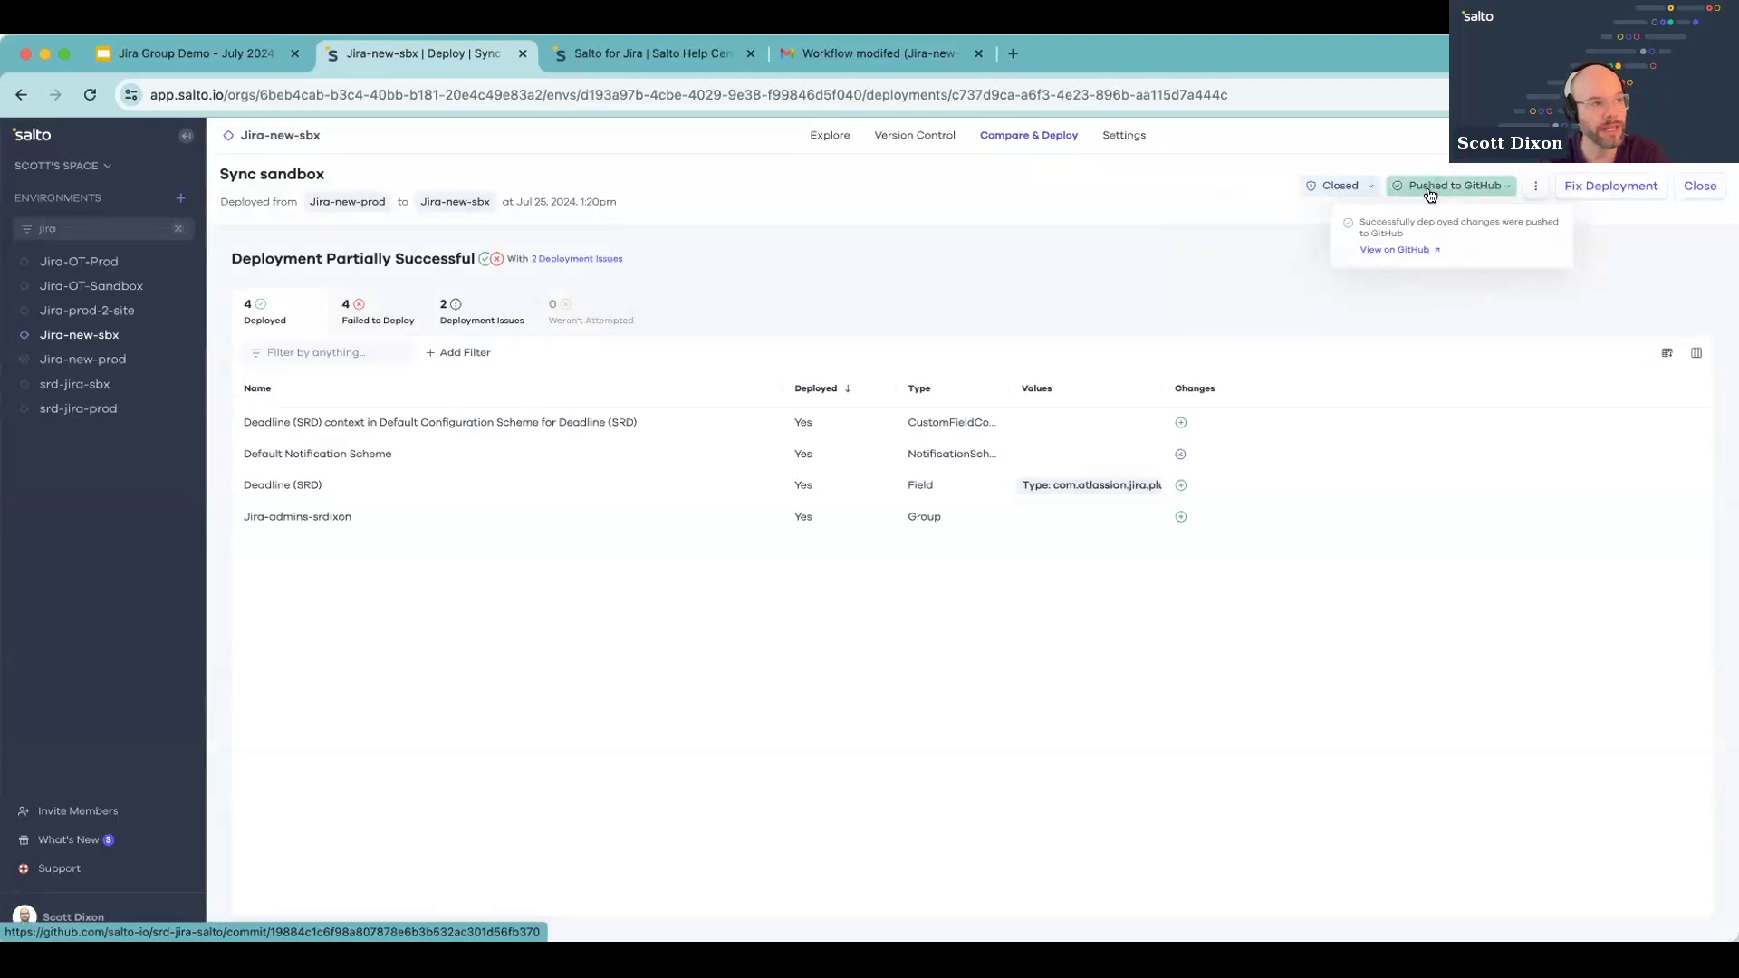
{"action": "left_click", "coordinate": [1410, 248]}
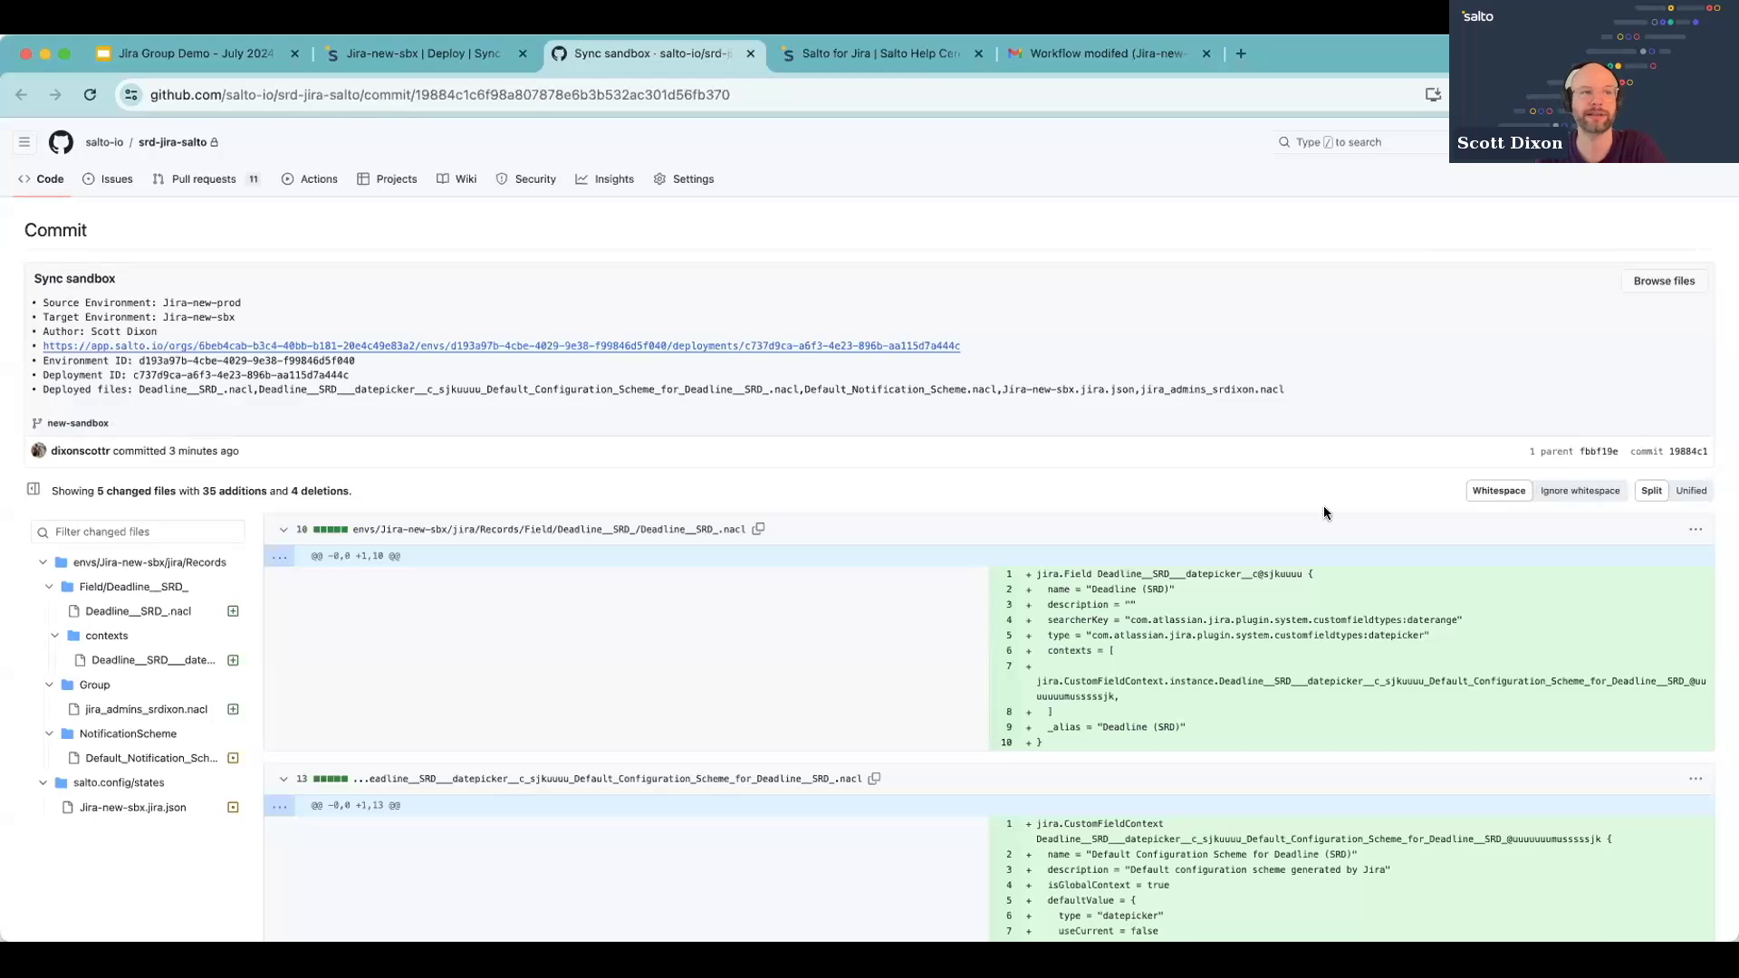
{"action": "scroll", "coordinate": [1324, 513], "scroll_direction": "down", "scroll_amount": 1}
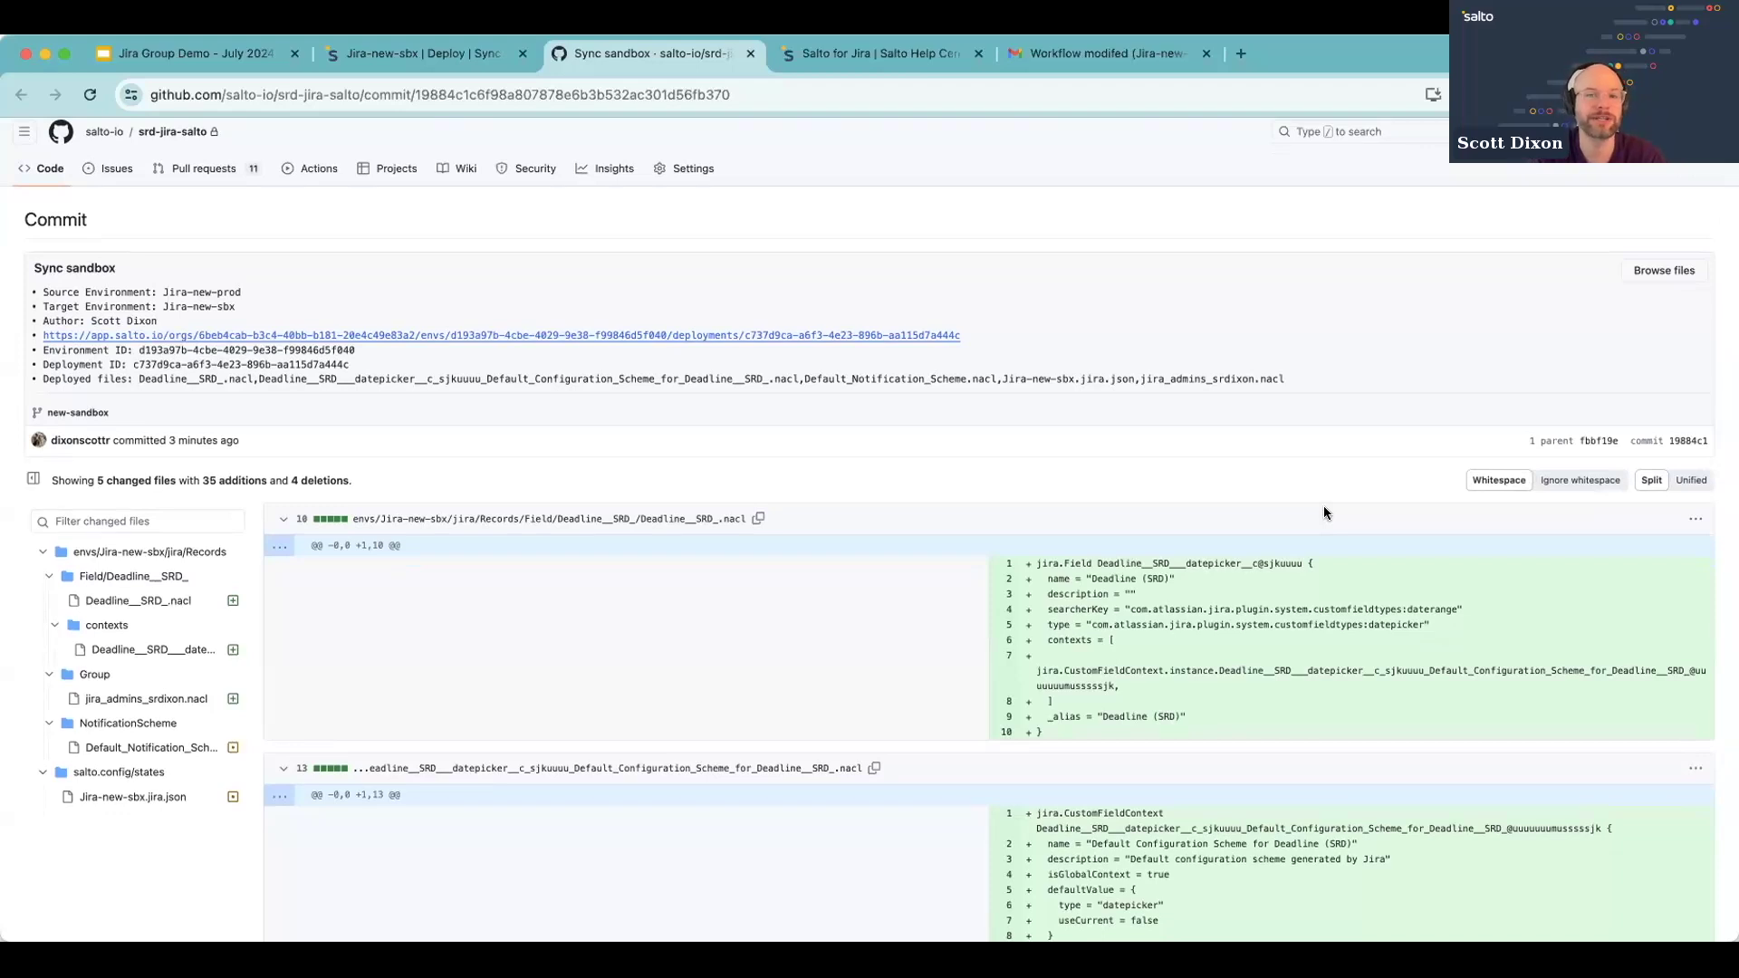
Step: Read through the Sync sandbox commit's file changes down to the notification scheme, and return to the deployment results in Salto
{"action": "scroll", "coordinate": [1324, 513], "scroll_direction": "down", "scroll_amount": 5}
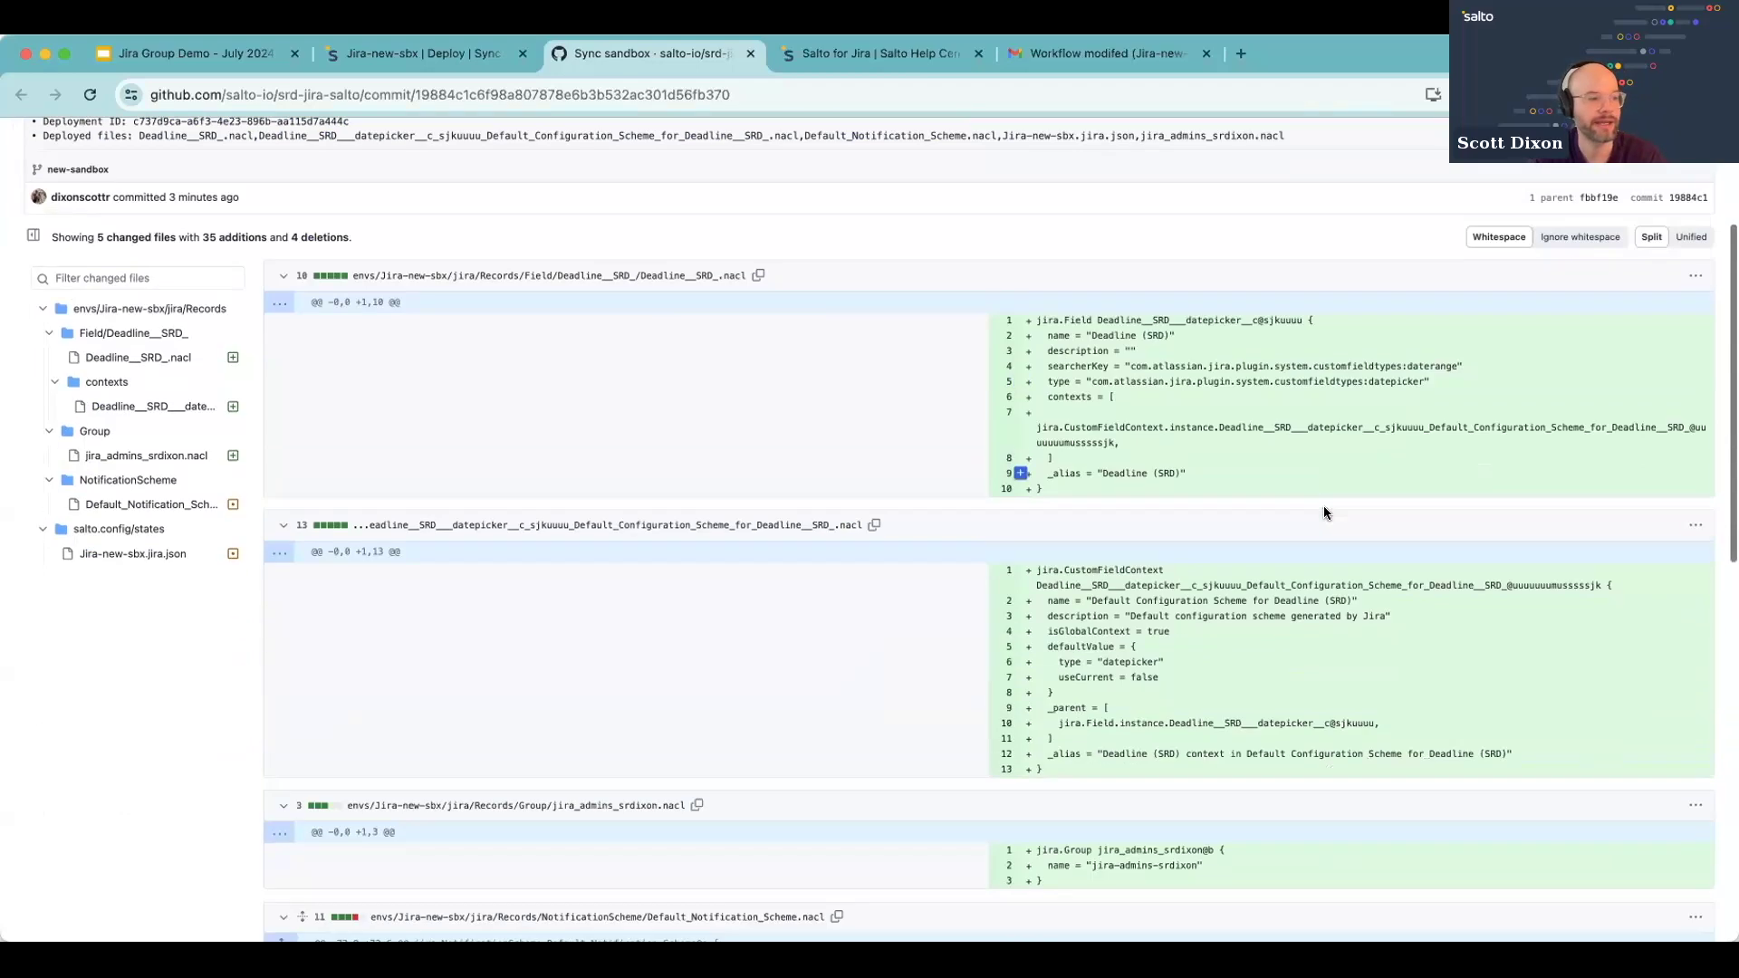
{"action": "scroll", "coordinate": [1324, 513], "scroll_direction": "down", "scroll_amount": 1}
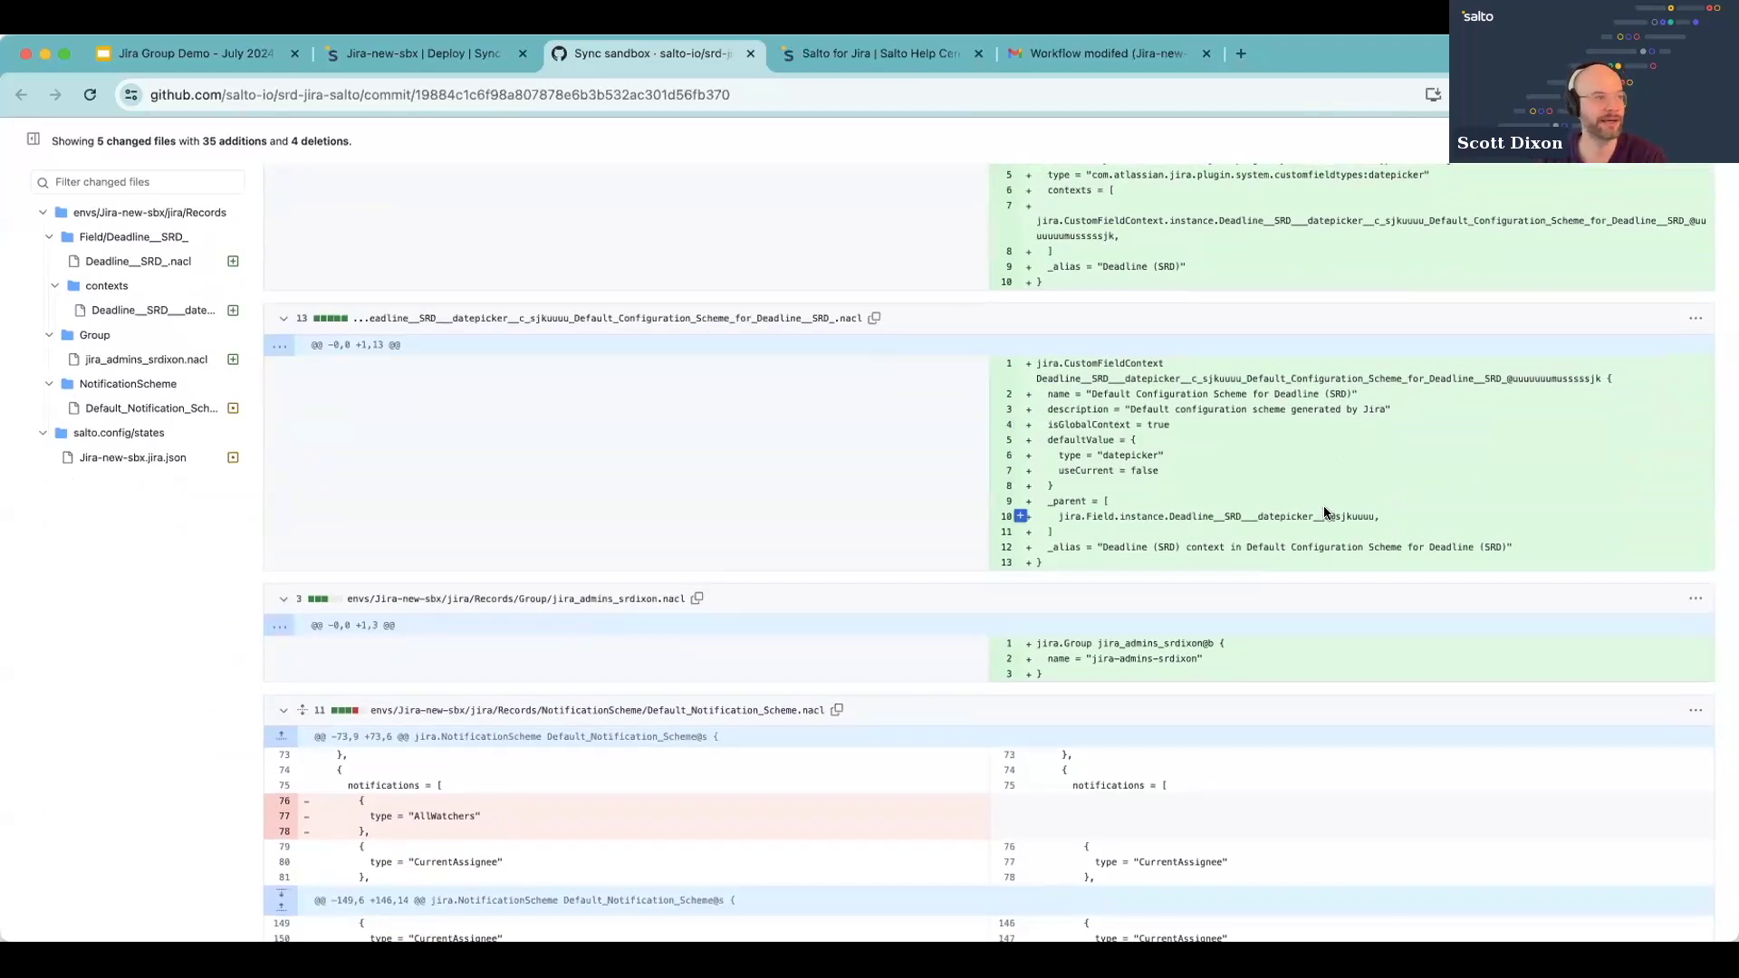
{"action": "left_click", "coordinate": [404, 50]}
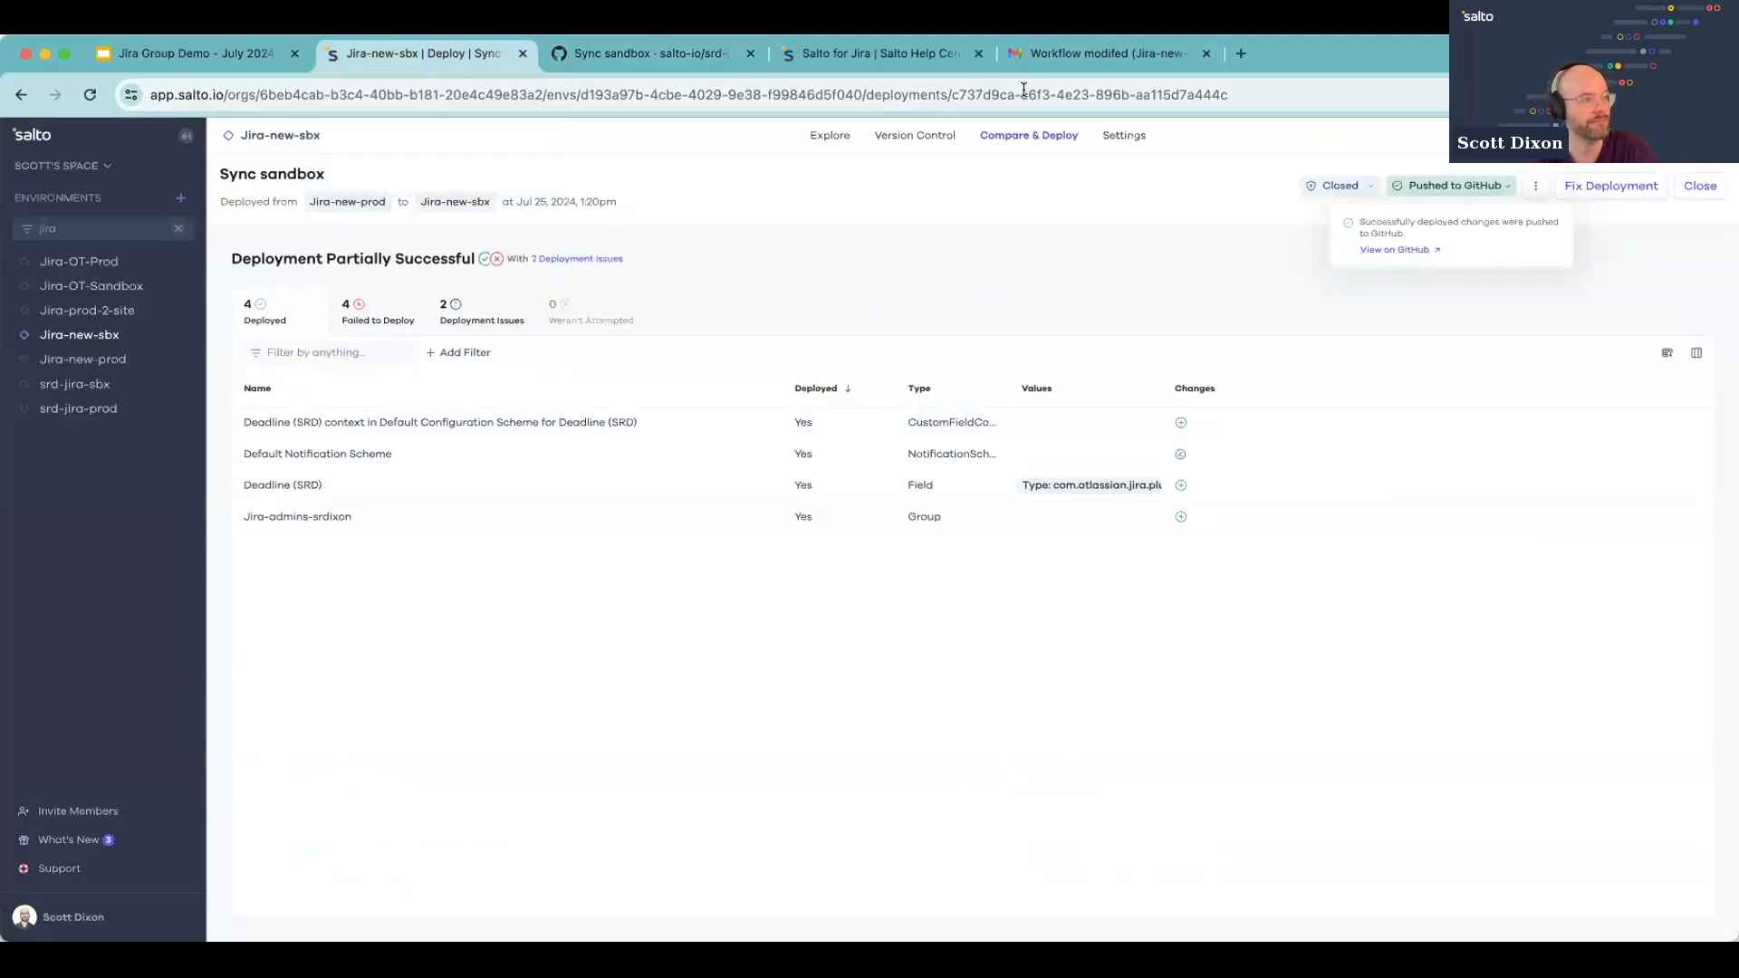
Step: Select the Sync sandbox deployment in the history of Jira-new-sbx, view its promotion form, and dismiss the form
{"action": "left_click", "coordinate": [1035, 134]}
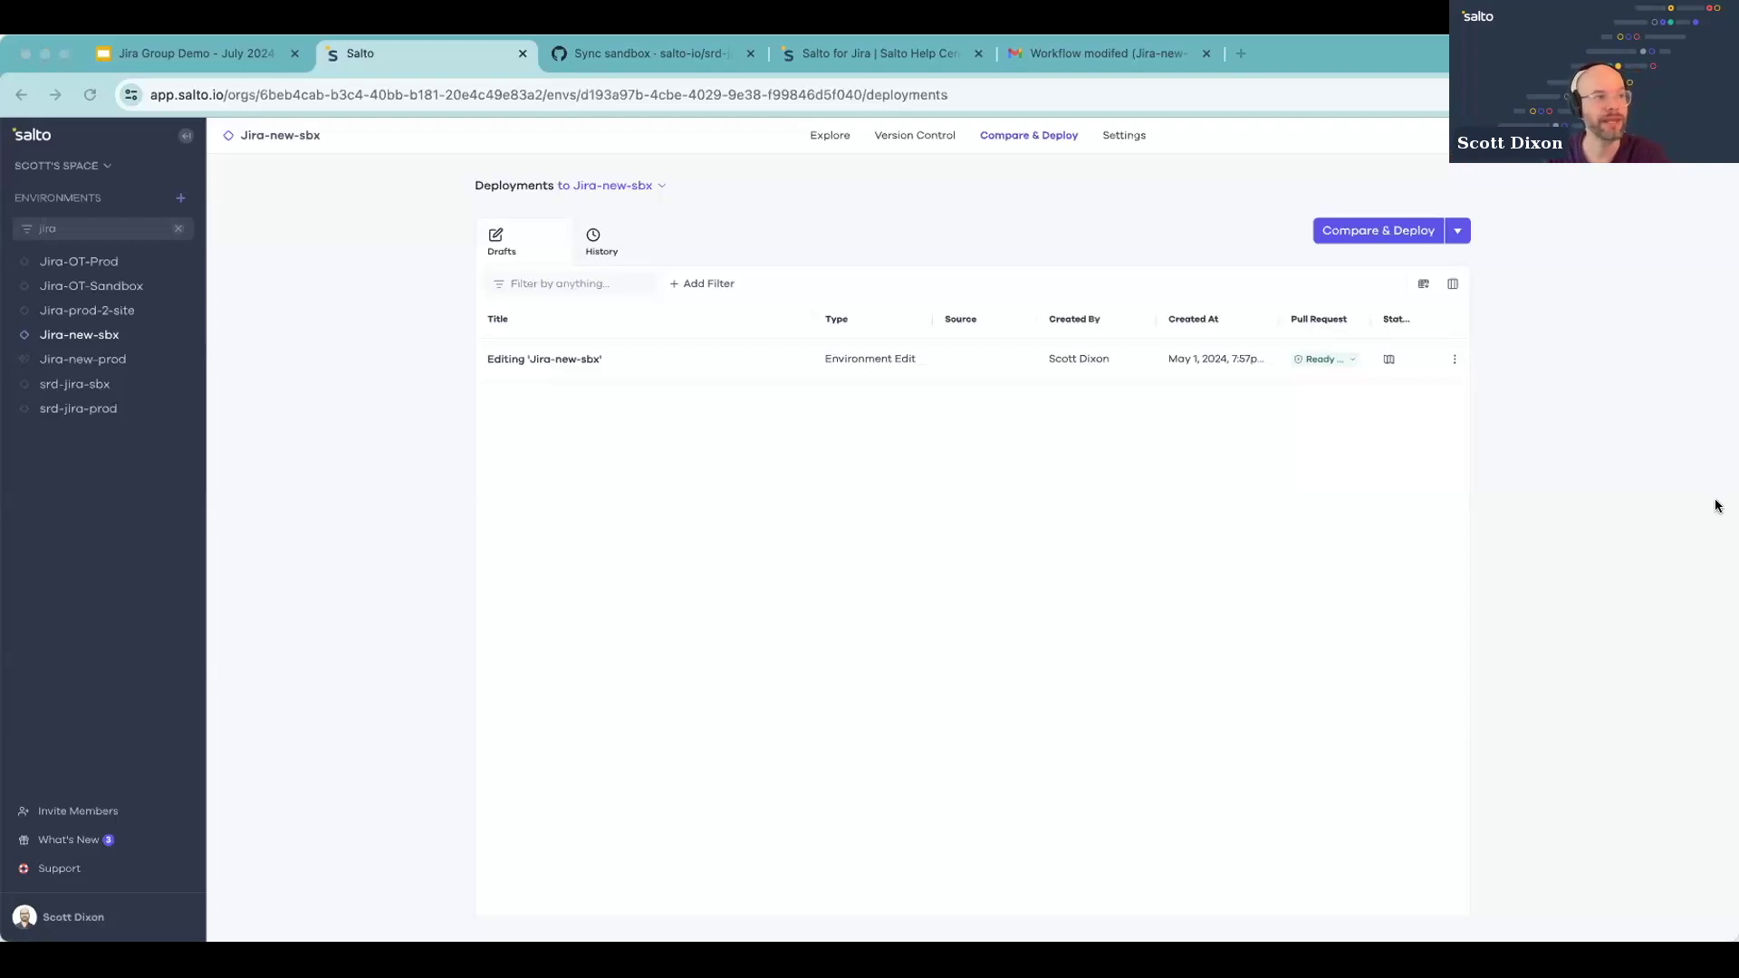
{"action": "left_click", "coordinate": [596, 240]}
{"action": "left_click", "coordinate": [494, 360]}
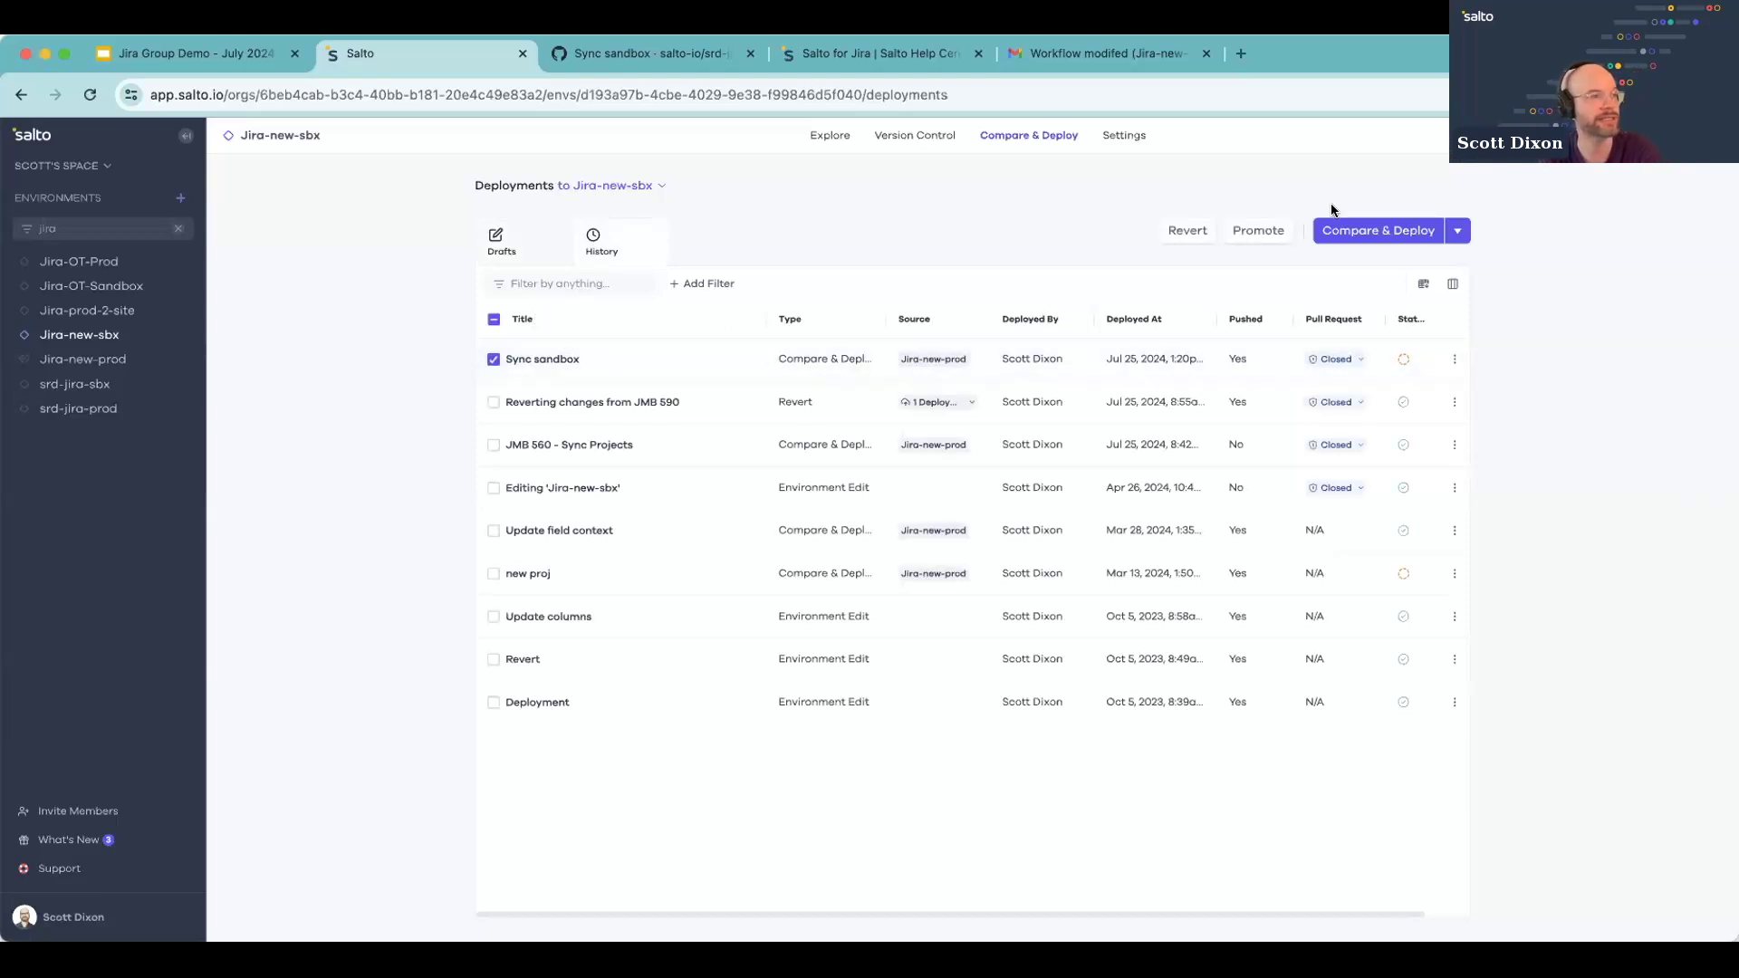
{"action": "left_click", "coordinate": [1236, 239]}
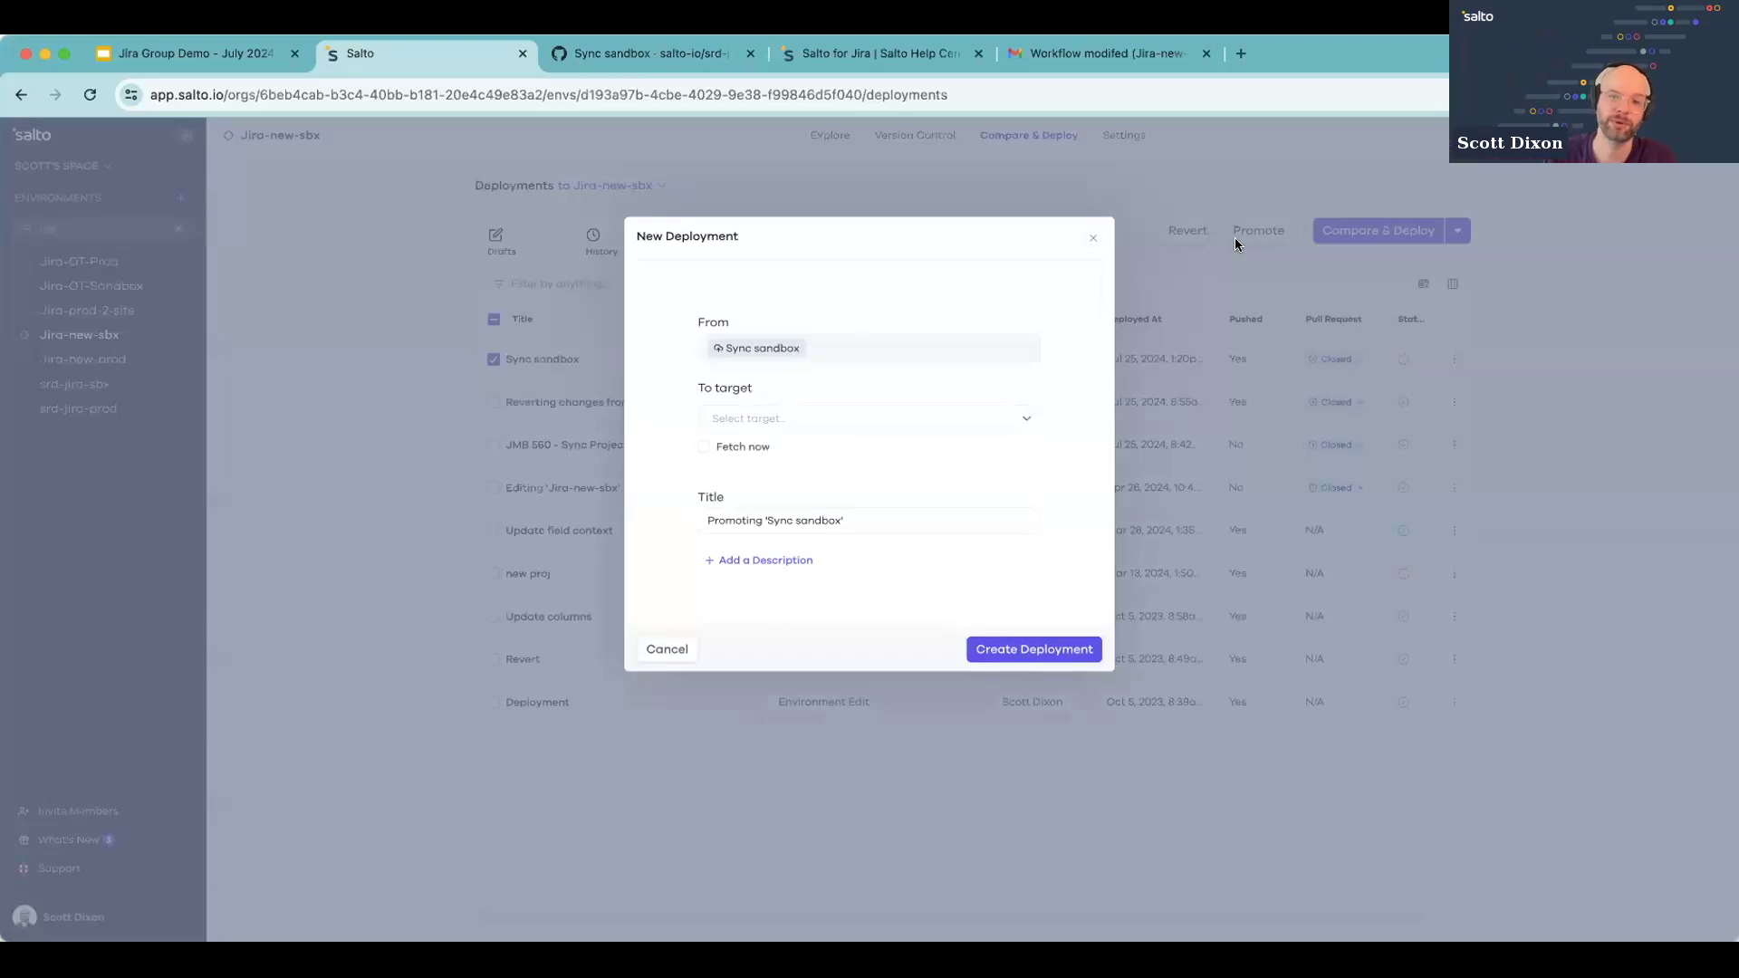
{"action": "left_click", "coordinate": [1094, 238]}
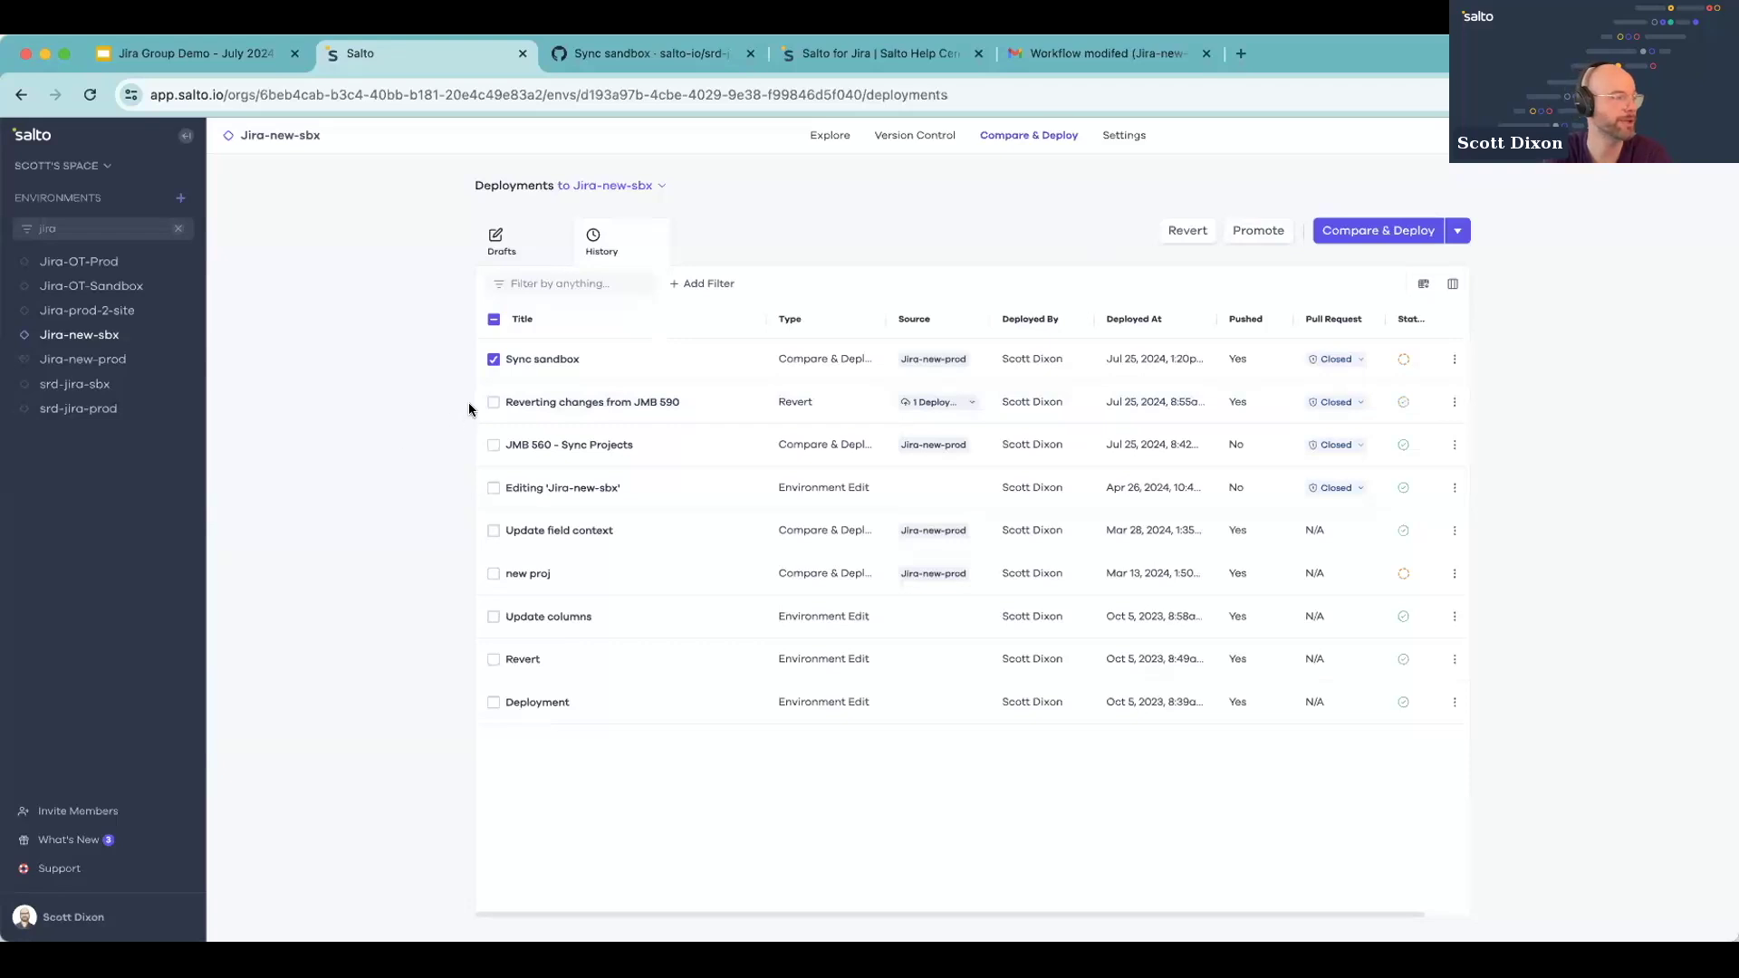
Step: Also select the JMB 560 - Sync Projects deployment, and view the fetch history of the sandbox environment
{"action": "left_click", "coordinate": [494, 445]}
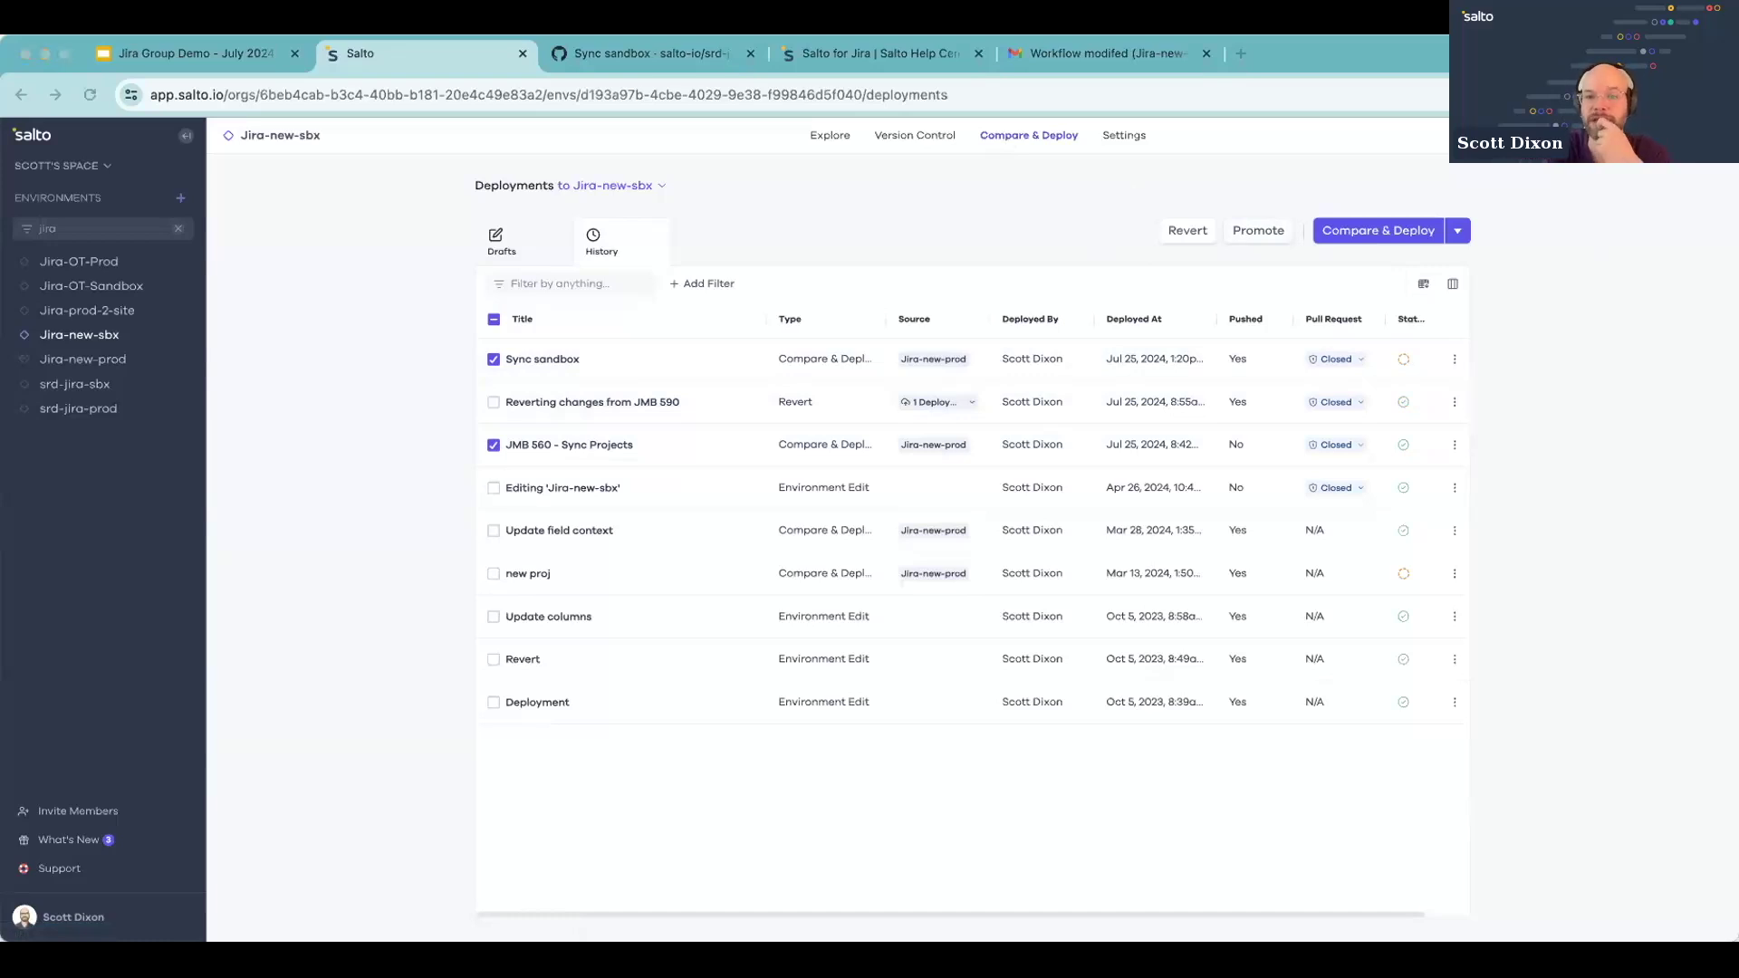
{"action": "left_click", "coordinate": [1557, 162]}
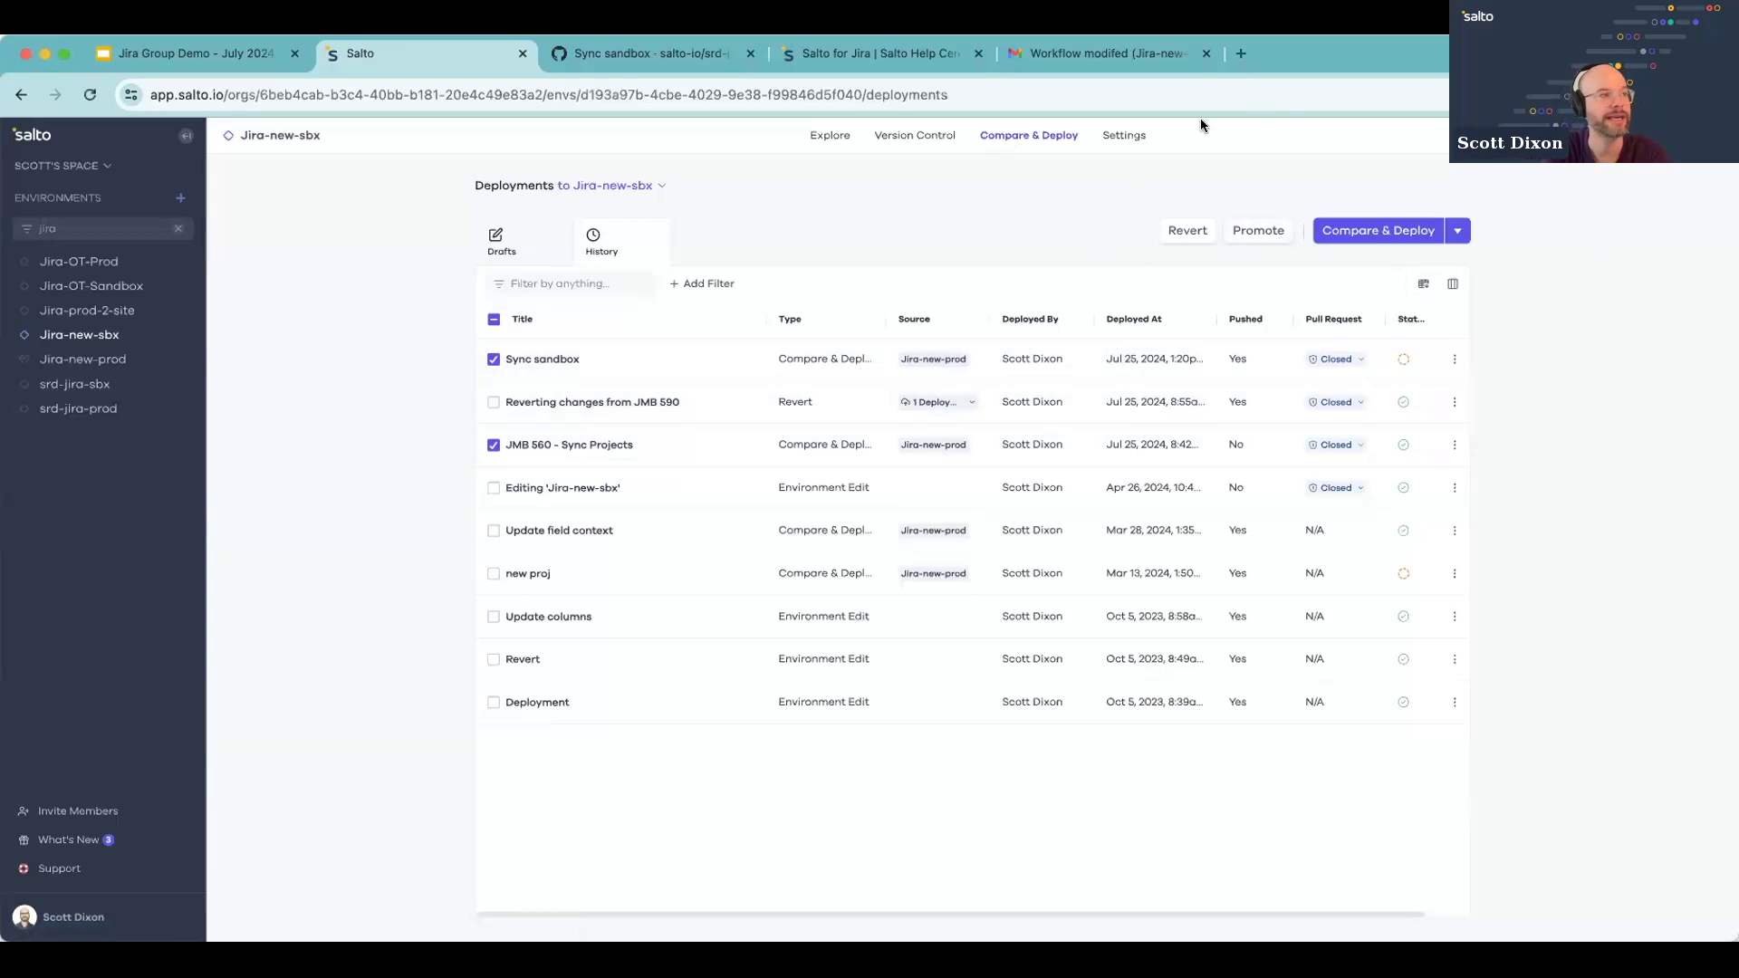
{"action": "left_click", "coordinate": [1160, 124]}
{"action": "left_click", "coordinate": [1631, 135]}
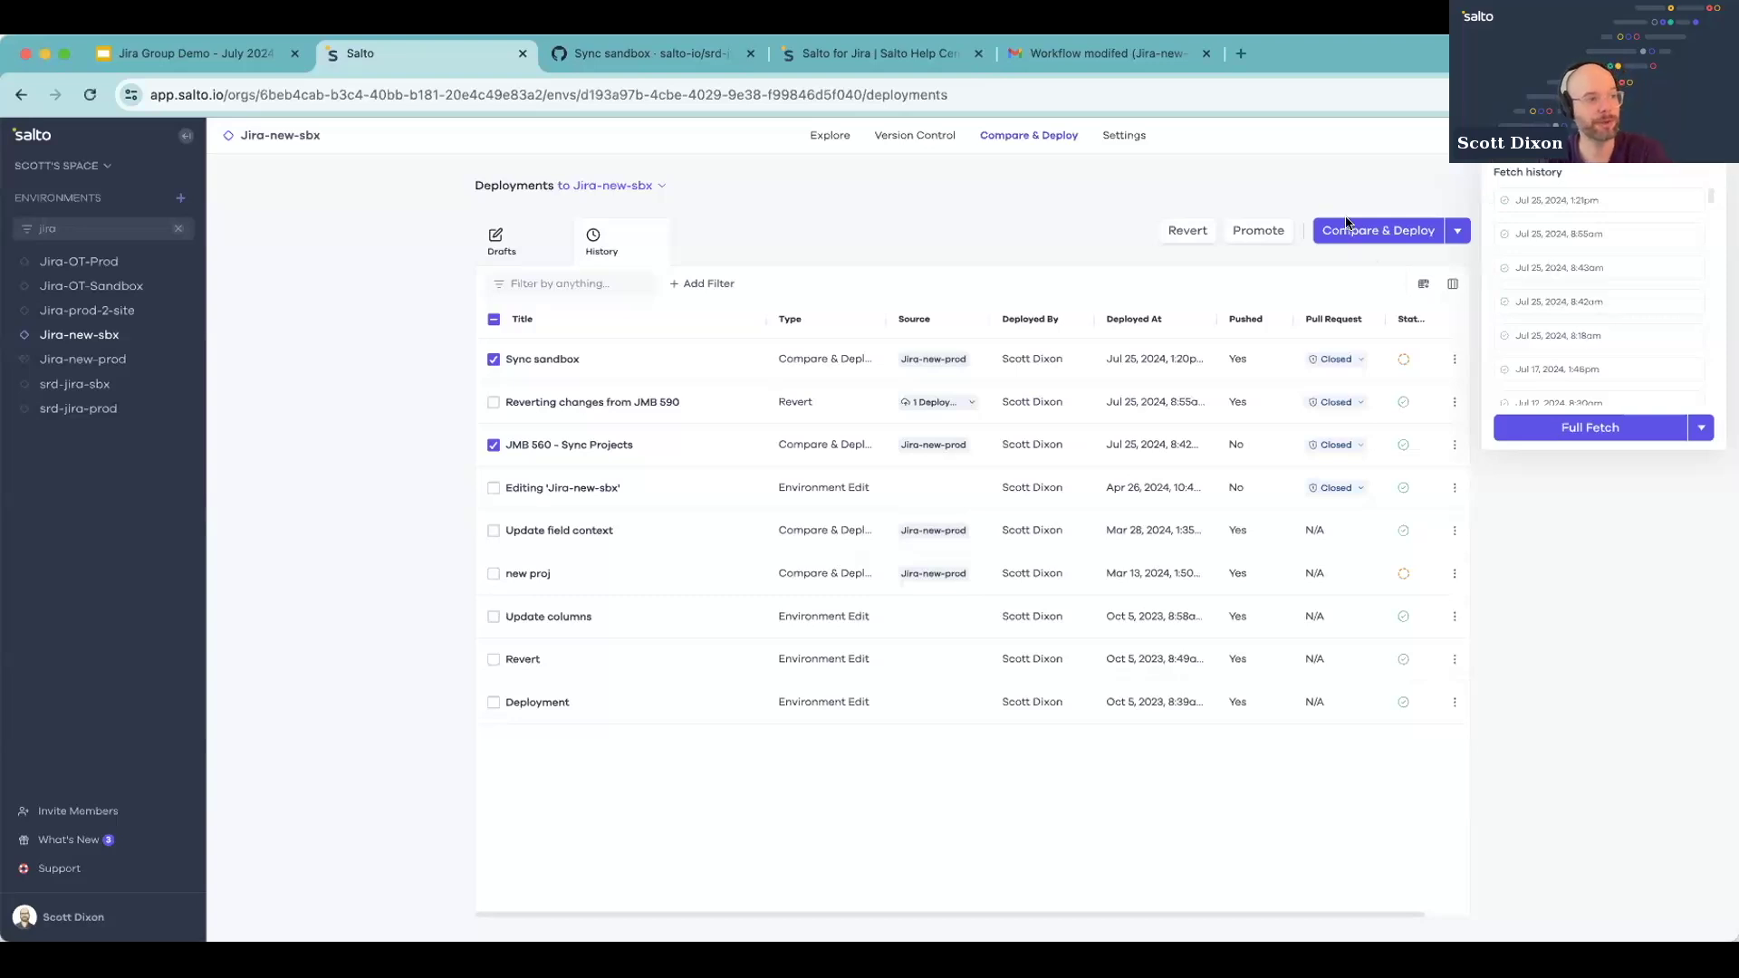
Step: Set up a comparison from Jira-new-sbx to Jira-new-prod with a full fetch of both environments, and discard it
{"action": "left_click", "coordinate": [1370, 233]}
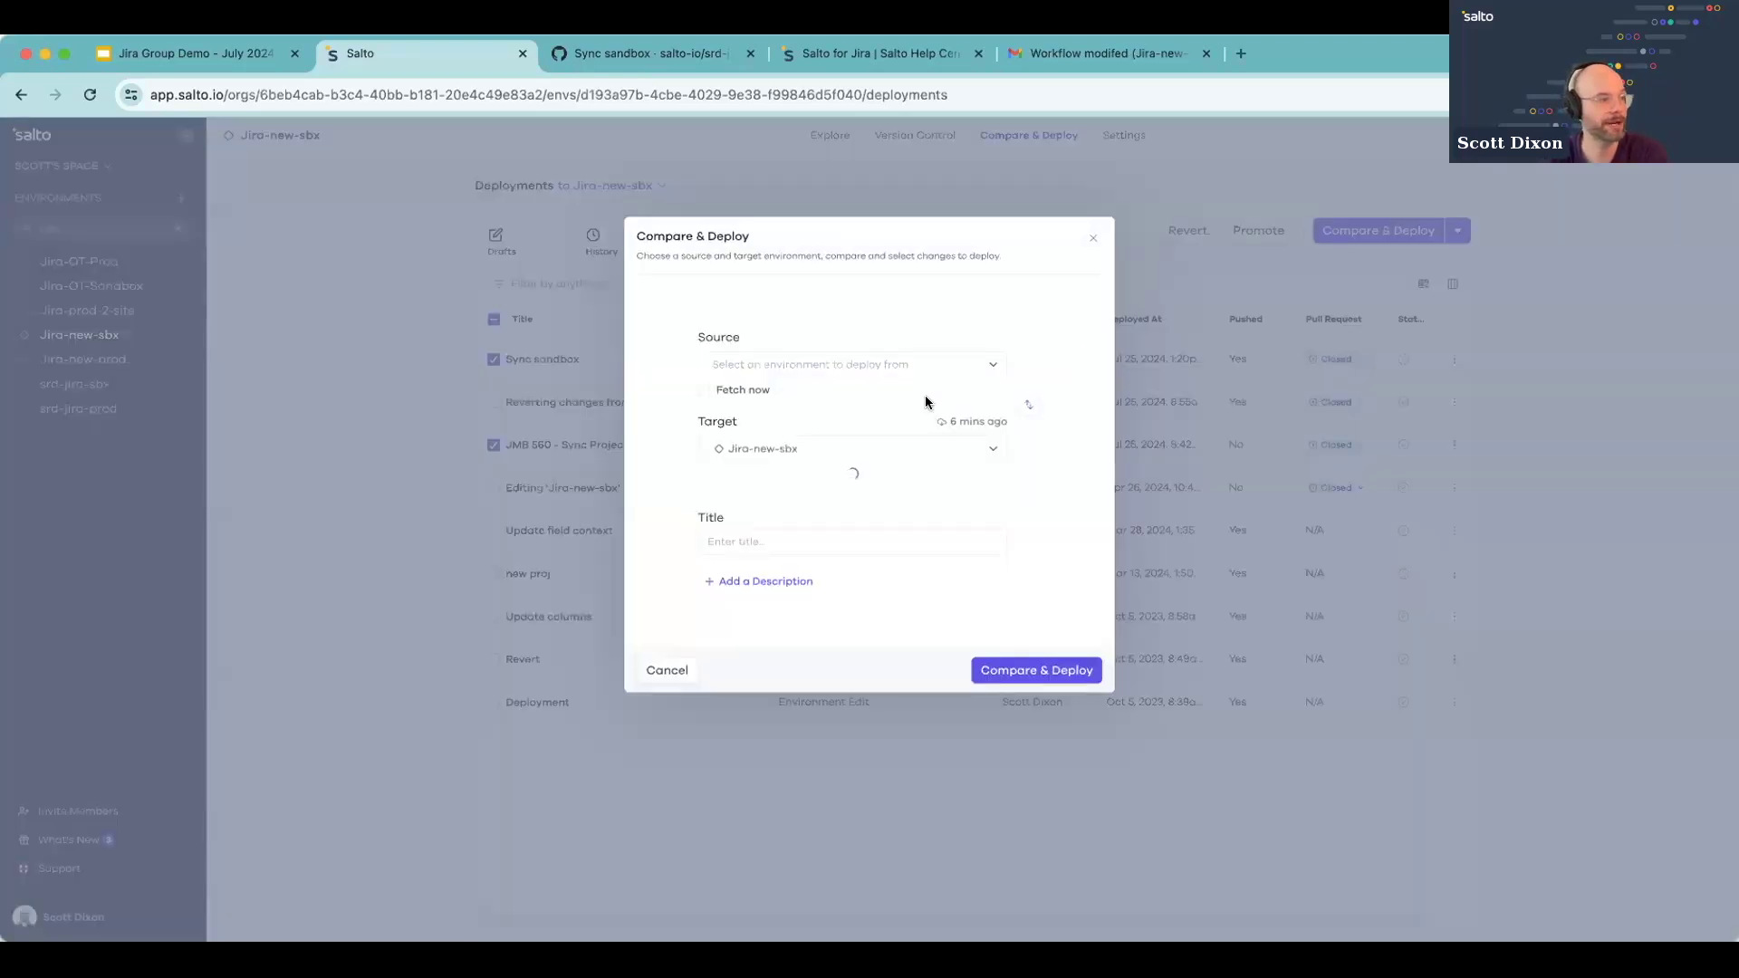
{"action": "left_click", "coordinate": [1034, 405]}
{"action": "left_click", "coordinate": [851, 448]}
{"action": "type", "text": "jira"}
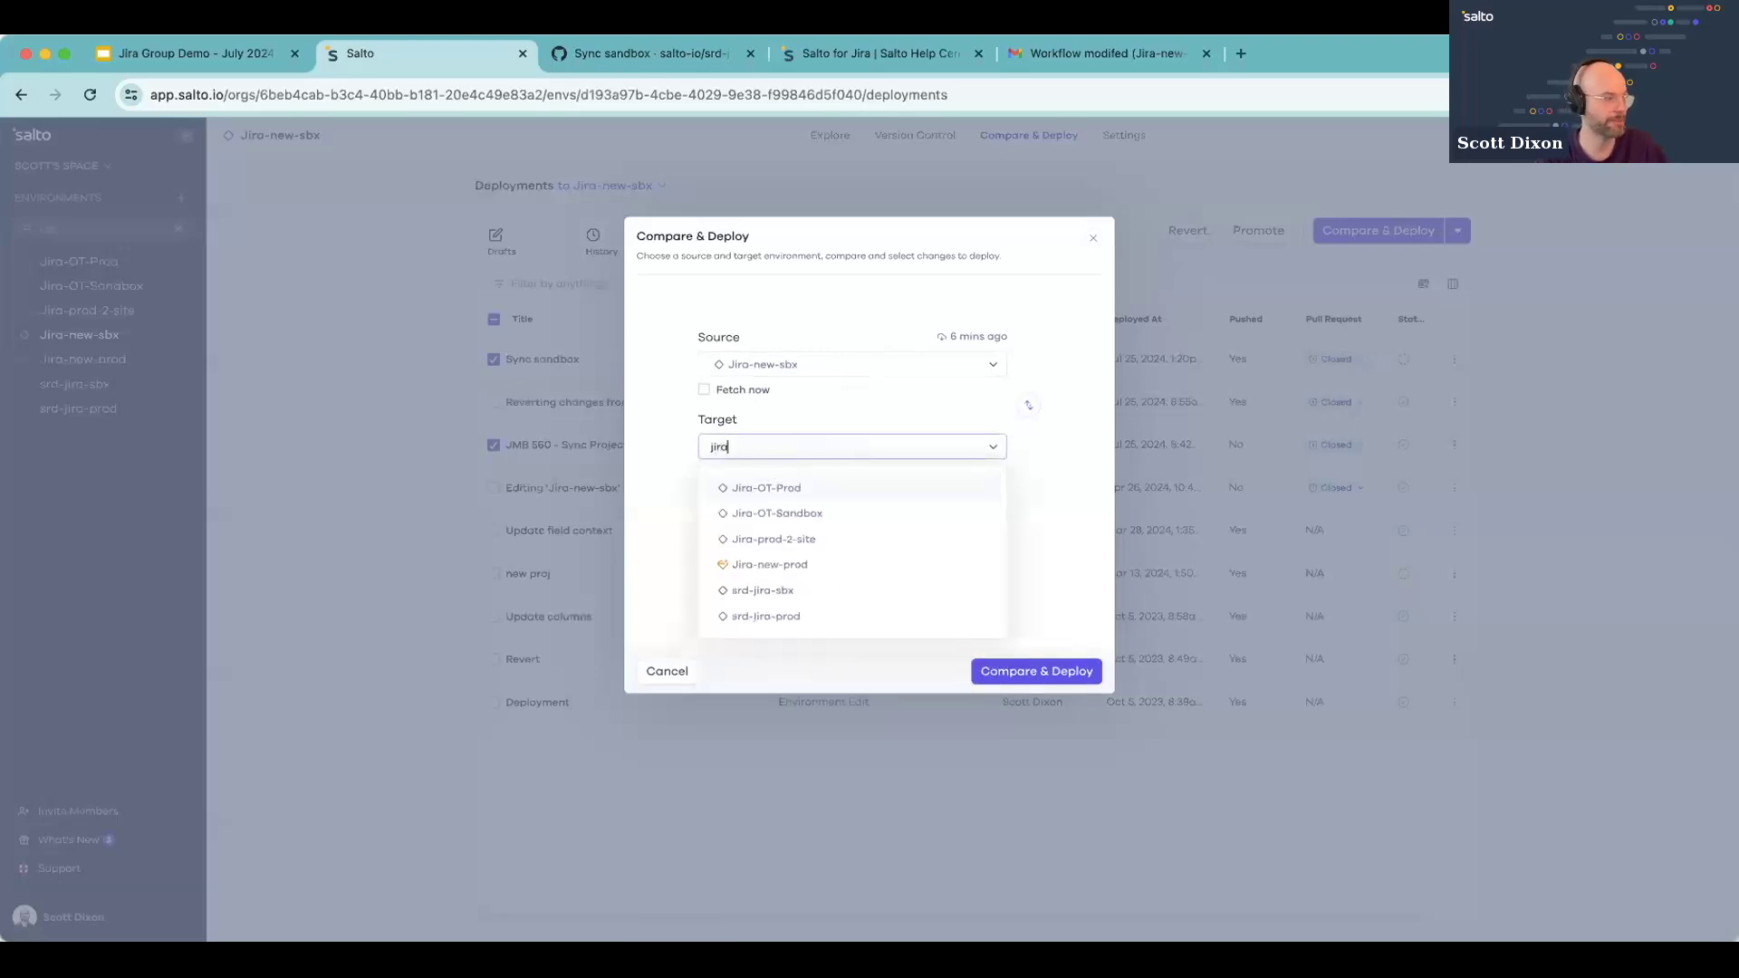
{"action": "left_click", "coordinate": [805, 562]}
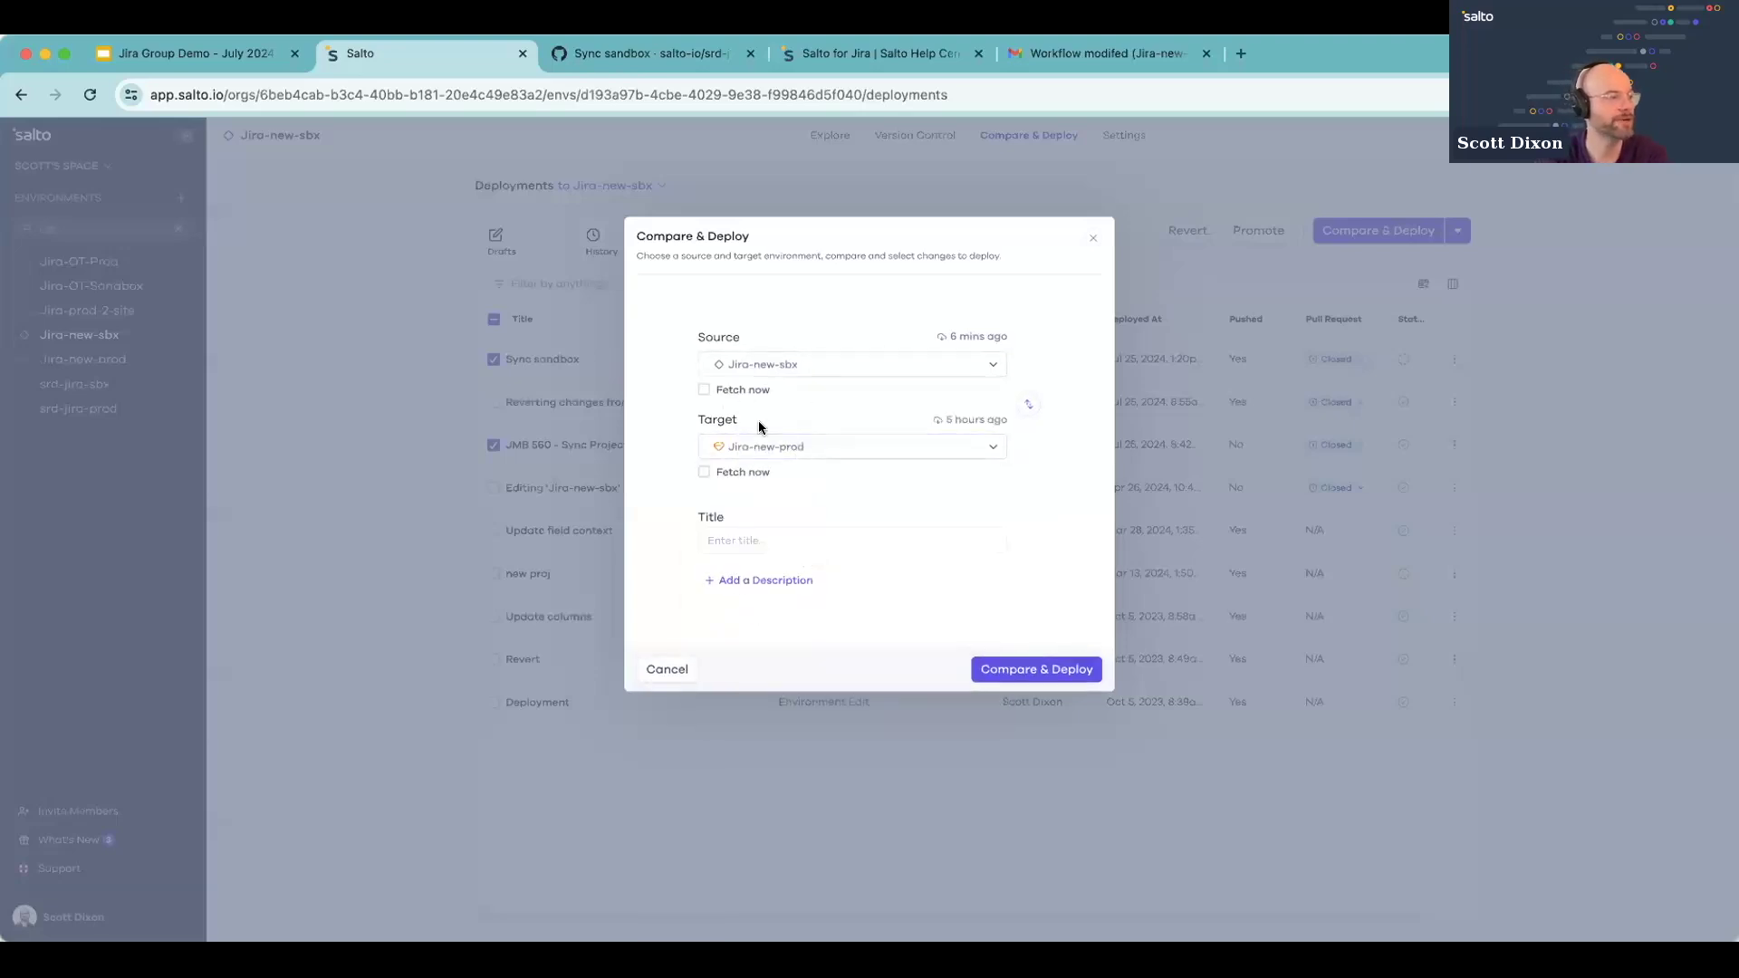
{"action": "left_click", "coordinate": [704, 391]}
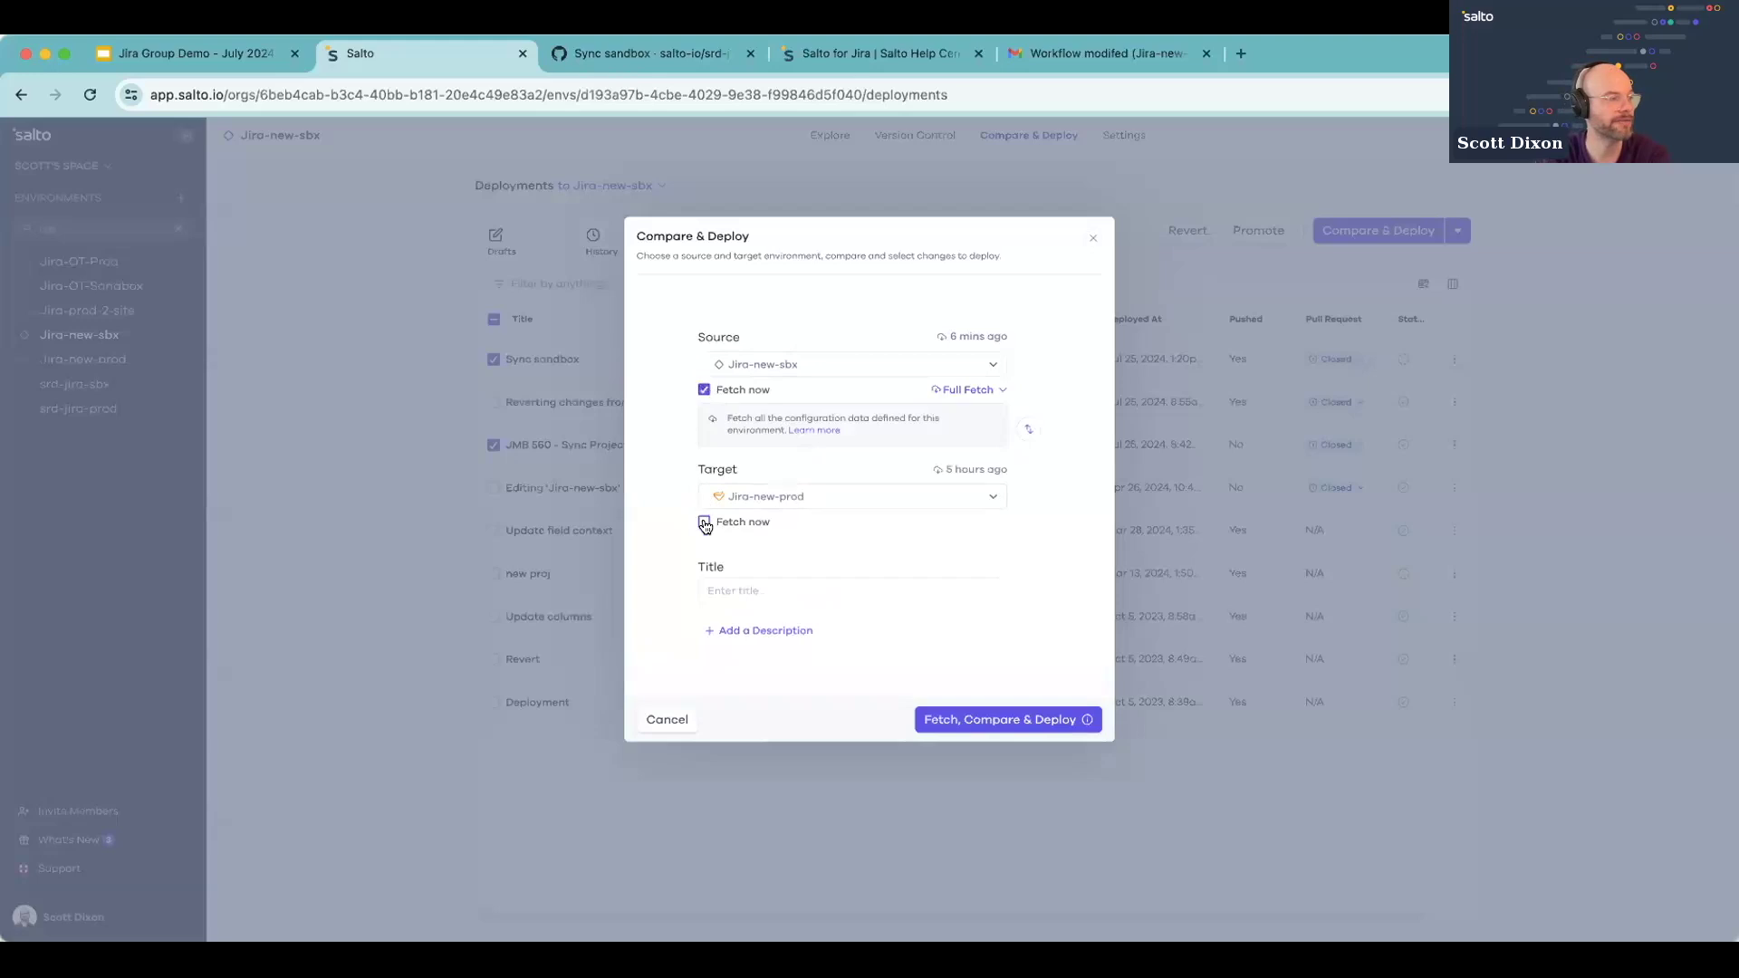
{"action": "left_click", "coordinate": [704, 522]}
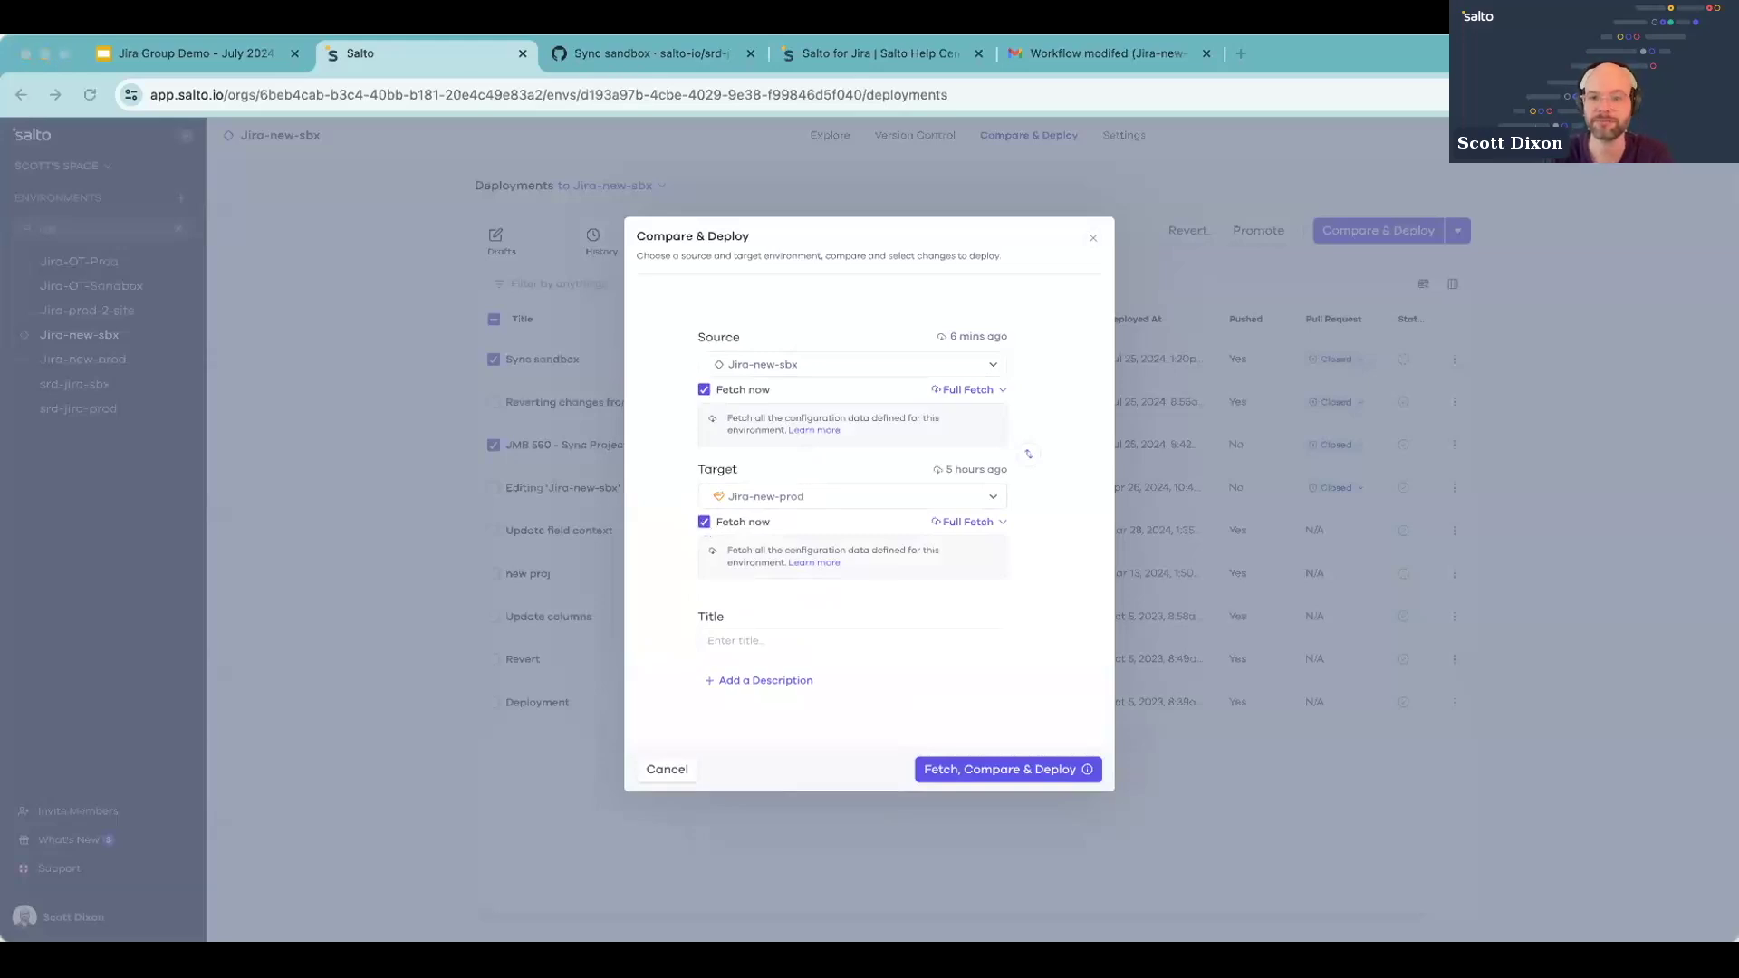
{"action": "left_click", "coordinate": [1094, 238]}
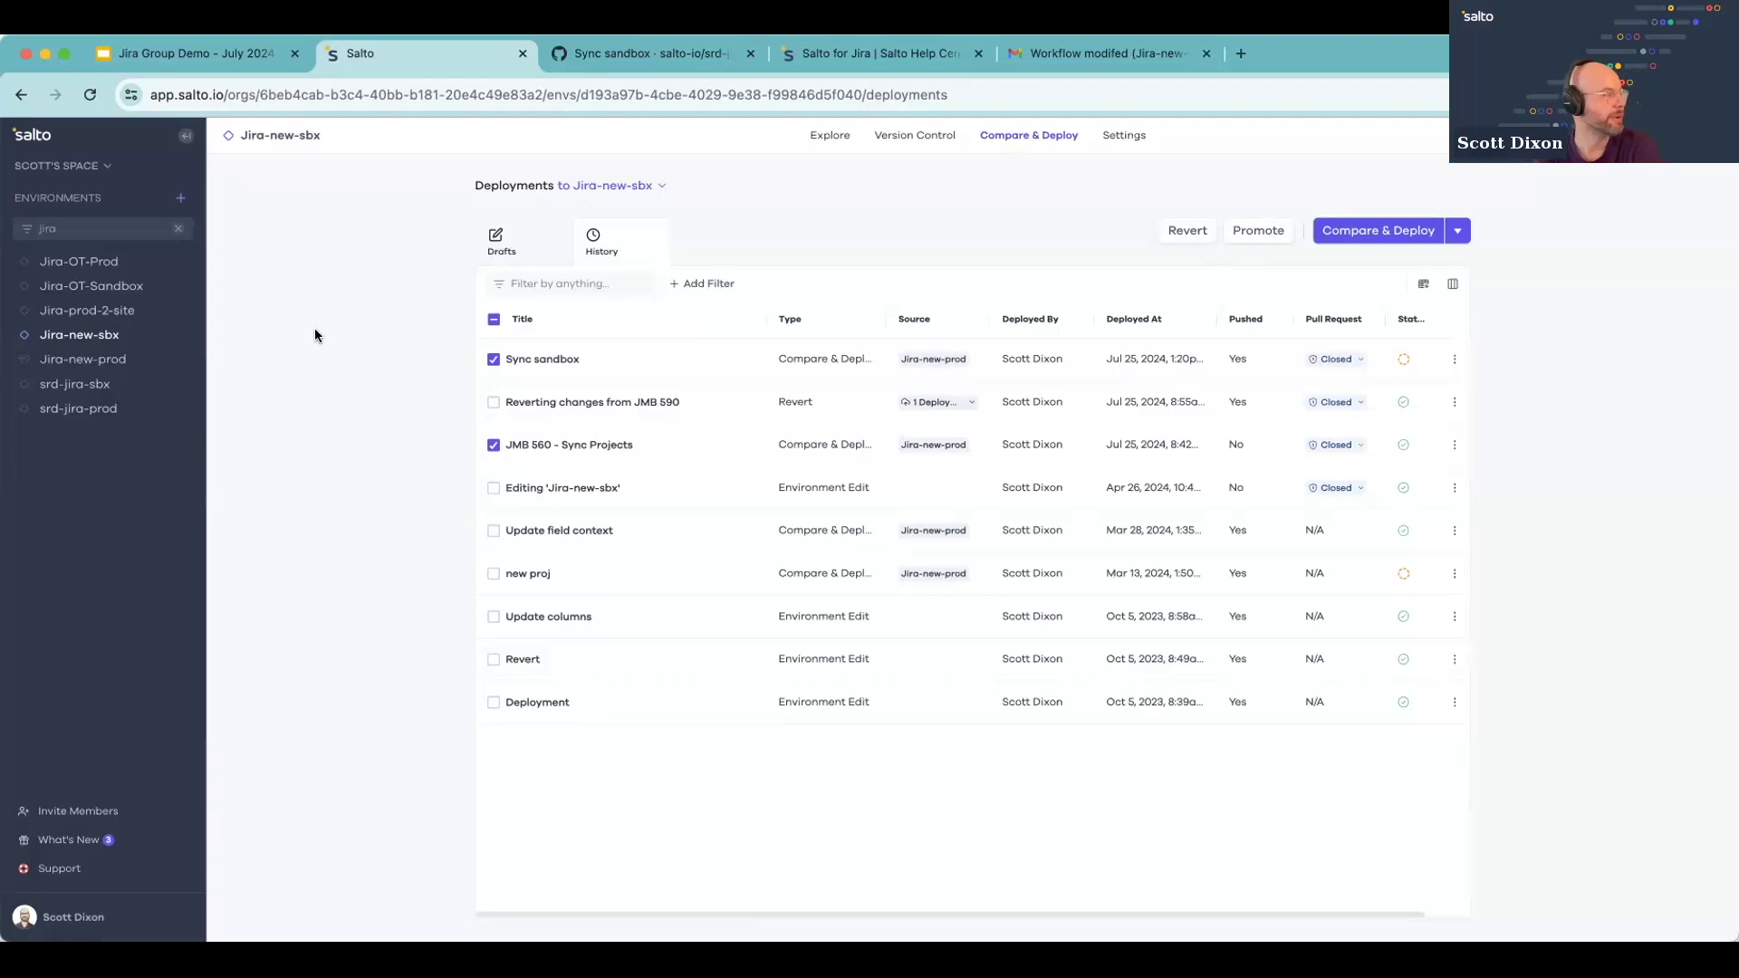
Step: Open the change monitoring settings of Jira-new-prod, view the Workflow modifed notification's configuration, and close it without saving
{"action": "left_click", "coordinate": [121, 361]}
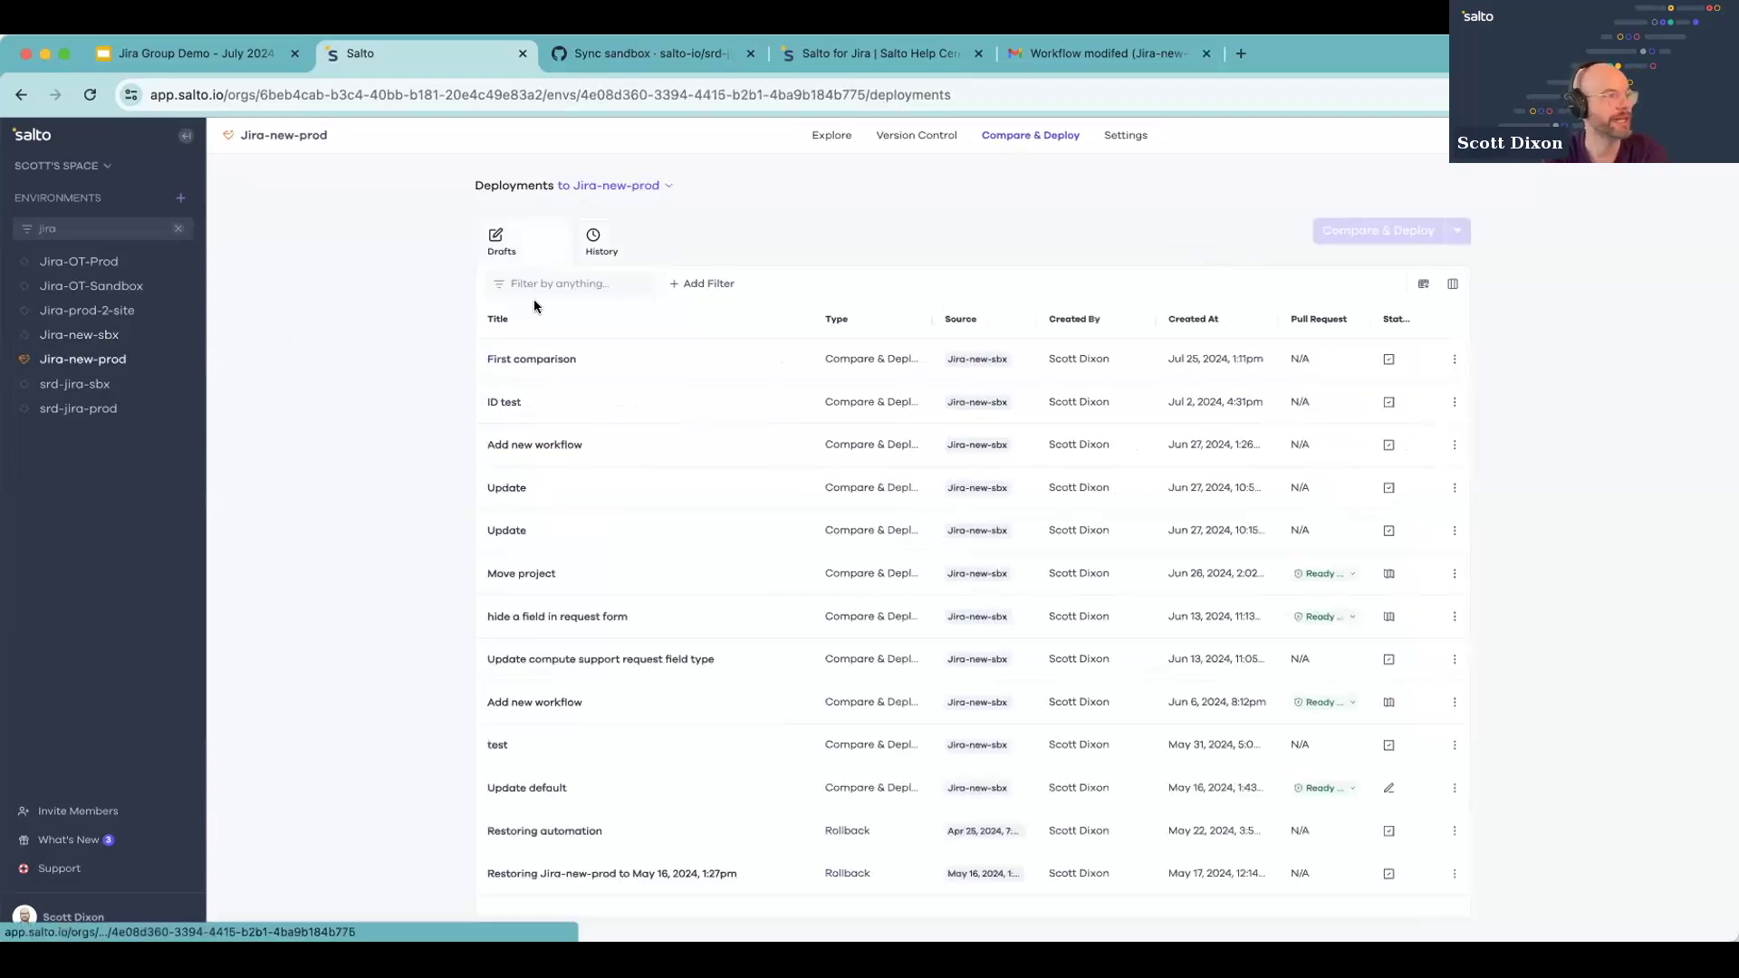
{"action": "left_click", "coordinate": [1126, 136]}
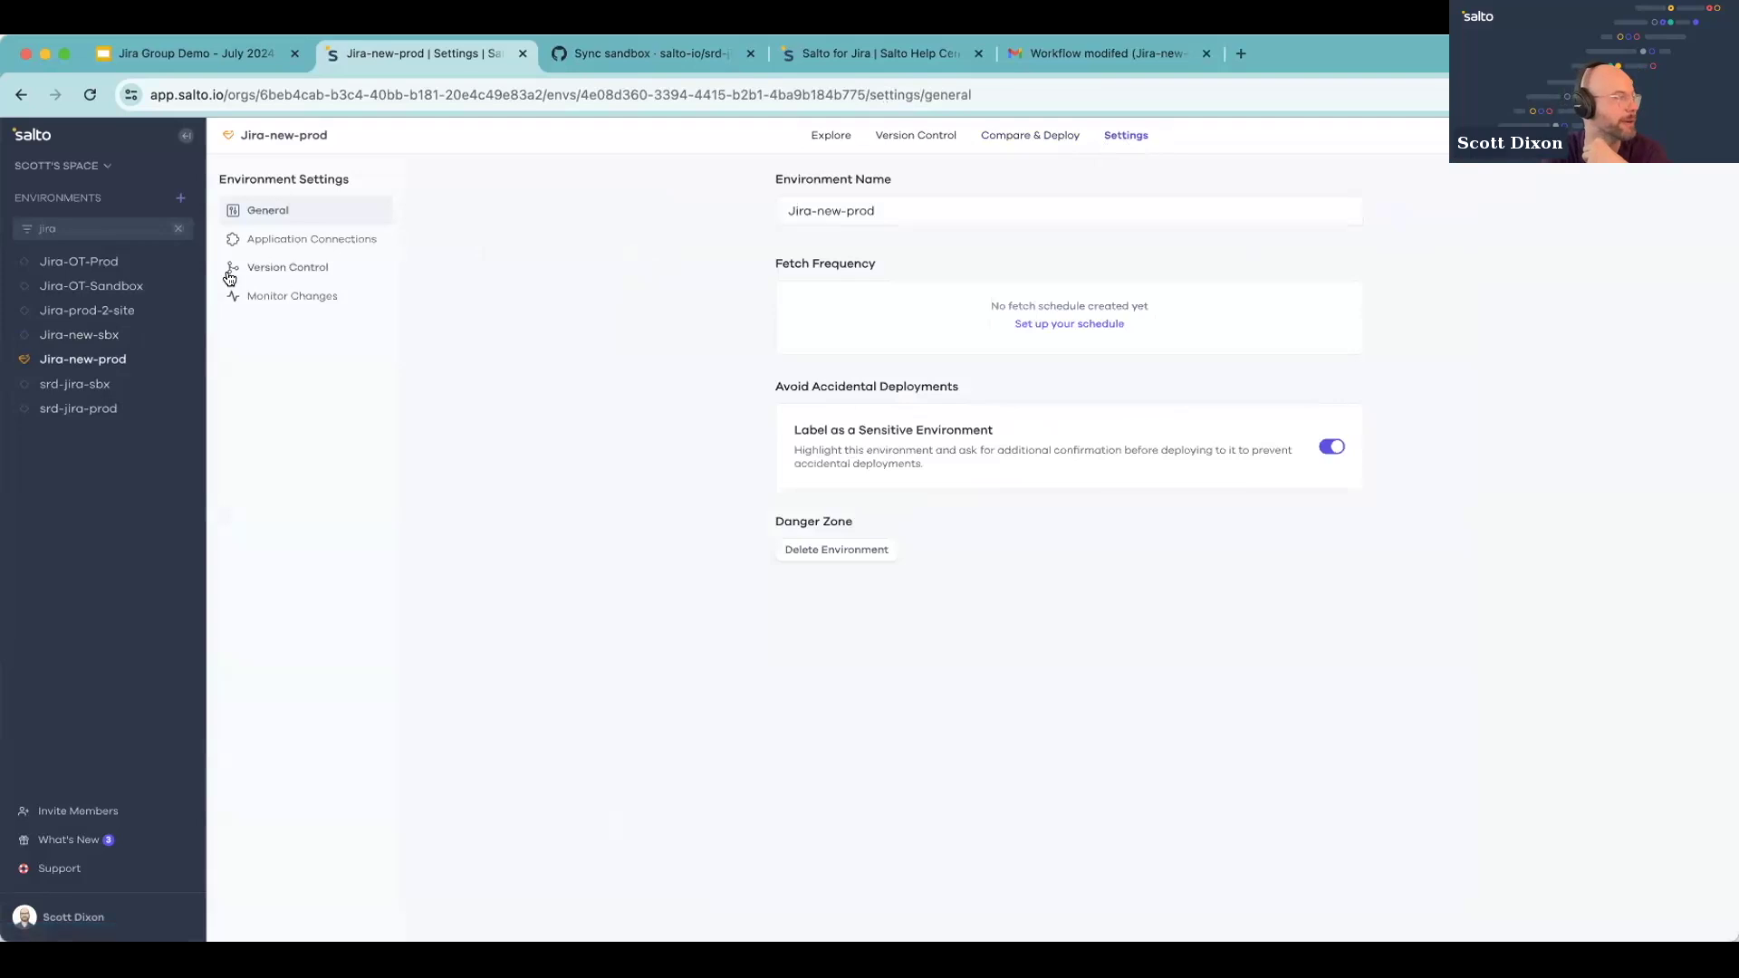
{"action": "left_click", "coordinate": [328, 298]}
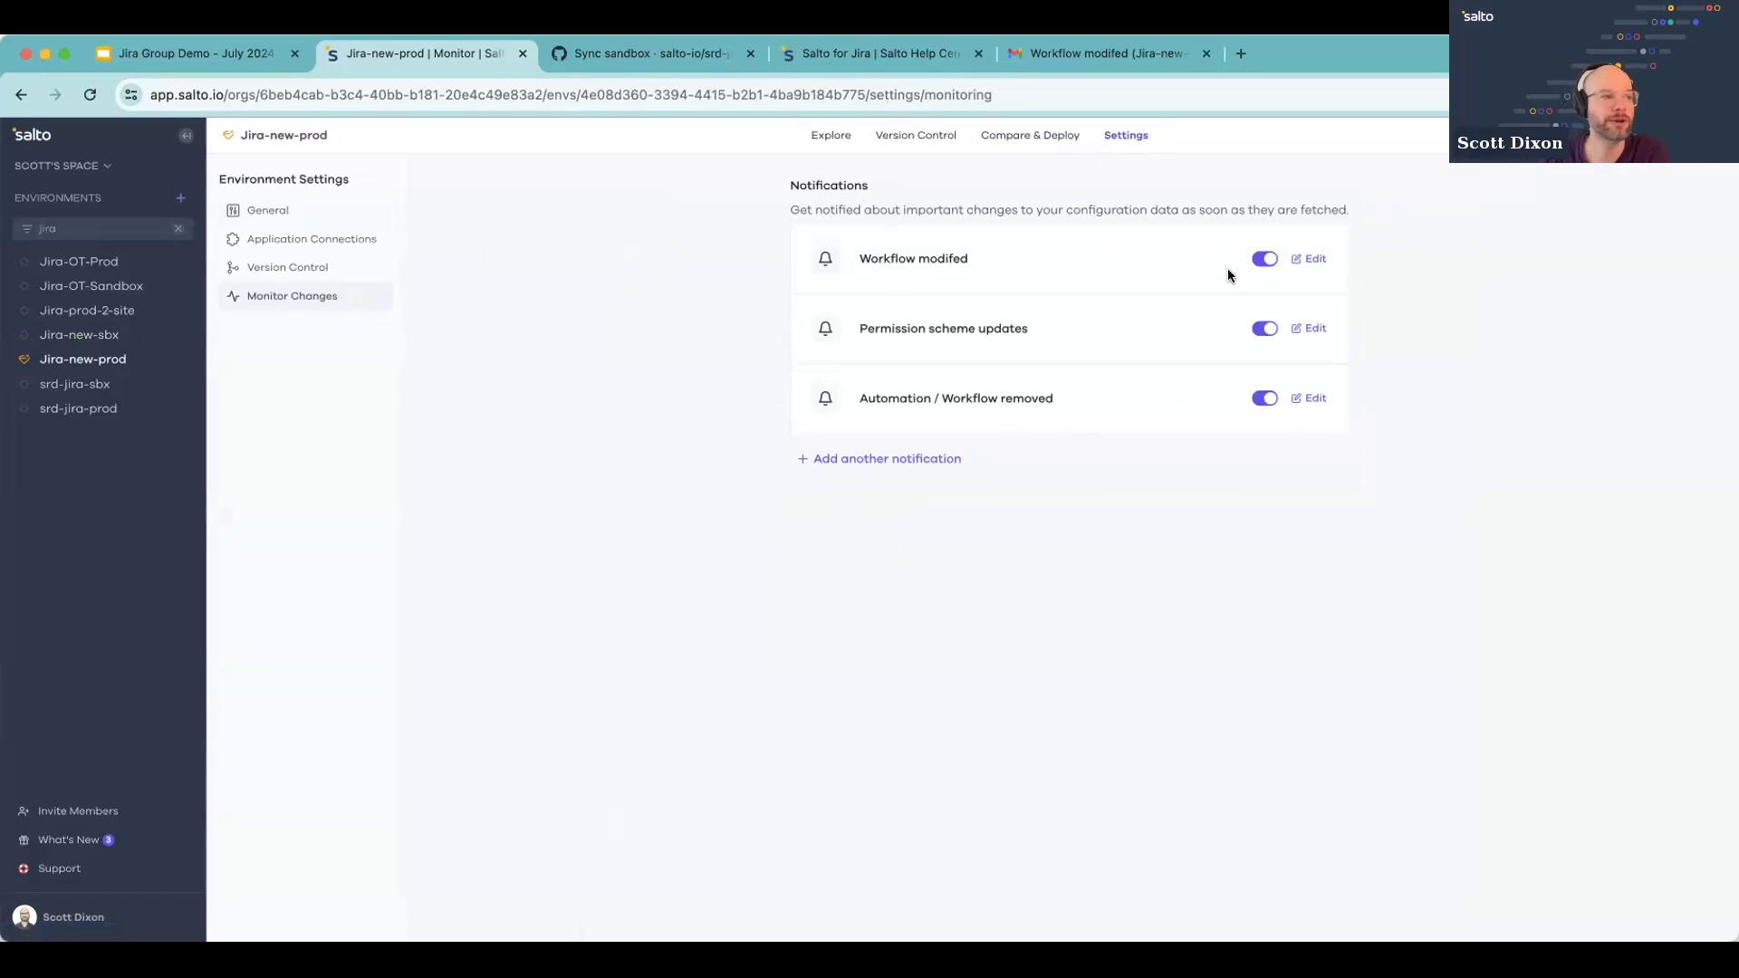
{"action": "left_click", "coordinate": [1311, 260]}
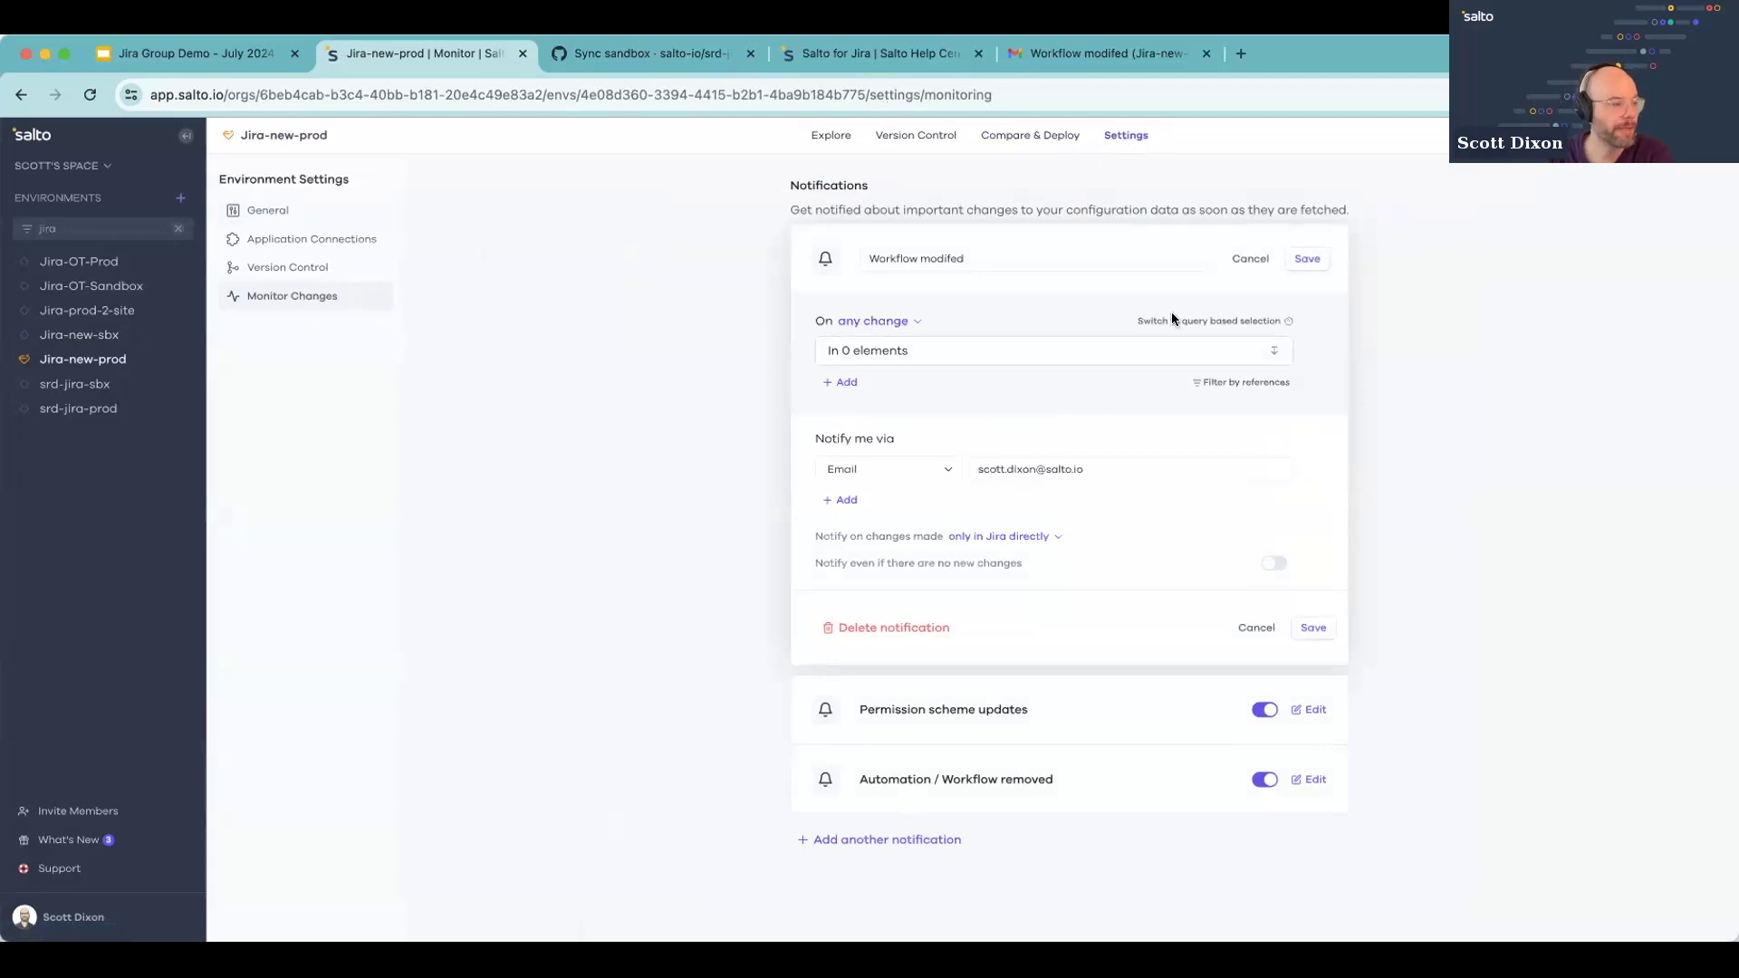
{"action": "left_click", "coordinate": [1245, 257]}
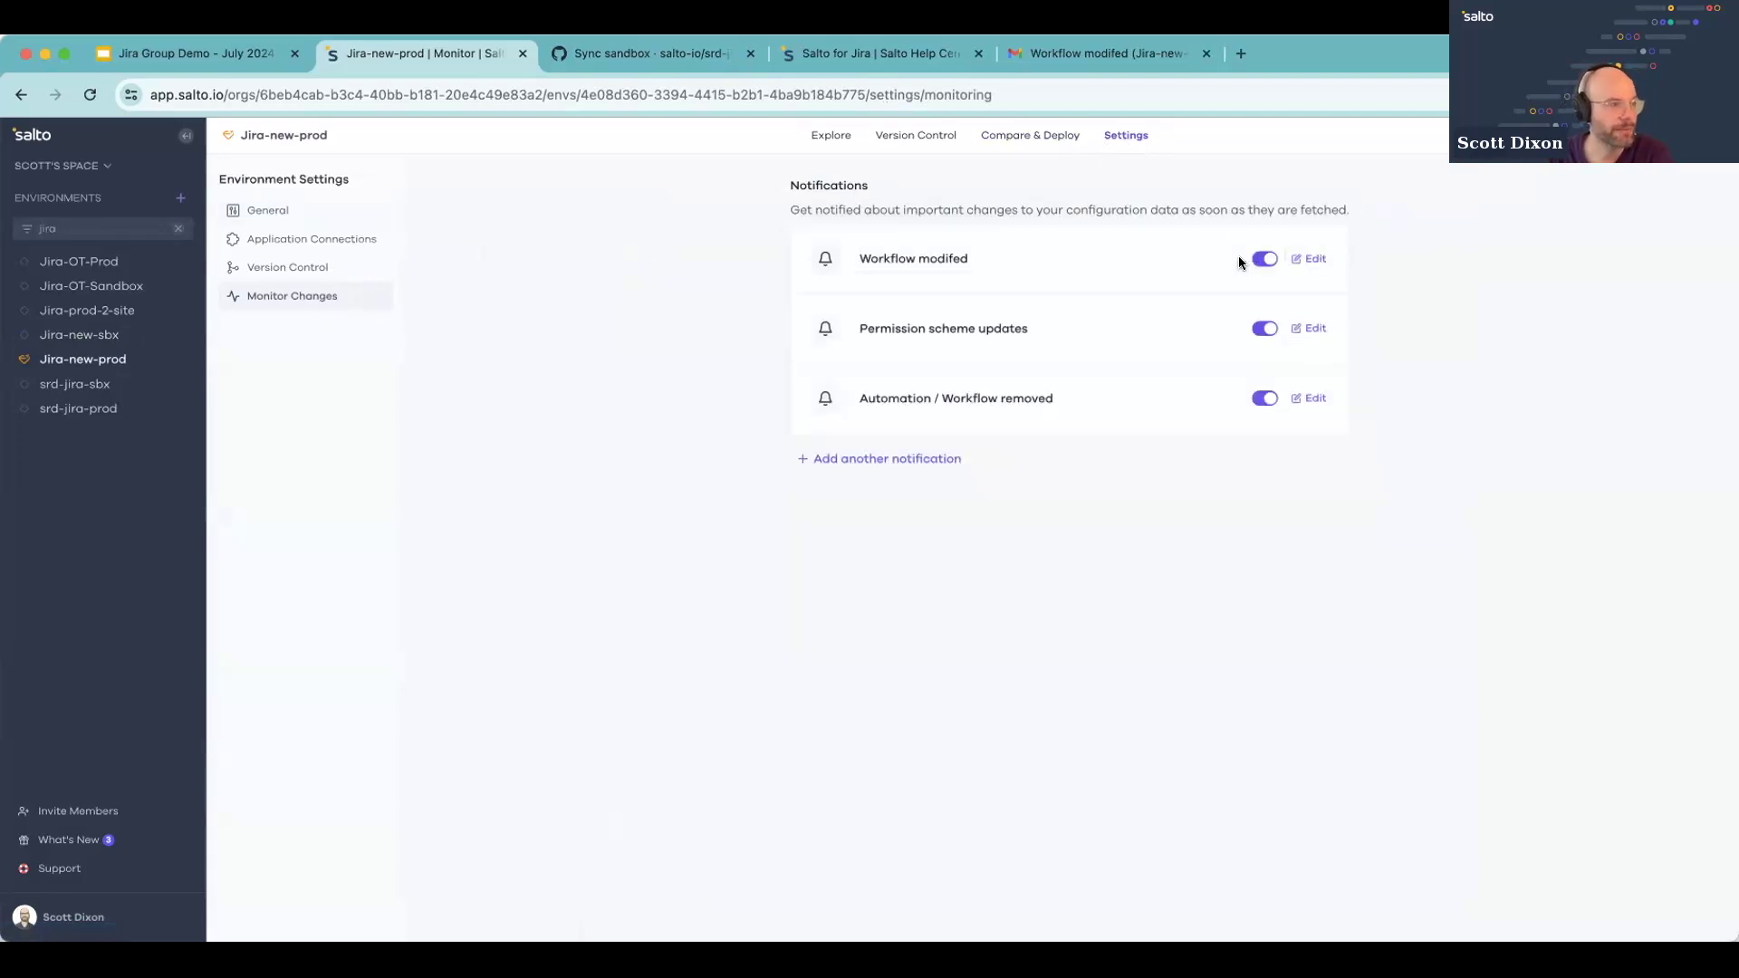
Step: Open the Automation / Workflow removed notification and examine its monitored elements and delivery settings
{"action": "left_click", "coordinate": [1309, 398]}
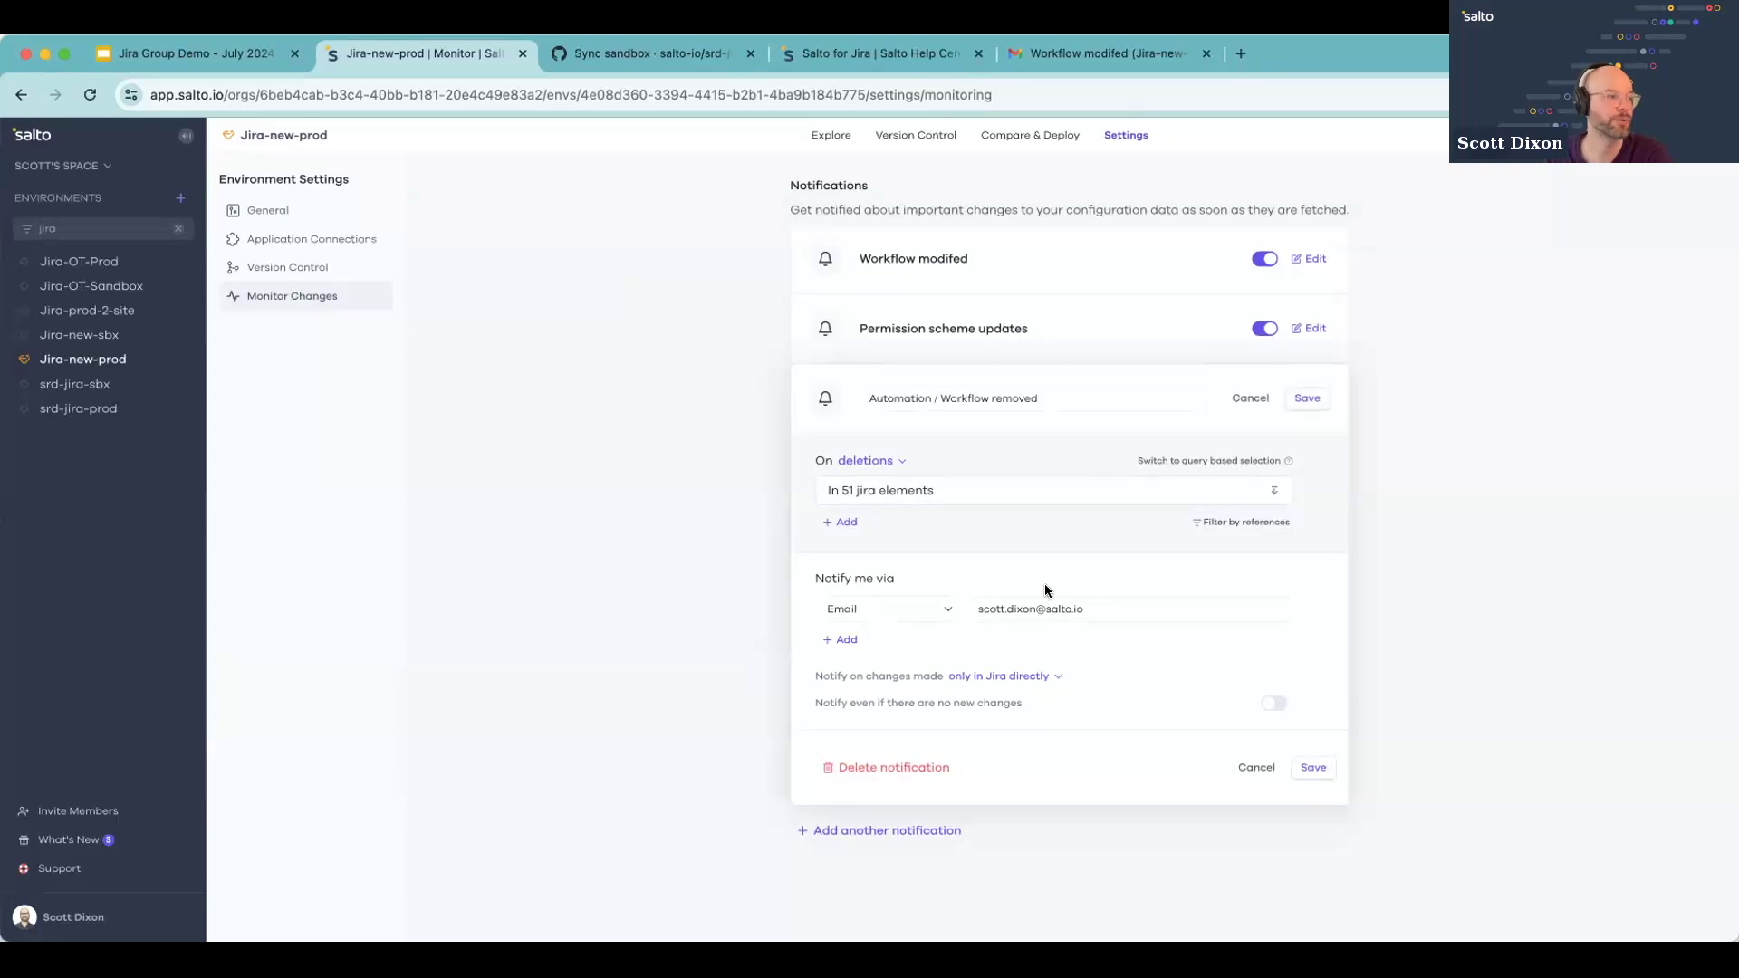
{"action": "left_click", "coordinate": [982, 486]}
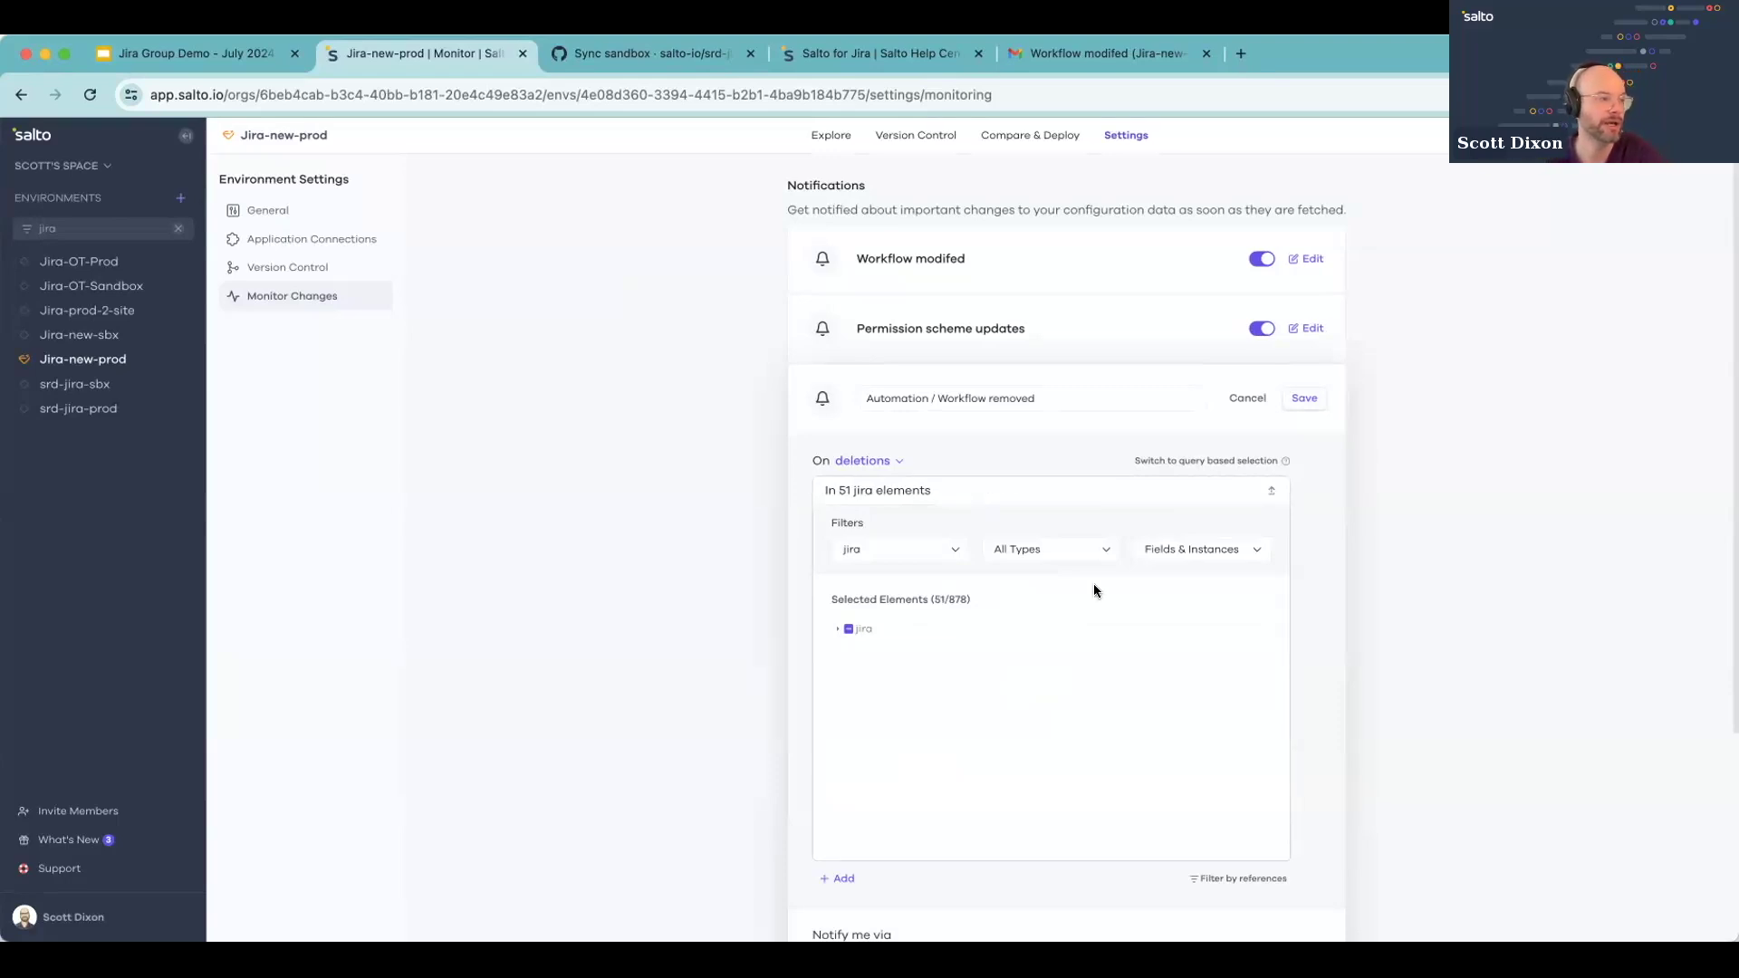
{"action": "scroll", "coordinate": [1094, 583], "scroll_direction": "down", "scroll_amount": 5}
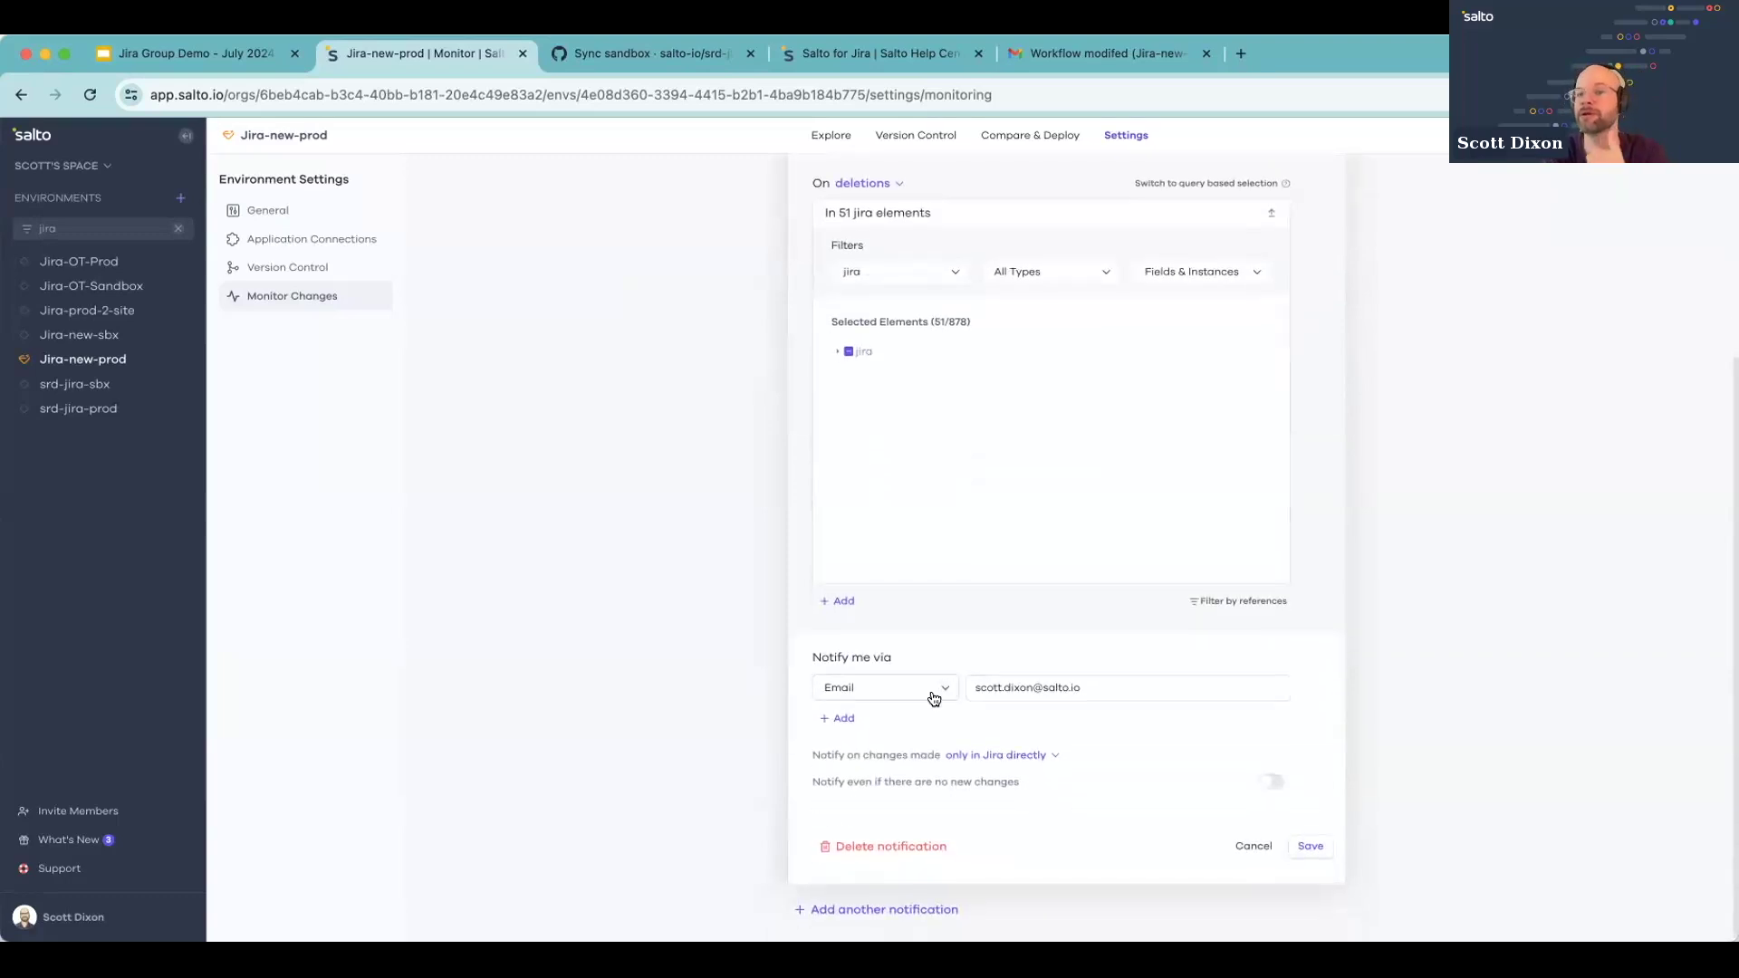
Step: Switch the notification to changes made in Jira directly or via Salto deployments, and set it back to only in Jira directly
{"action": "left_click", "coordinate": [1003, 753]}
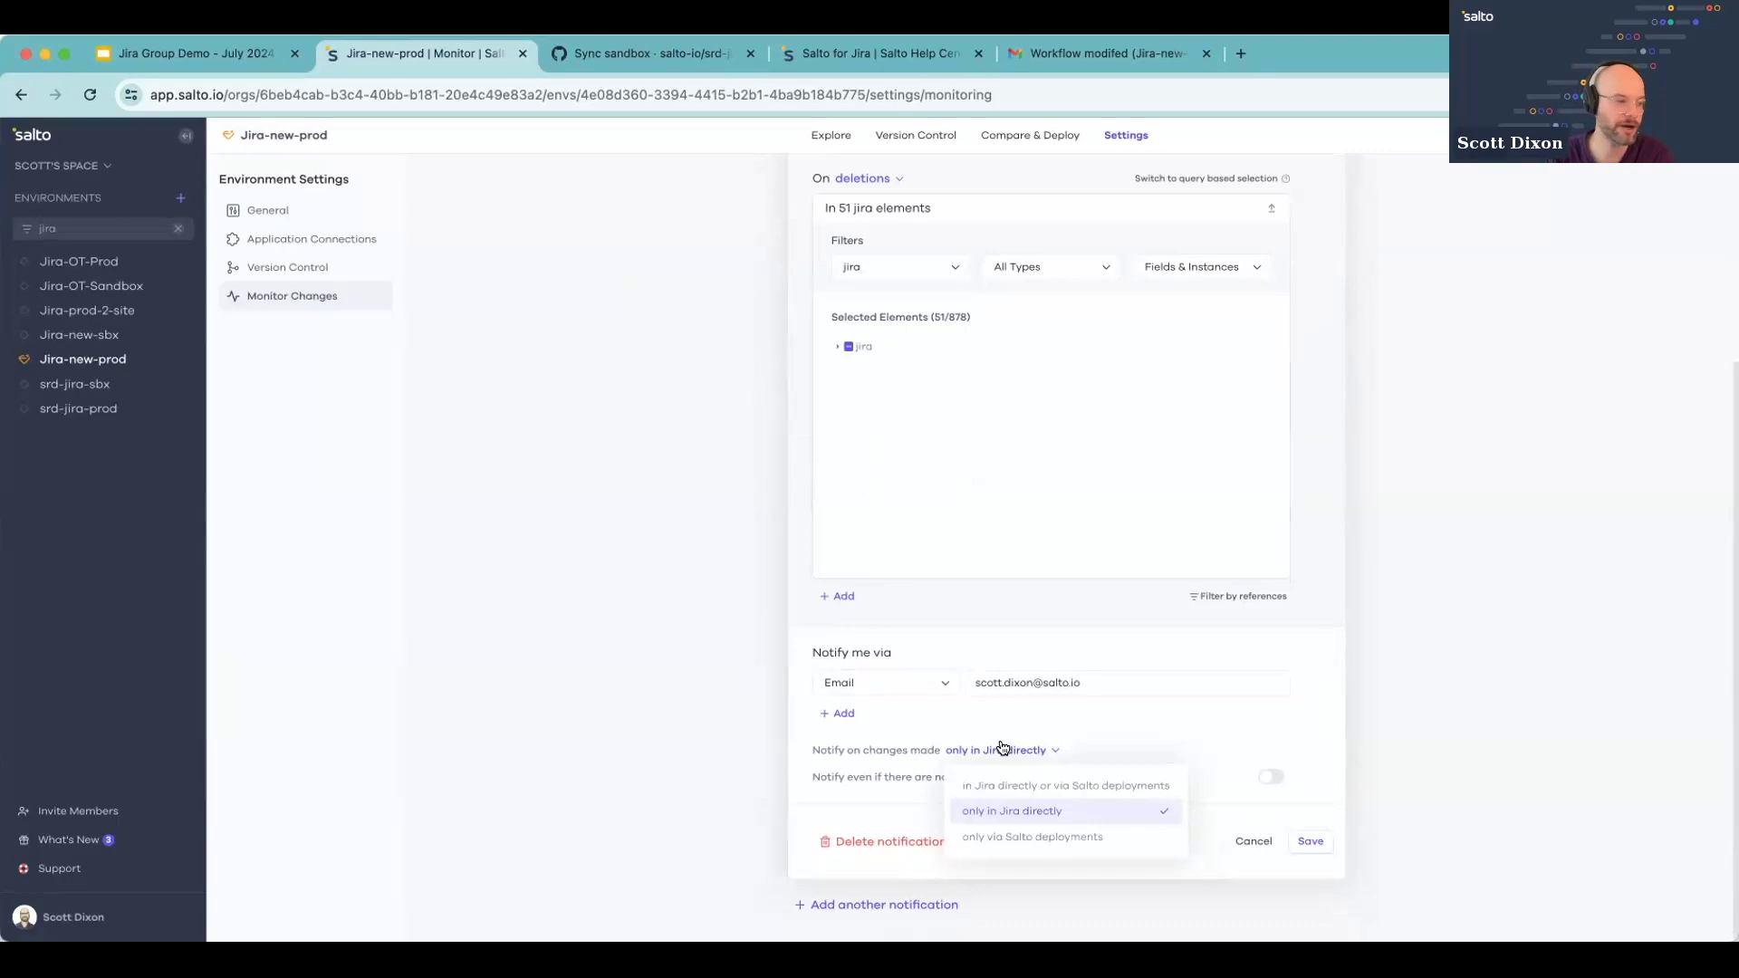
{"action": "left_click", "coordinate": [1016, 786]}
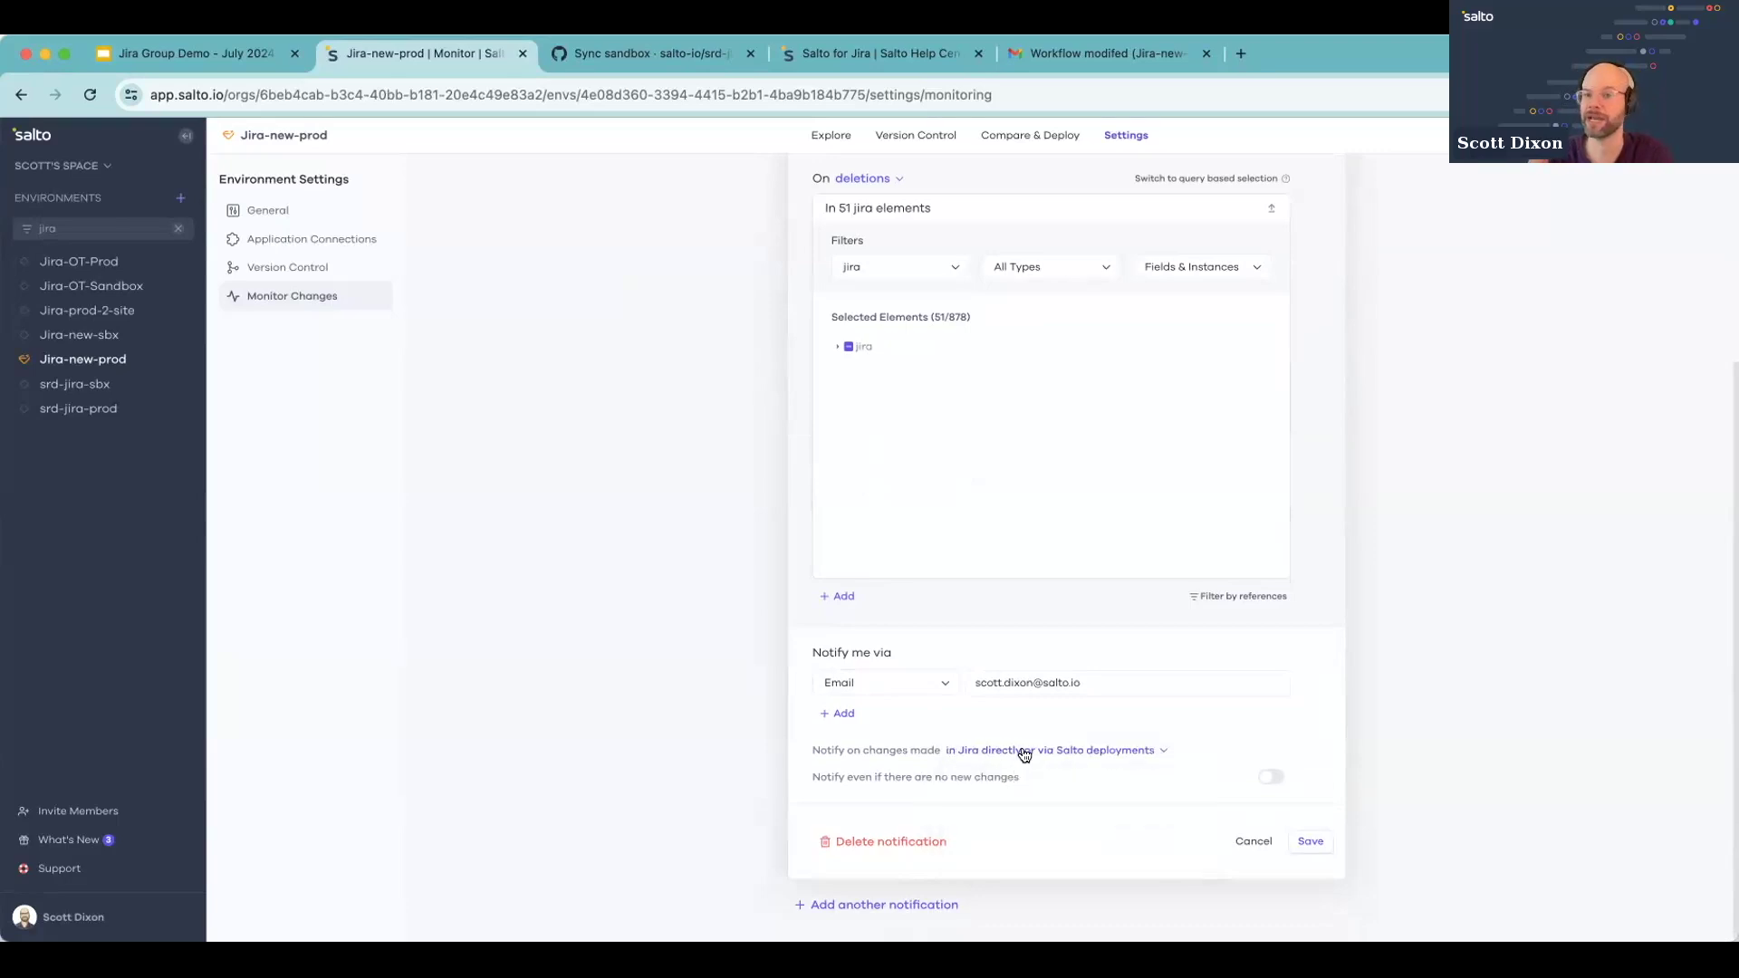
{"action": "left_click", "coordinate": [1024, 754]}
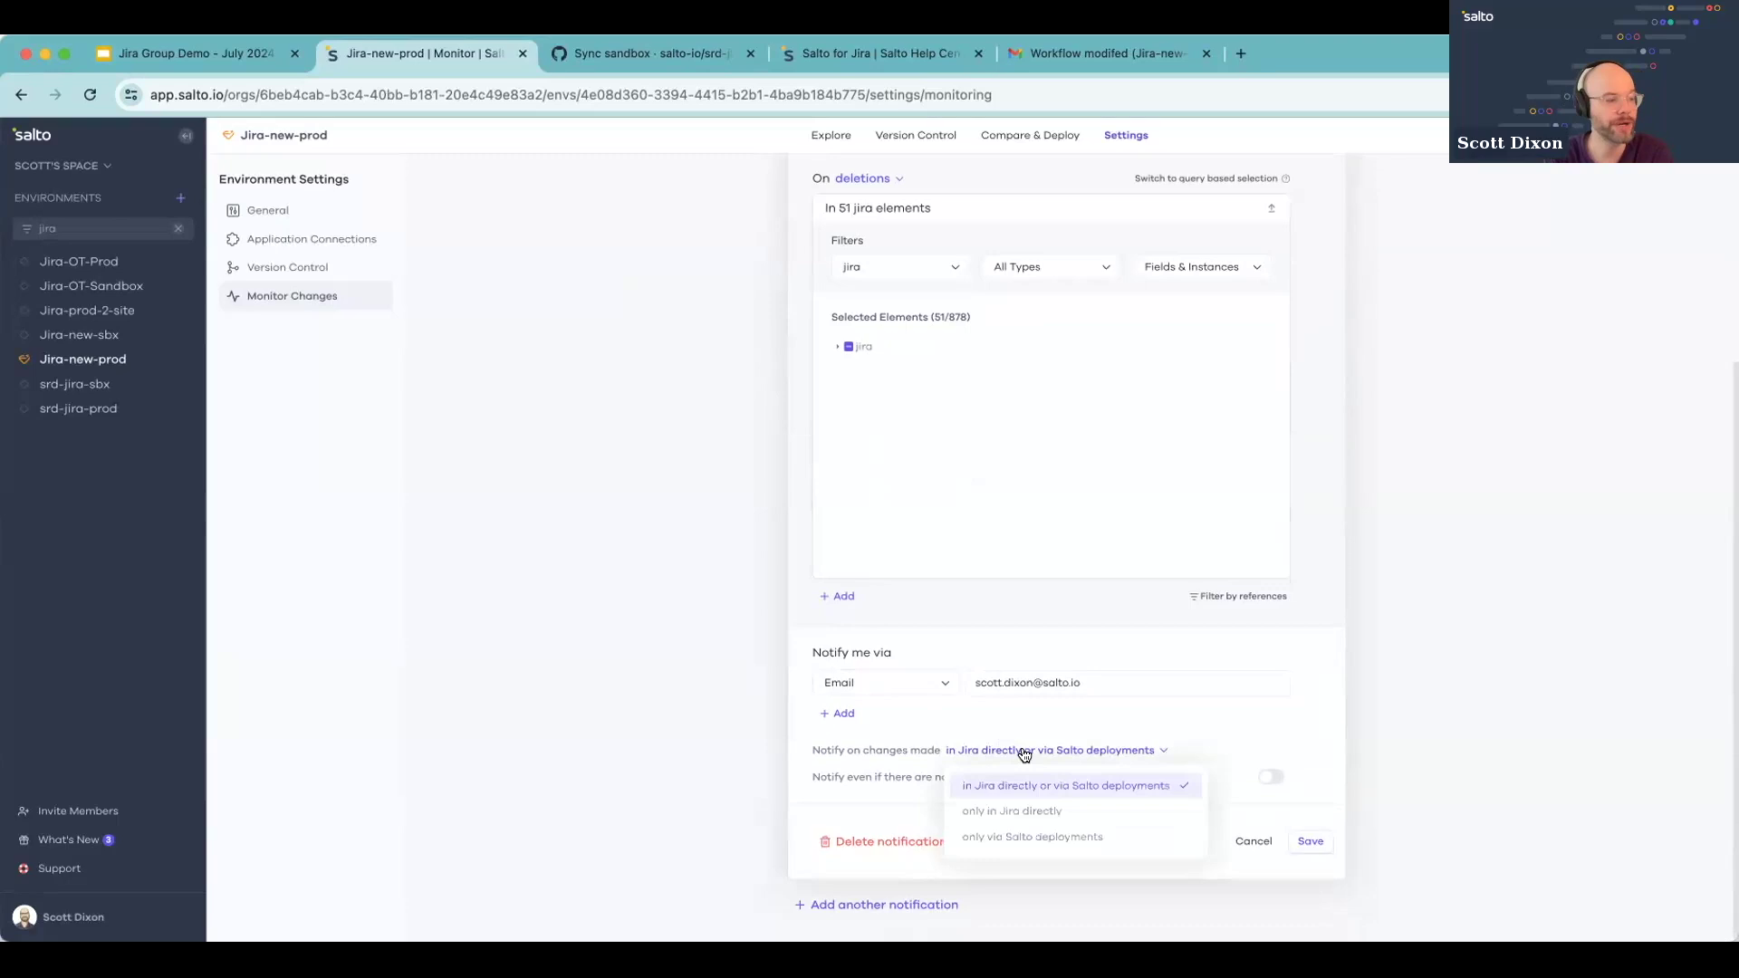
{"action": "left_click", "coordinate": [1022, 809]}
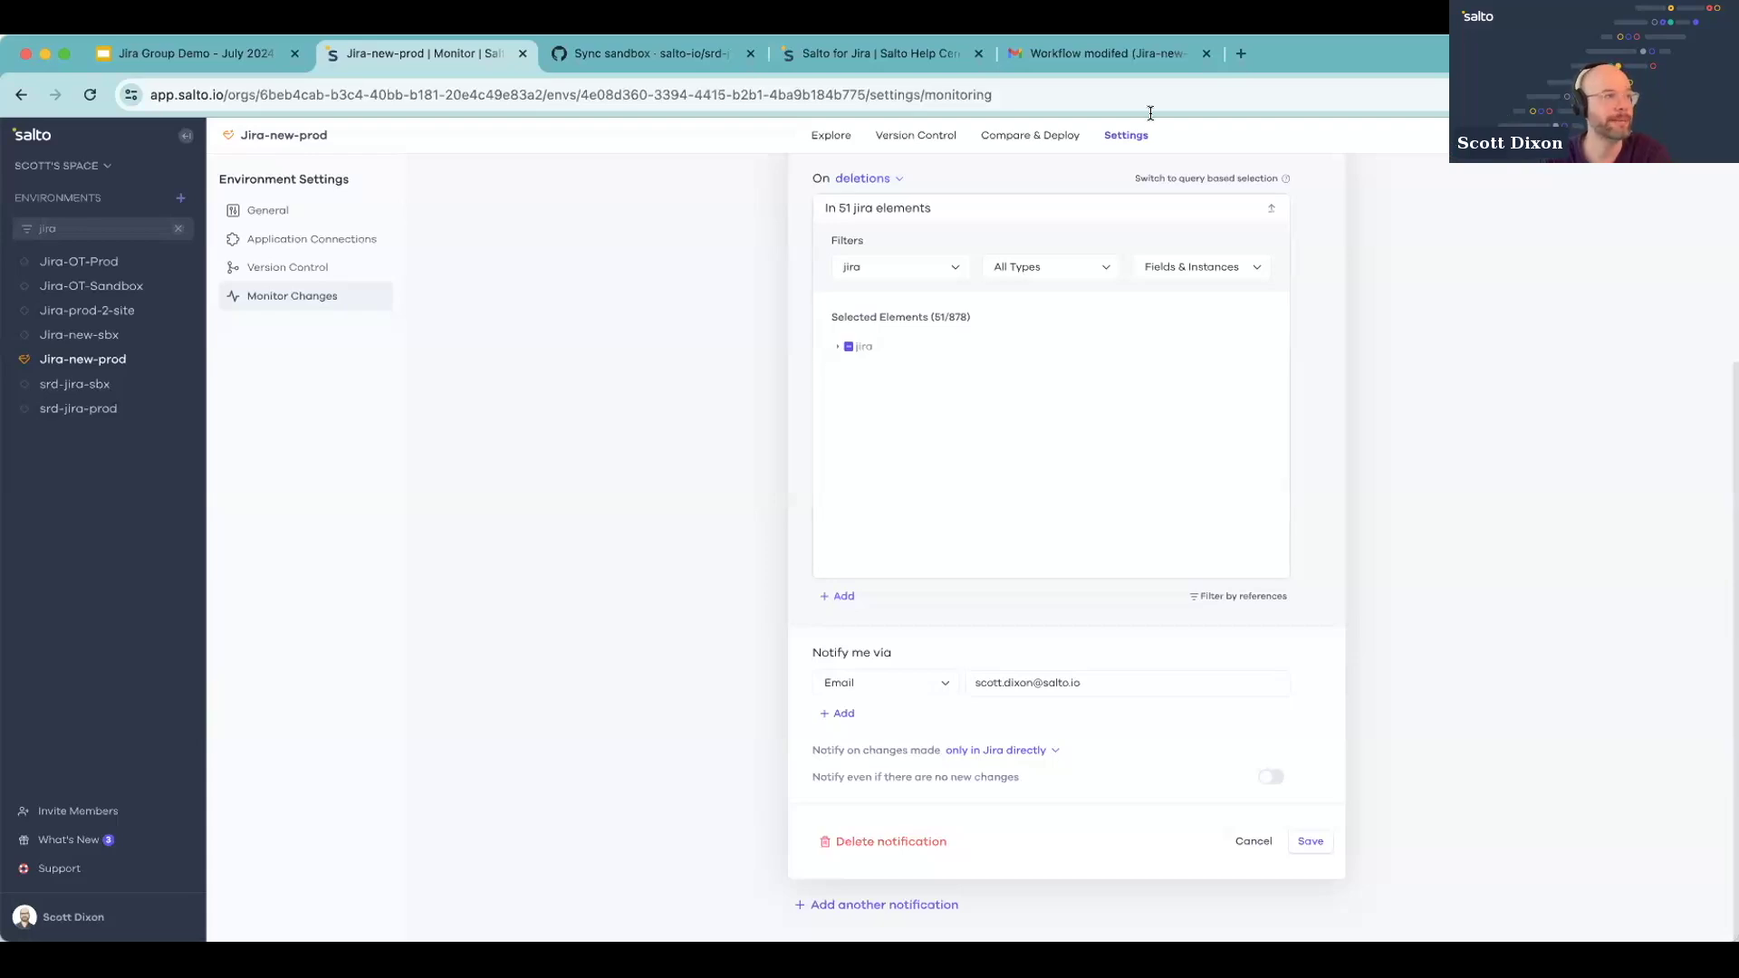
Step: View the Workflow modifed alert e-mail in Gmail with its attached detailed-changes-report.pdf, and return to Salto
{"action": "left_click", "coordinate": [1098, 55]}
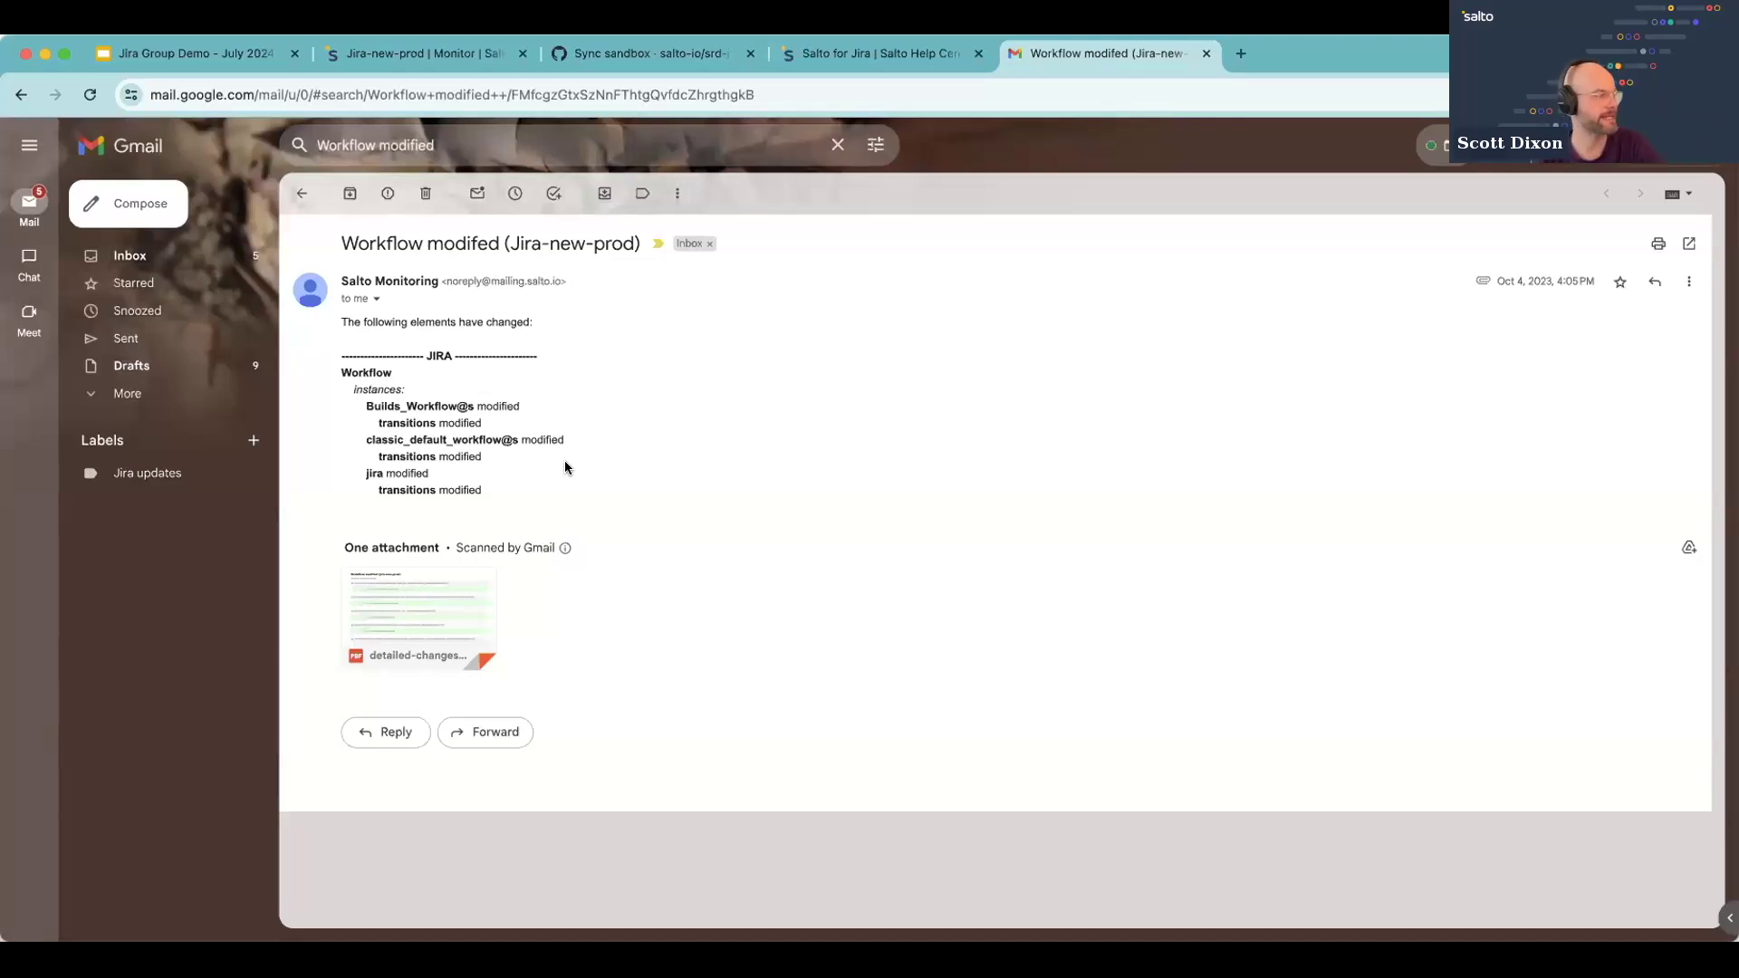
{"action": "left_click", "coordinate": [446, 598]}
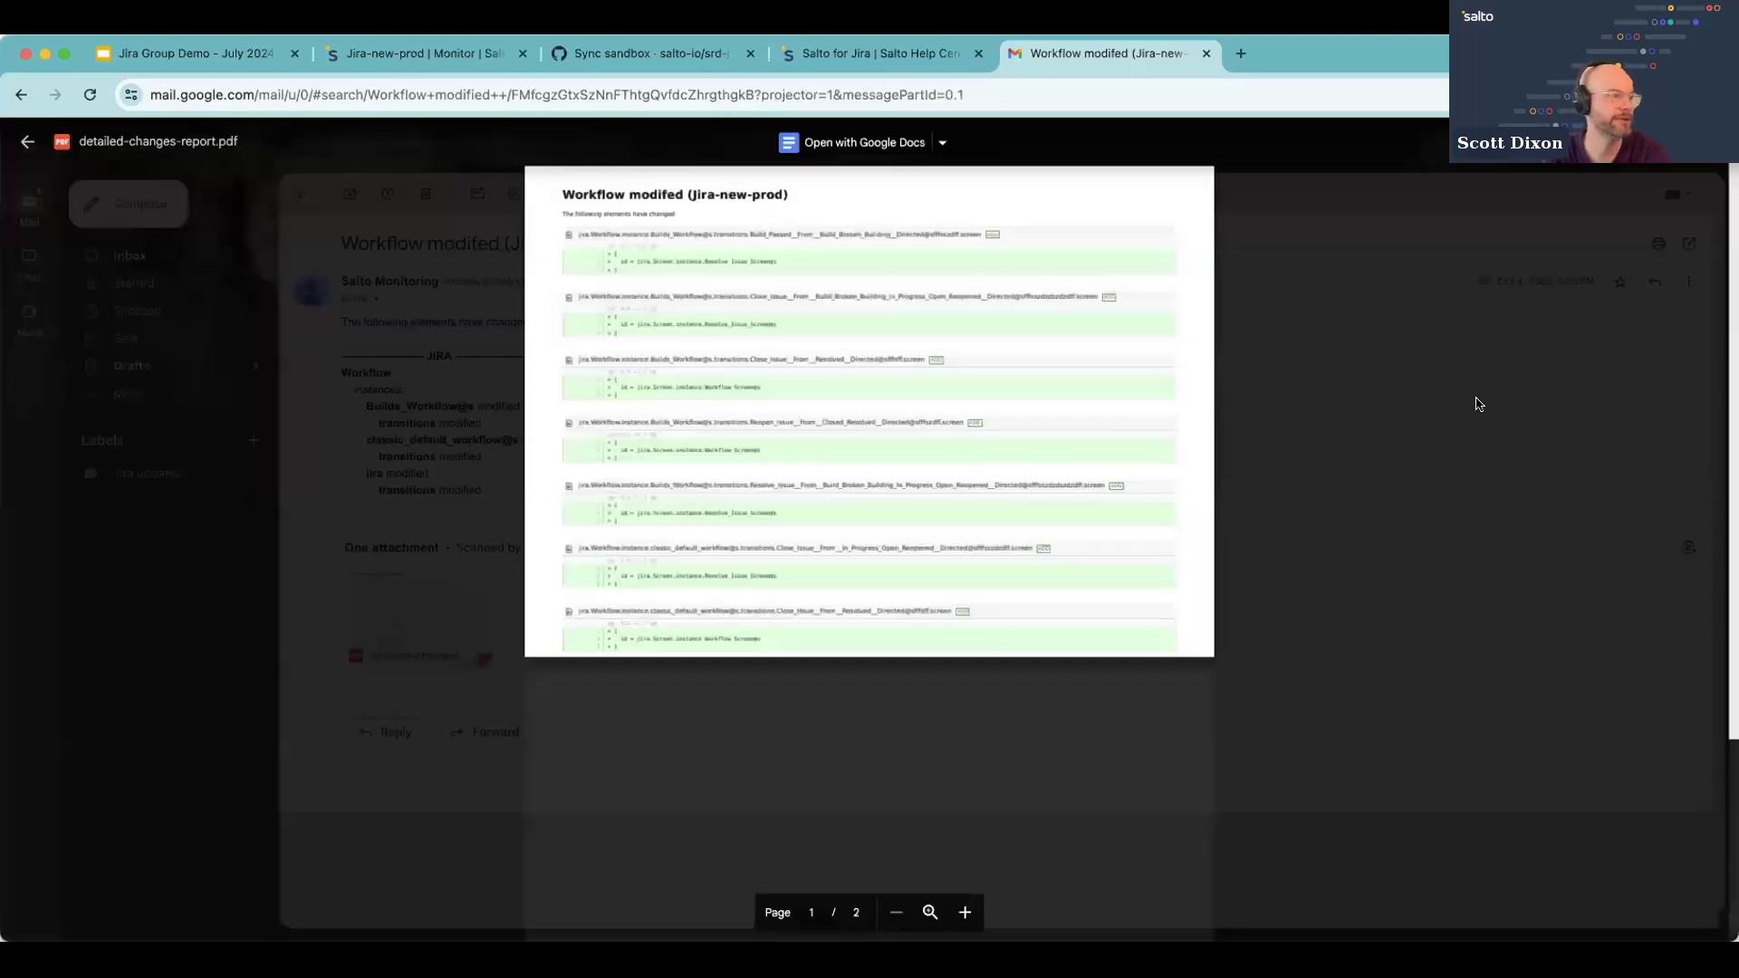
{"action": "left_click", "coordinate": [1491, 353]}
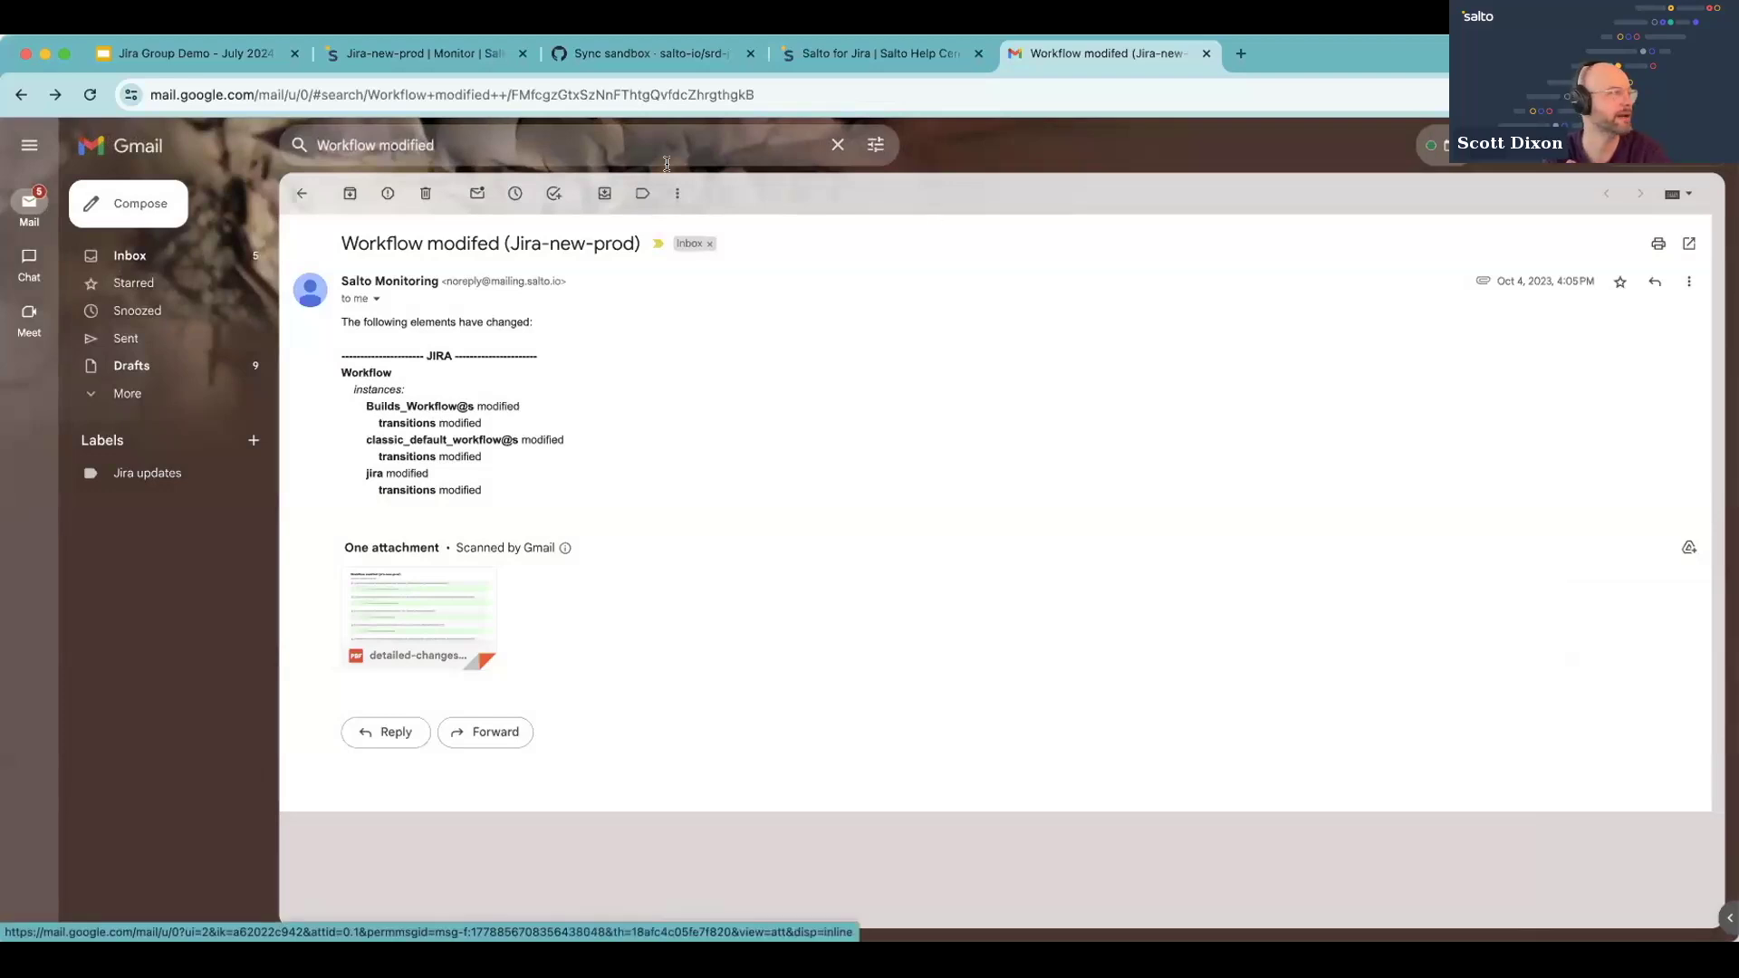
{"action": "left_click", "coordinate": [372, 56]}
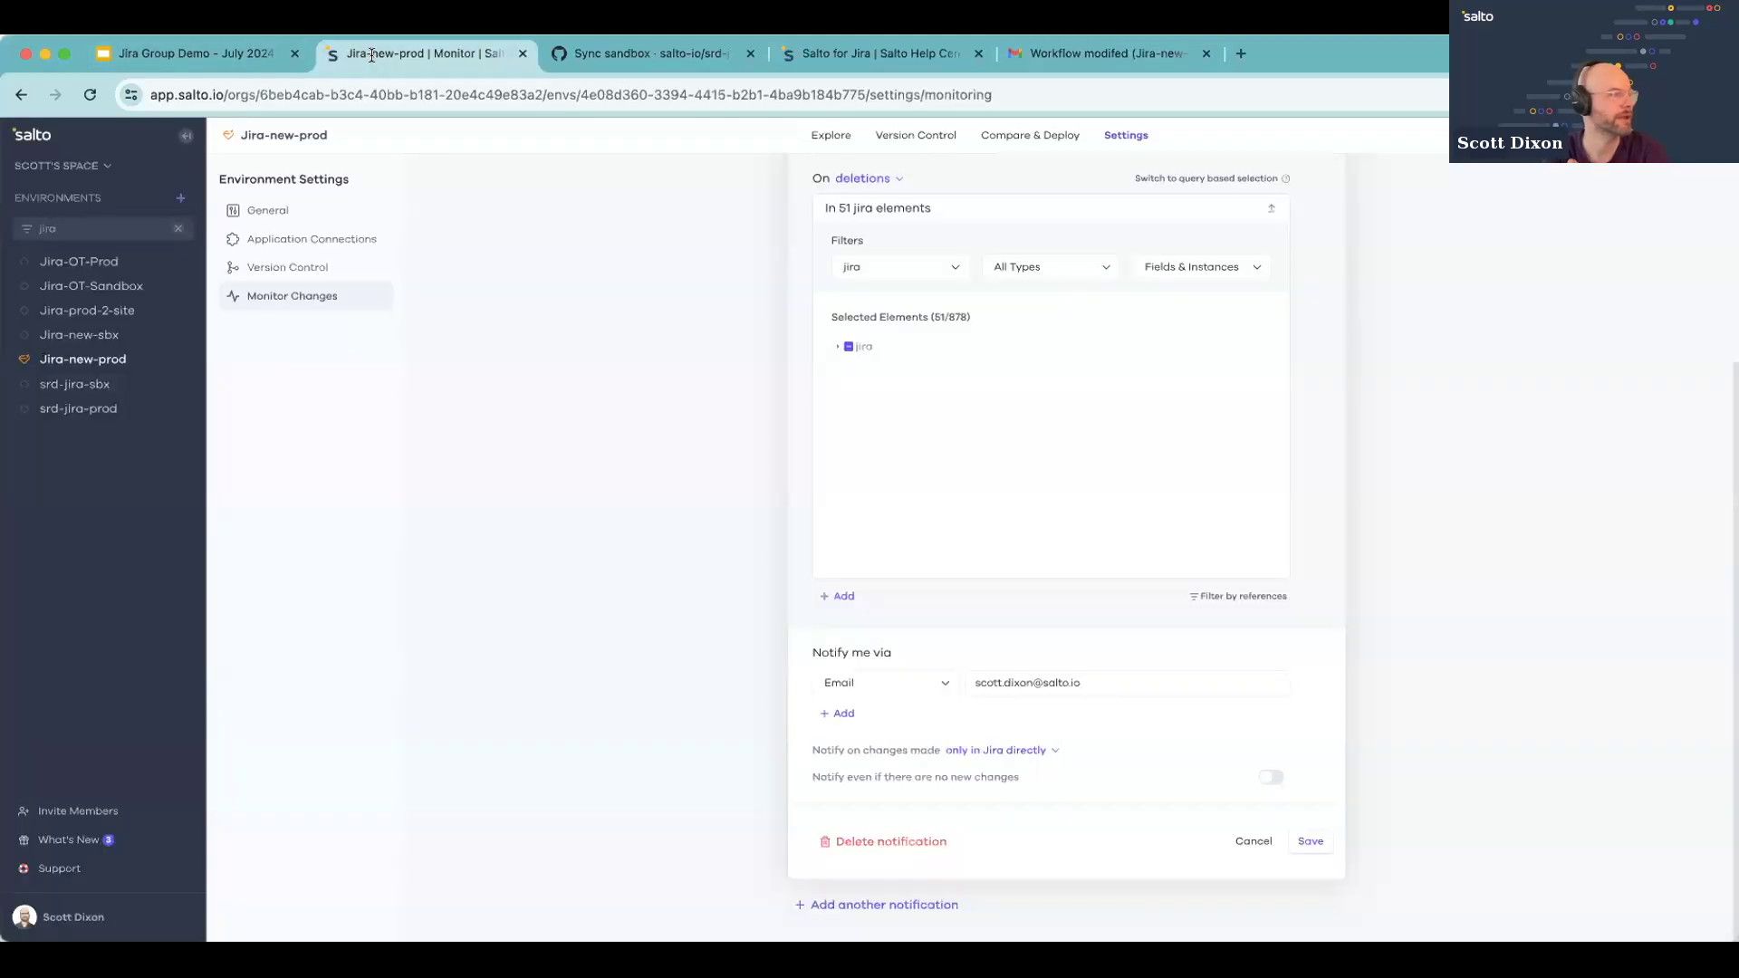
Step: Preview the push of Jira-new-prod's unpushed files from version control, widening the file list to show full file names
{"action": "left_click", "coordinate": [942, 142]}
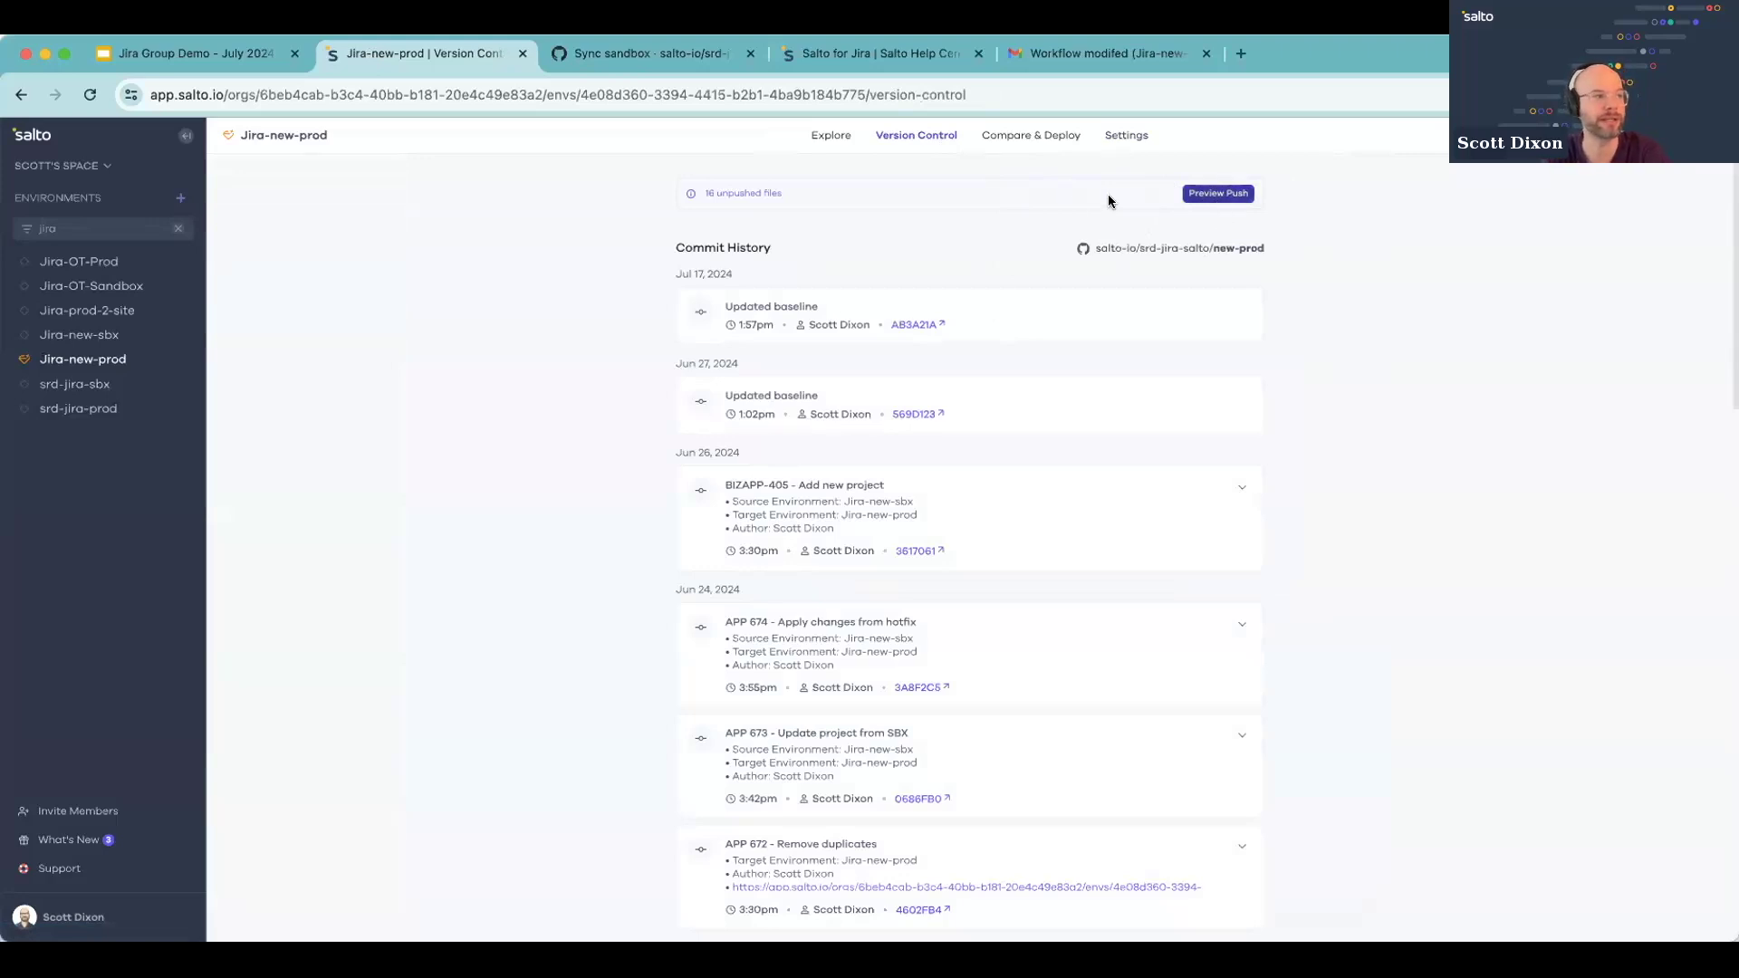
{"action": "left_click", "coordinate": [1220, 193]}
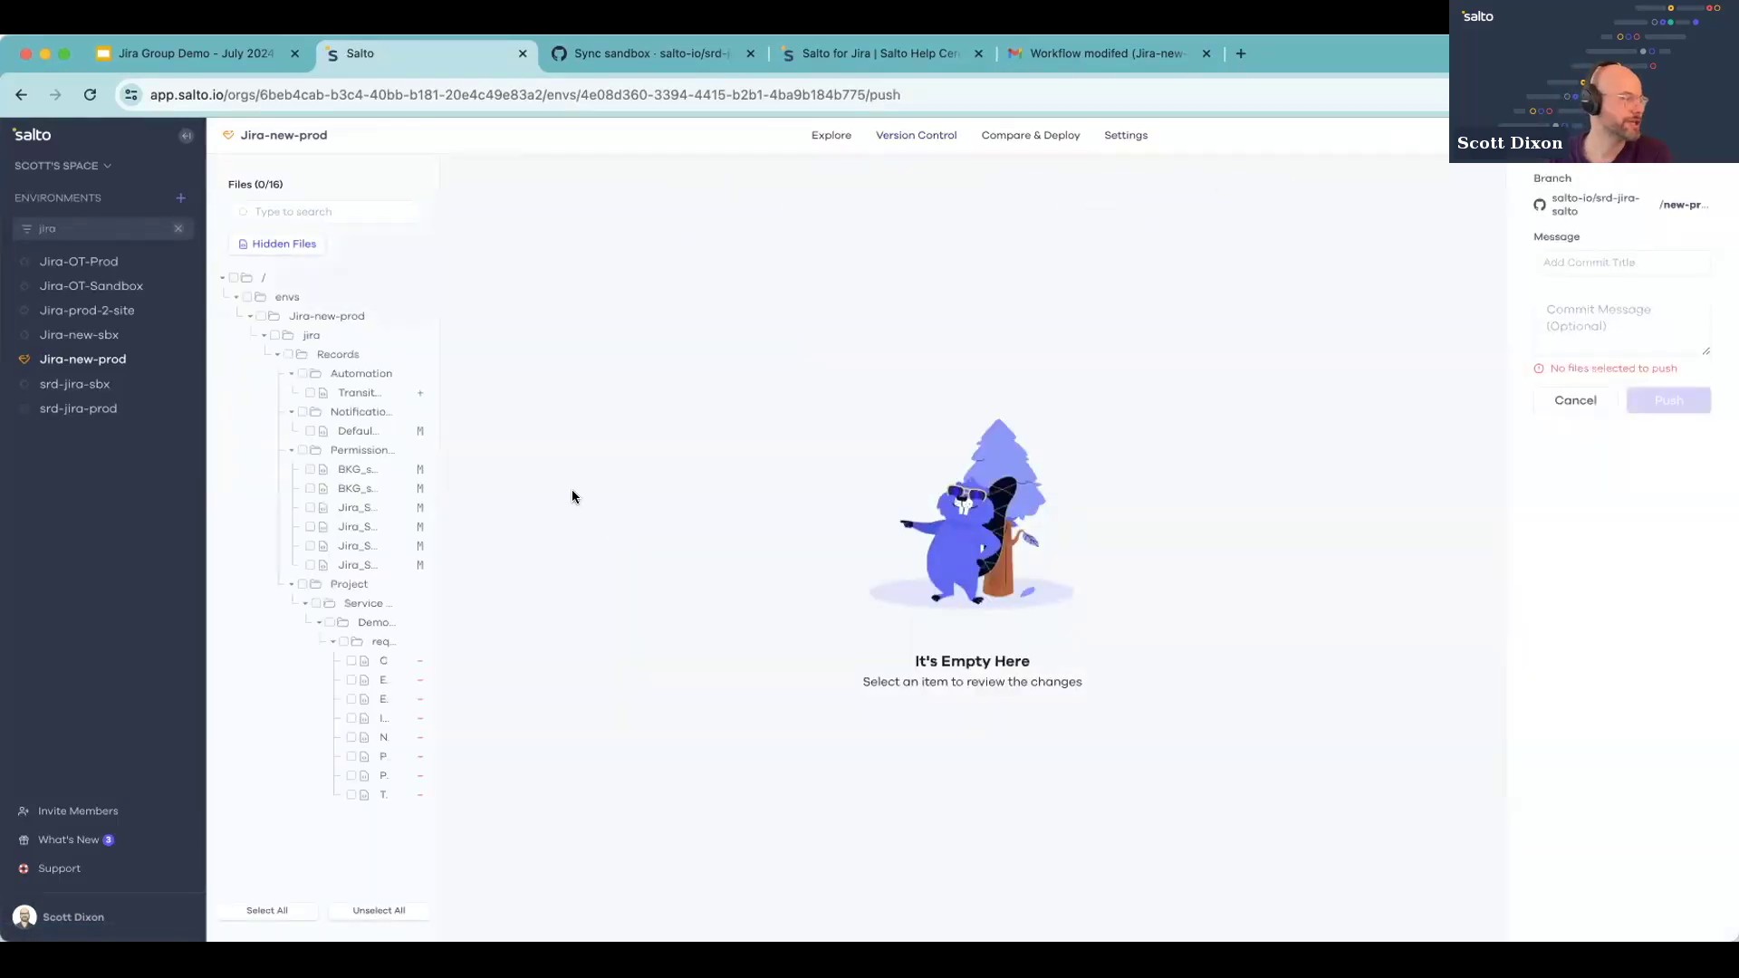
{"action": "left_click_drag", "start_coordinate": [441, 445], "coordinate": [766, 442]}
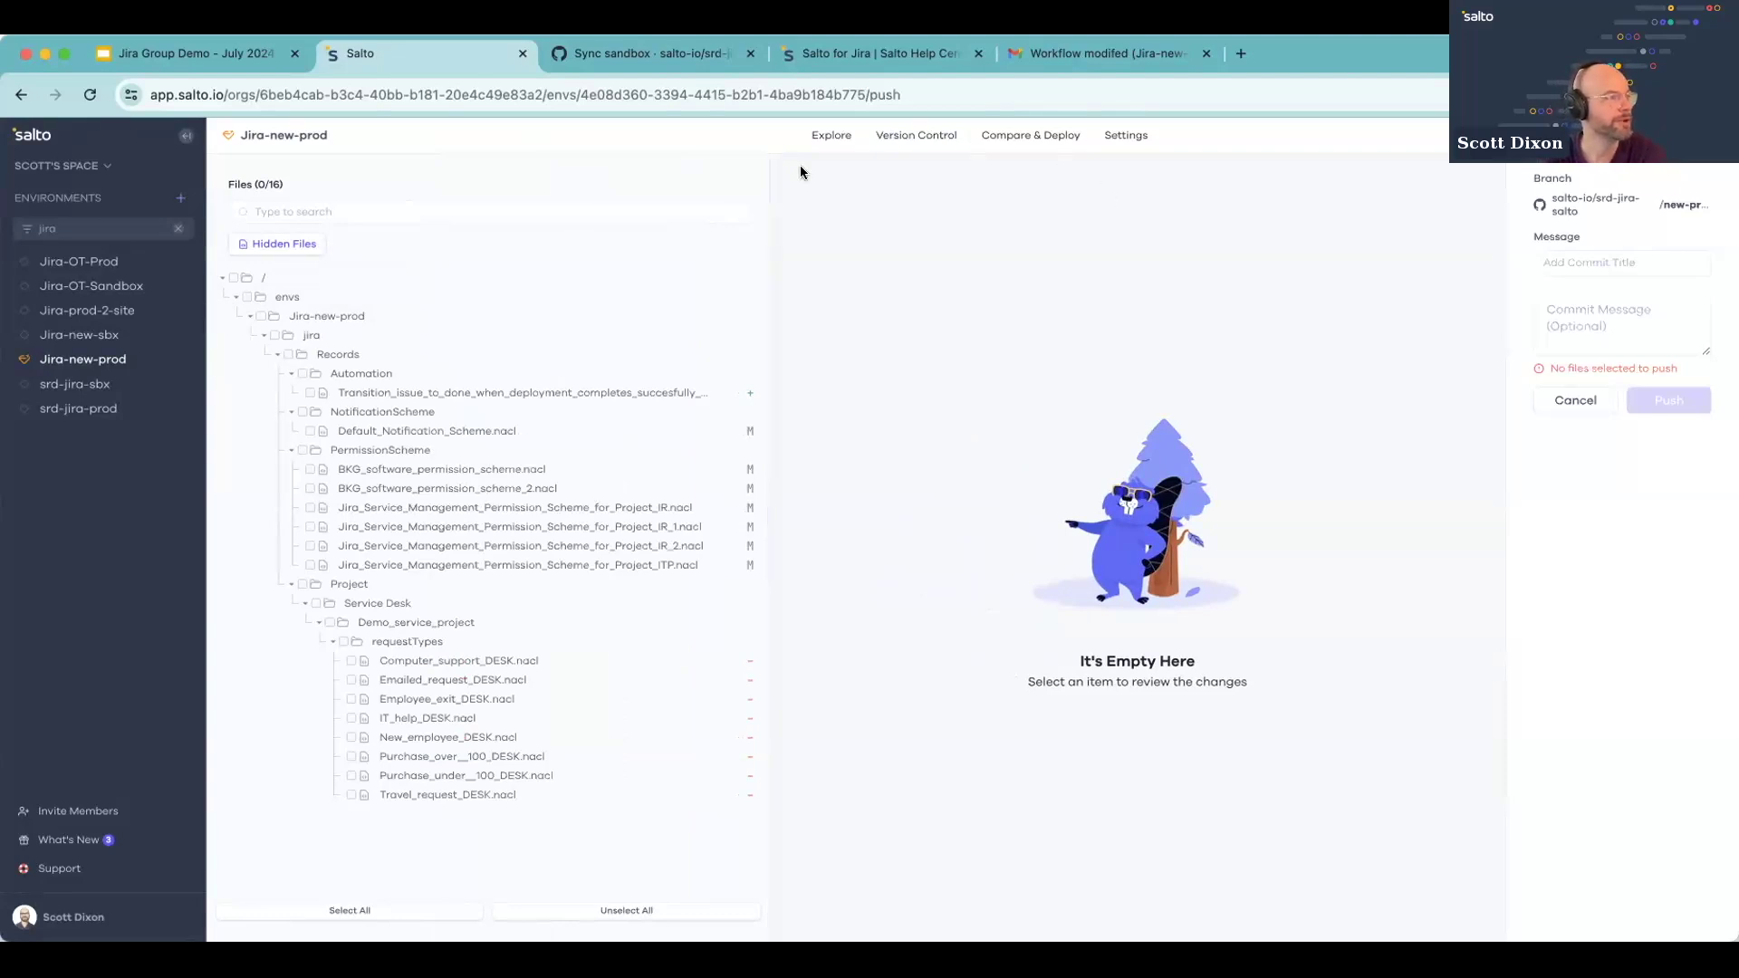
Step: Push only the Transition_issue_to_done automation file with the suggested commit title about a colleague's changes, and check the commit history
{"action": "left_click", "coordinate": [311, 393]}
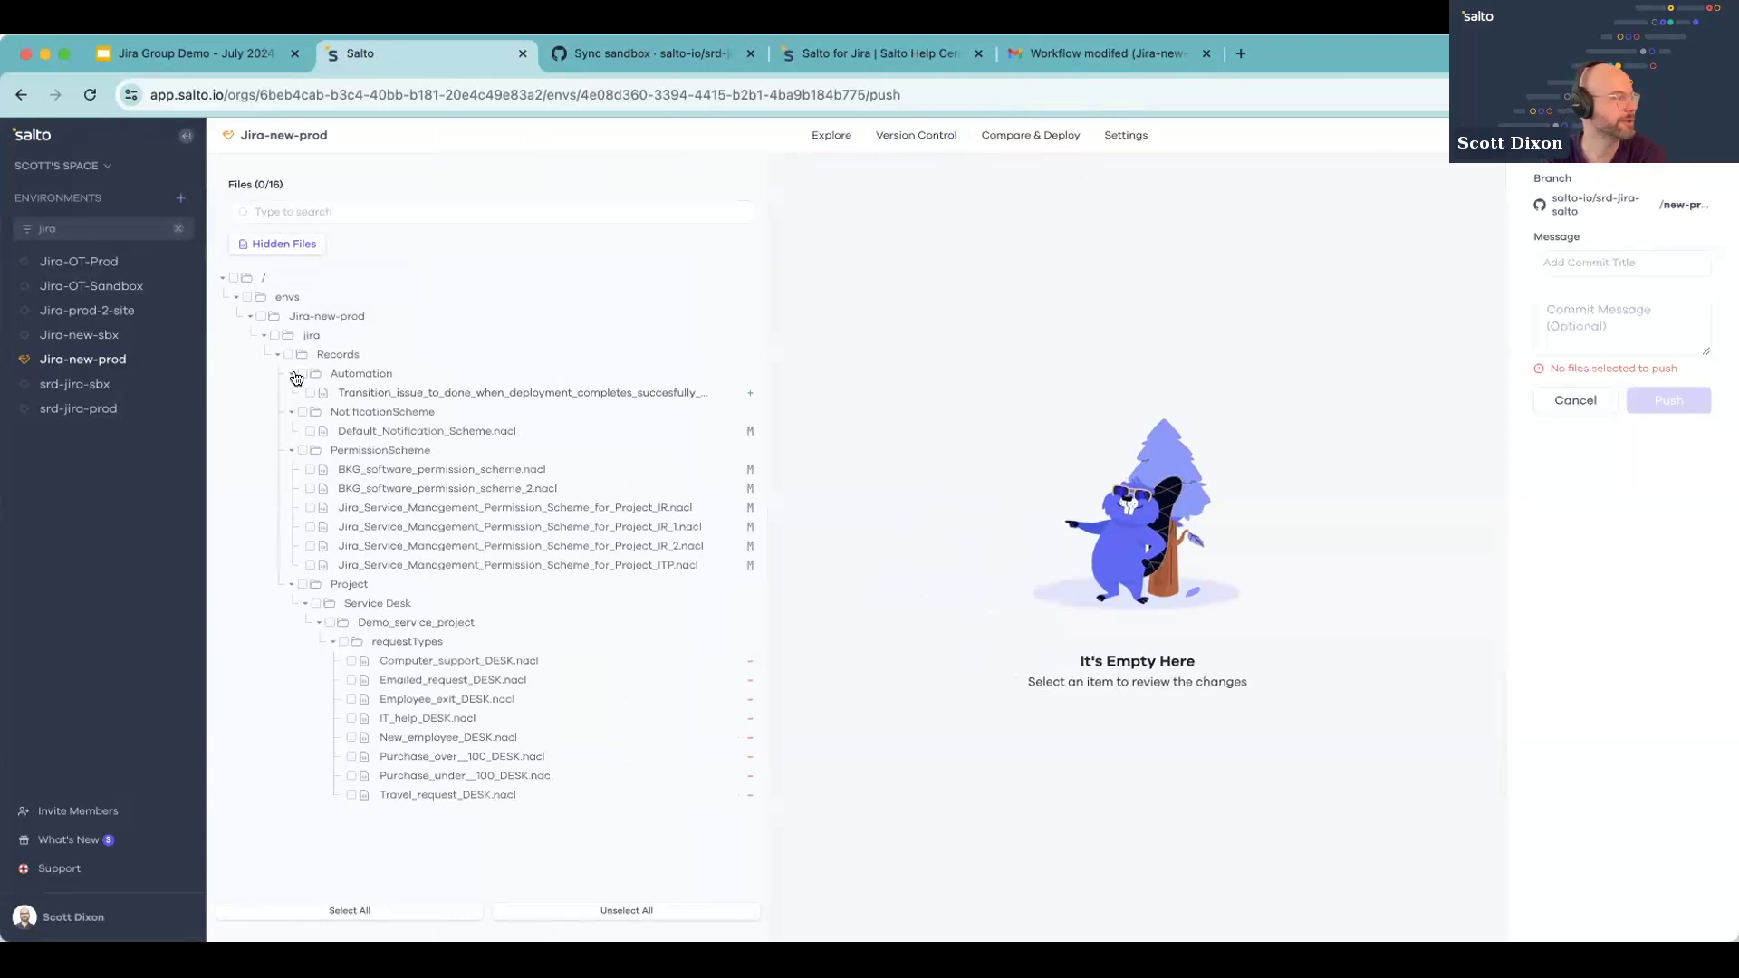
{"action": "left_click", "coordinate": [469, 392]}
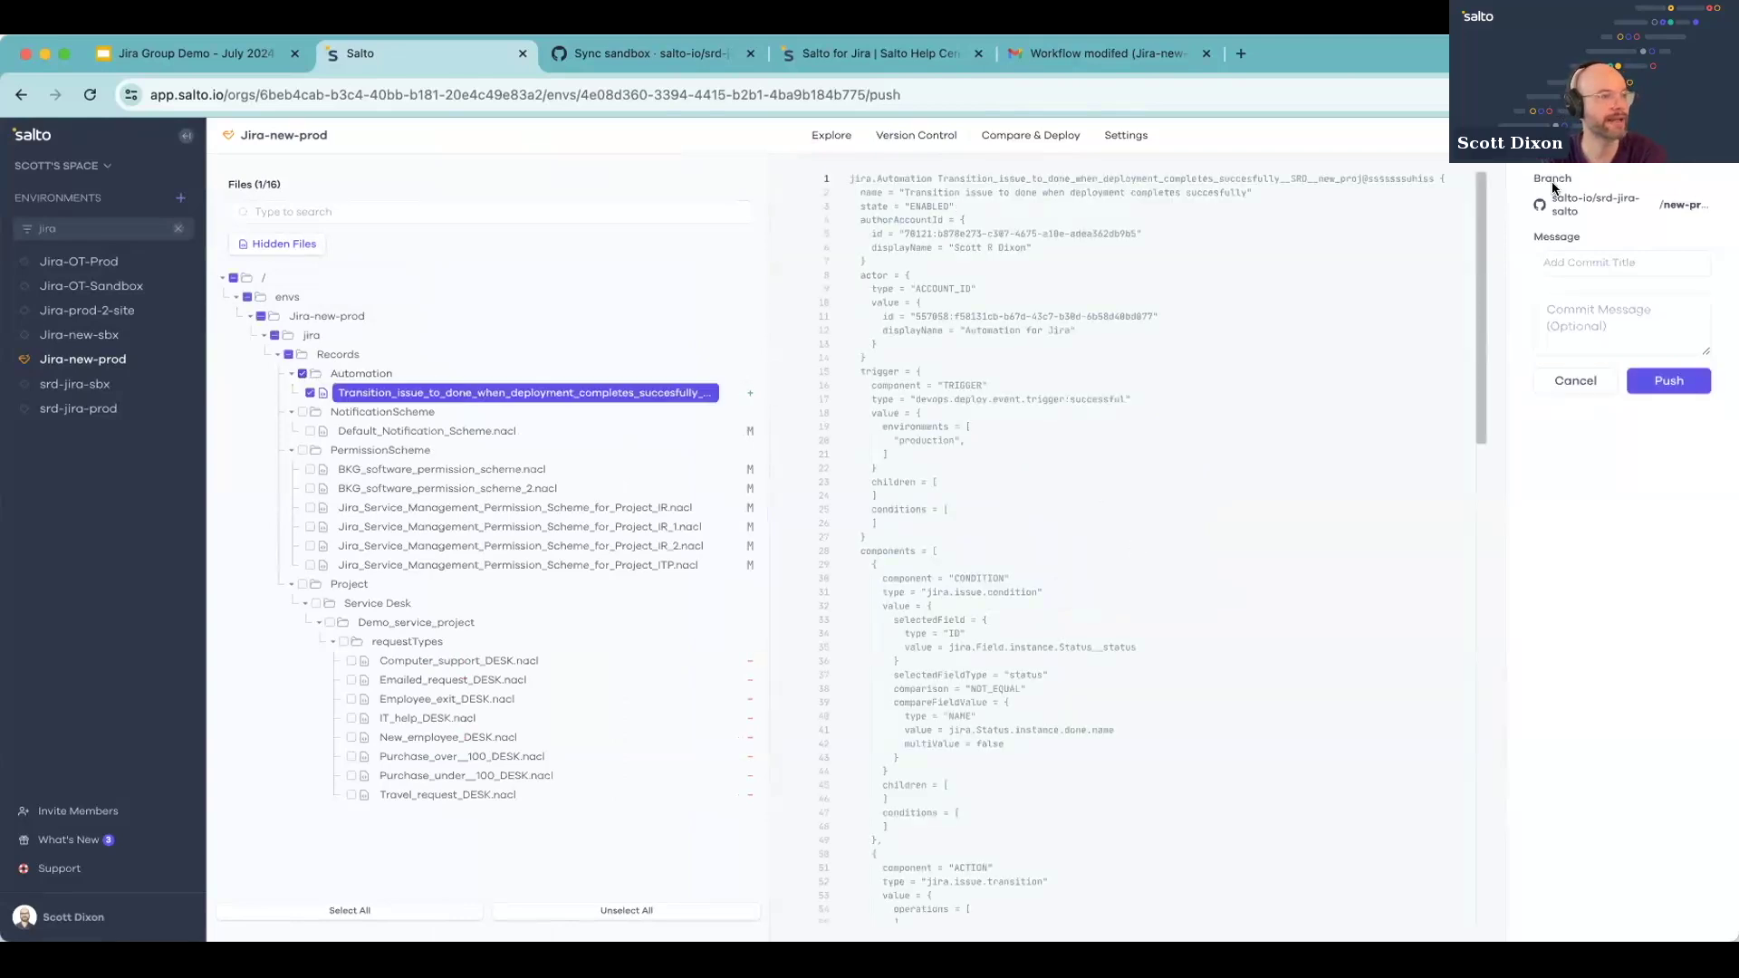
{"action": "left_click", "coordinate": [1586, 262]}
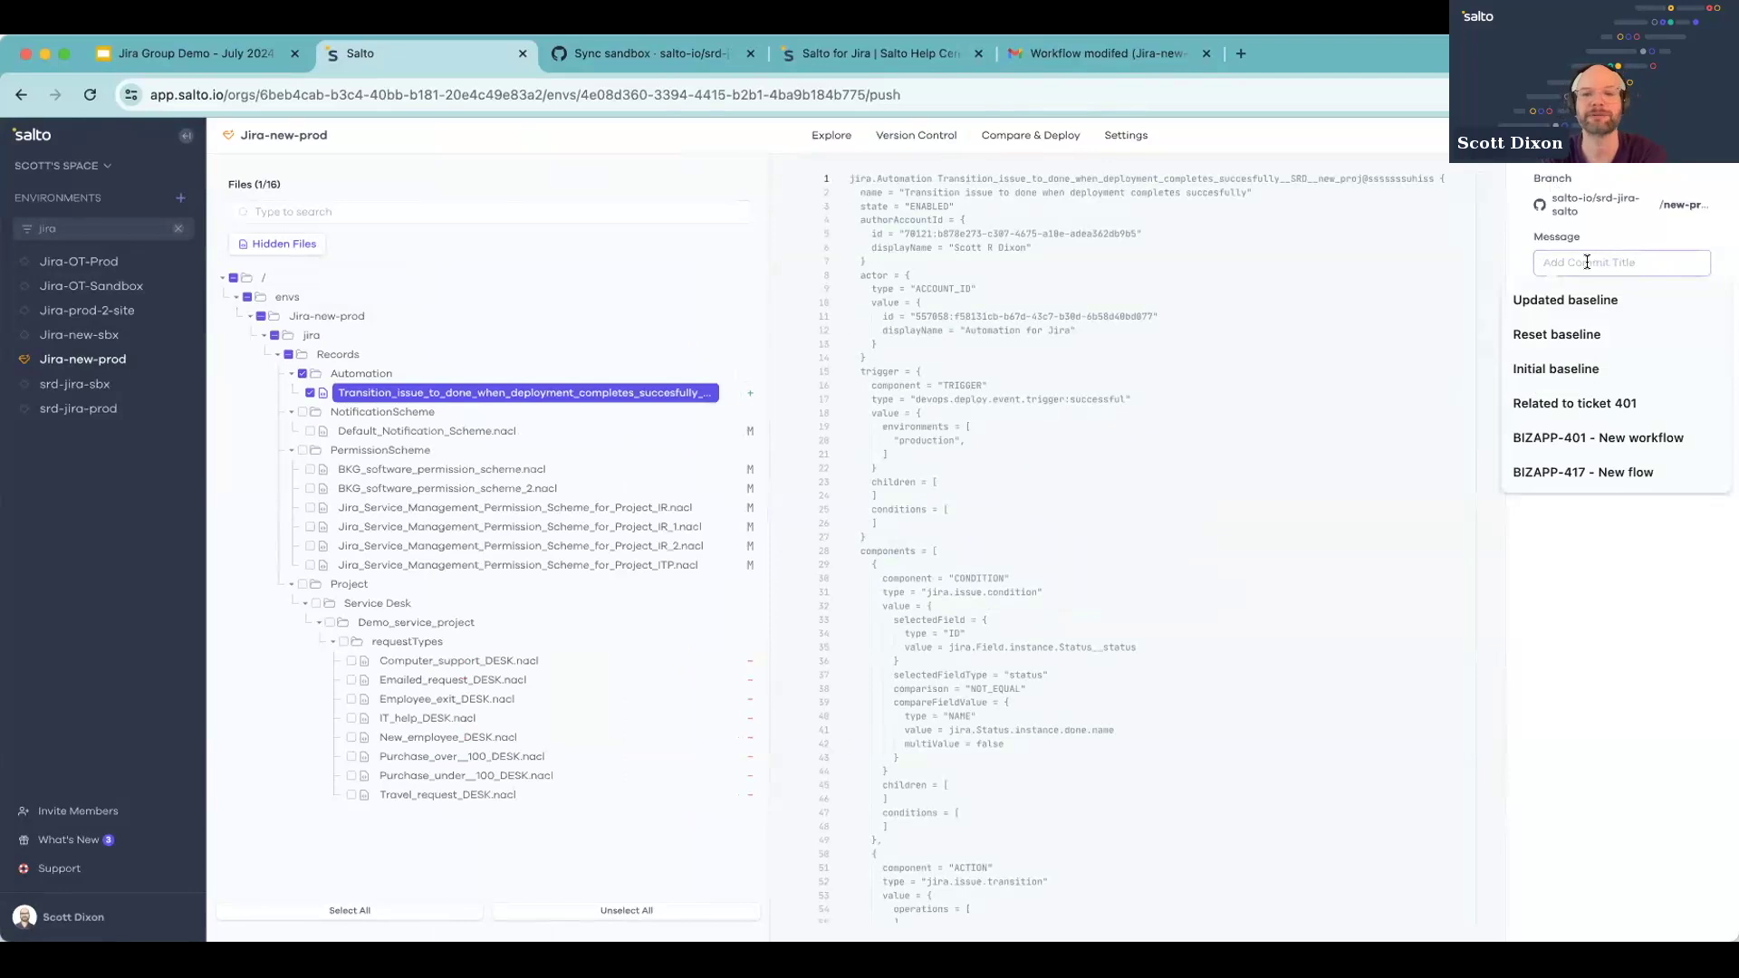
{"action": "type", "text": "Related to ticket 401"}
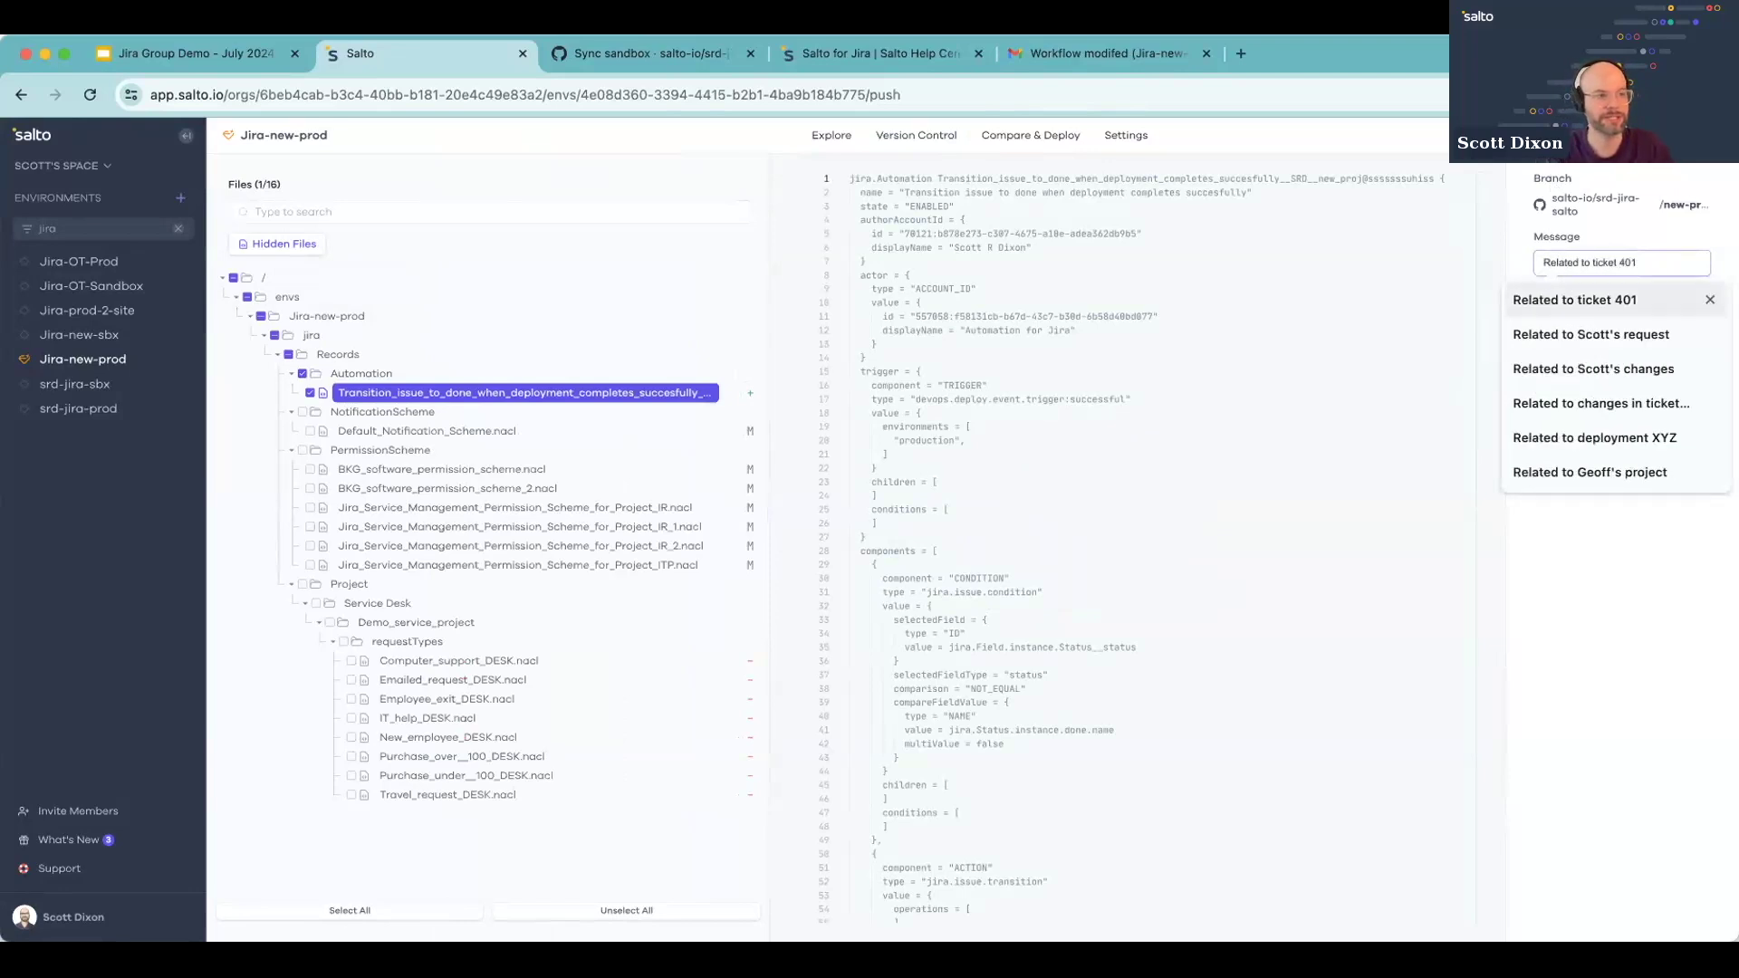
{"action": "key", "text": "Down"}
{"action": "key", "text": "Down"}
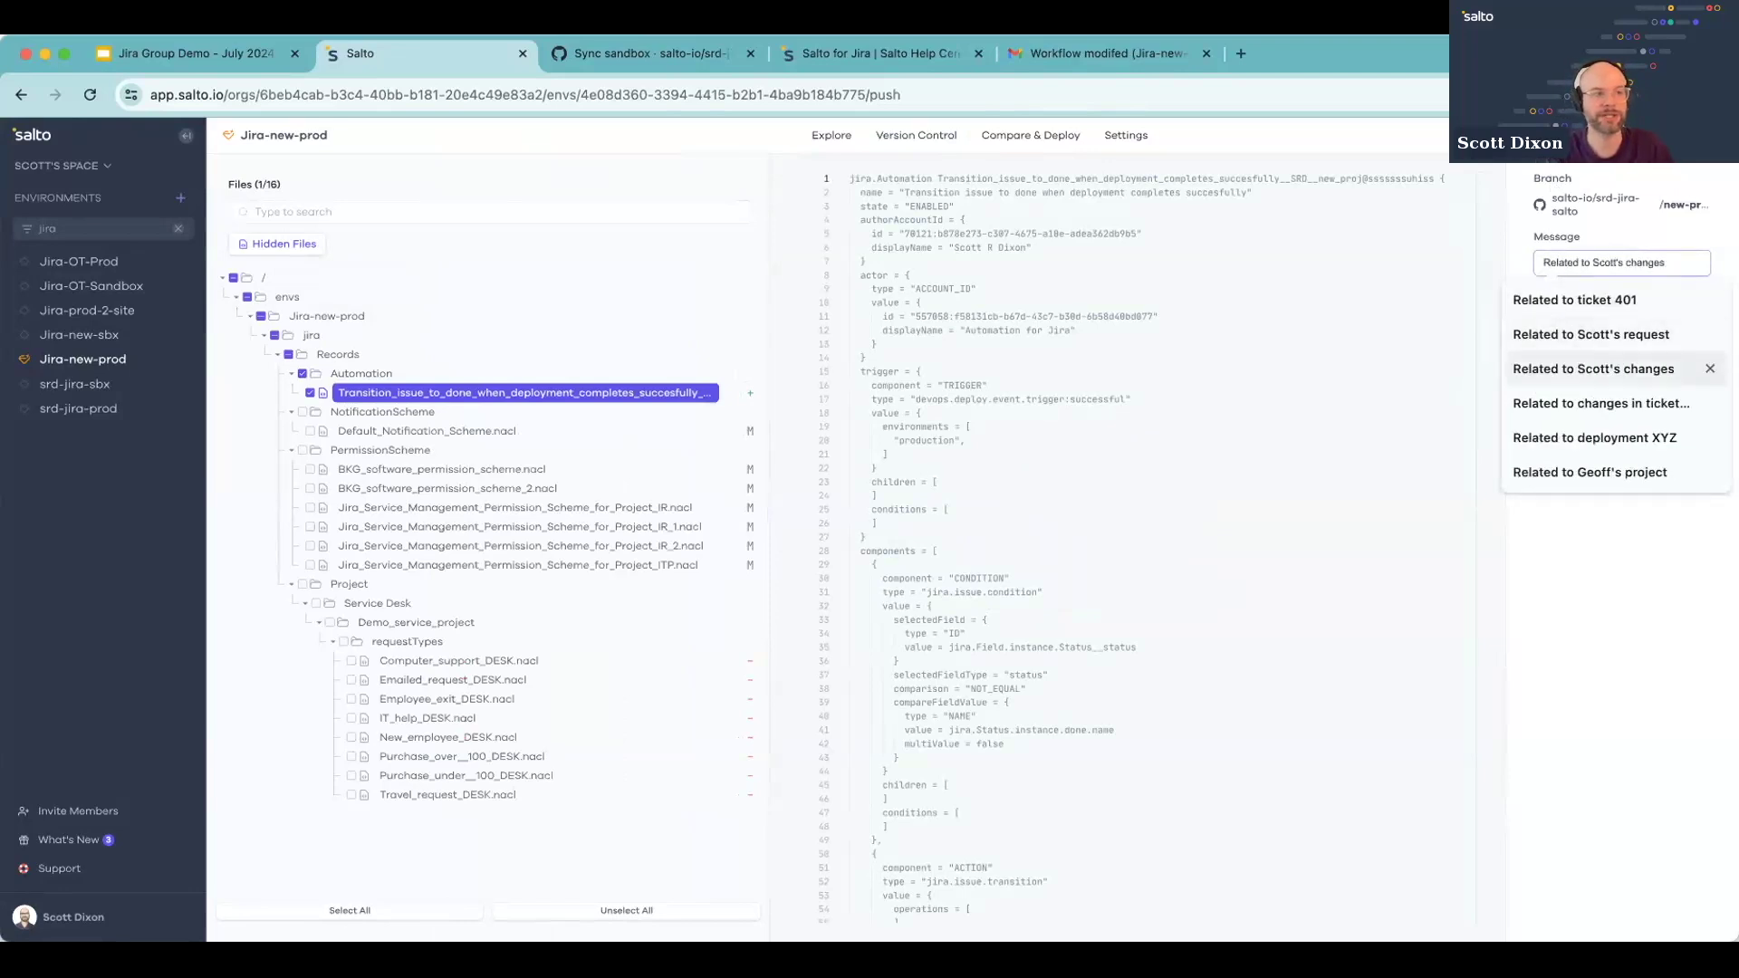
{"action": "key", "text": "Return"}
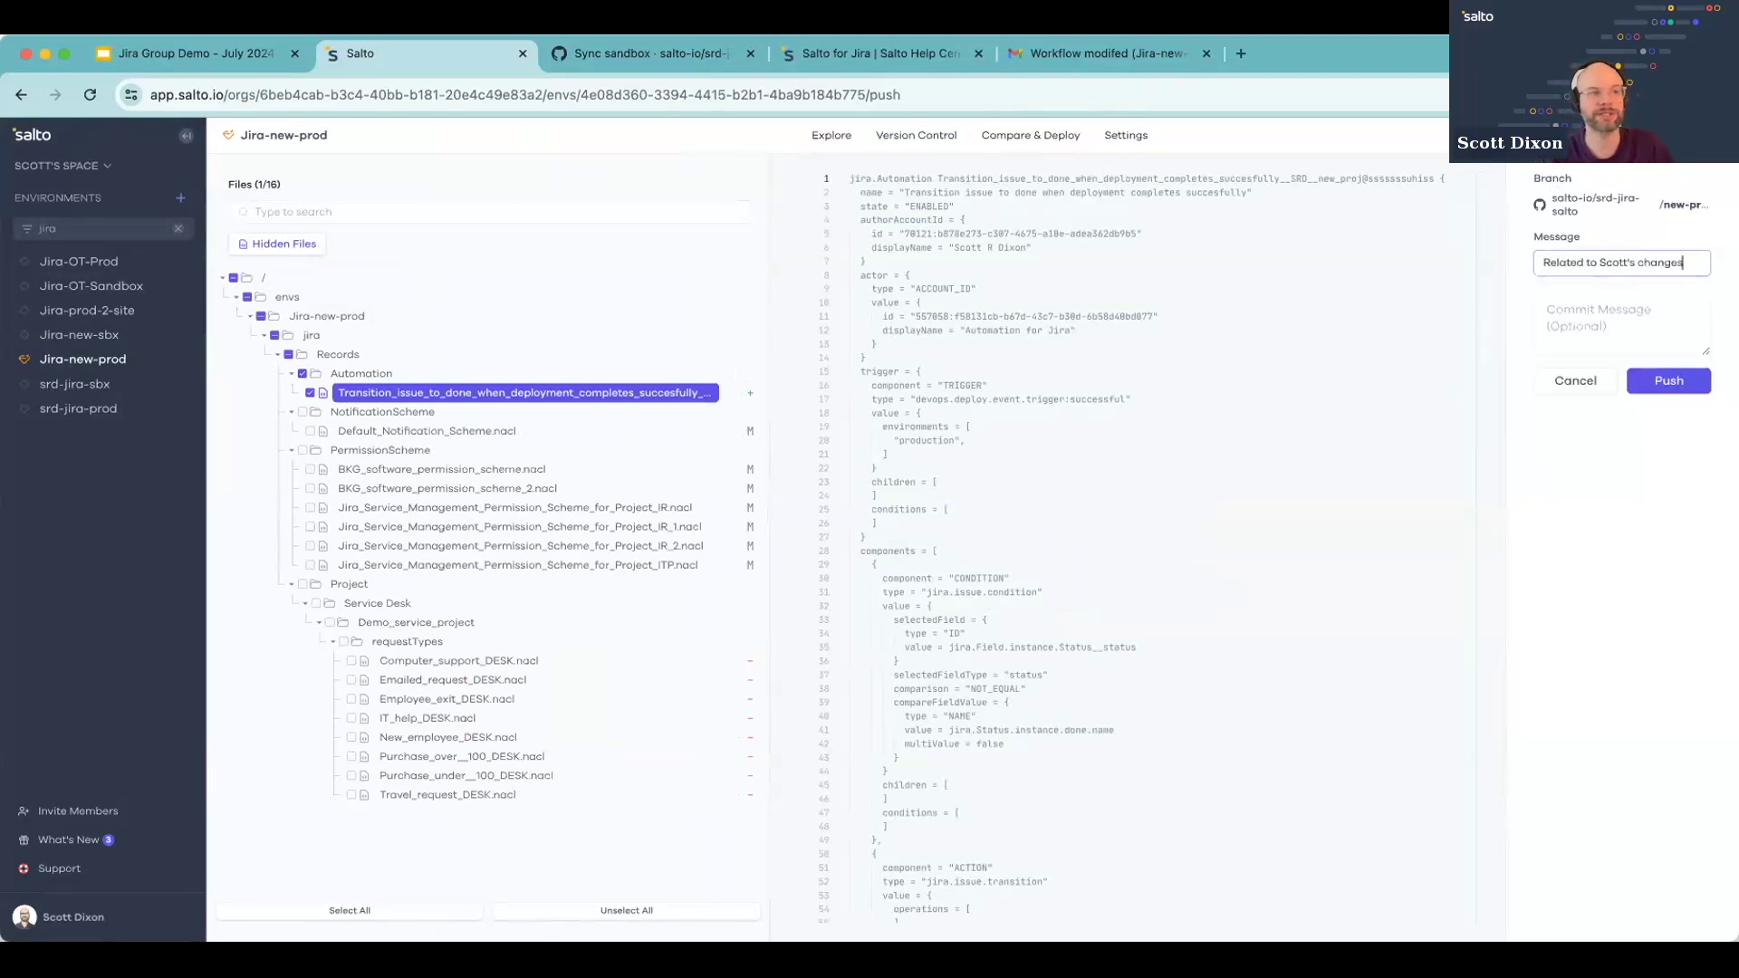
{"action": "left_click", "coordinate": [1652, 383]}
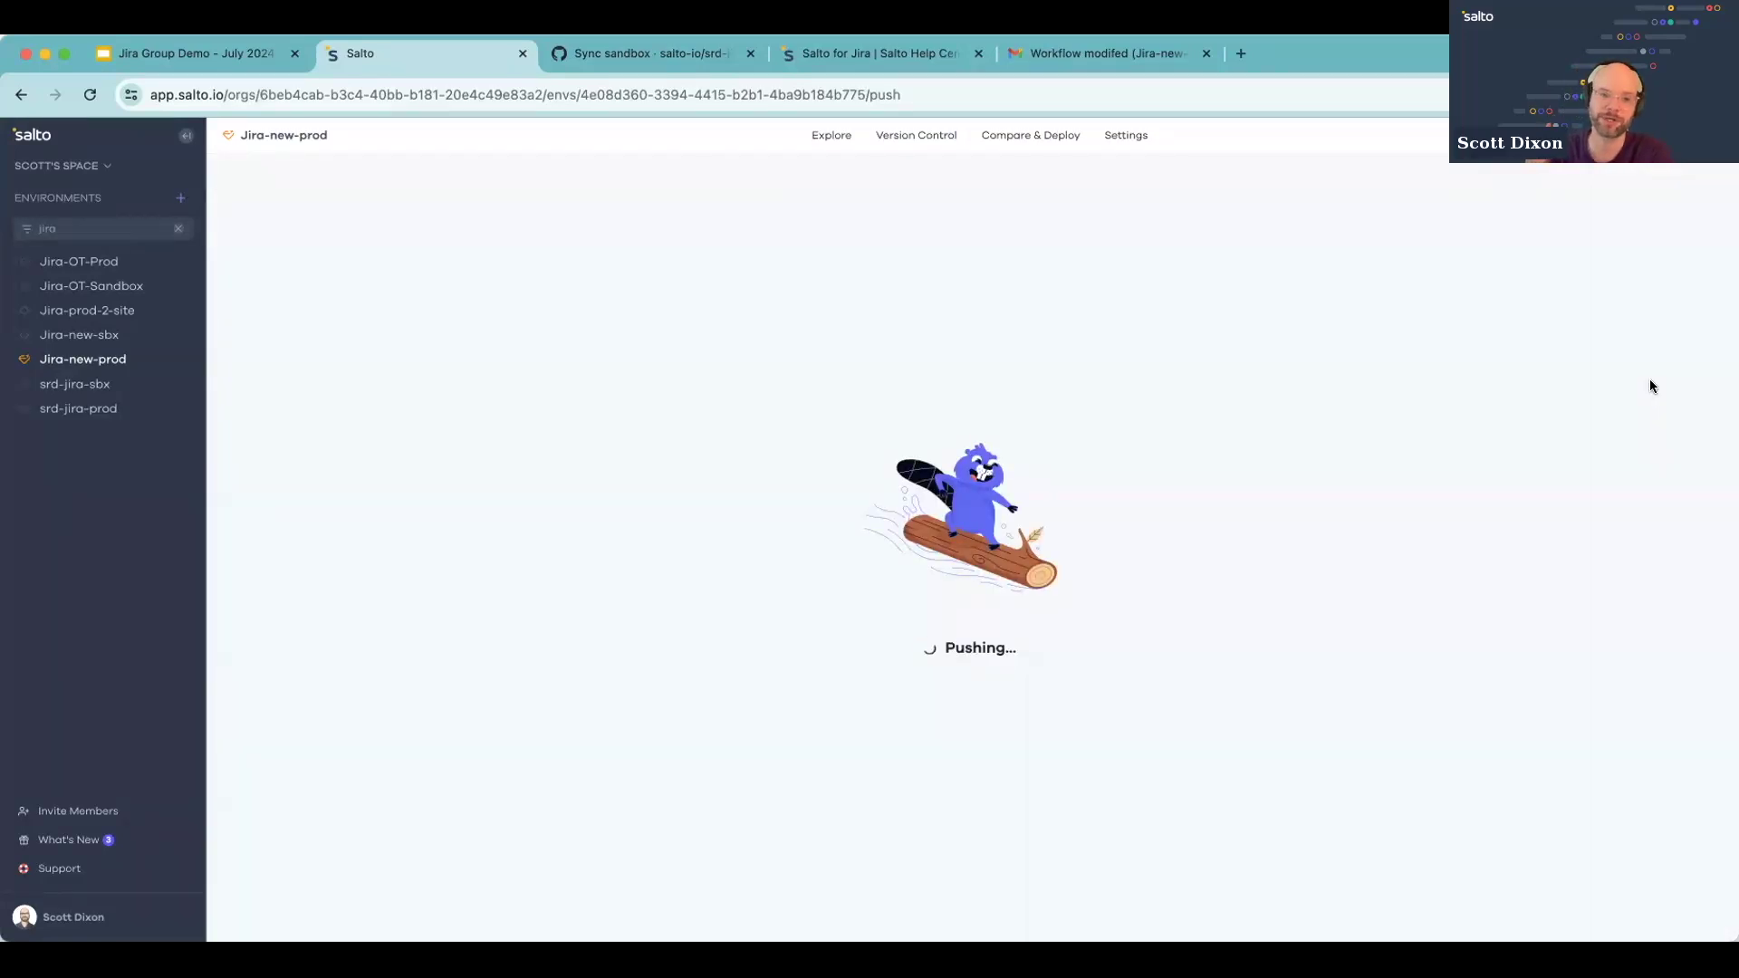
{"action": "left_click", "coordinate": [947, 138]}
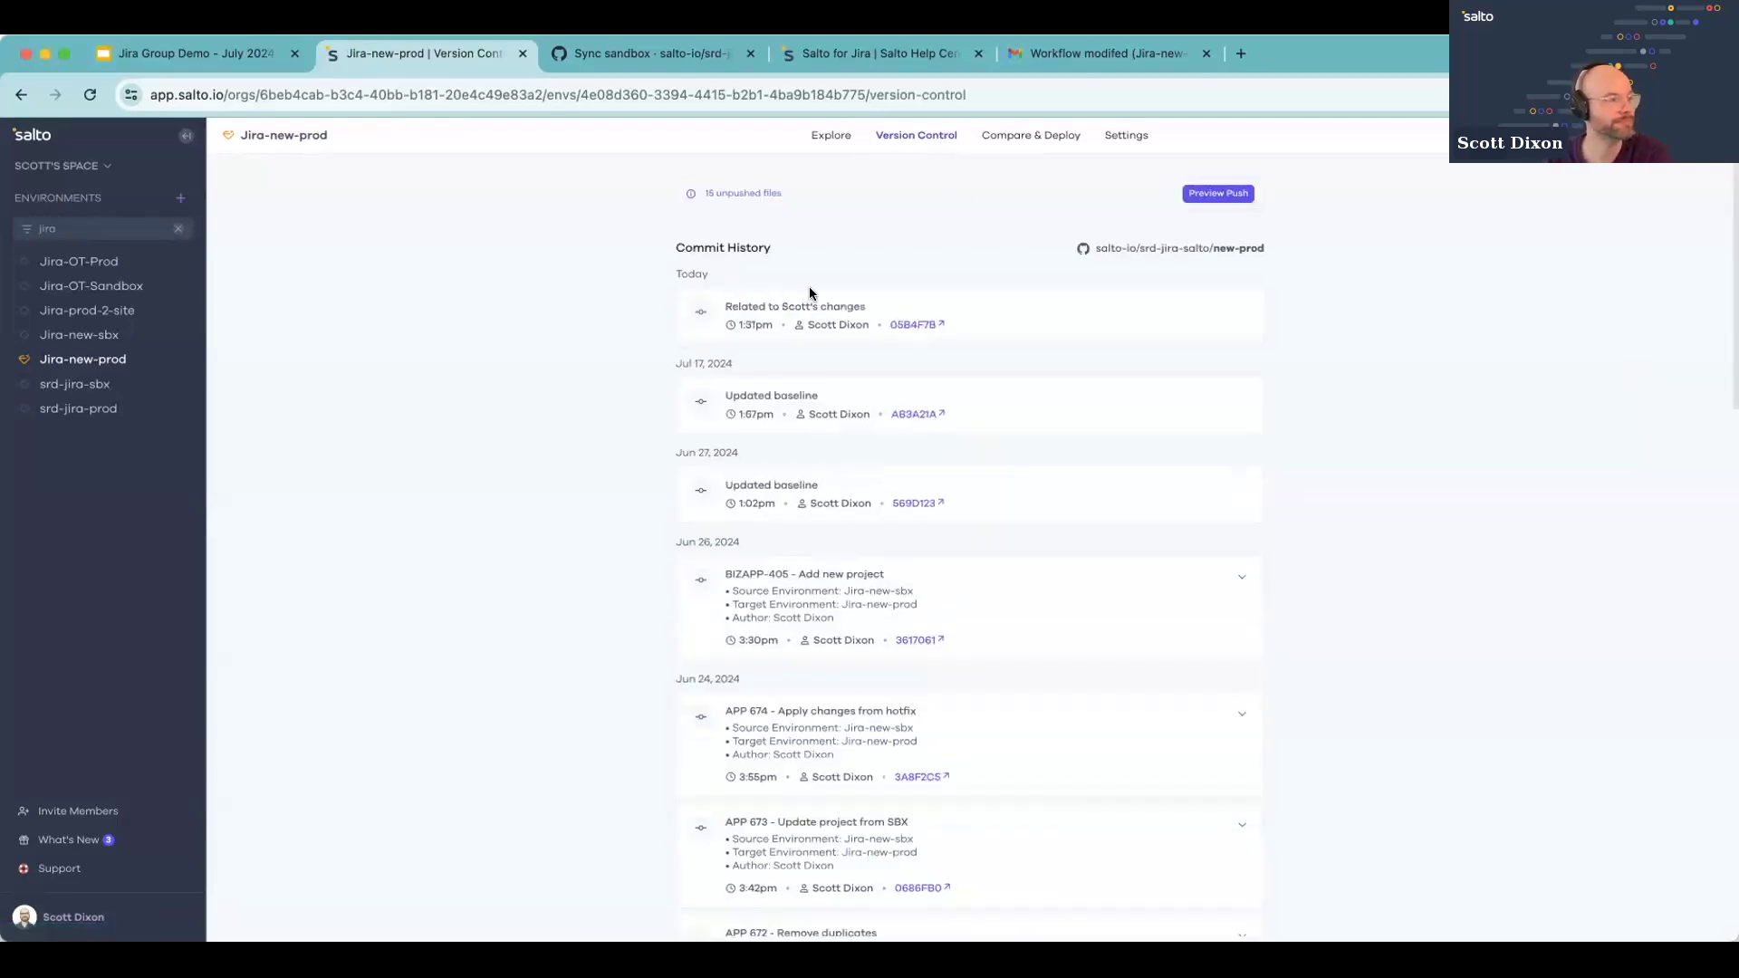
{"action": "double_click", "coordinate": [753, 307]}
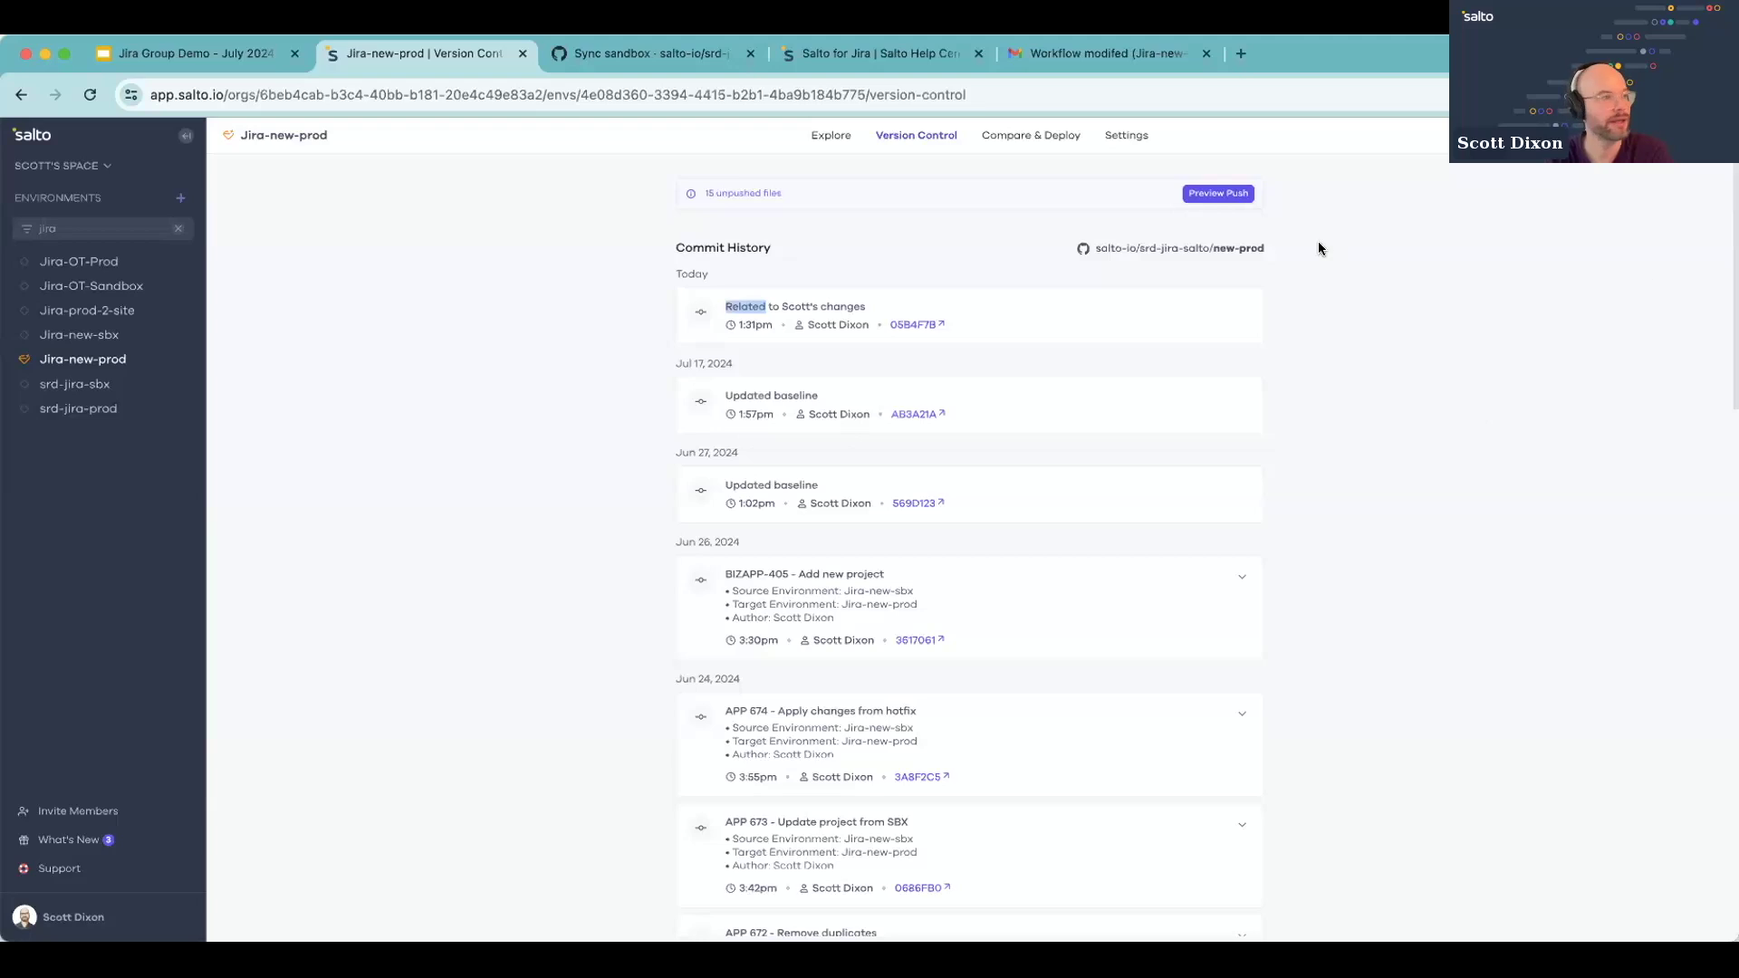
Step: Open the Automation / Workflow removed notification in Jira-new-prod's change monitoring settings and examine its configuration
{"action": "left_click", "coordinate": [1004, 136]}
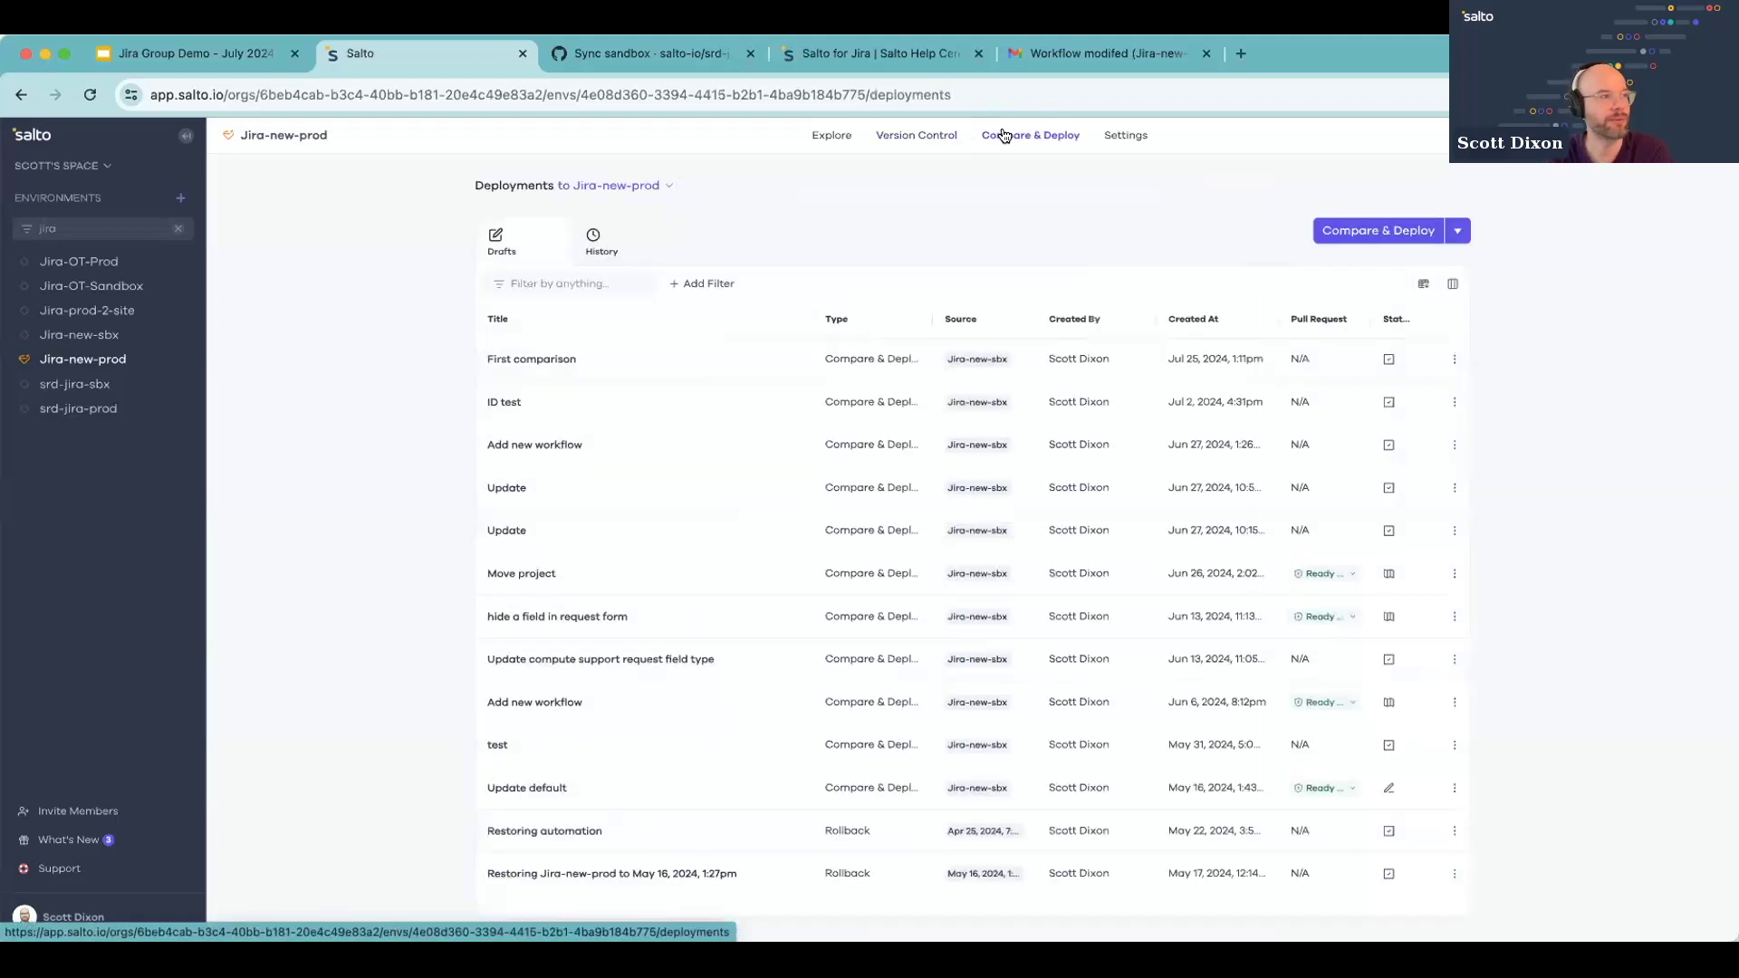
{"action": "left_click", "coordinate": [1126, 137]}
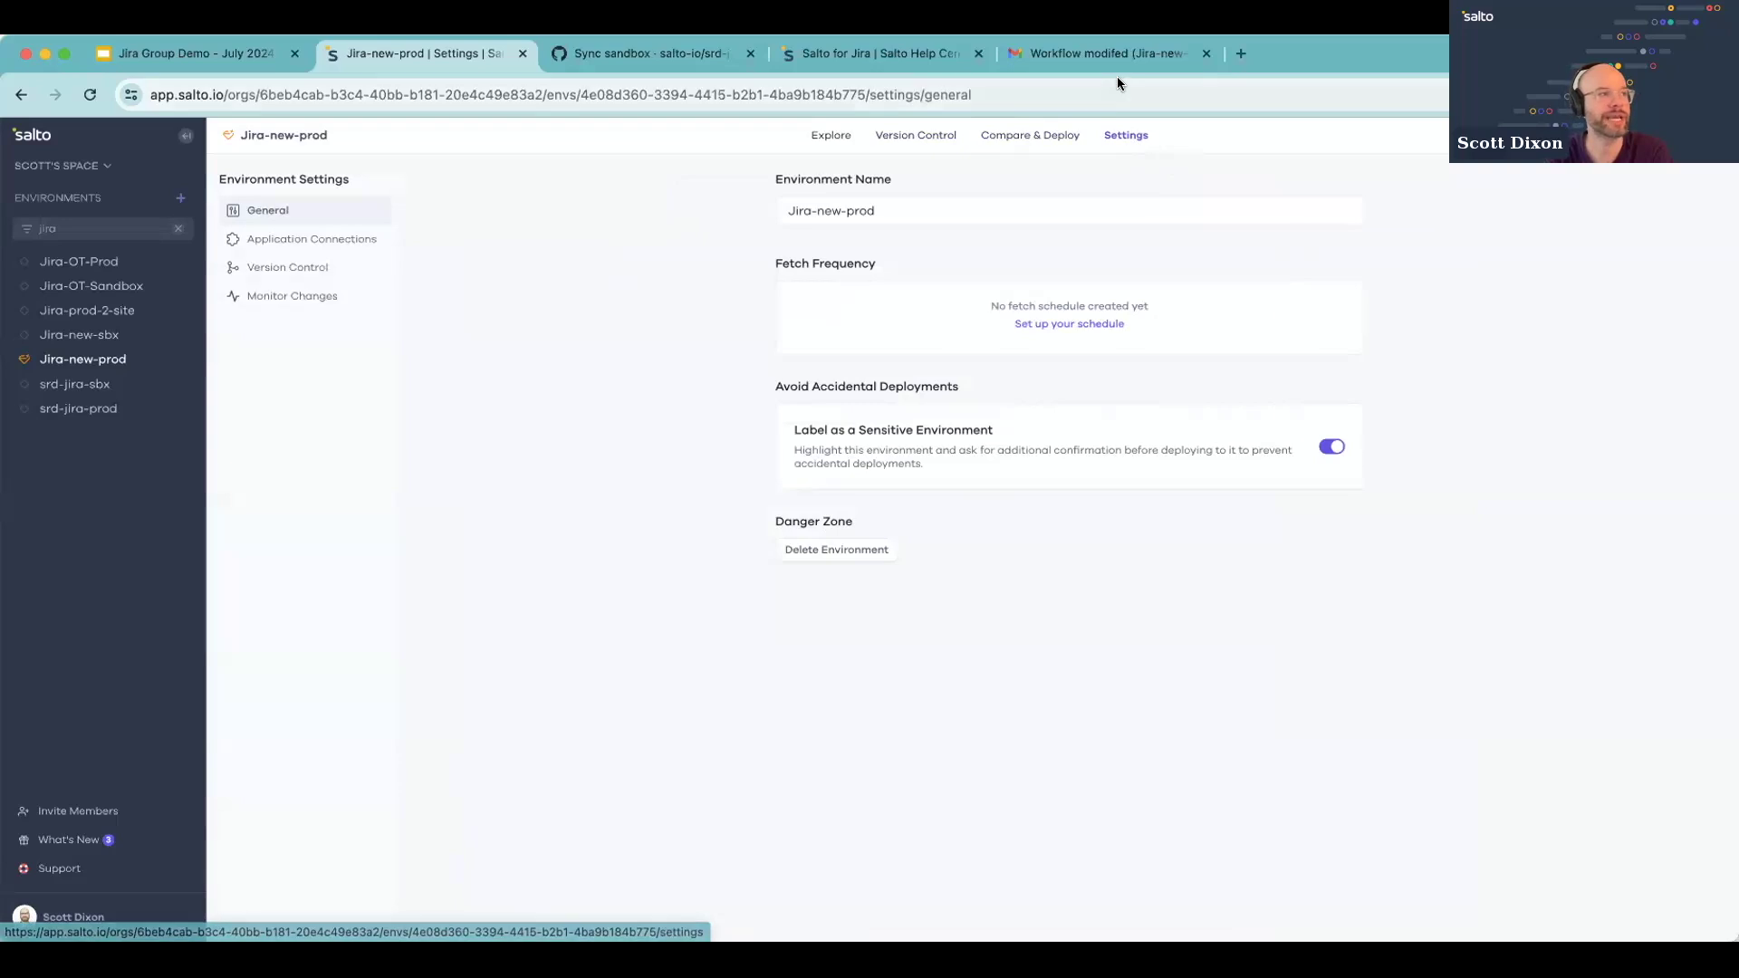
{"action": "left_click", "coordinate": [230, 299]}
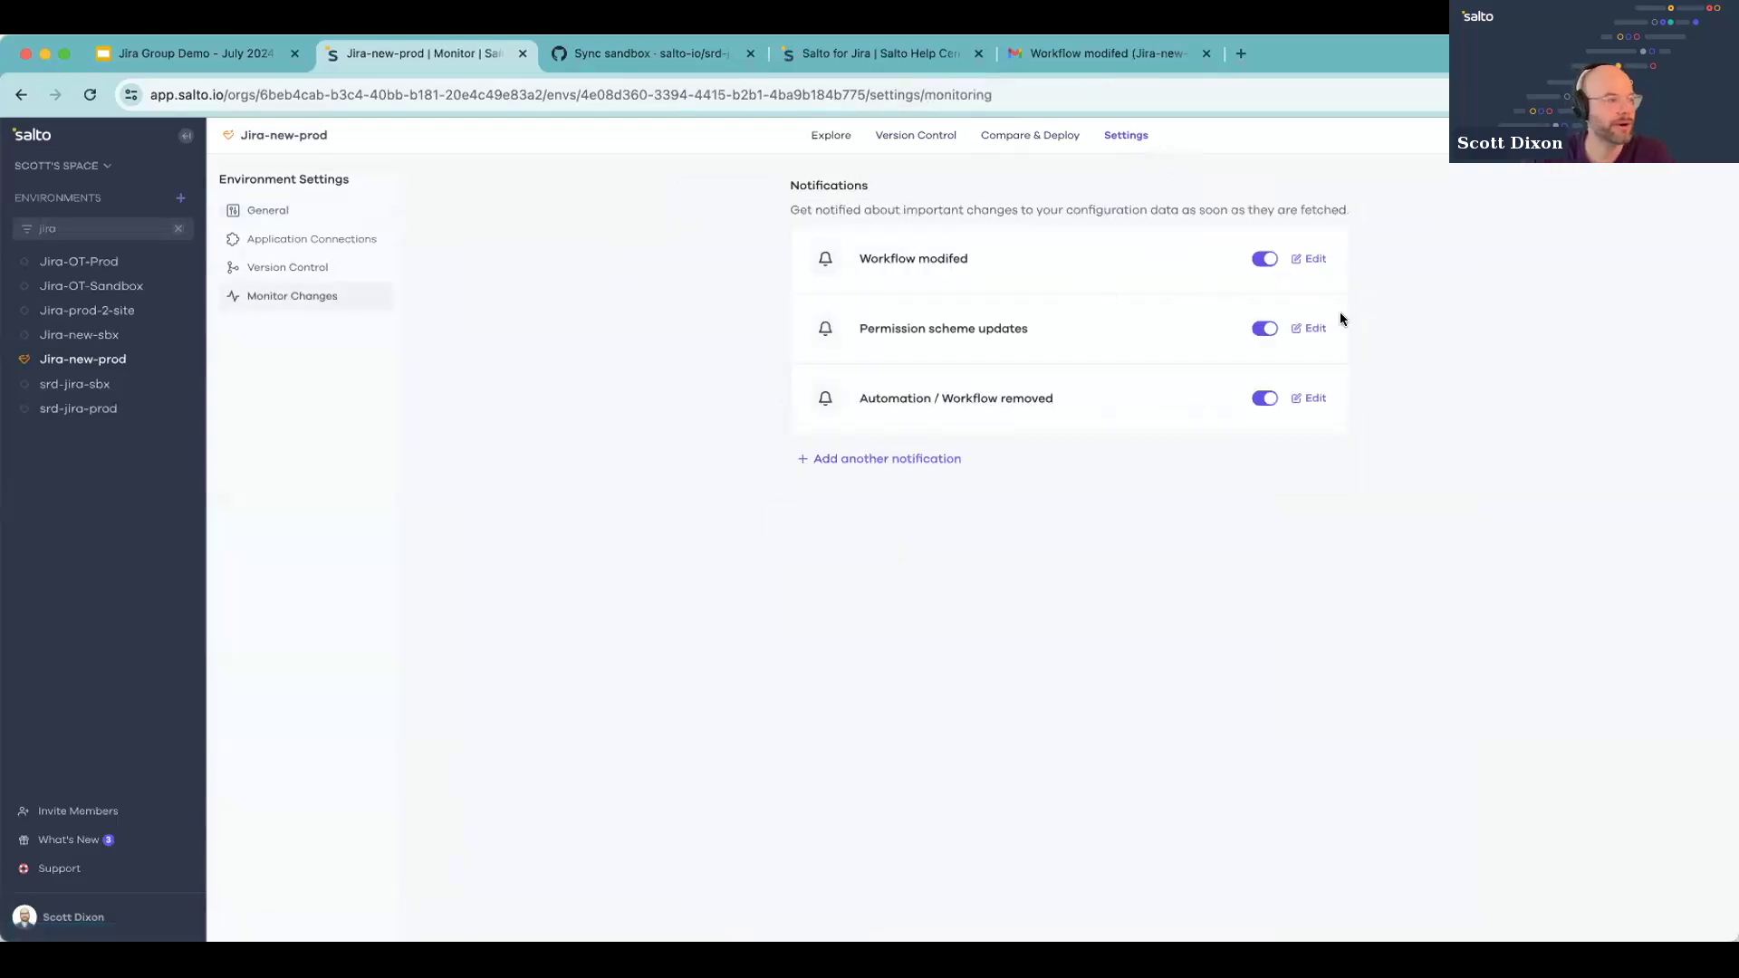
{"action": "left_click", "coordinate": [1310, 399]}
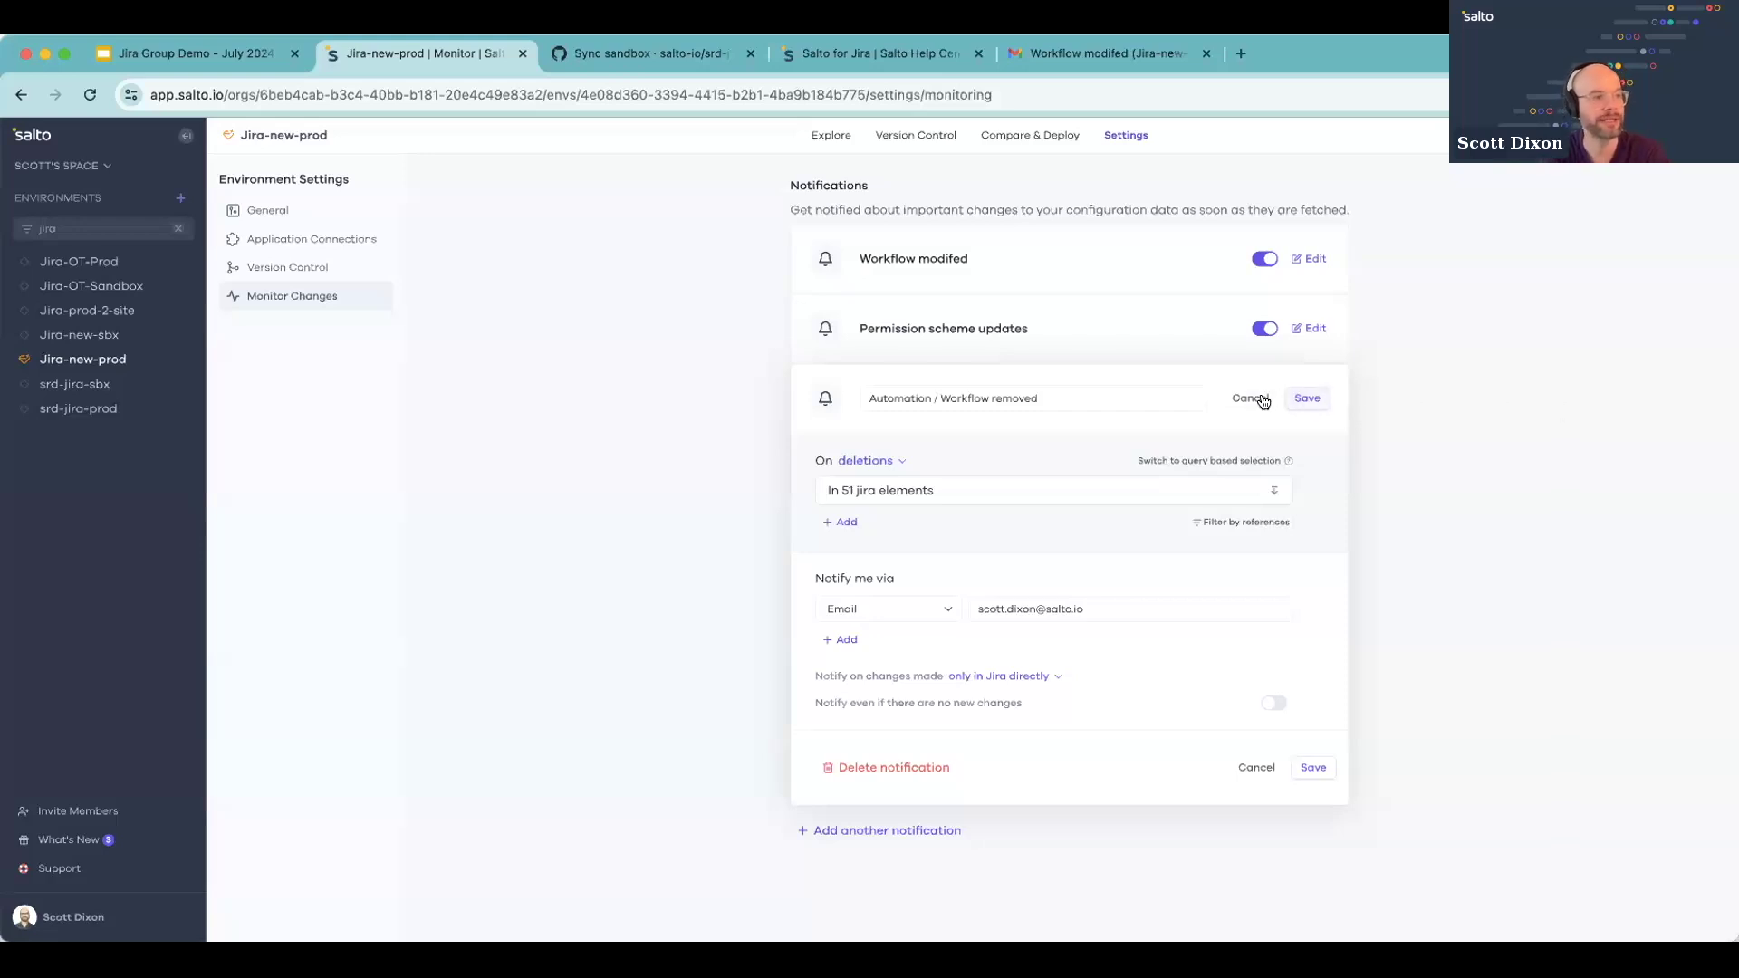
{"action": "left_click", "coordinate": [1114, 399]}
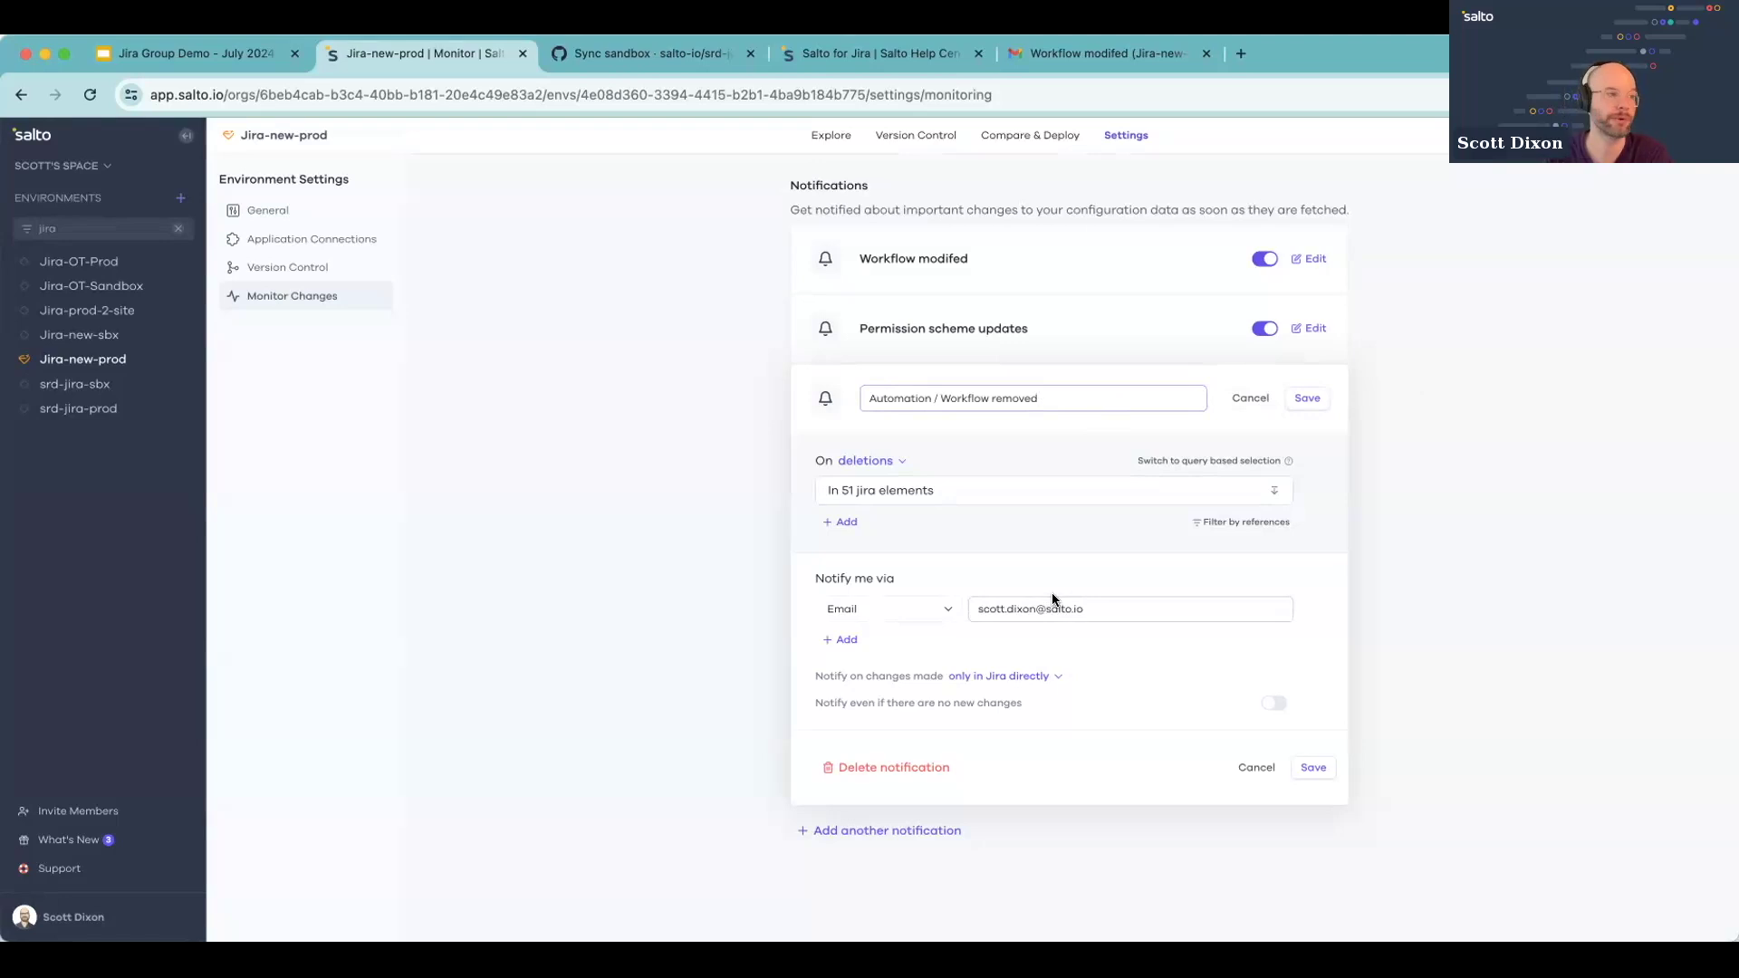
Step: Start restoring Jira-new-prod to a previous version, select today's 8:18am version, and close without creating a deployment
{"action": "left_click", "coordinate": [1048, 135]}
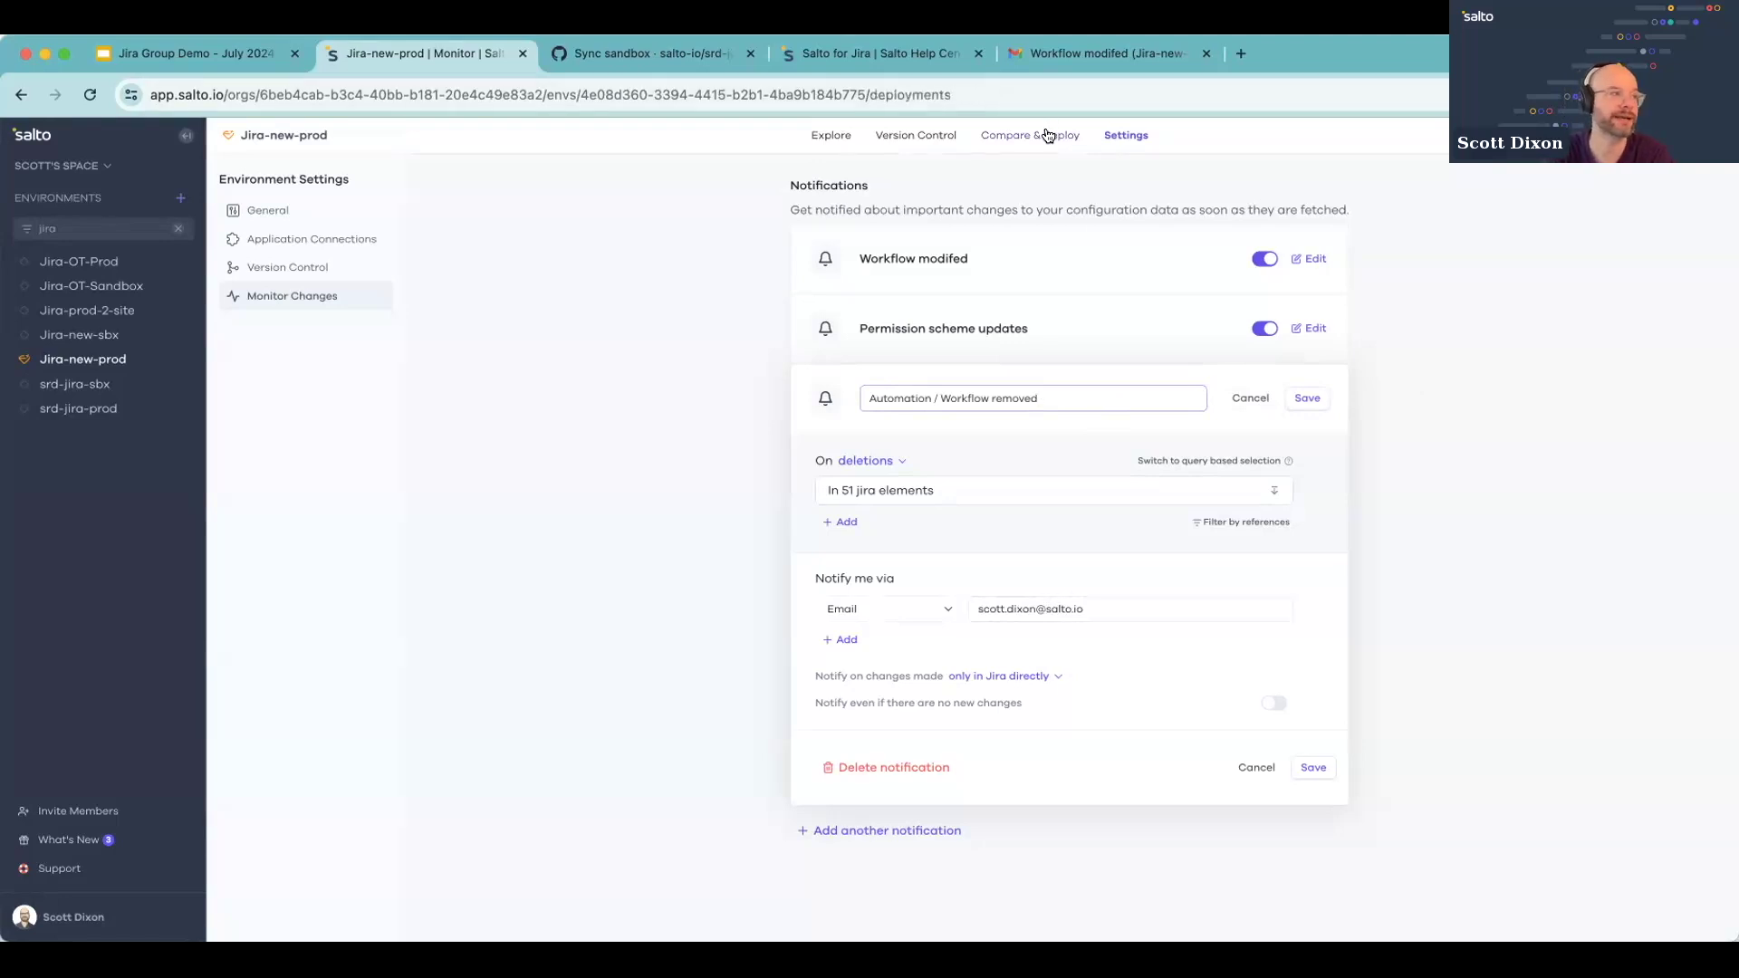
{"action": "left_click", "coordinate": [1457, 230]}
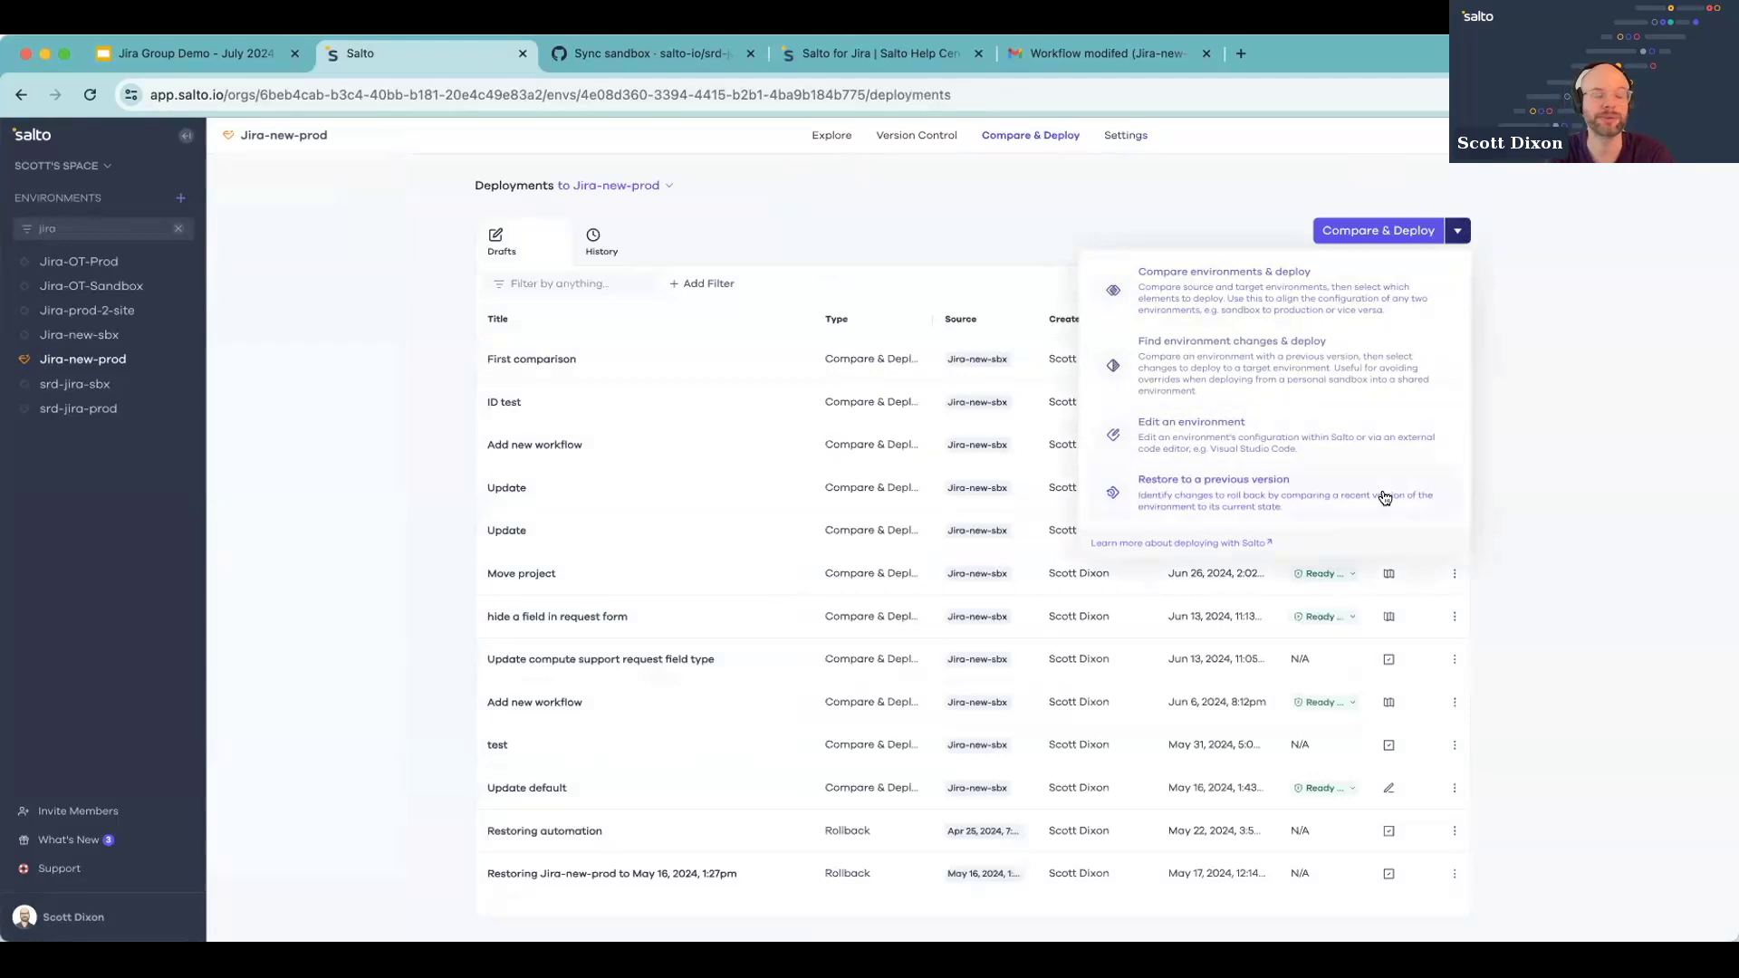
{"action": "left_click", "coordinate": [1216, 483]}
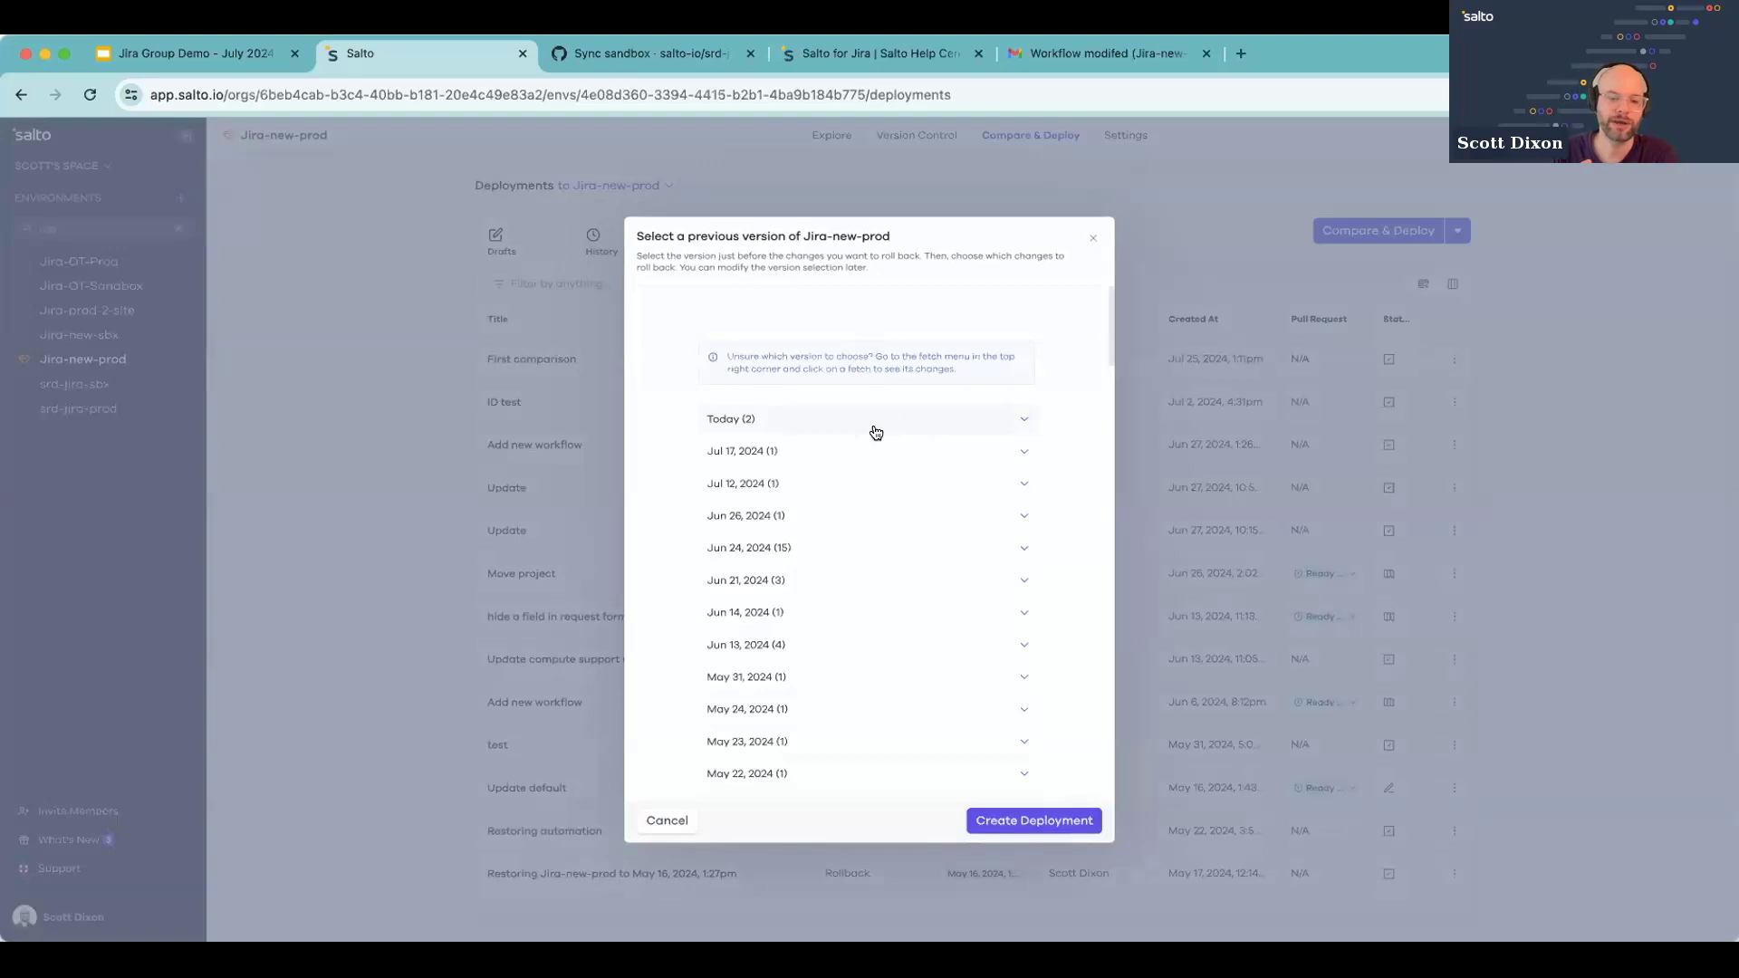
{"action": "left_click", "coordinate": [875, 424]}
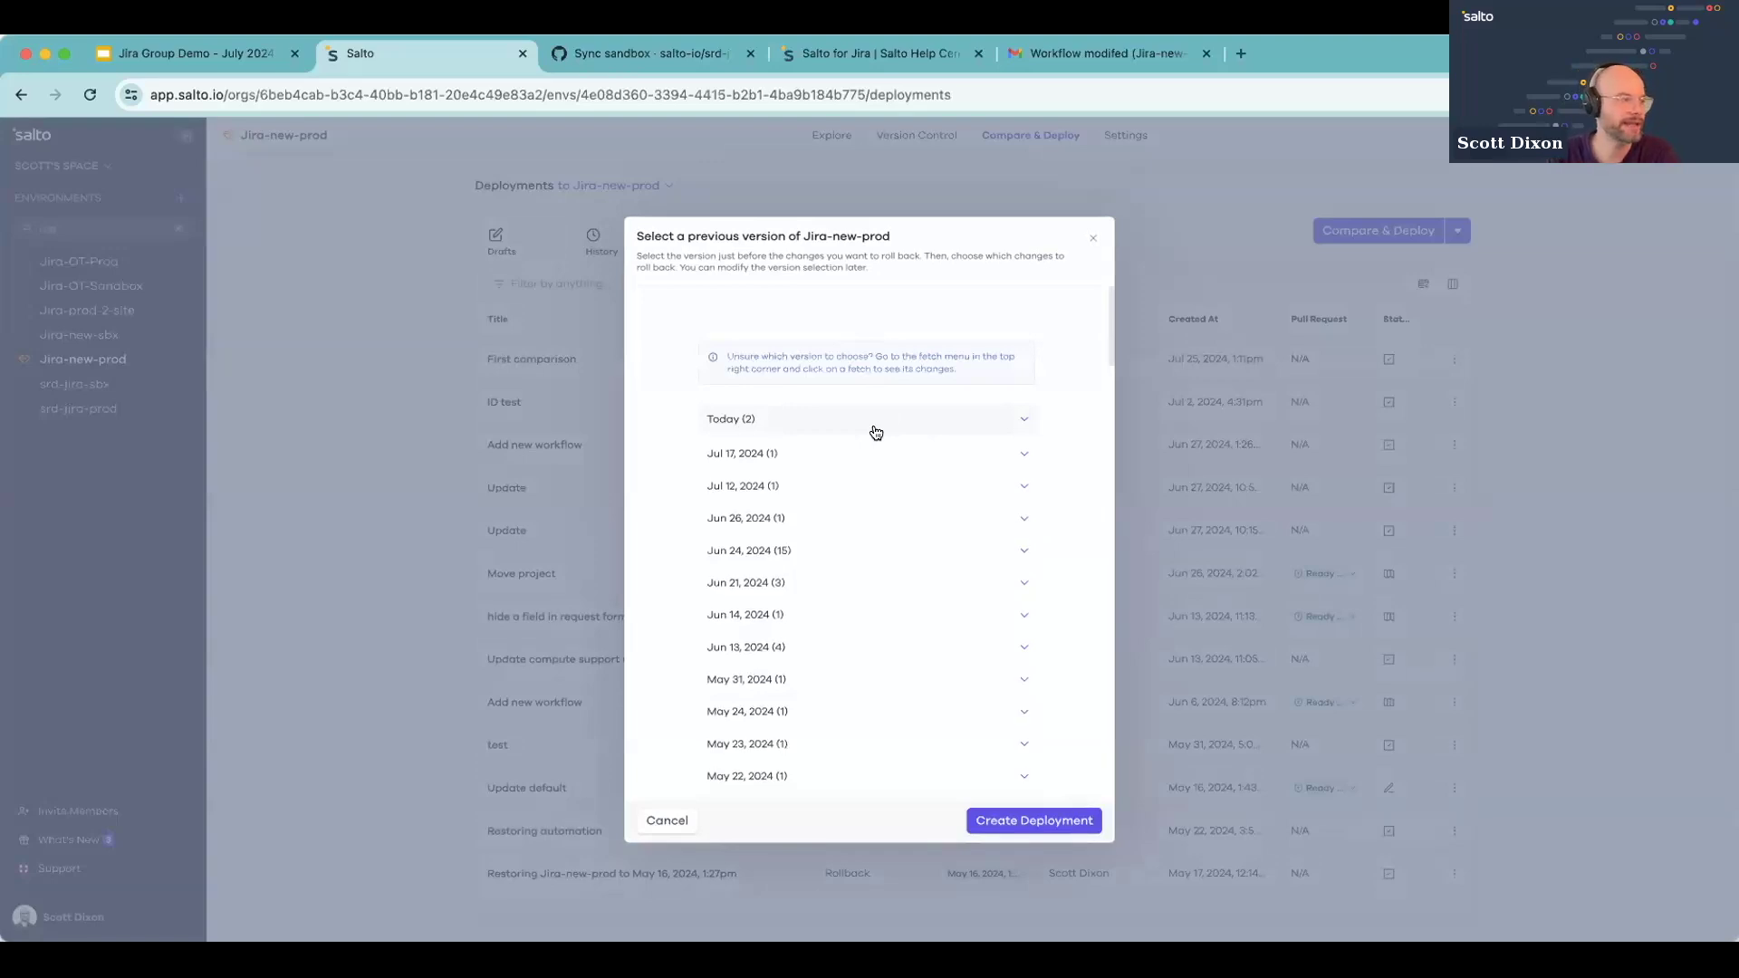
{"action": "left_click", "coordinate": [748, 485]}
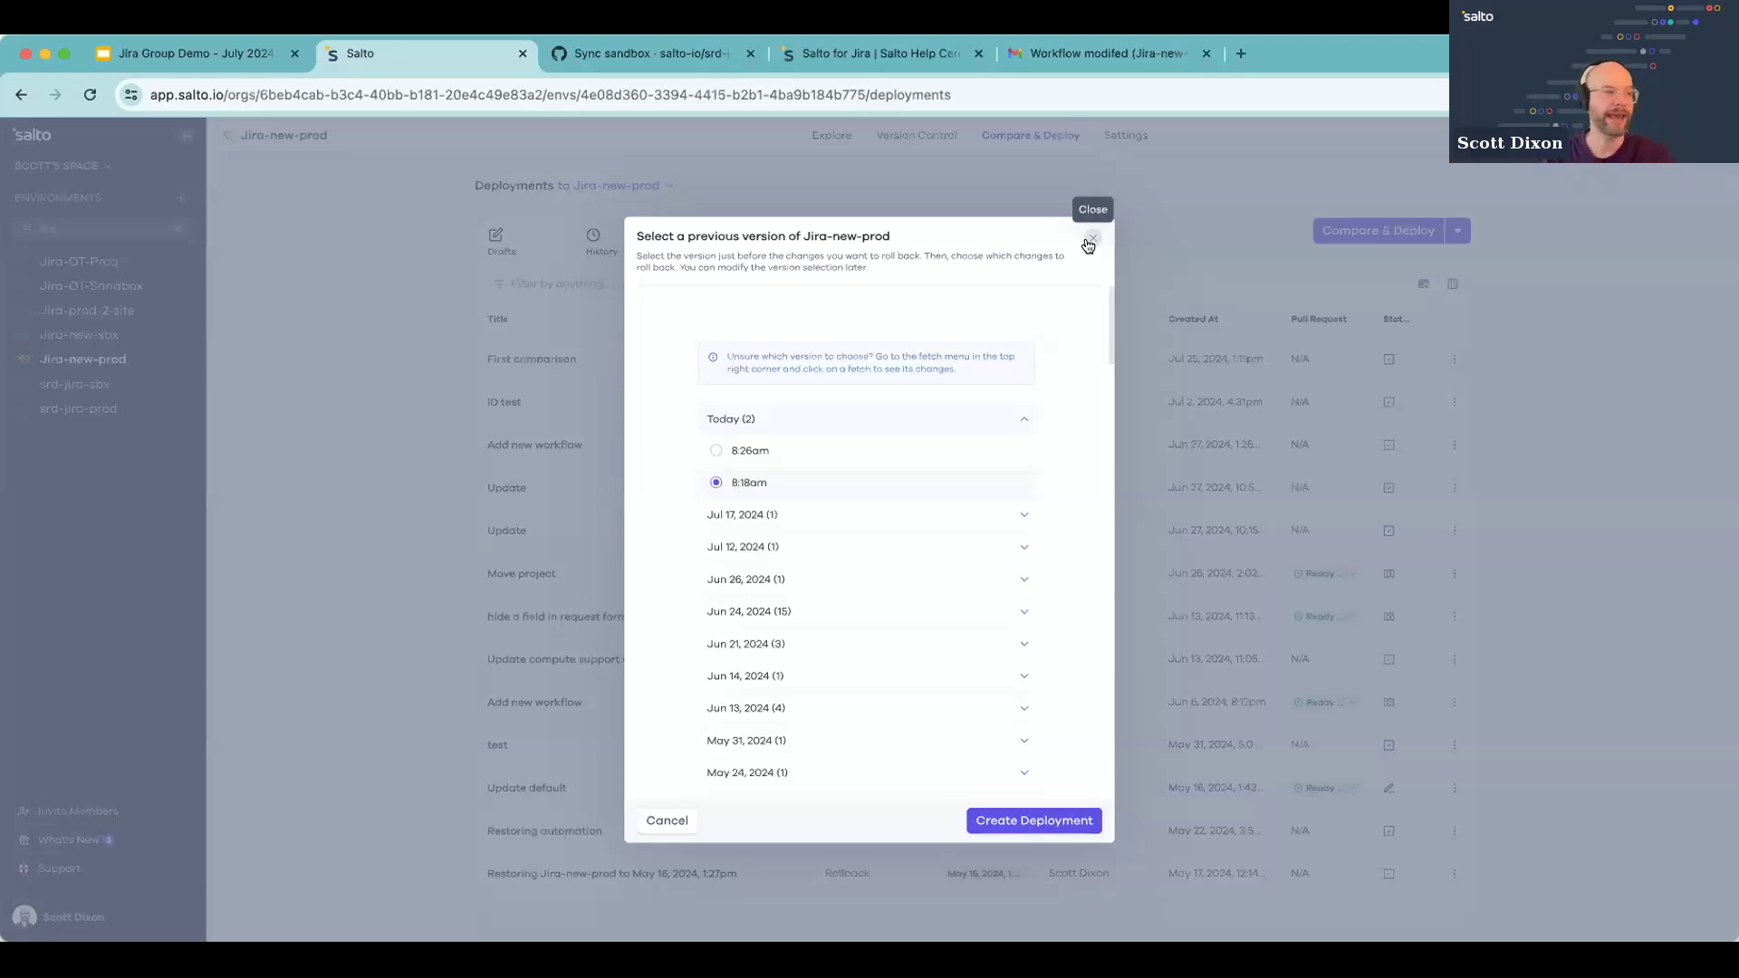
{"action": "left_click", "coordinate": [1090, 241]}
Step: Review the history of deployments to Jira-new-prod and its version control commit history
{"action": "left_click", "coordinate": [595, 239]}
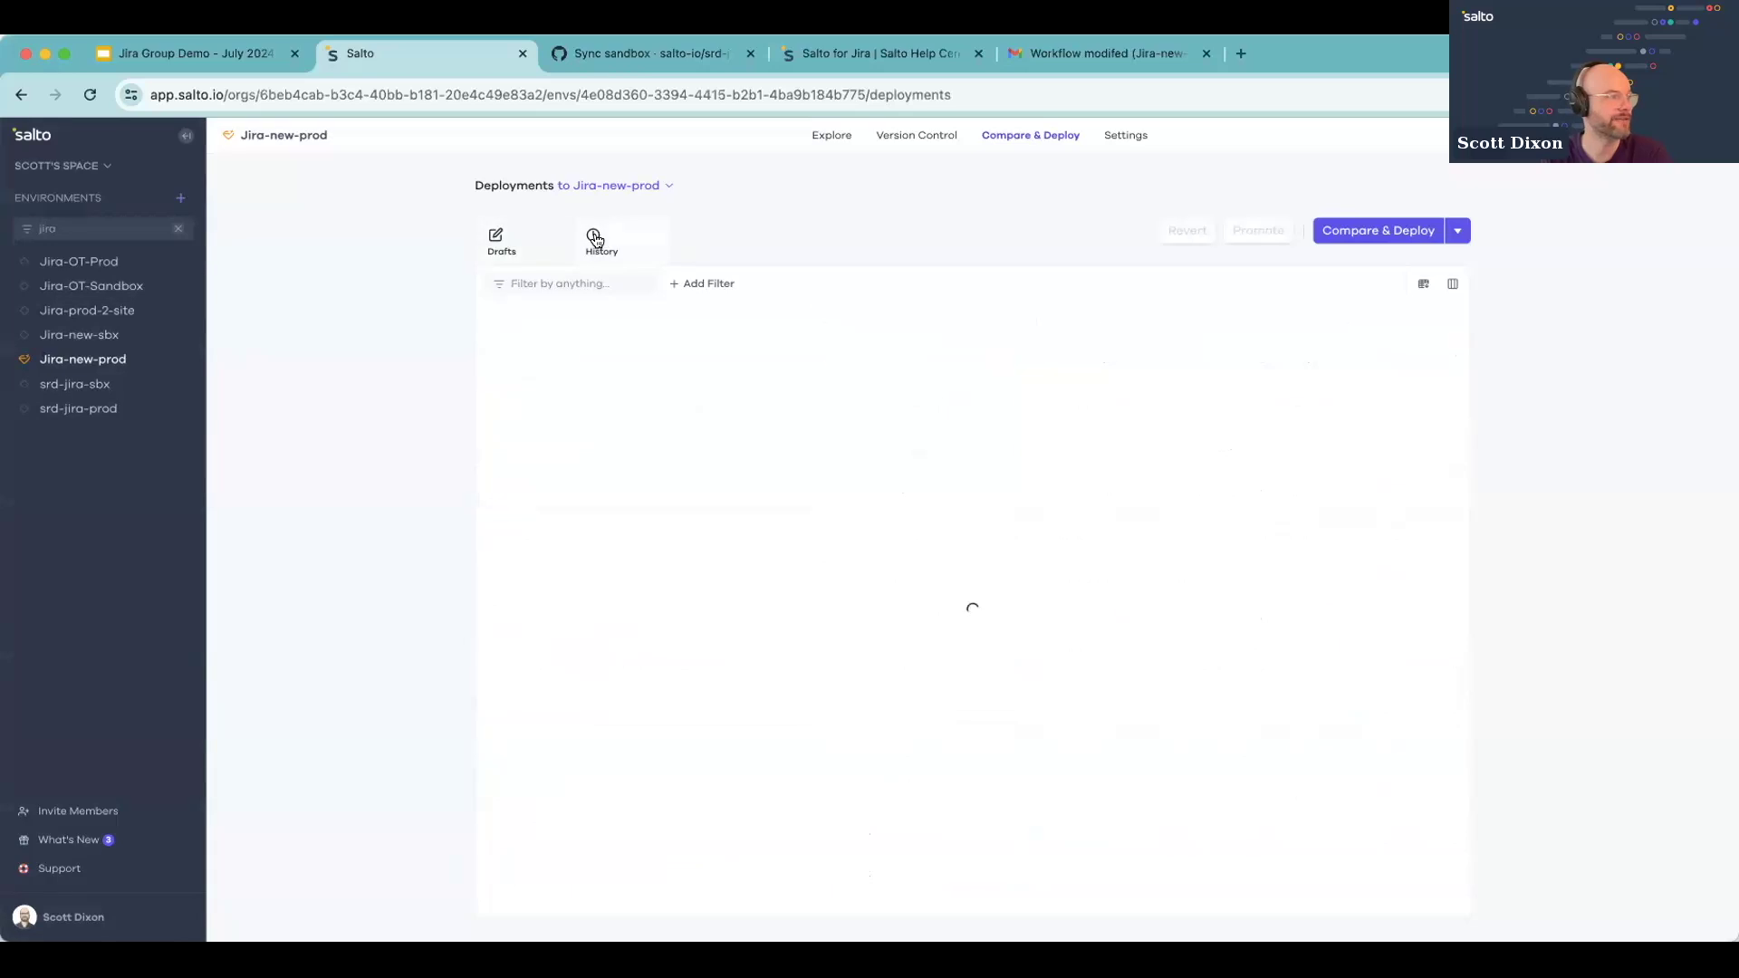
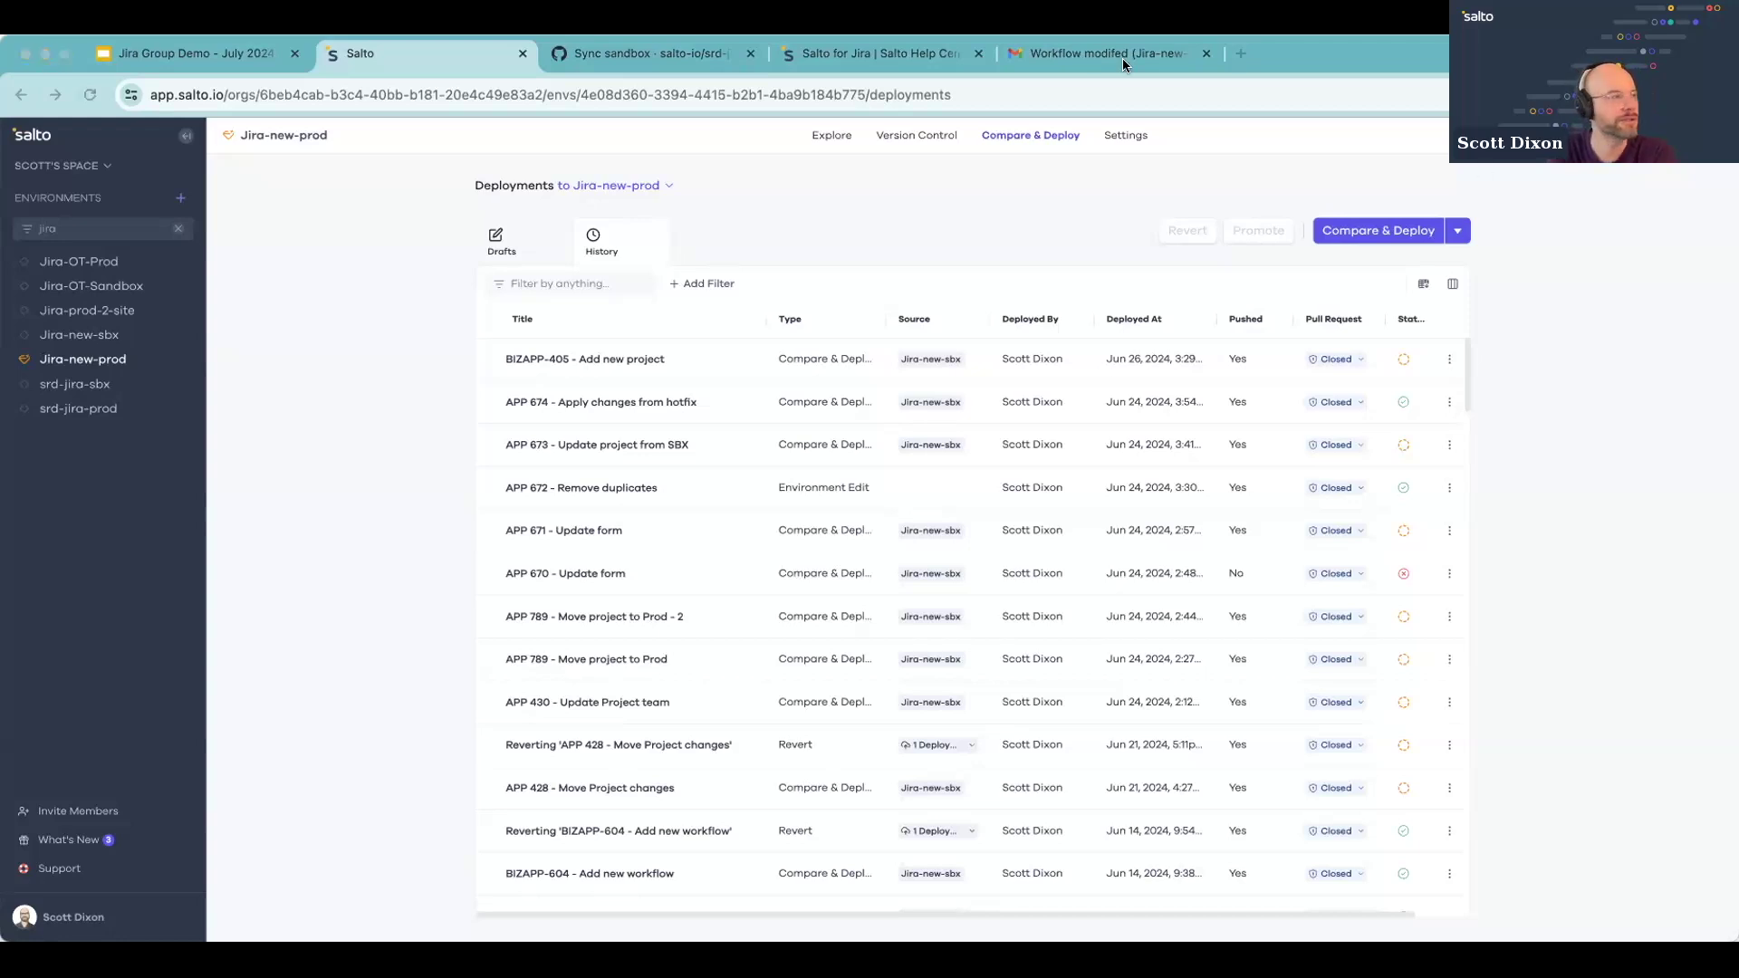
{"action": "left_click", "coordinate": [933, 134]}
{"action": "left_click", "coordinate": [937, 137]}
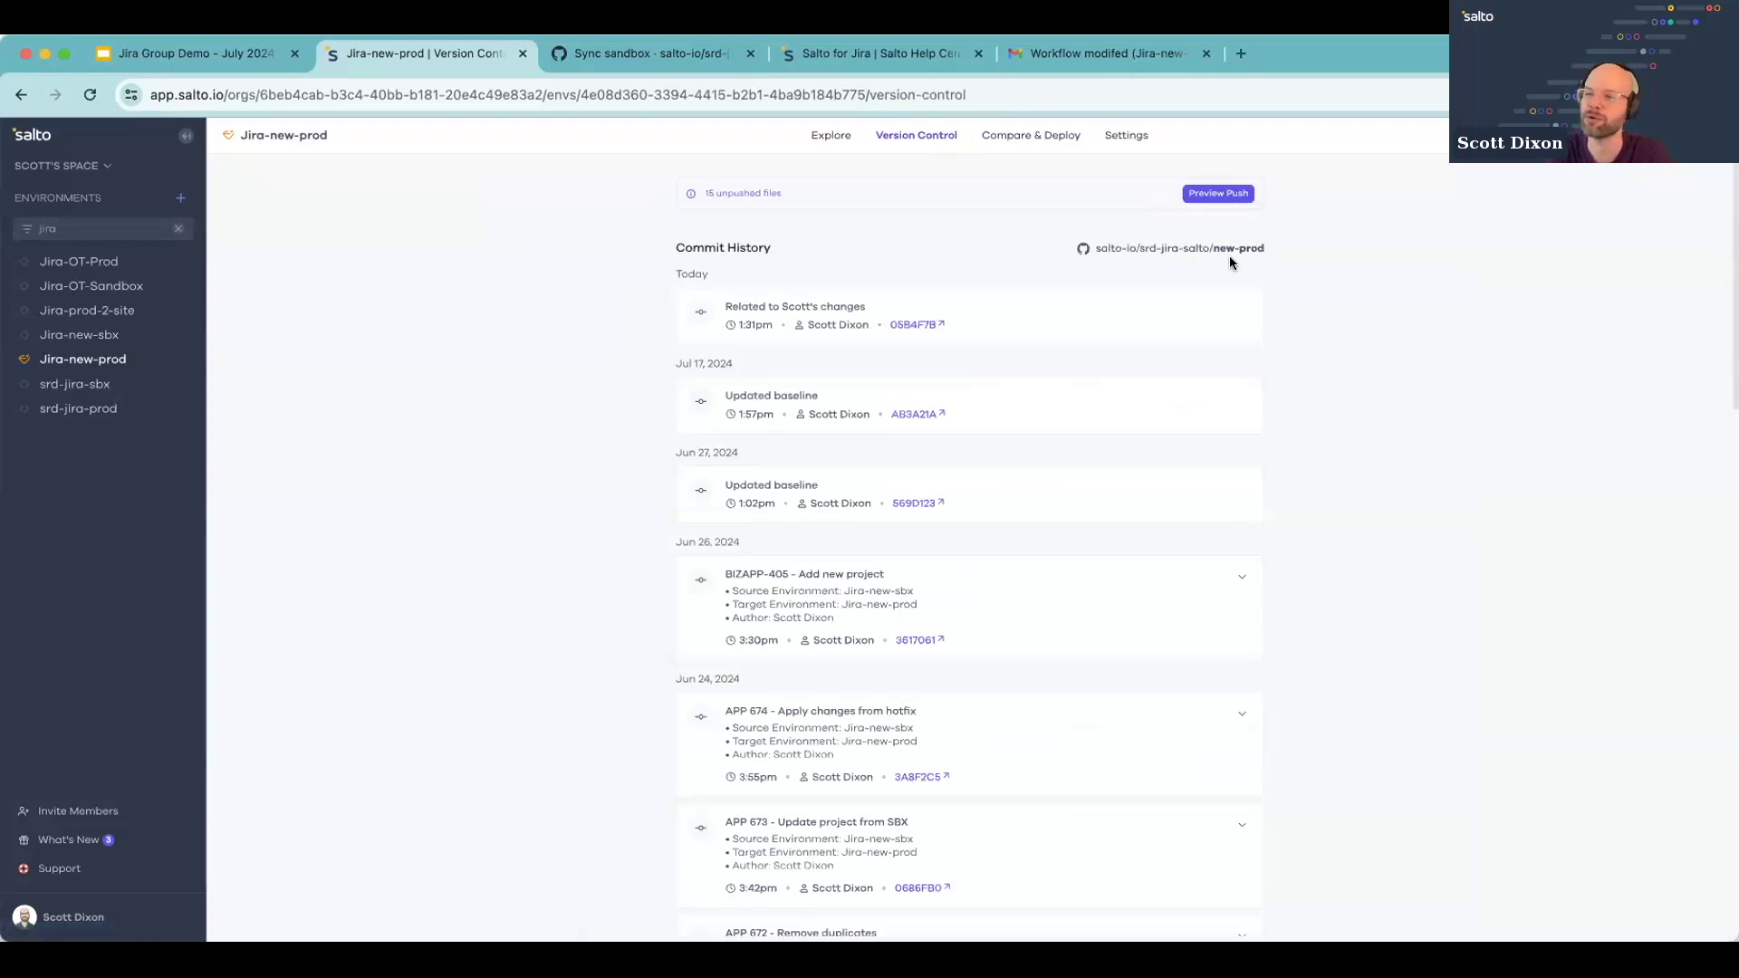
Step: Browse Jira-new-prod's files down to the AutomationLabel records, examine Change_management.nacl, and close the file
{"action": "left_click", "coordinate": [826, 137]}
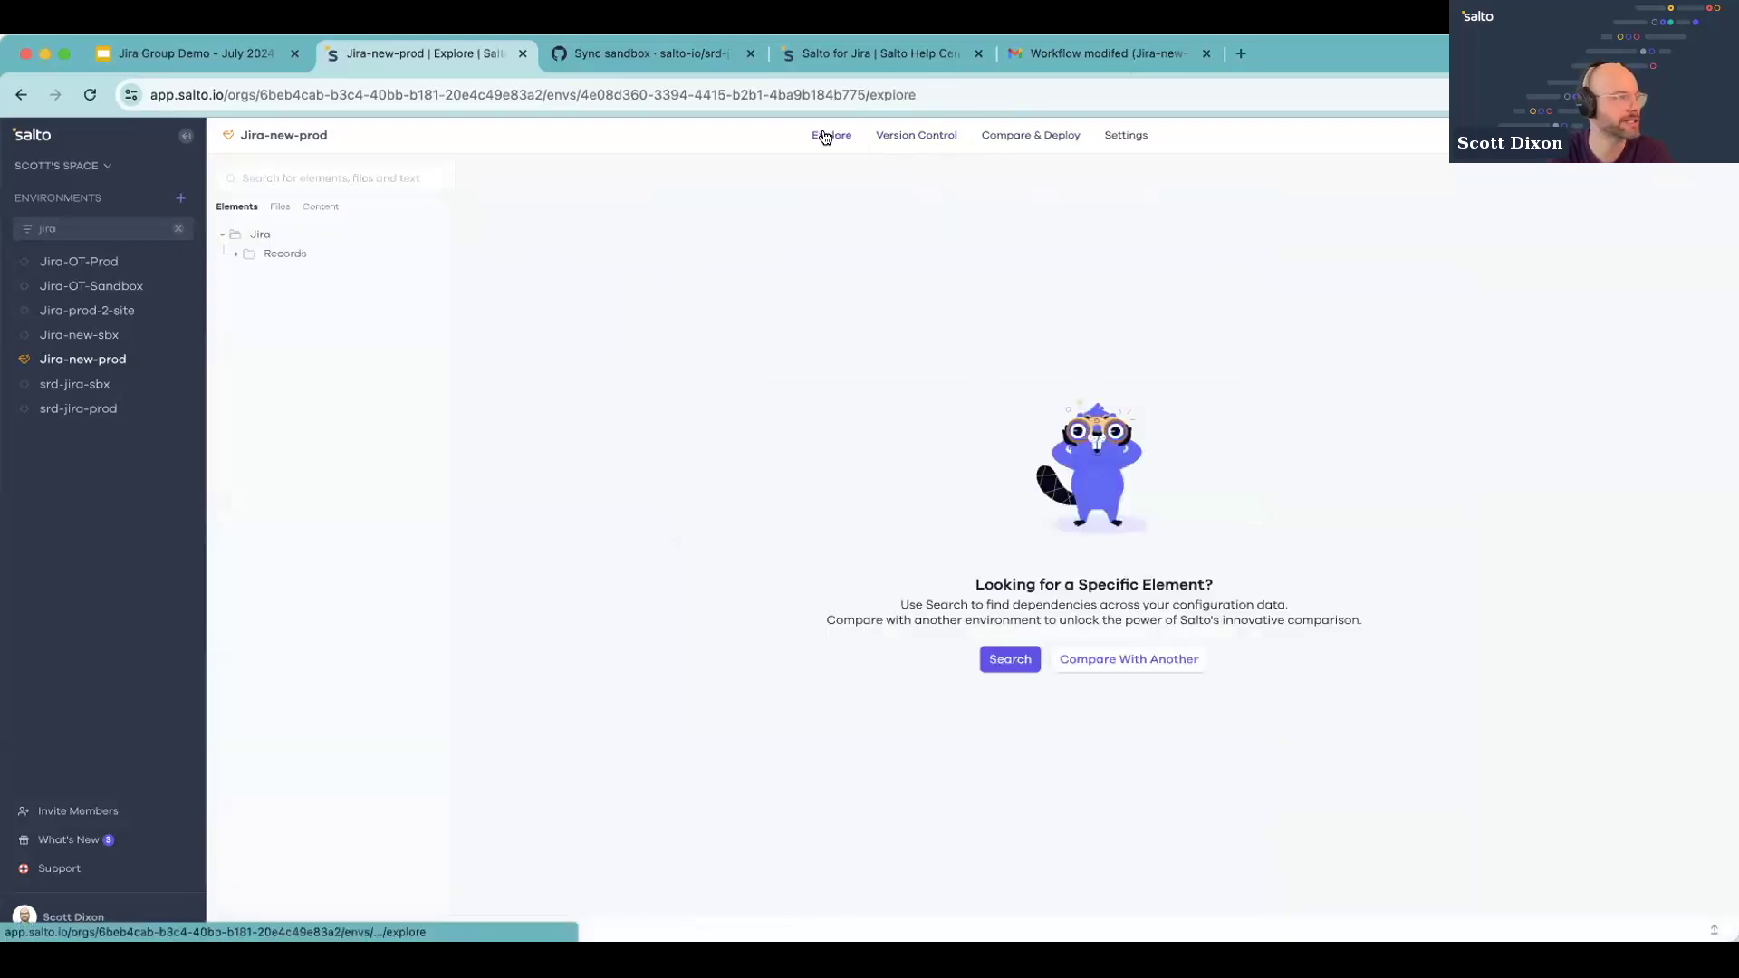
{"action": "left_click", "coordinate": [281, 208]}
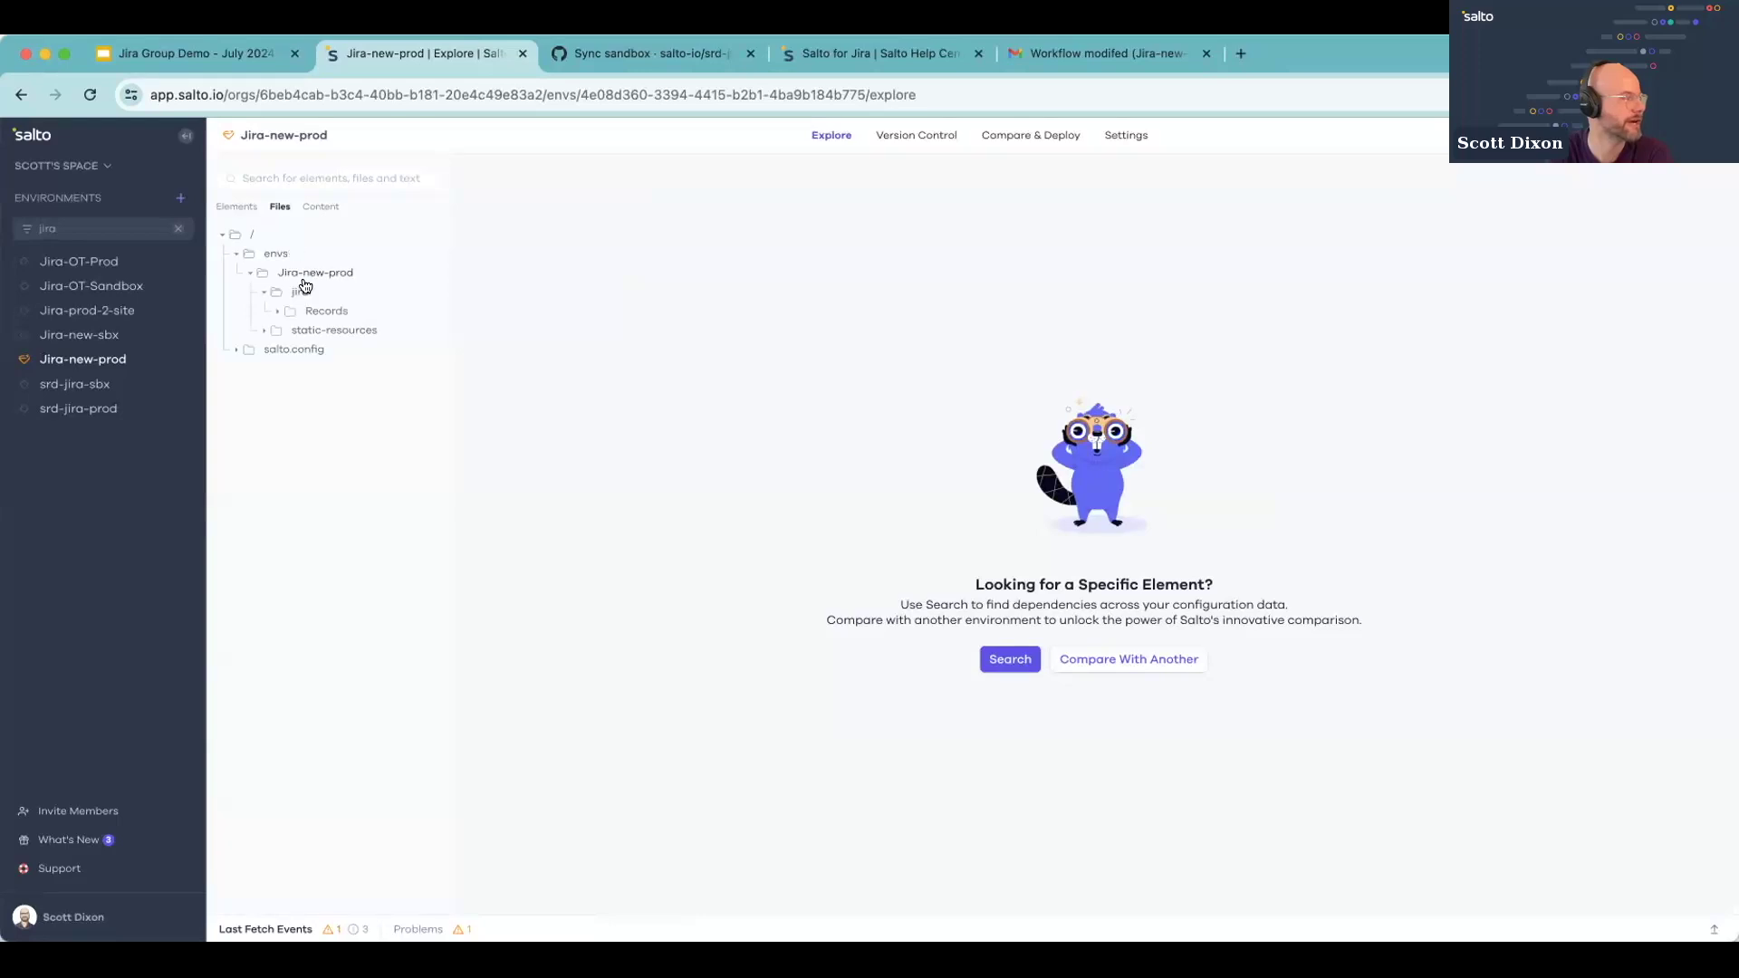
{"action": "left_click_drag", "start_coordinate": [453, 292], "coordinate": [653, 299]}
{"action": "left_click", "coordinate": [326, 312]}
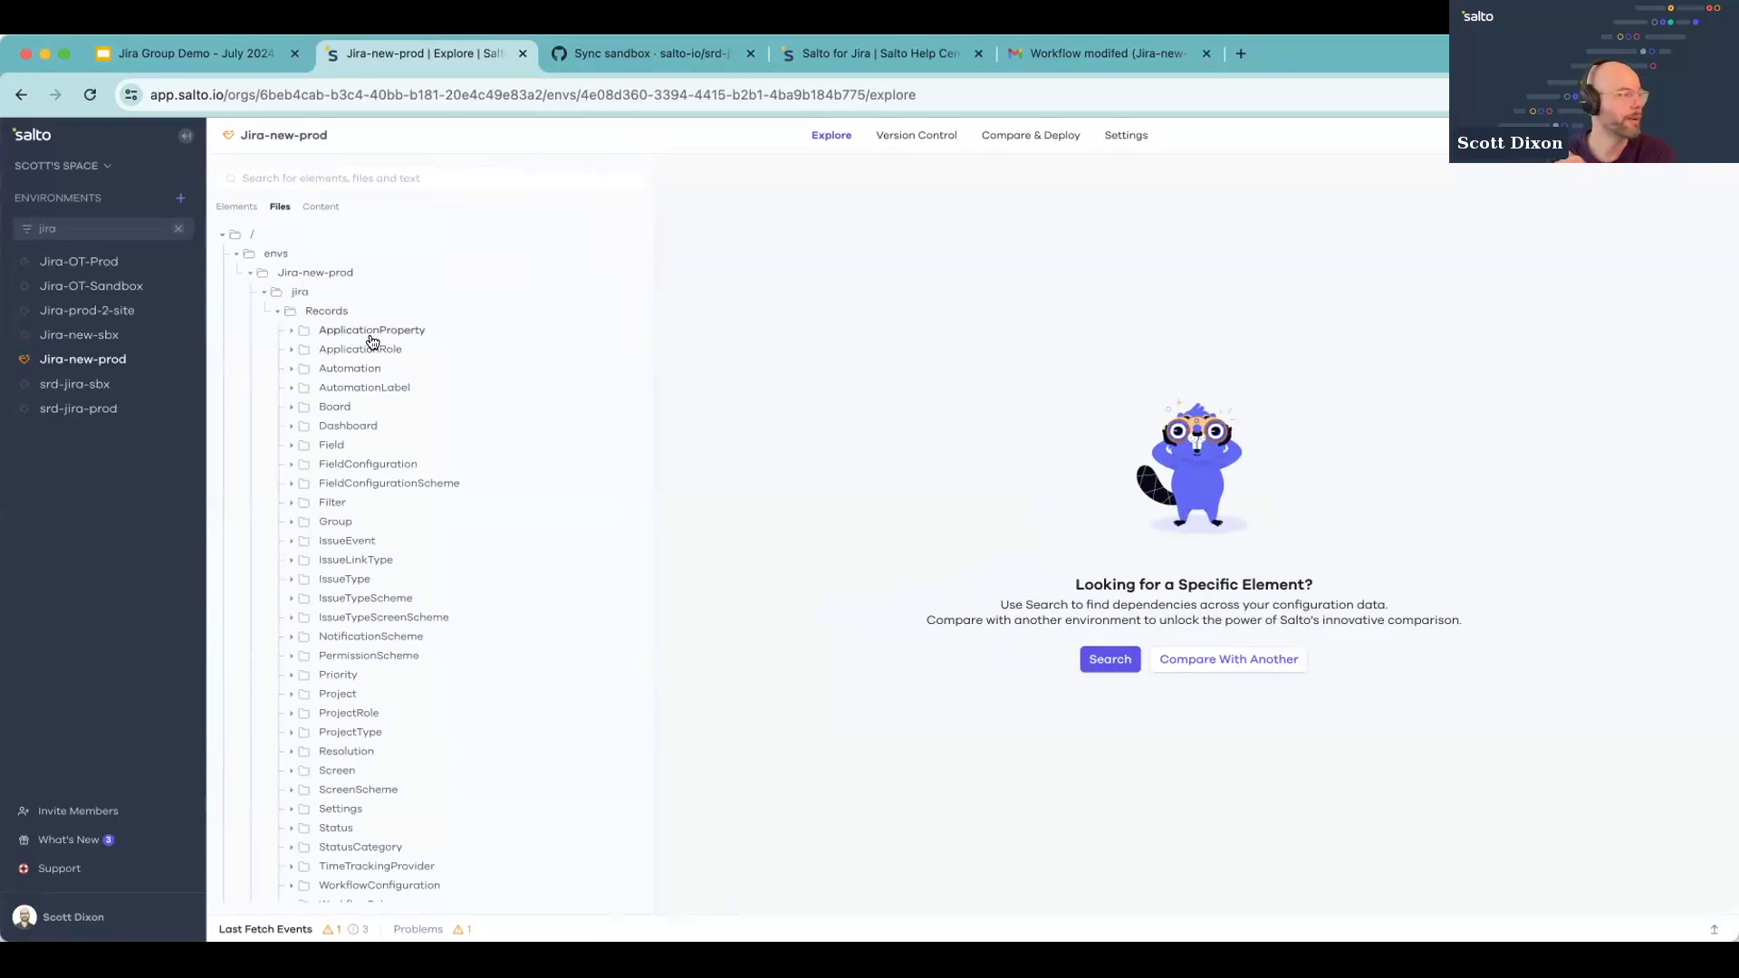
{"action": "left_click", "coordinate": [378, 387]}
{"action": "left_click", "coordinate": [367, 406]}
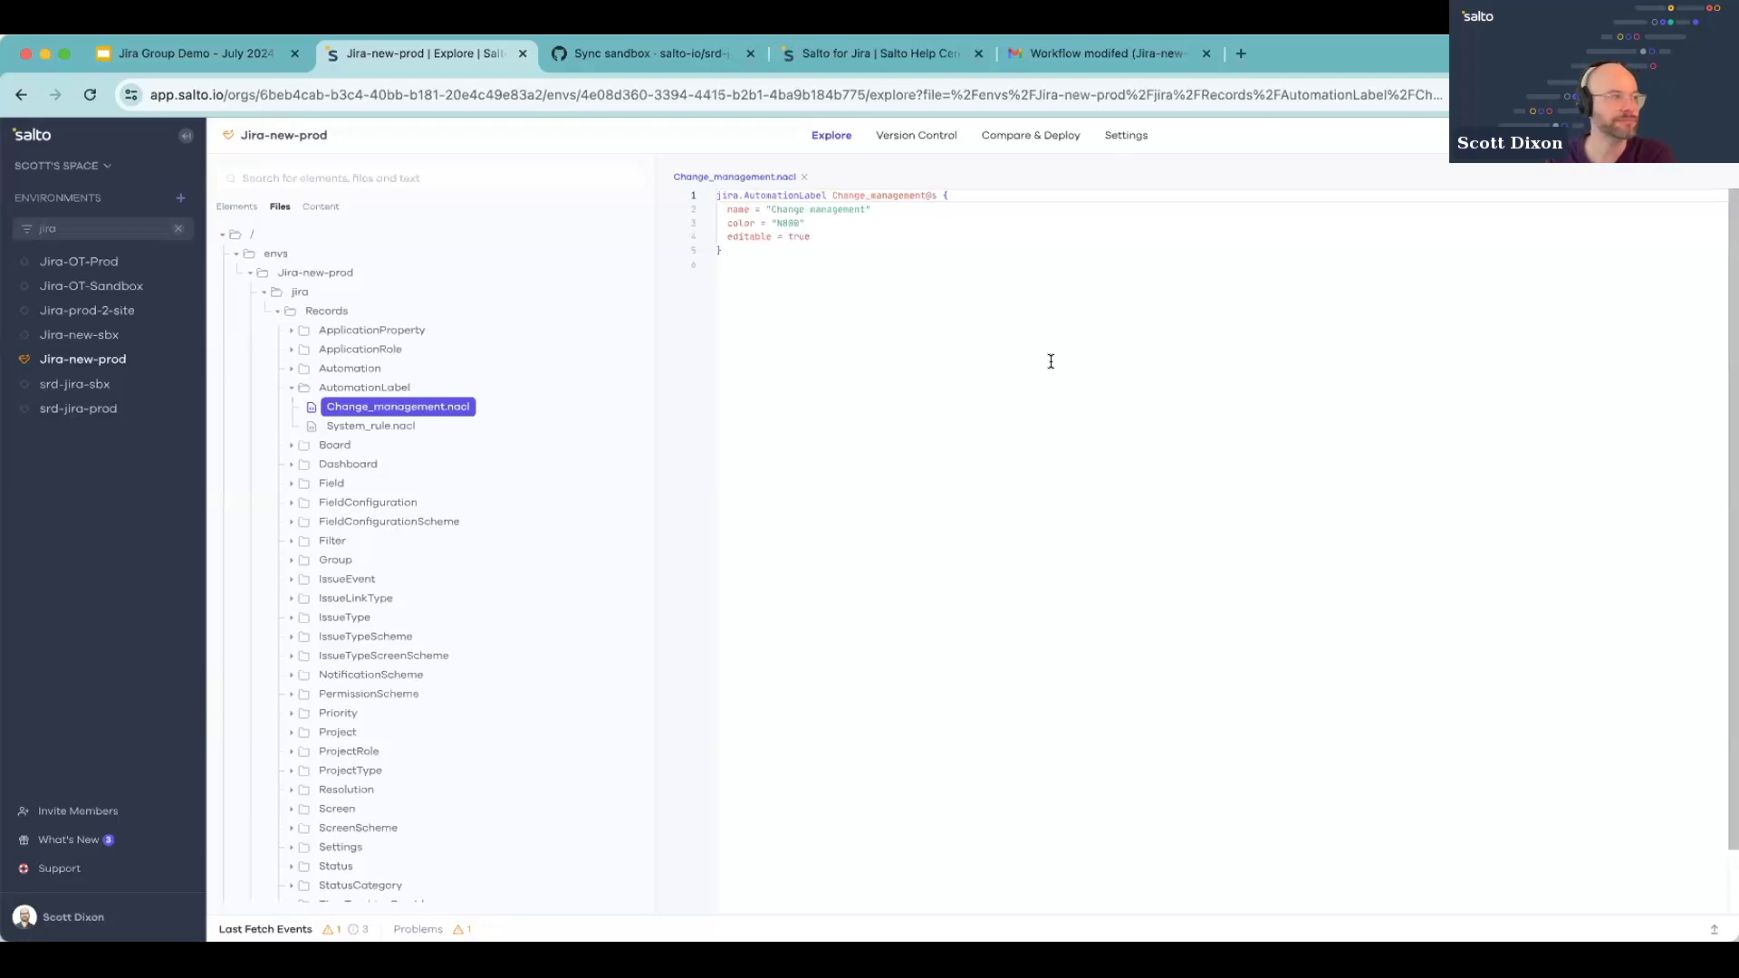
{"action": "left_click", "coordinate": [803, 177]}
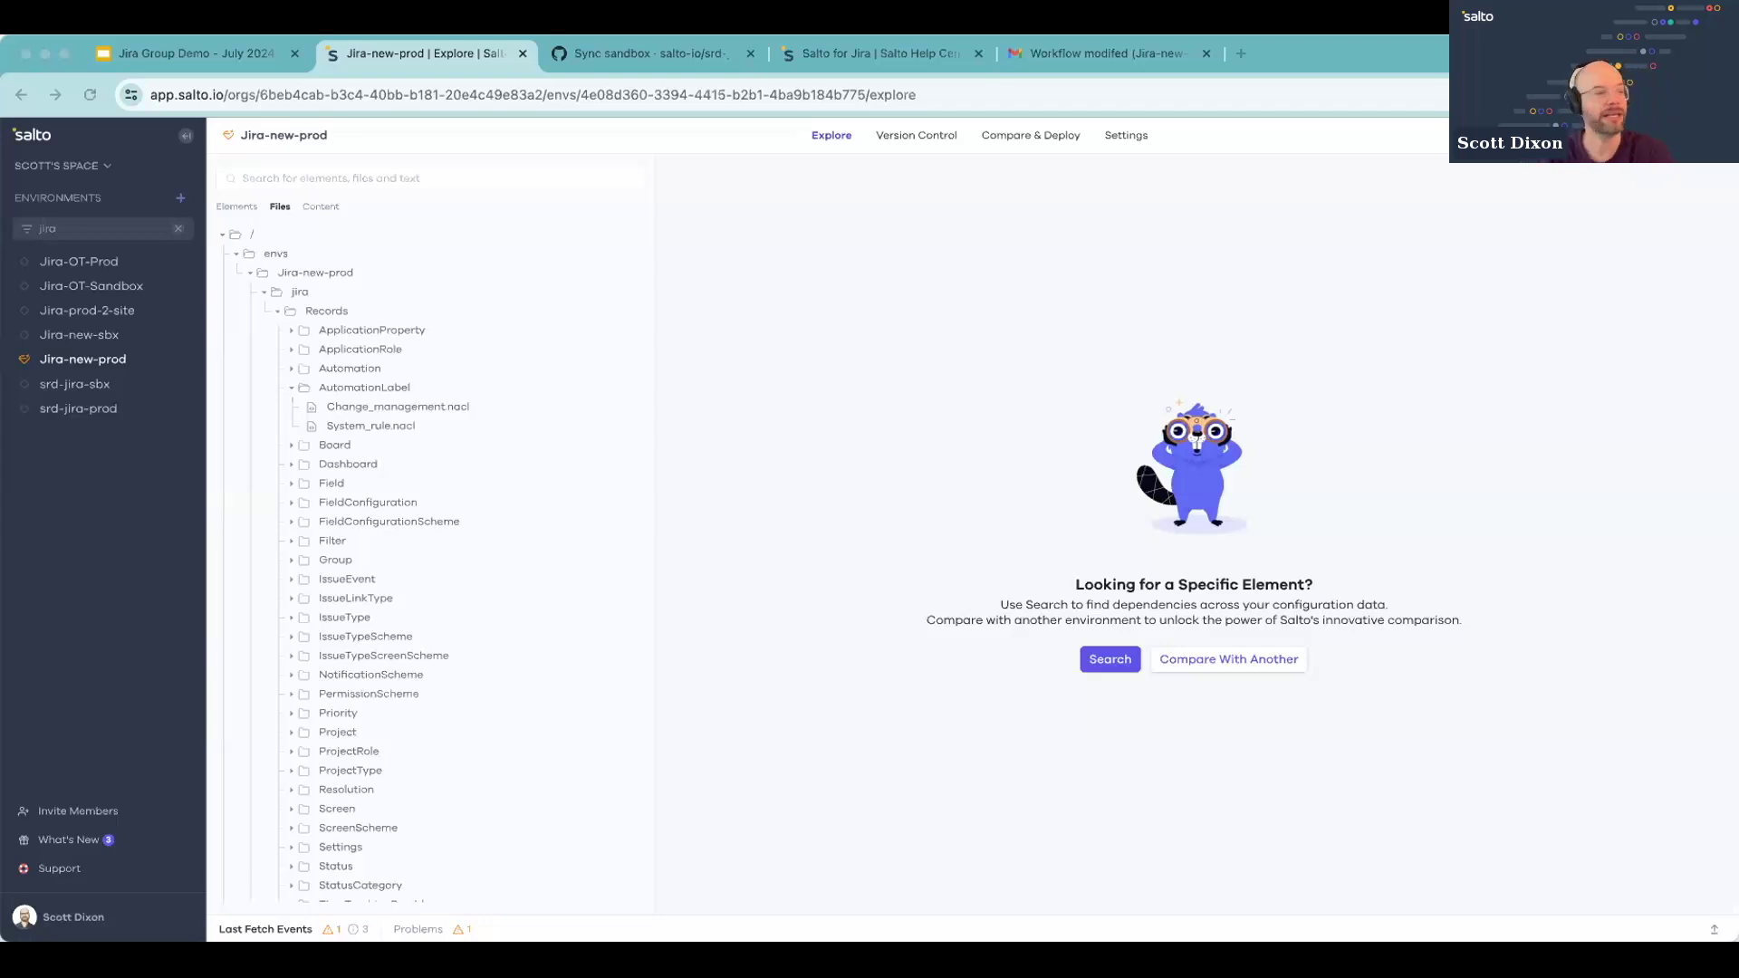
Step: Create a Compare & Deploy from Jira-new-sbx to Jira-new-prod titled "New deployment"
{"action": "left_click", "coordinate": [1003, 138]}
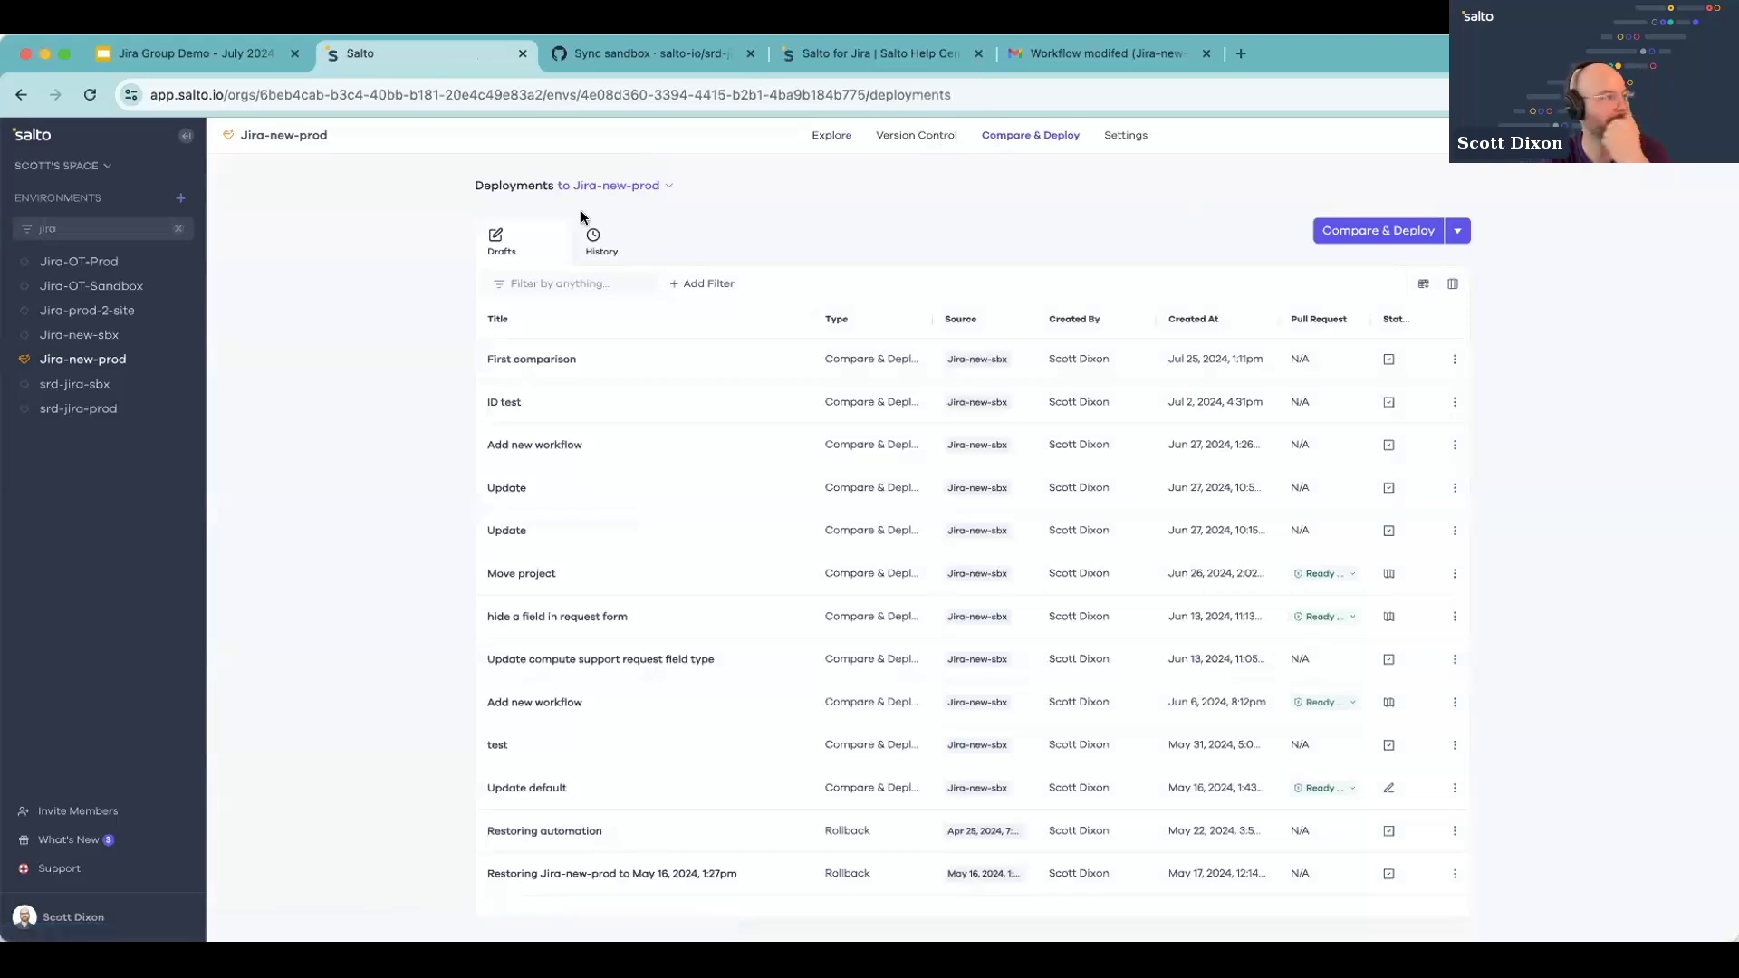
{"action": "left_click", "coordinate": [600, 240]}
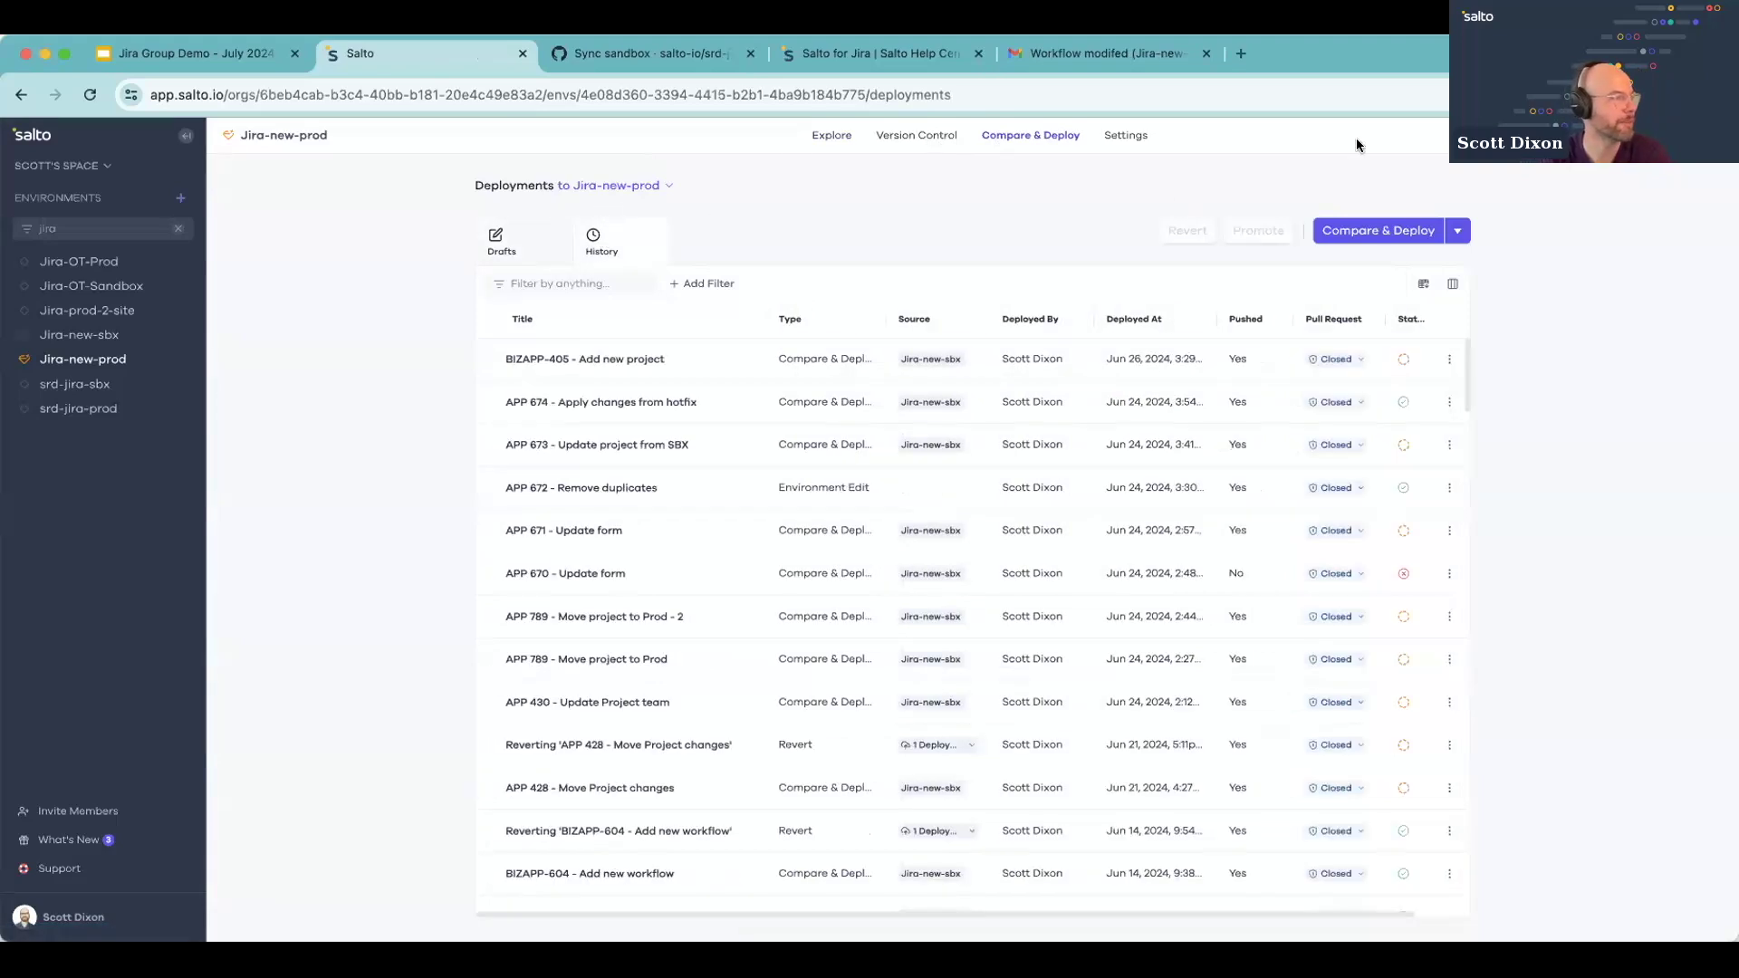
{"action": "left_click", "coordinate": [1377, 230]}
{"action": "left_click", "coordinate": [923, 369]}
{"action": "type", "text": "jira"}
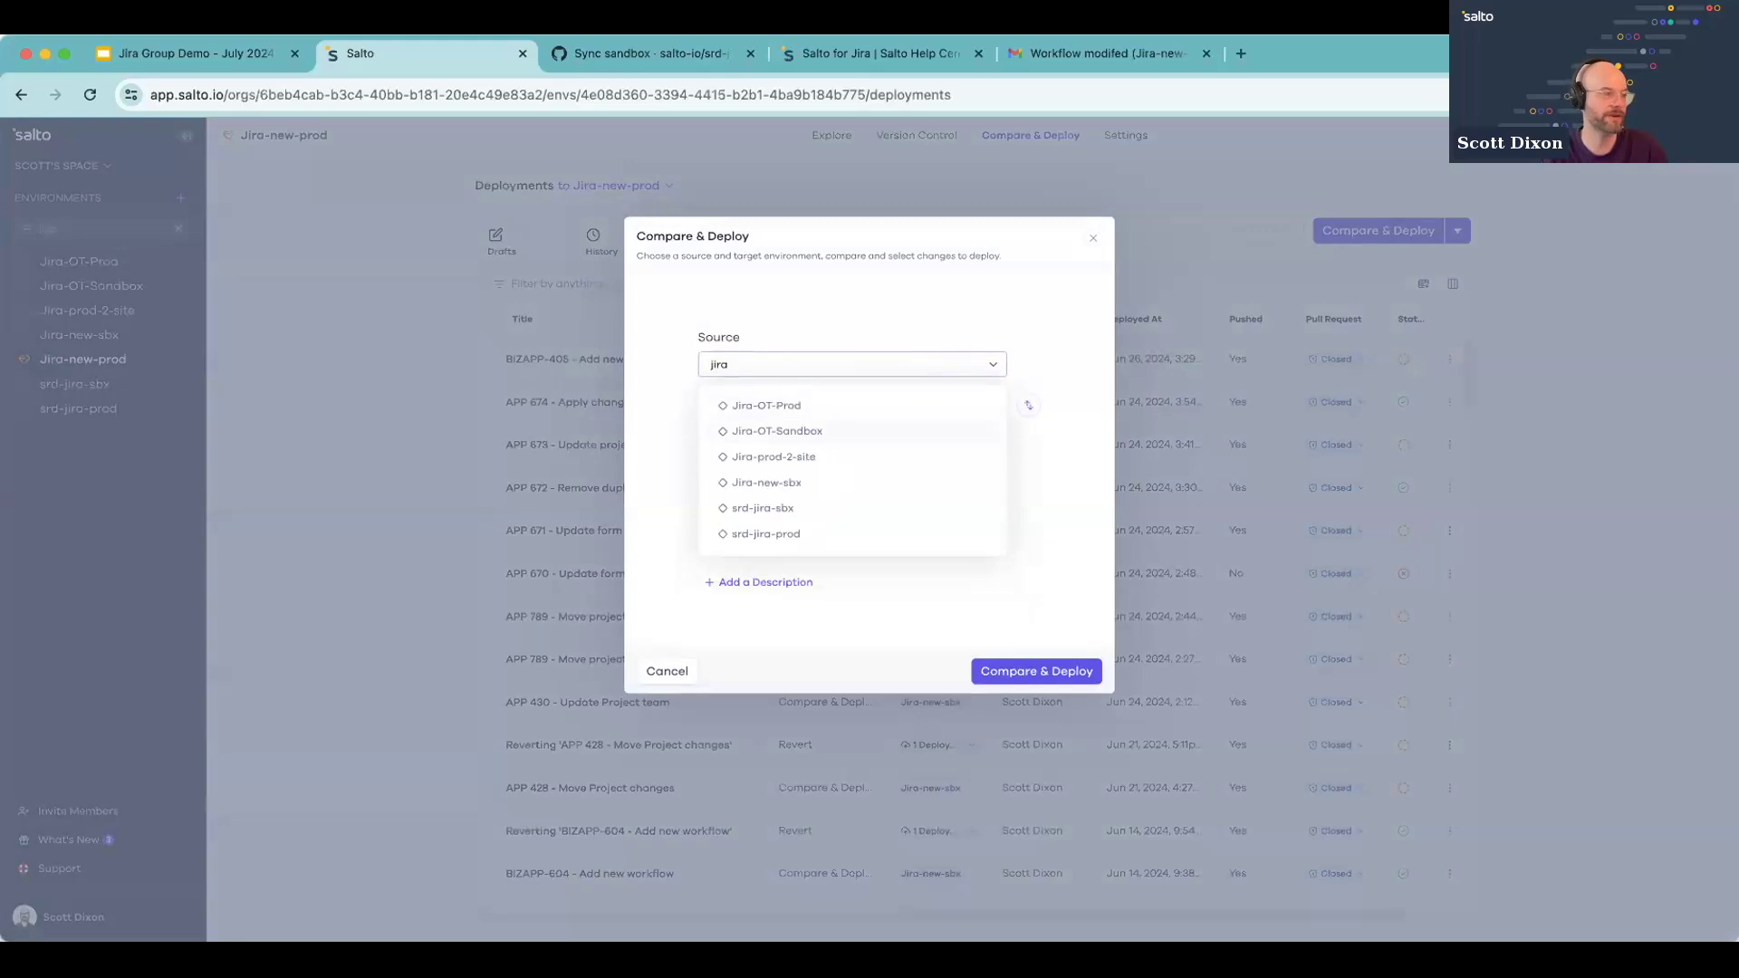
{"action": "left_click", "coordinate": [766, 482]}
{"action": "left_click", "coordinate": [847, 540]}
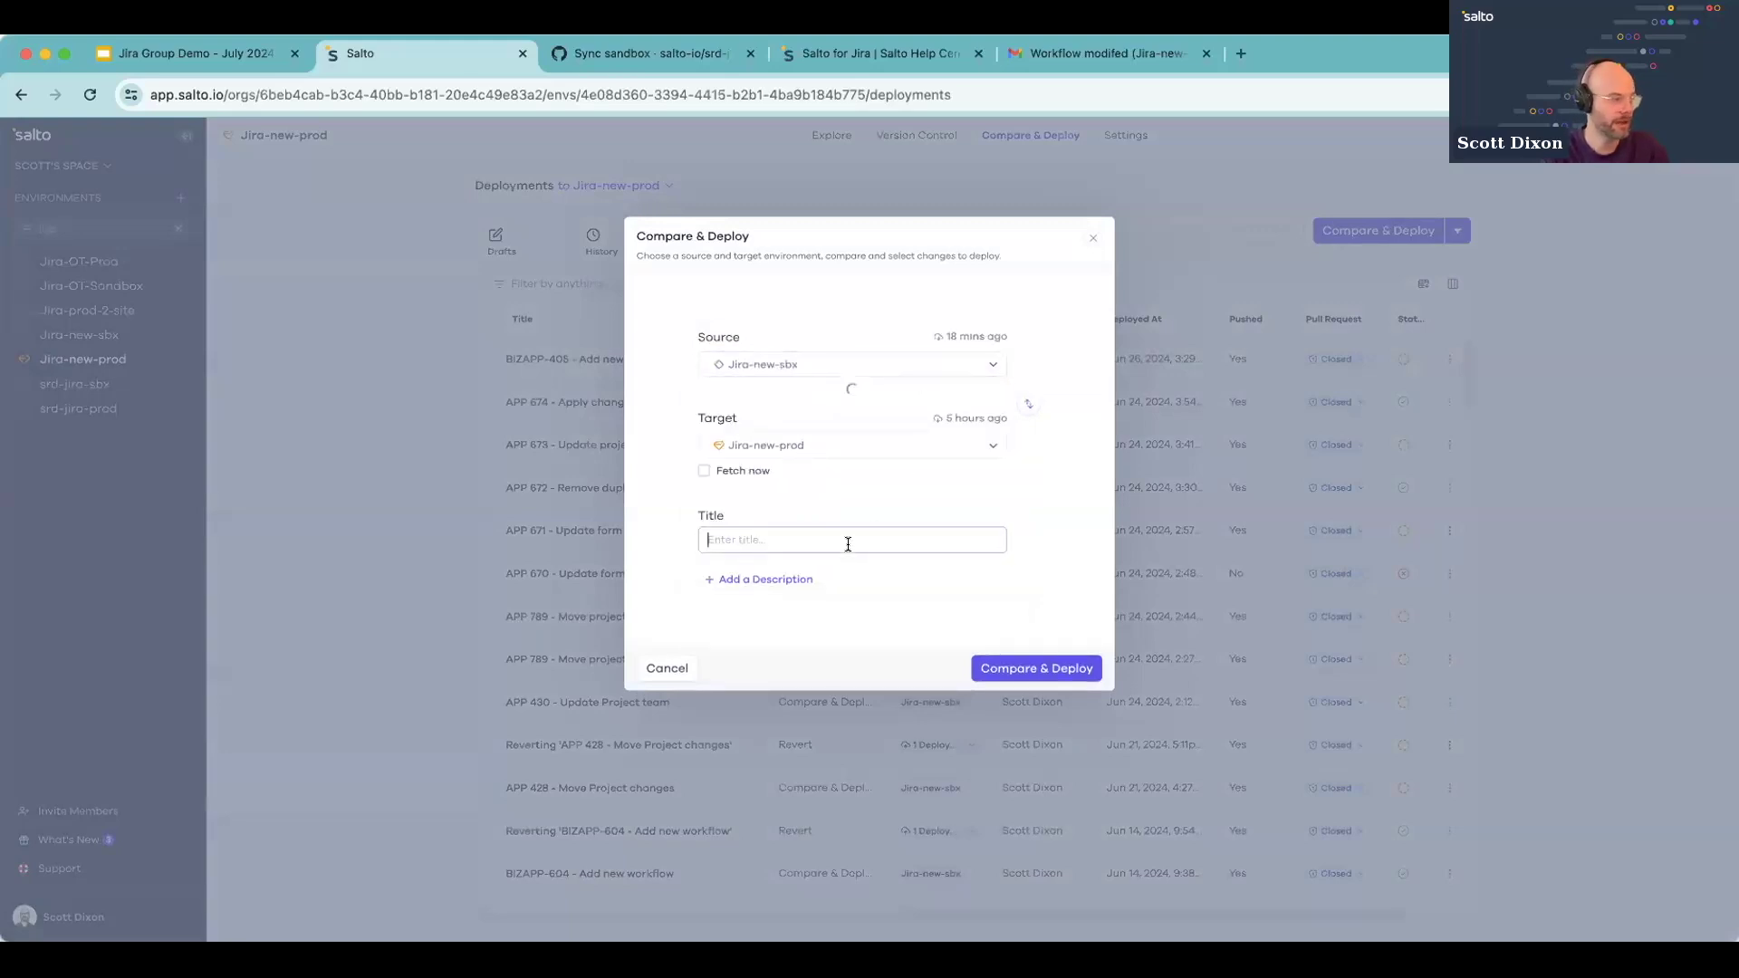
{"action": "type", "text": "New deploy"}
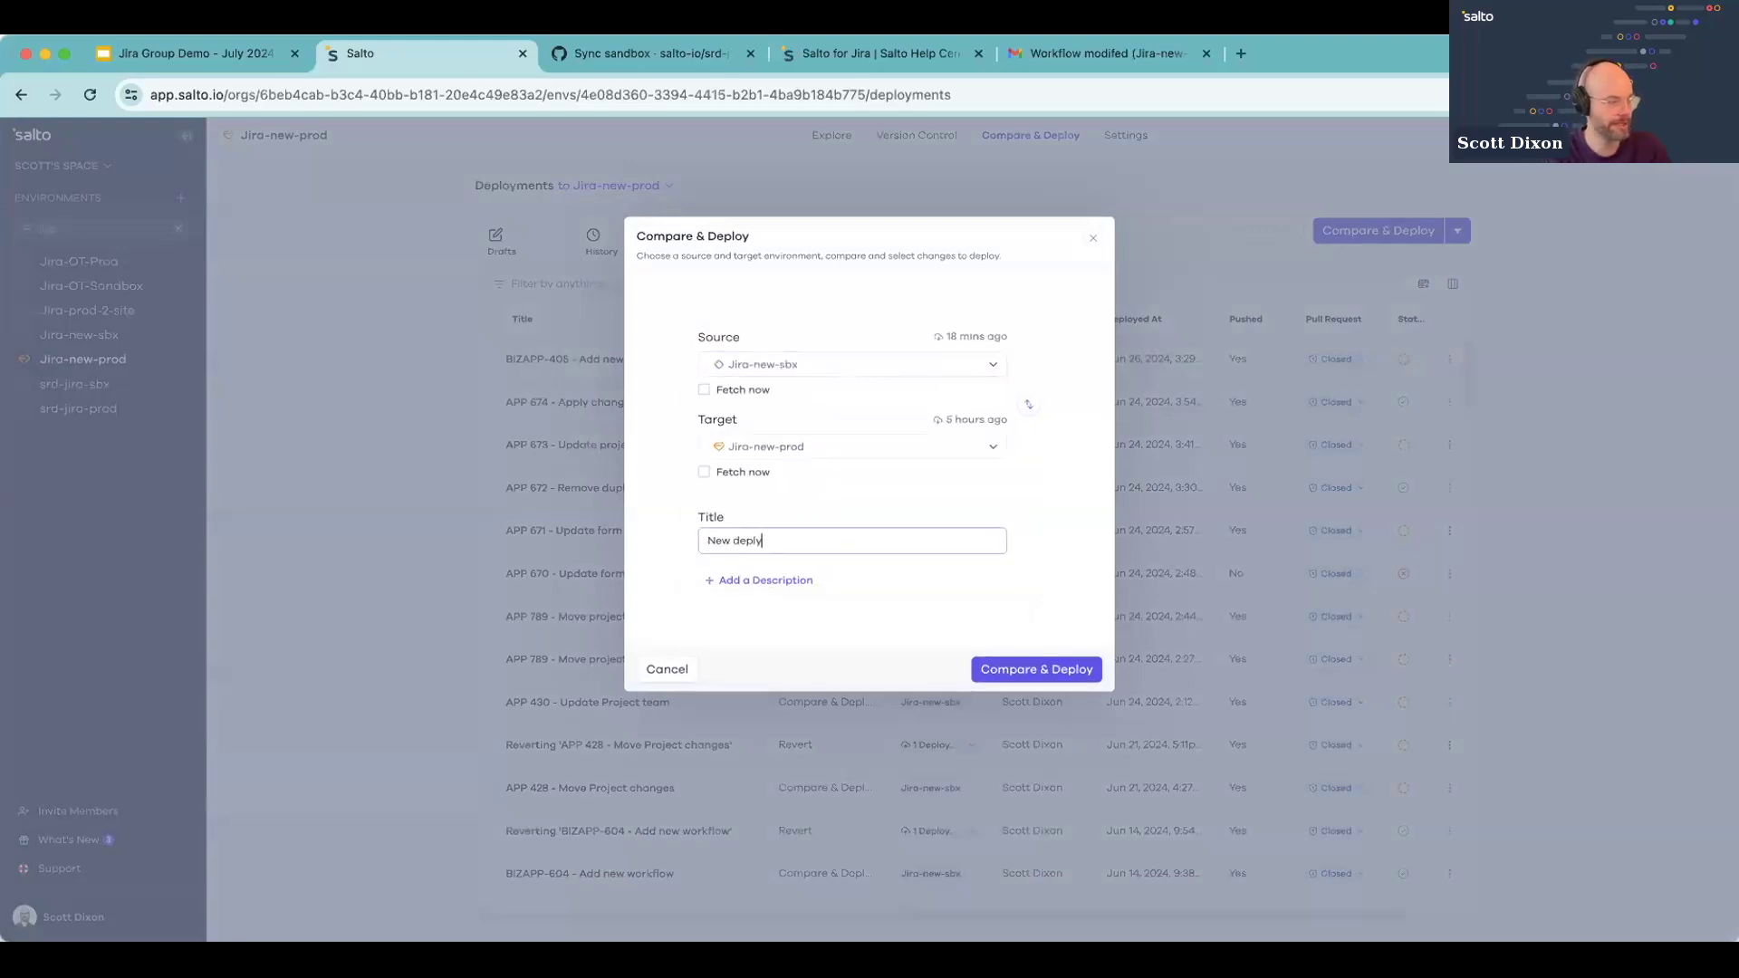
{"action": "type", "text": "ment"}
{"action": "key", "text": "Return"}
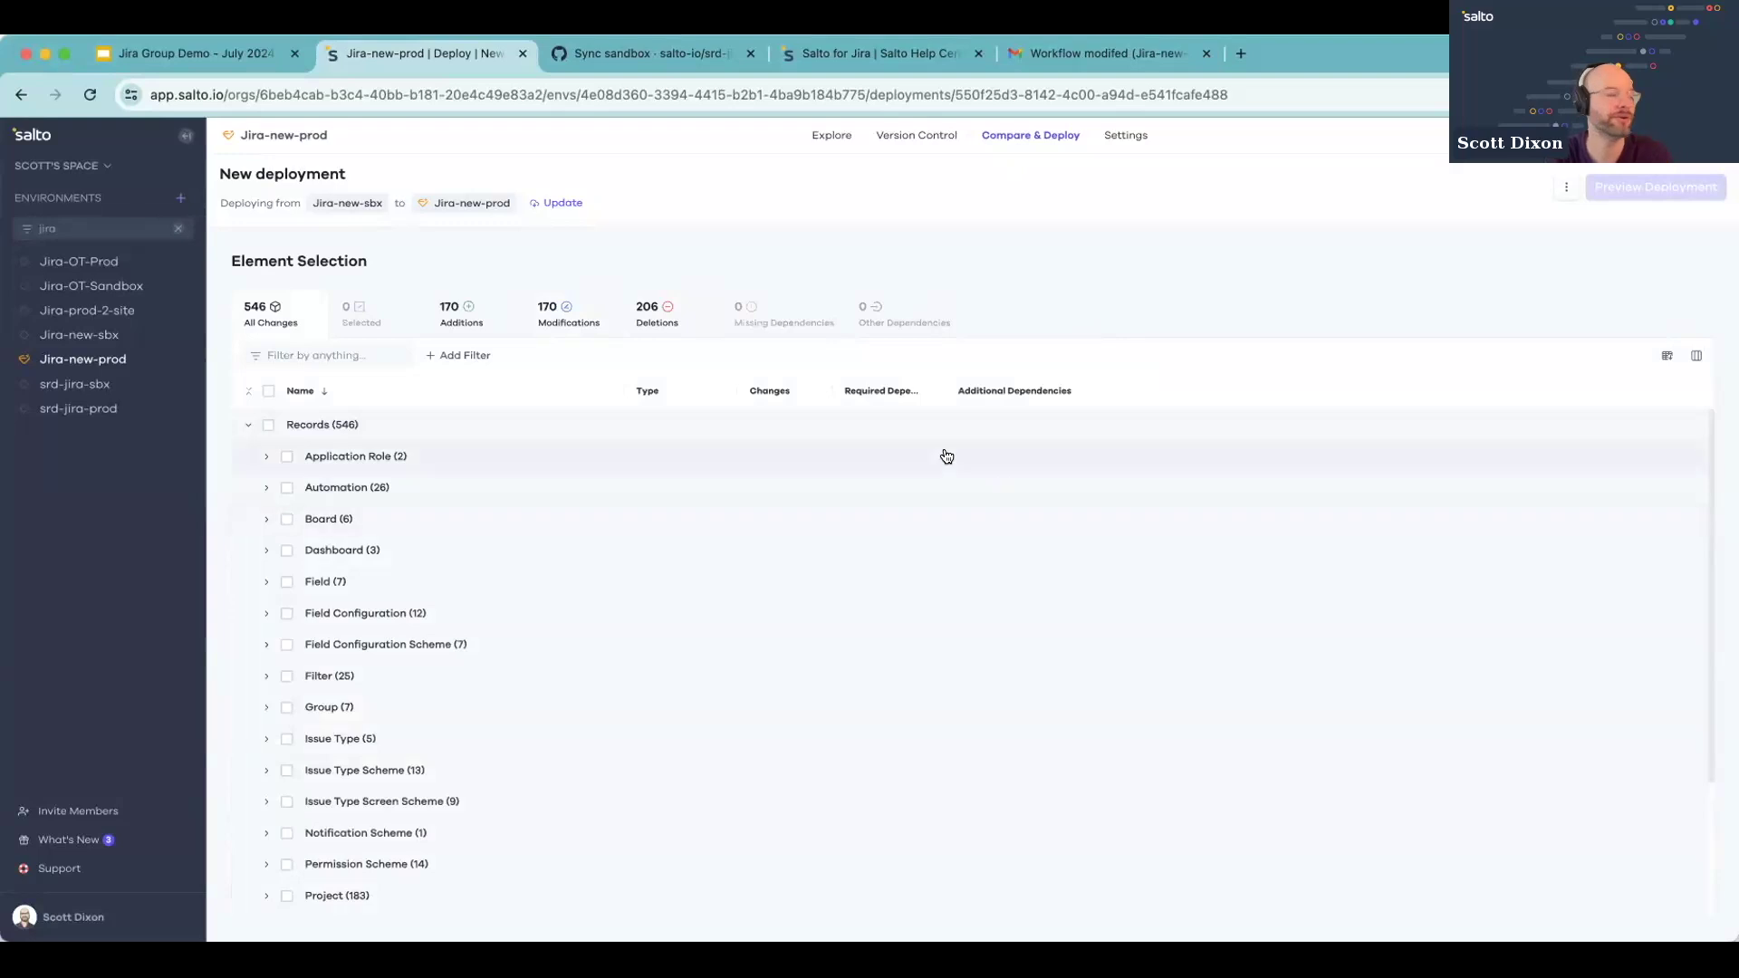
Step: Among the deployment's added records, open the SRD Billing Zip field group and select the (SRD) Billing Zip field for deployment
{"action": "left_click", "coordinate": [441, 311]}
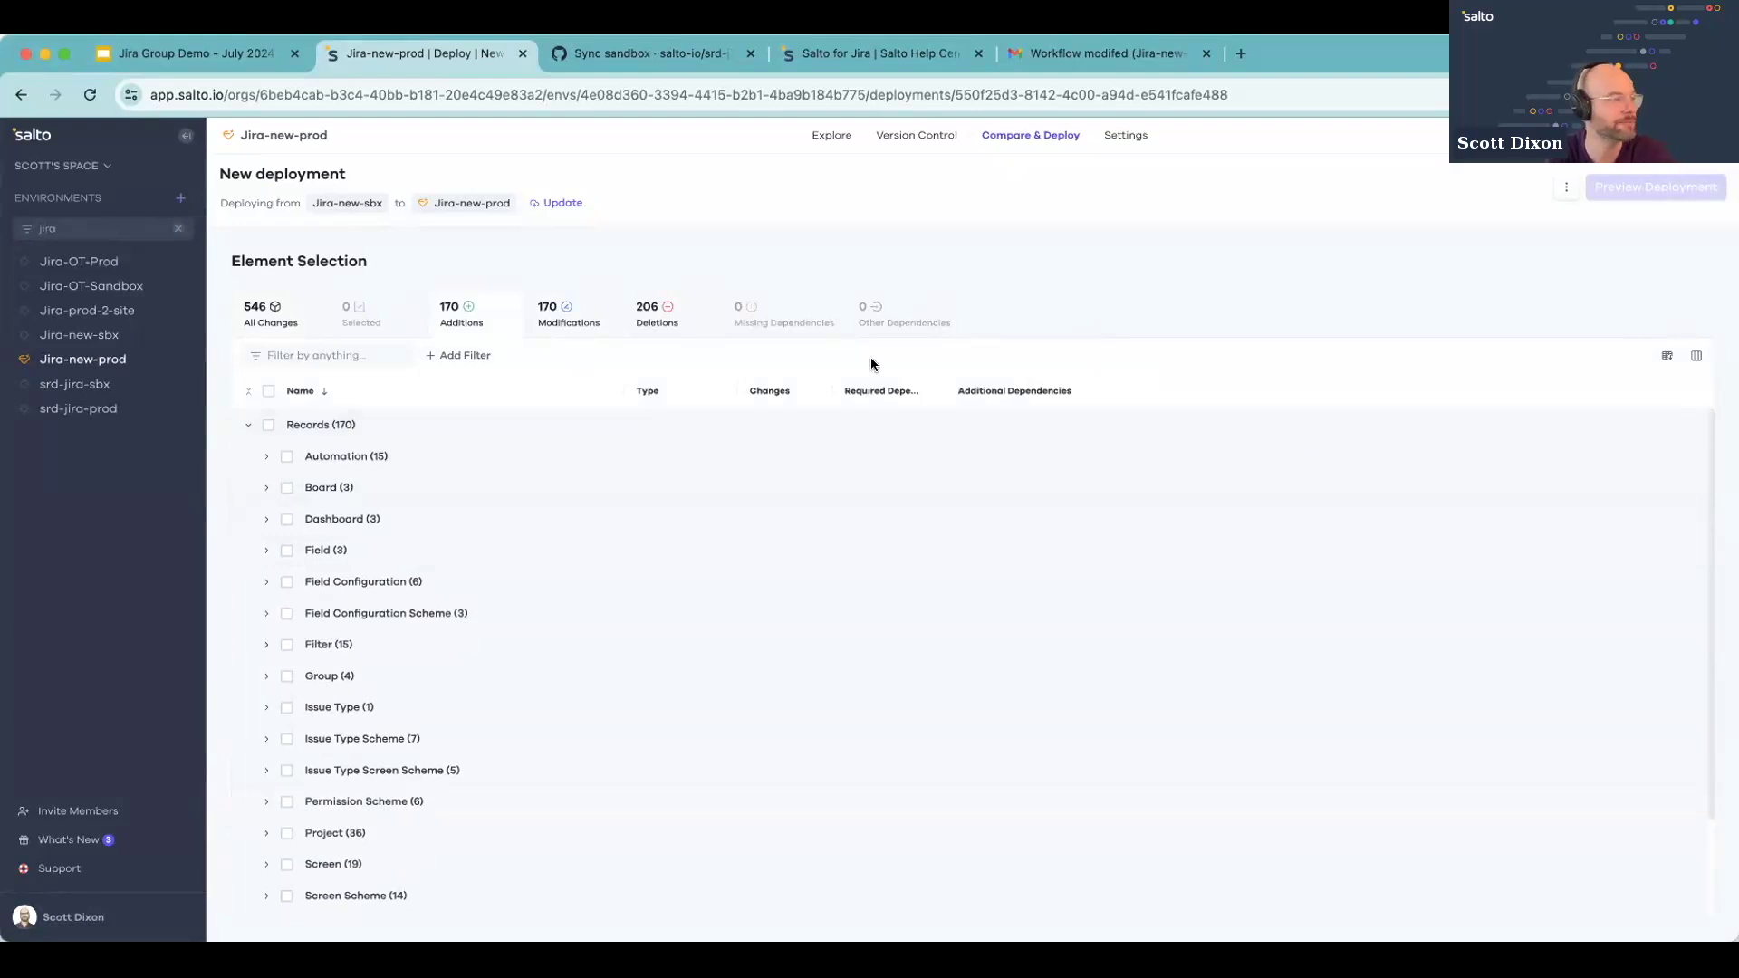
{"action": "left_click", "coordinate": [547, 316]}
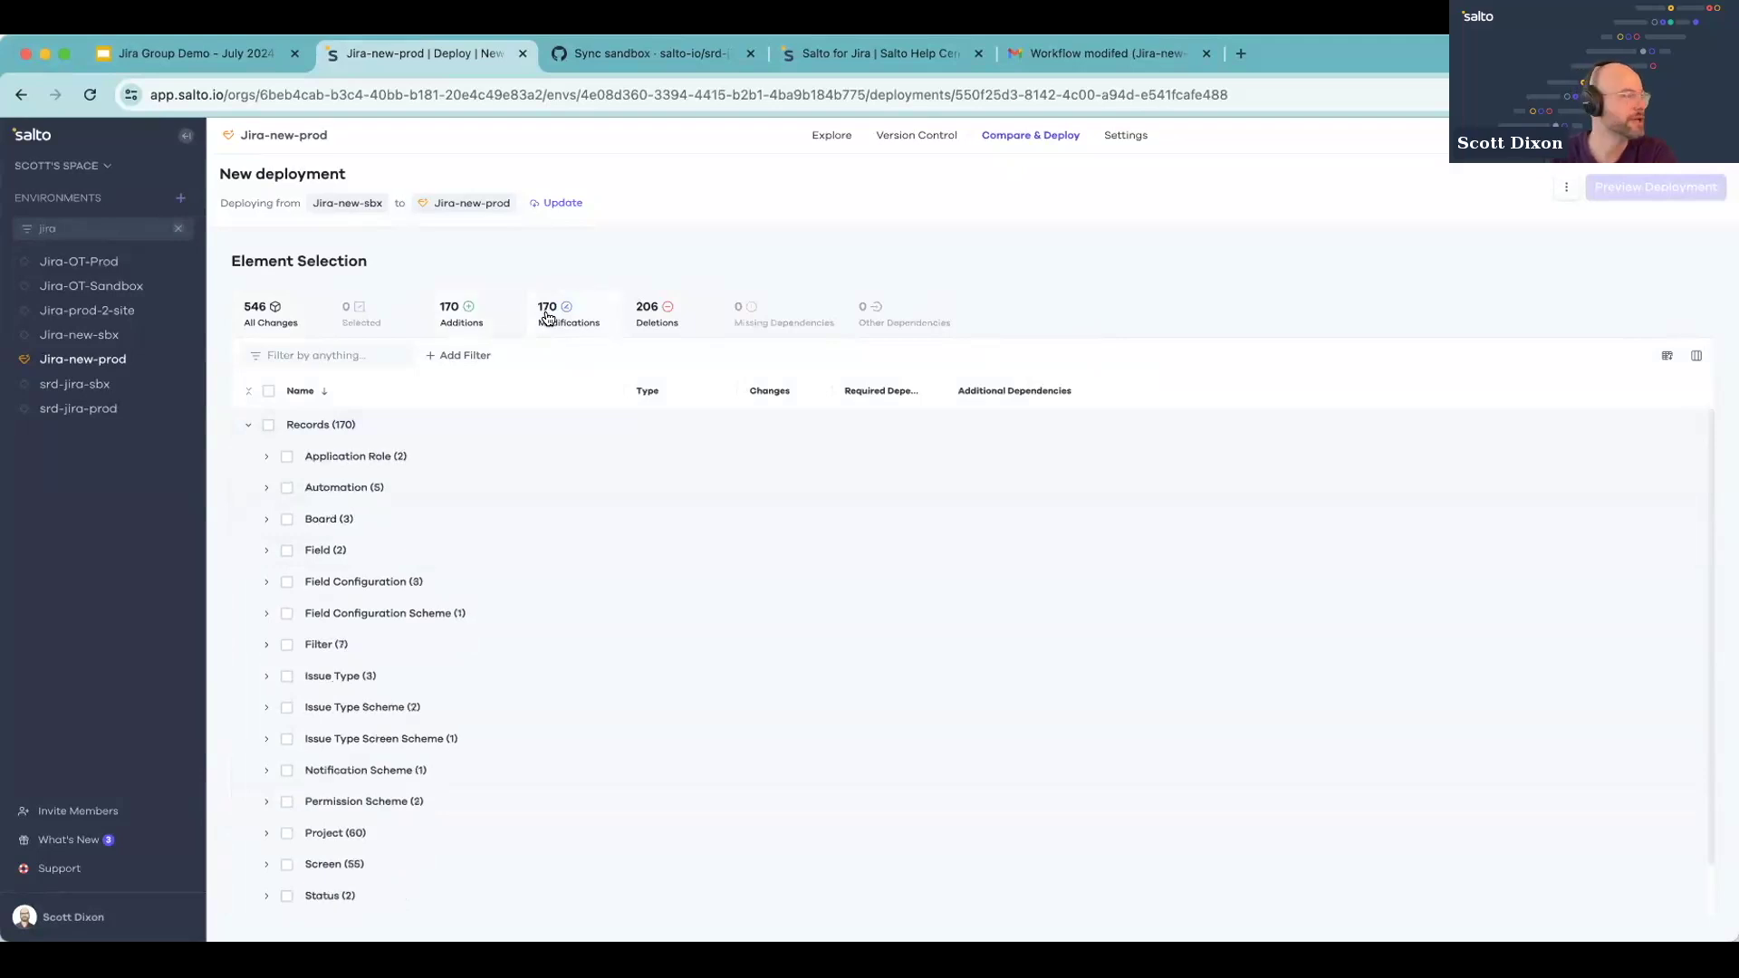
{"action": "left_click", "coordinate": [490, 326]}
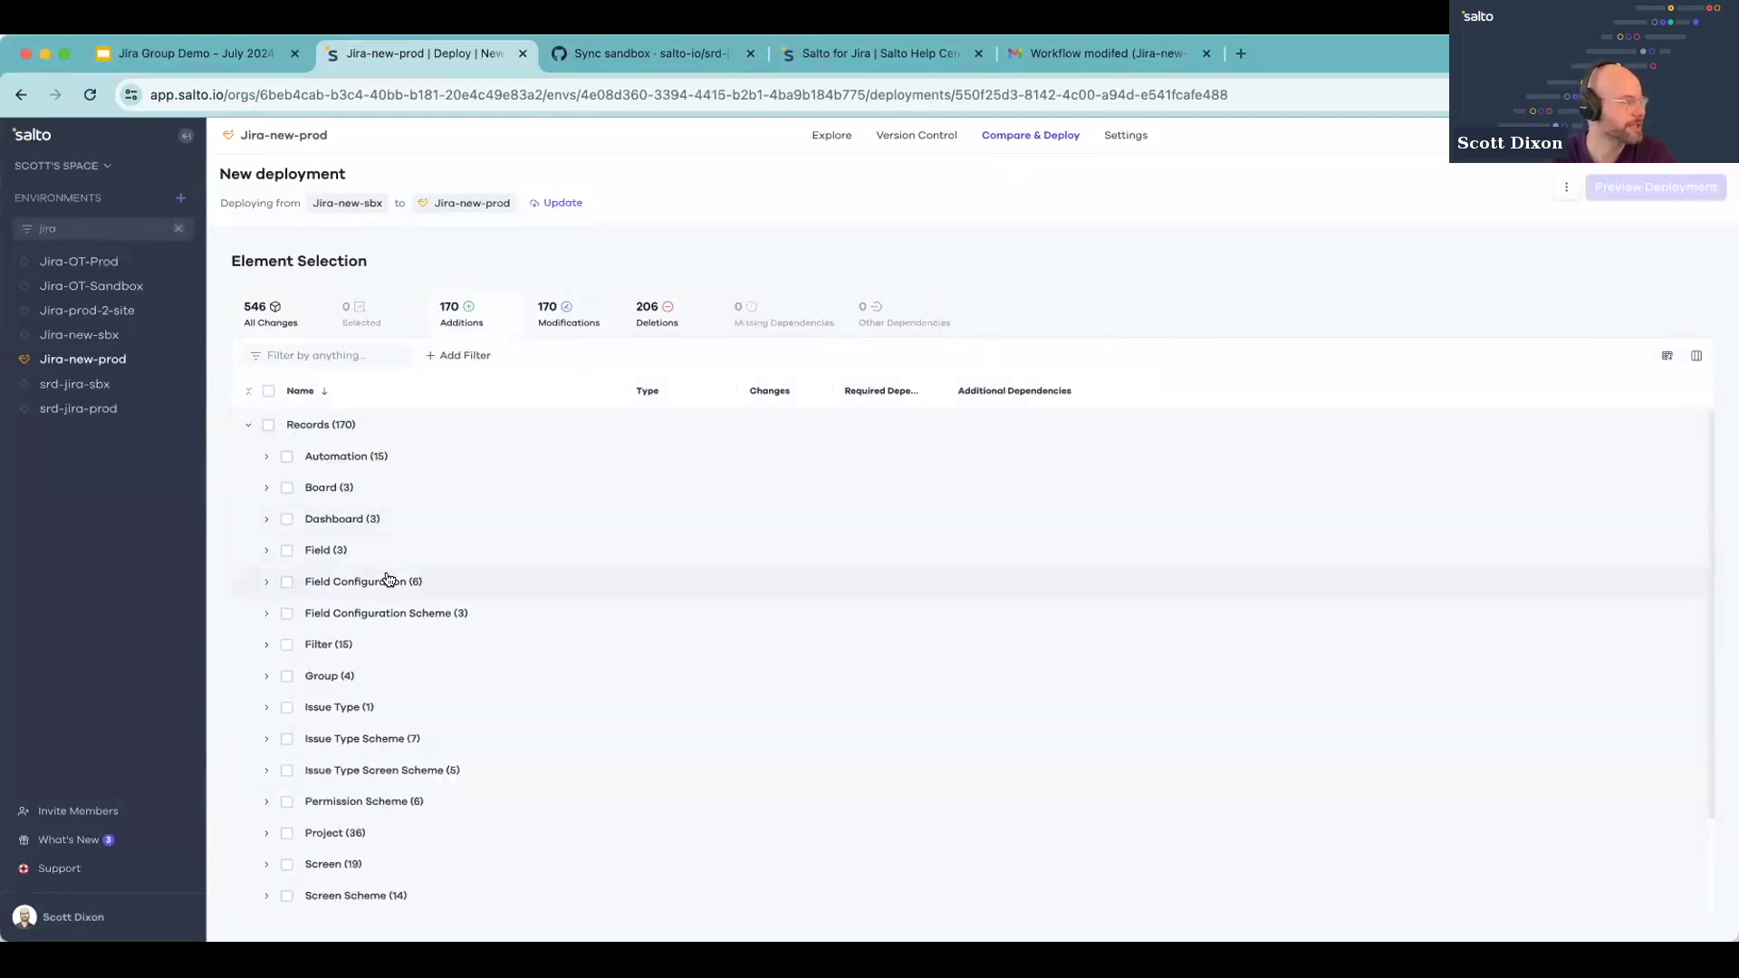
{"action": "left_click", "coordinate": [337, 550]}
{"action": "left_click", "coordinate": [404, 581]}
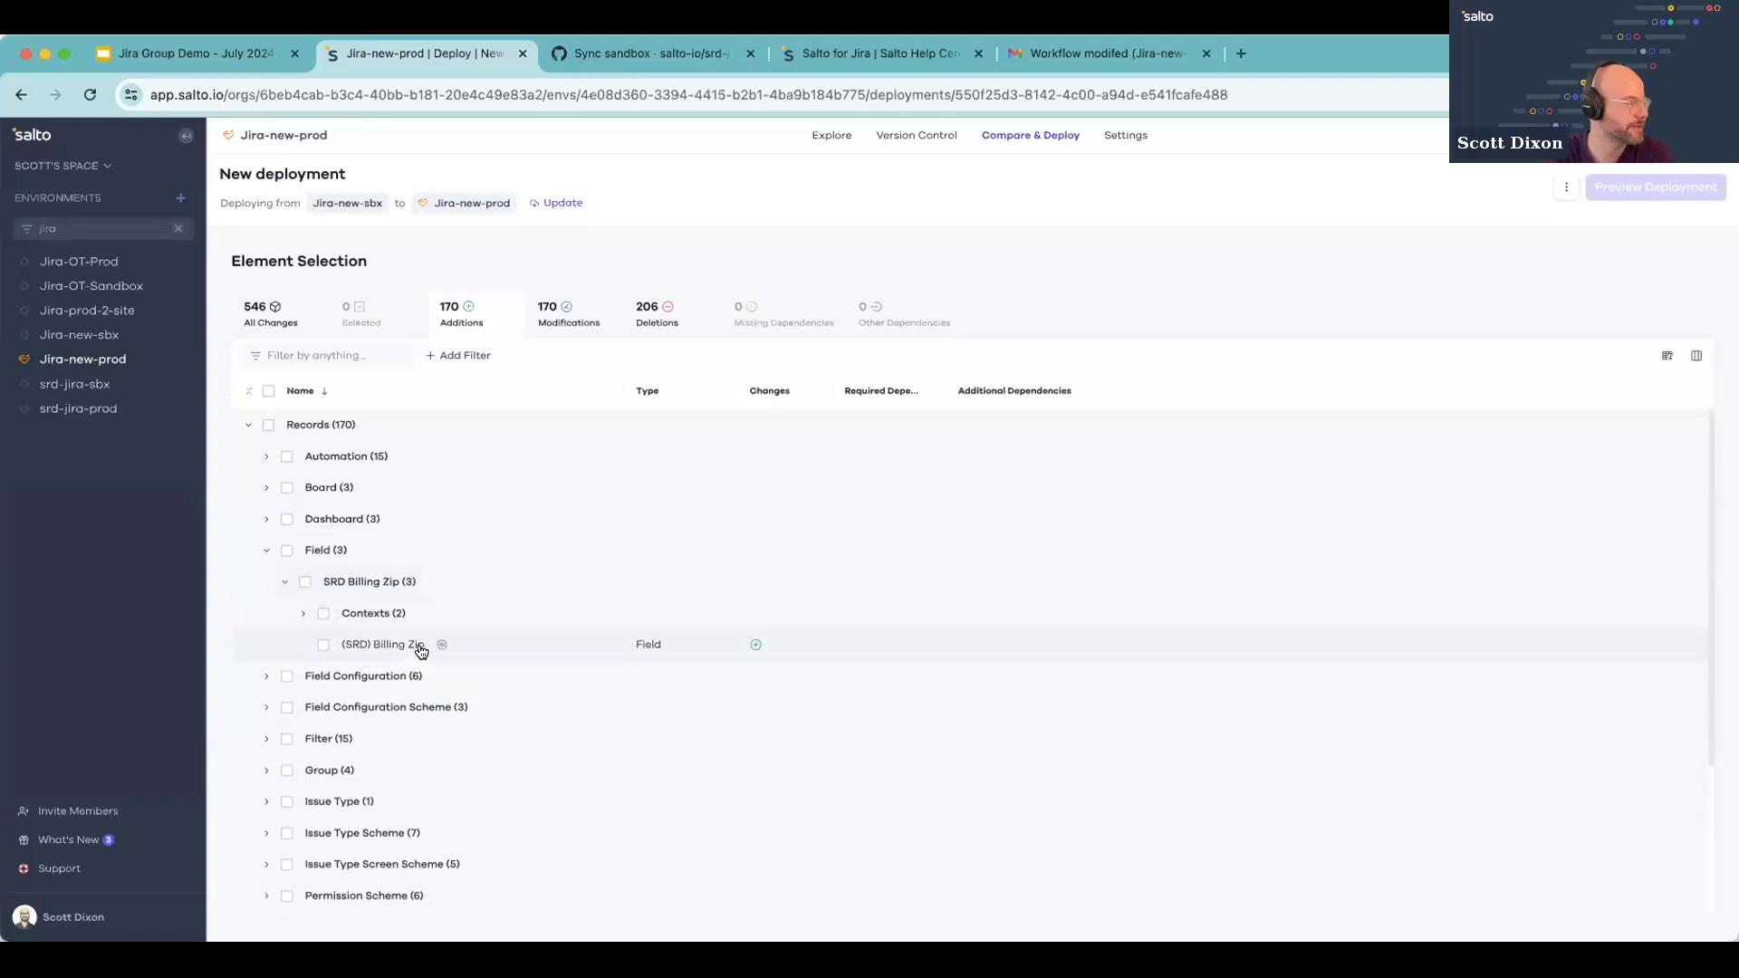
{"action": "left_click", "coordinate": [382, 645]}
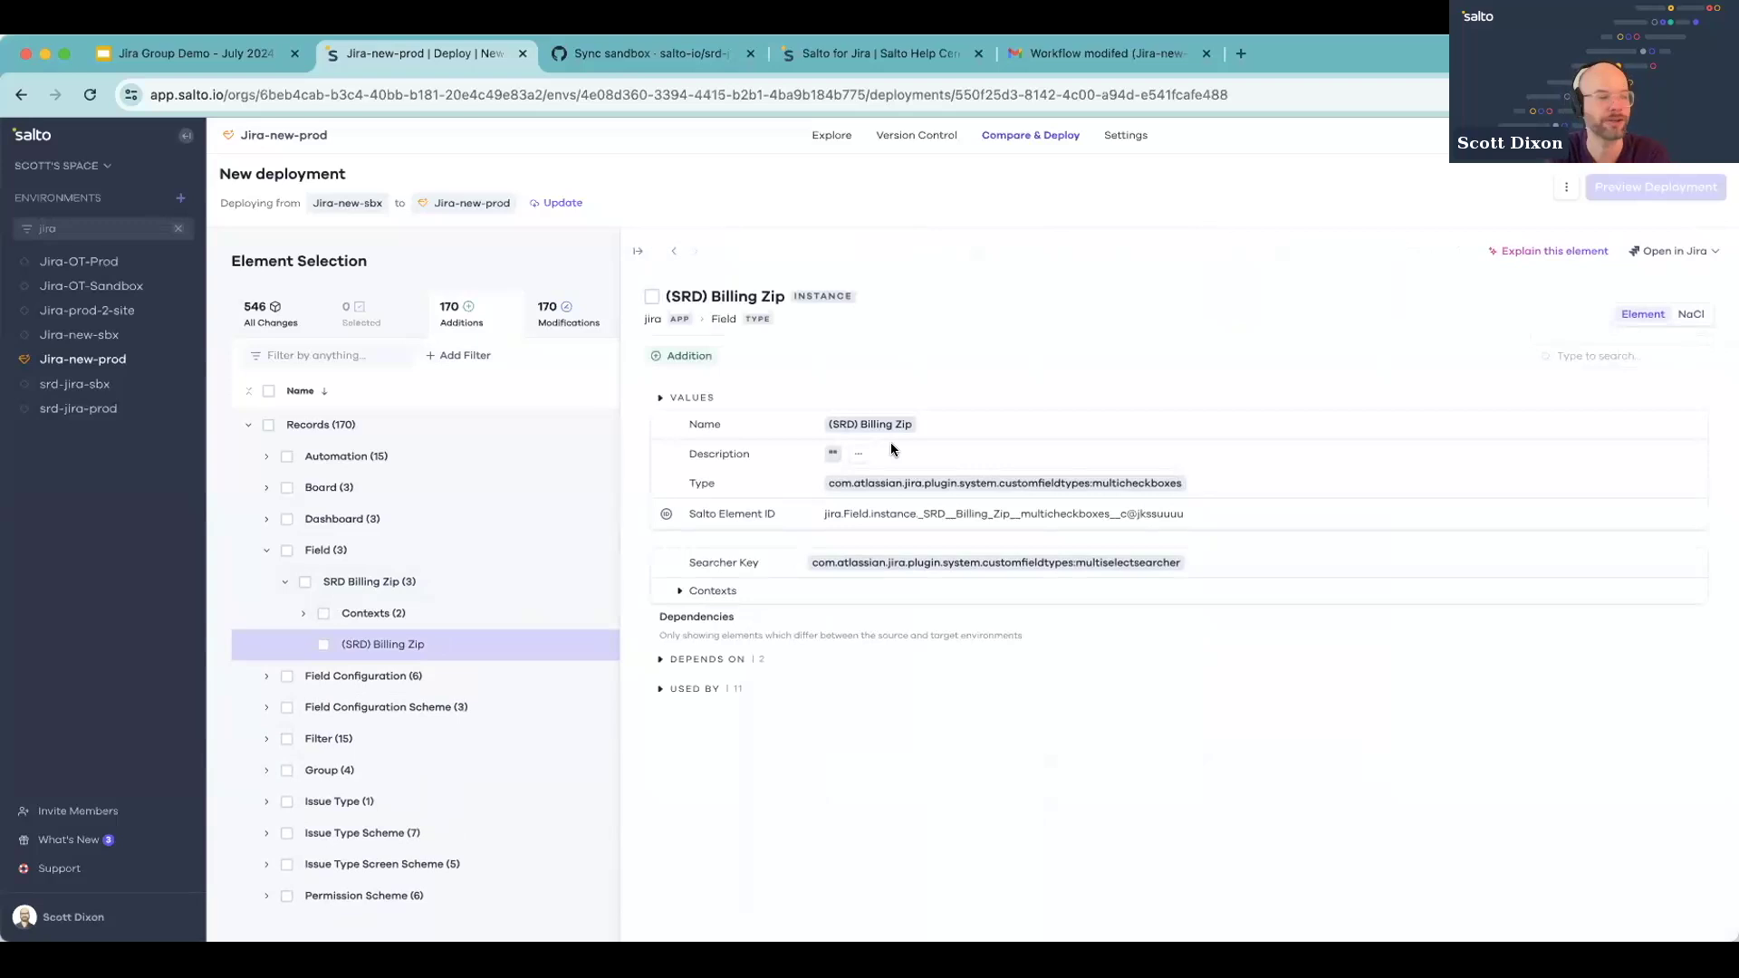
{"action": "left_click", "coordinate": [652, 297]}
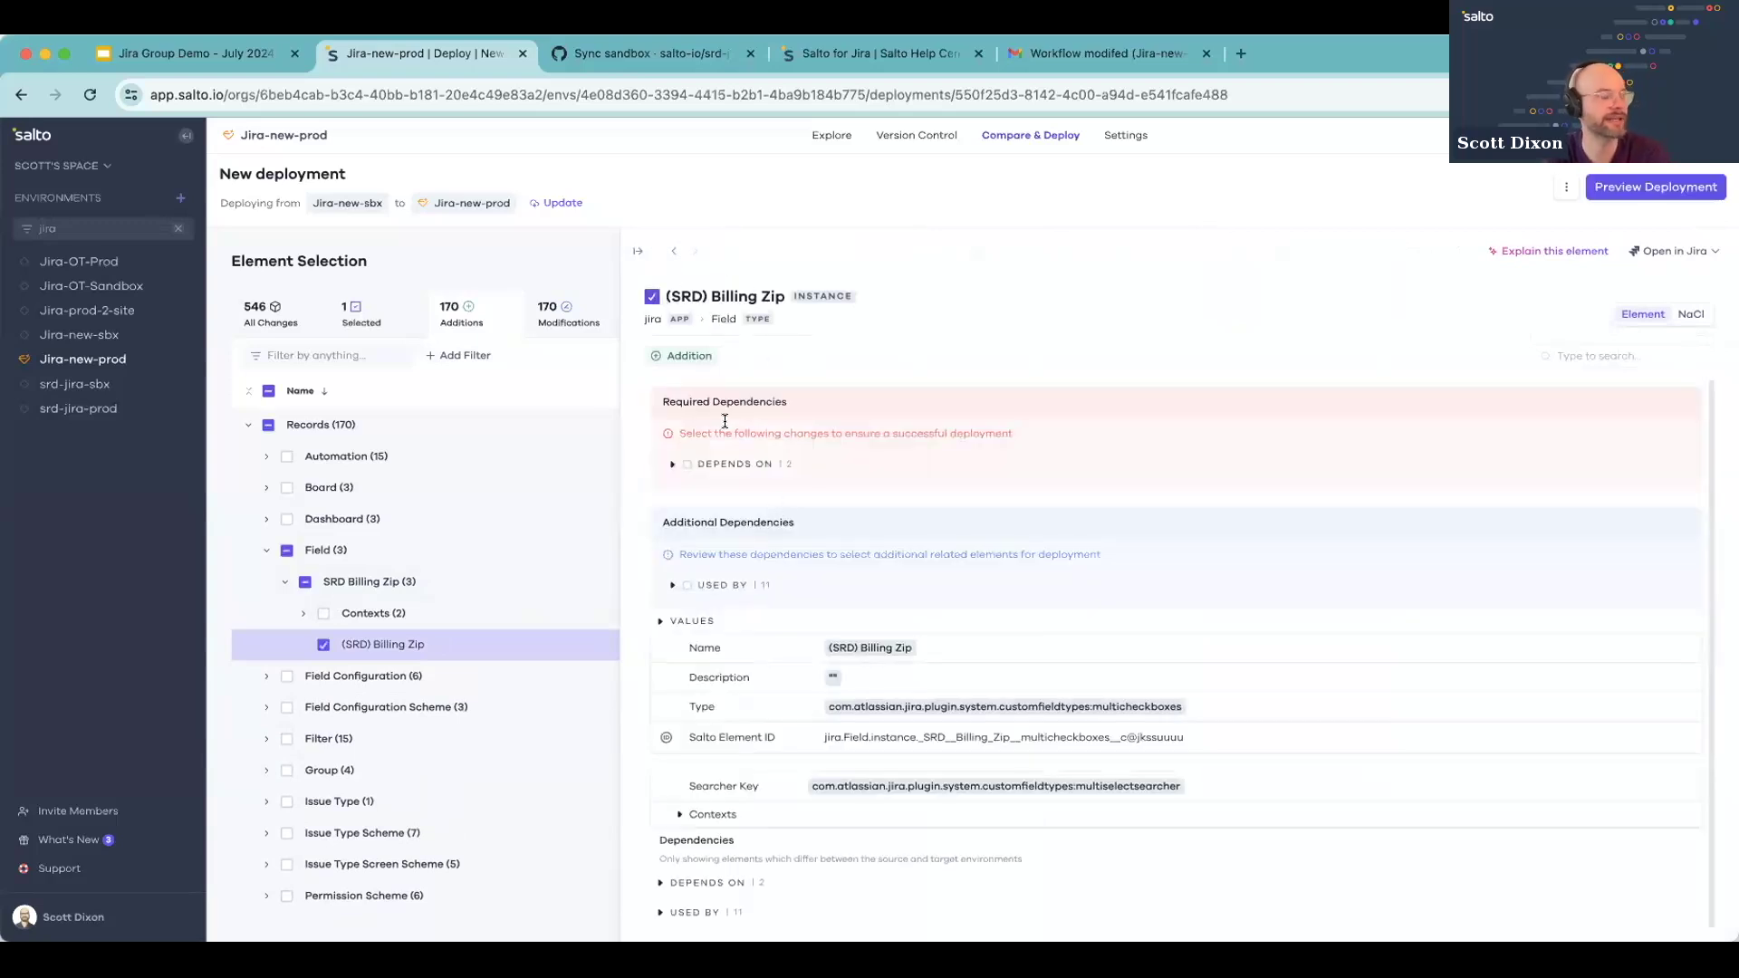
Step: Include the Issue Layout and Screen elements that use (SRD) Billing Zip from its additional dependencies, inspecting BIZ: Kanban Bug Screen
{"action": "left_click", "coordinate": [741, 585]}
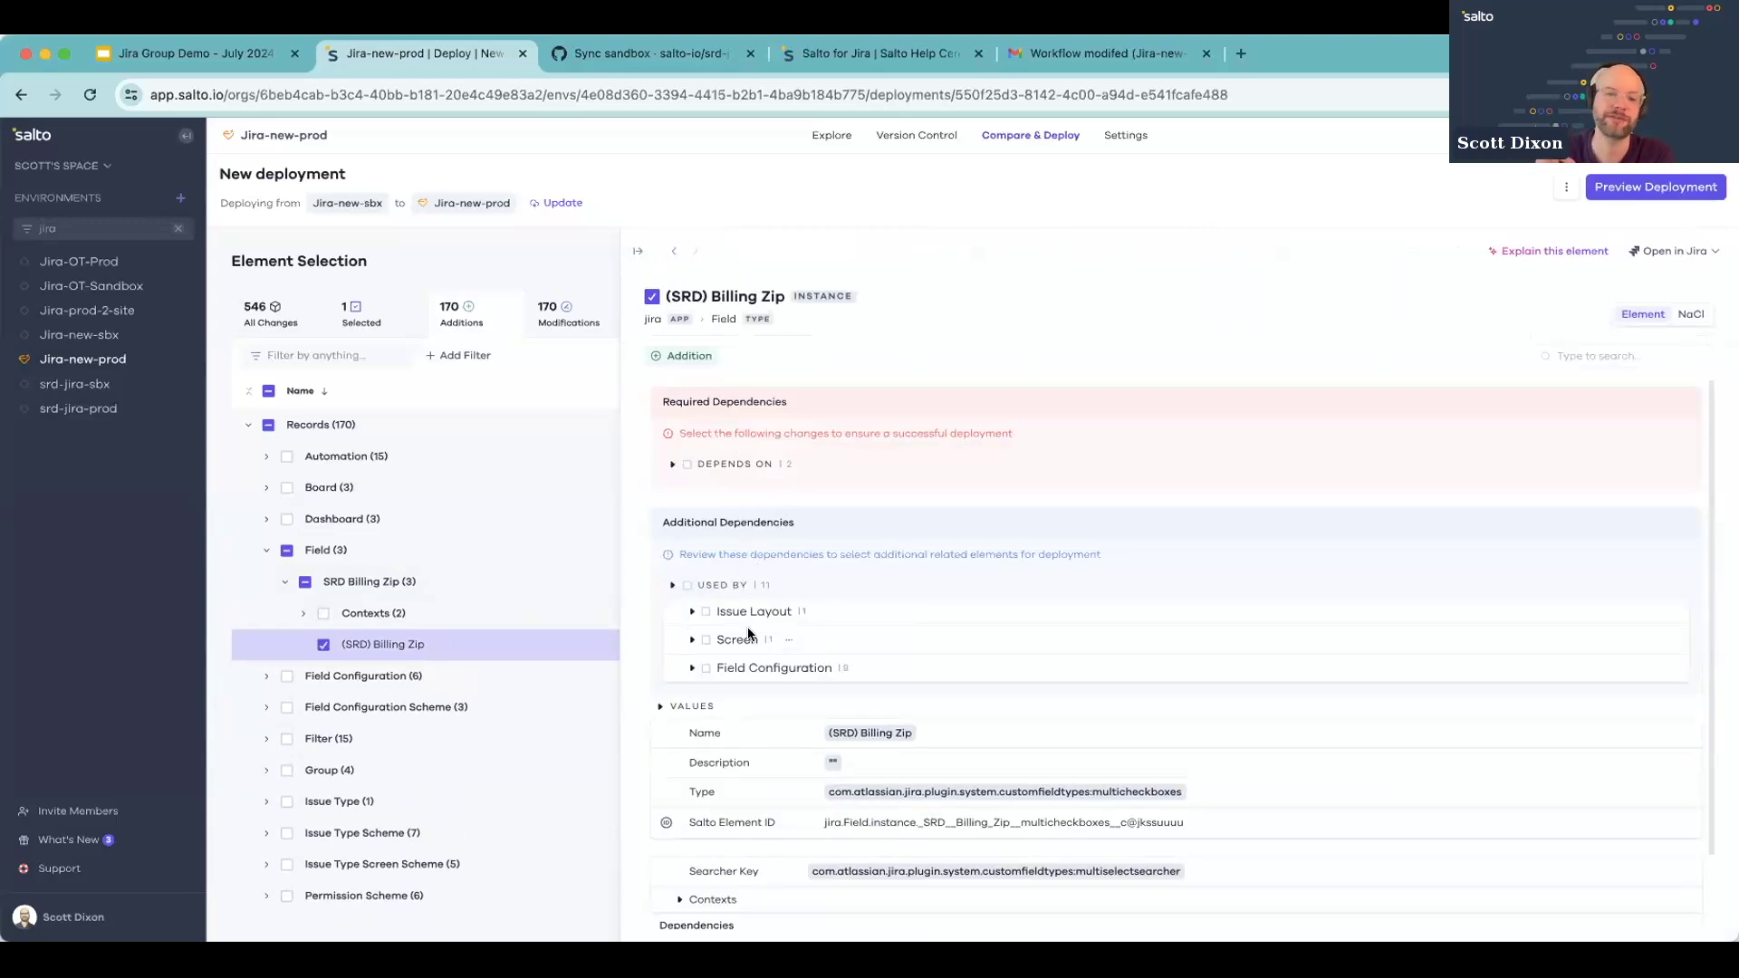
{"action": "left_click", "coordinate": [747, 638]}
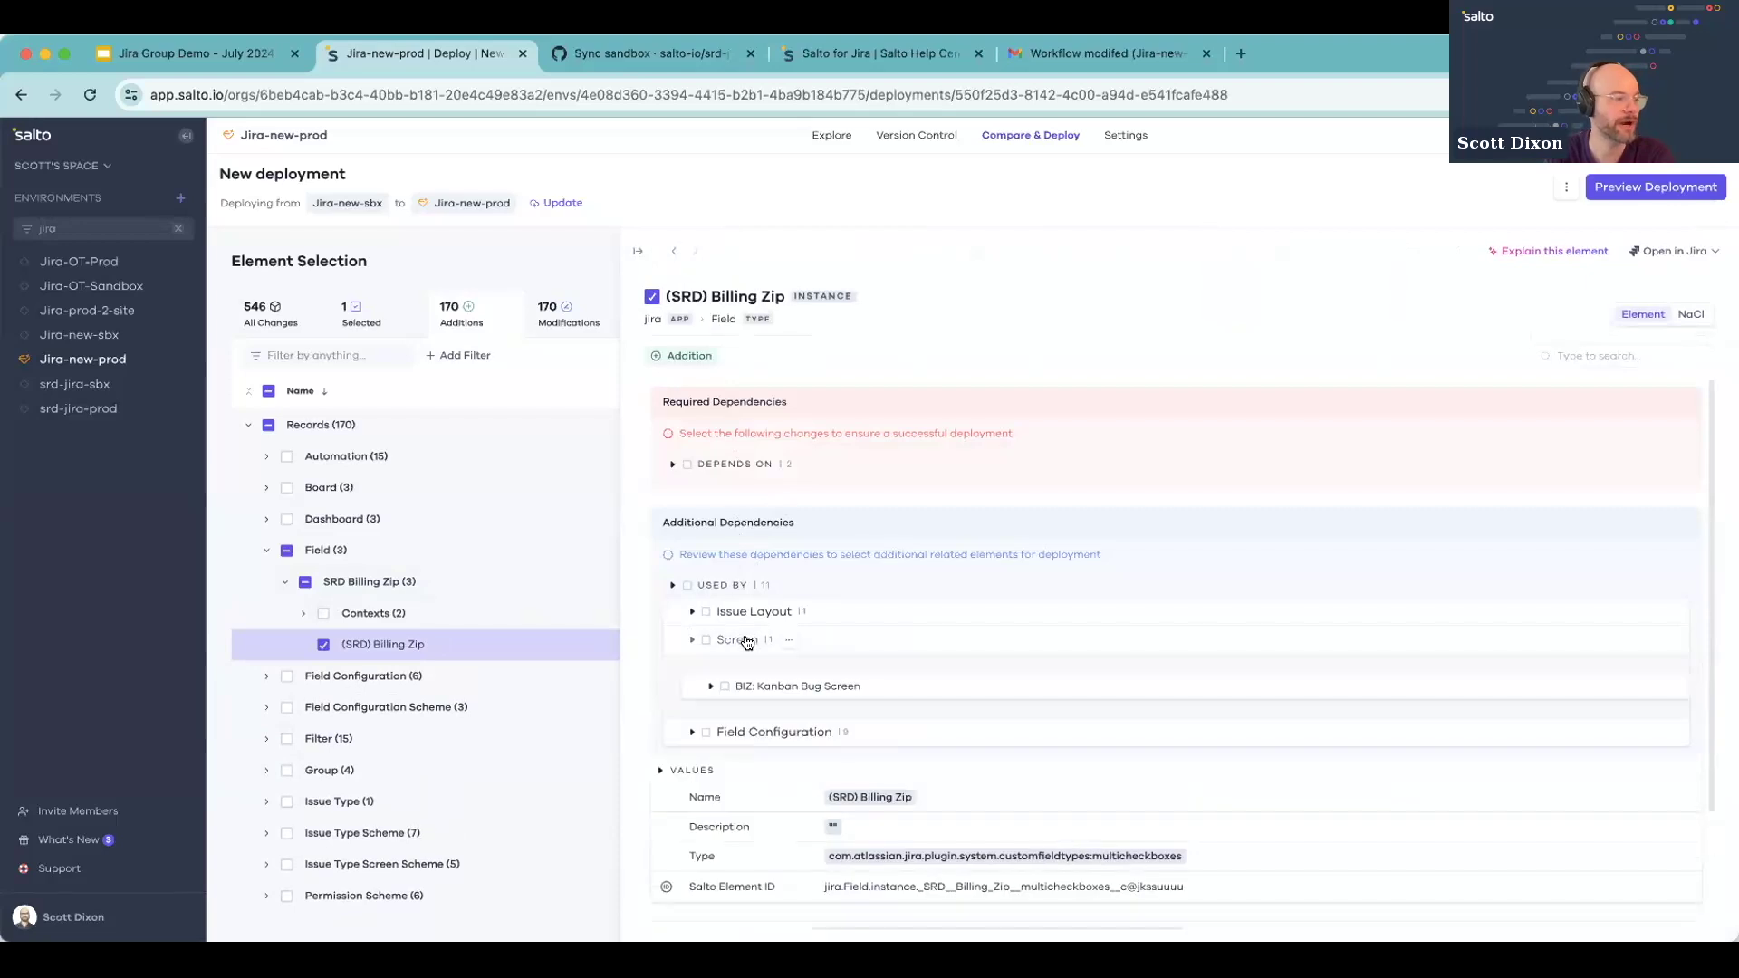
{"action": "left_click", "coordinate": [765, 684]}
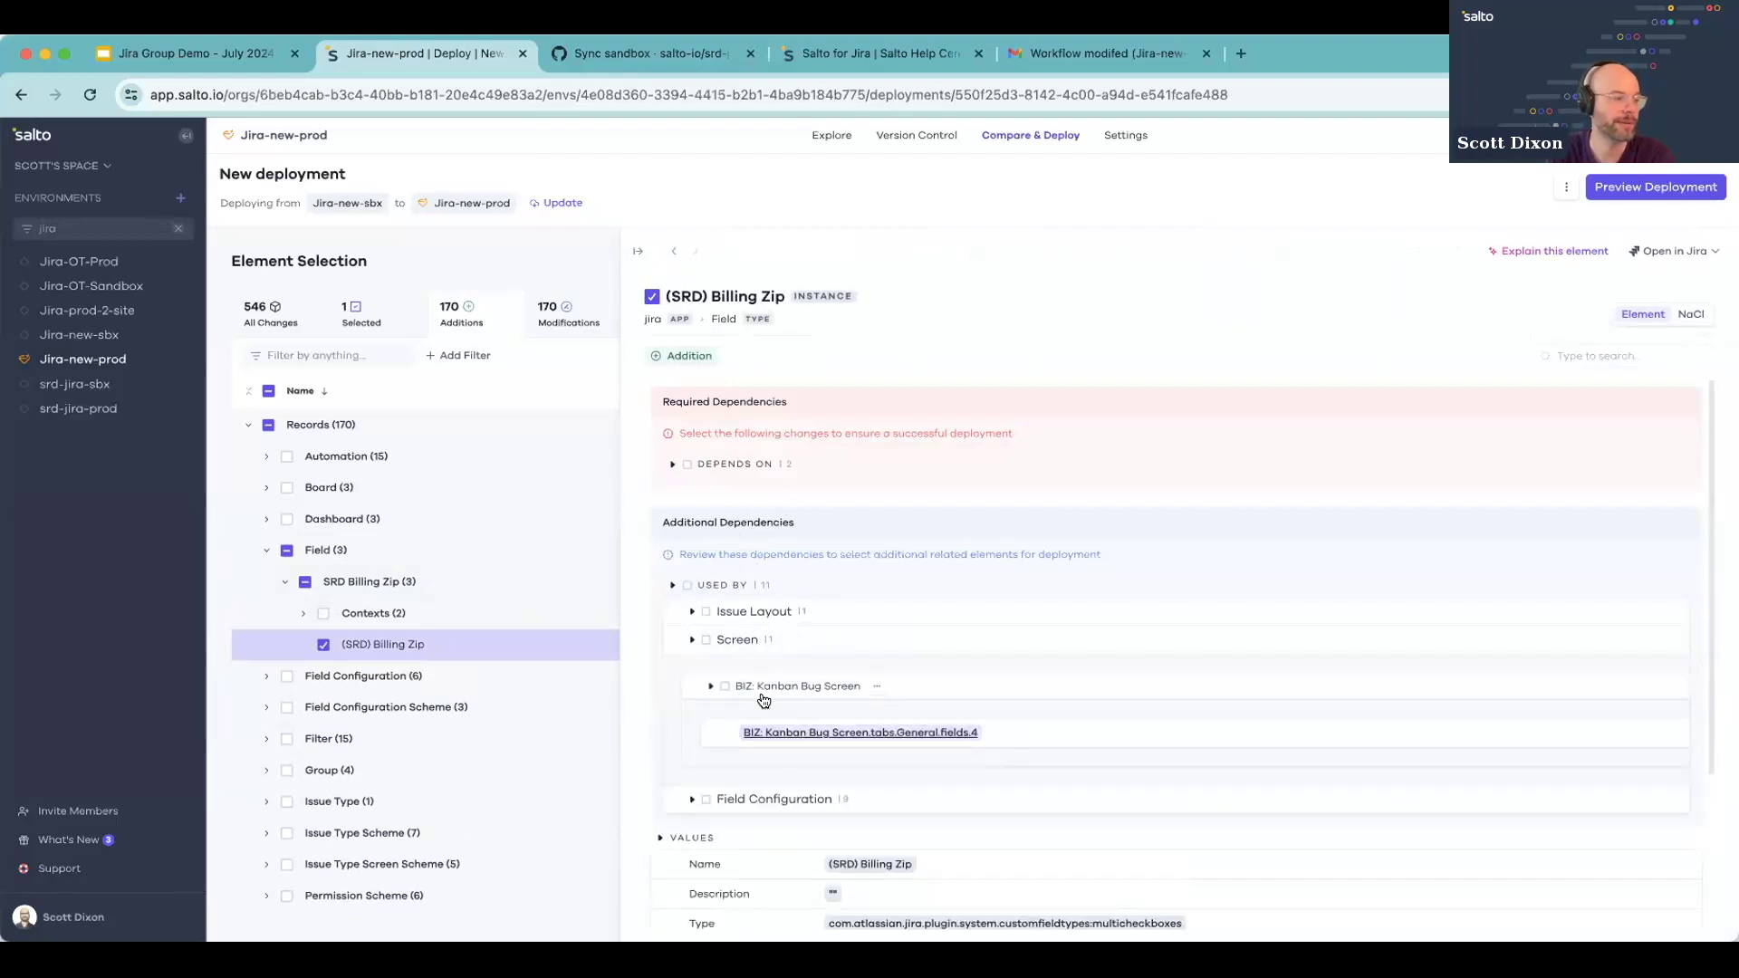
{"action": "left_click", "coordinate": [756, 613]}
{"action": "left_click", "coordinate": [757, 612]}
{"action": "left_click", "coordinate": [707, 639]}
{"action": "left_click", "coordinate": [706, 614]}
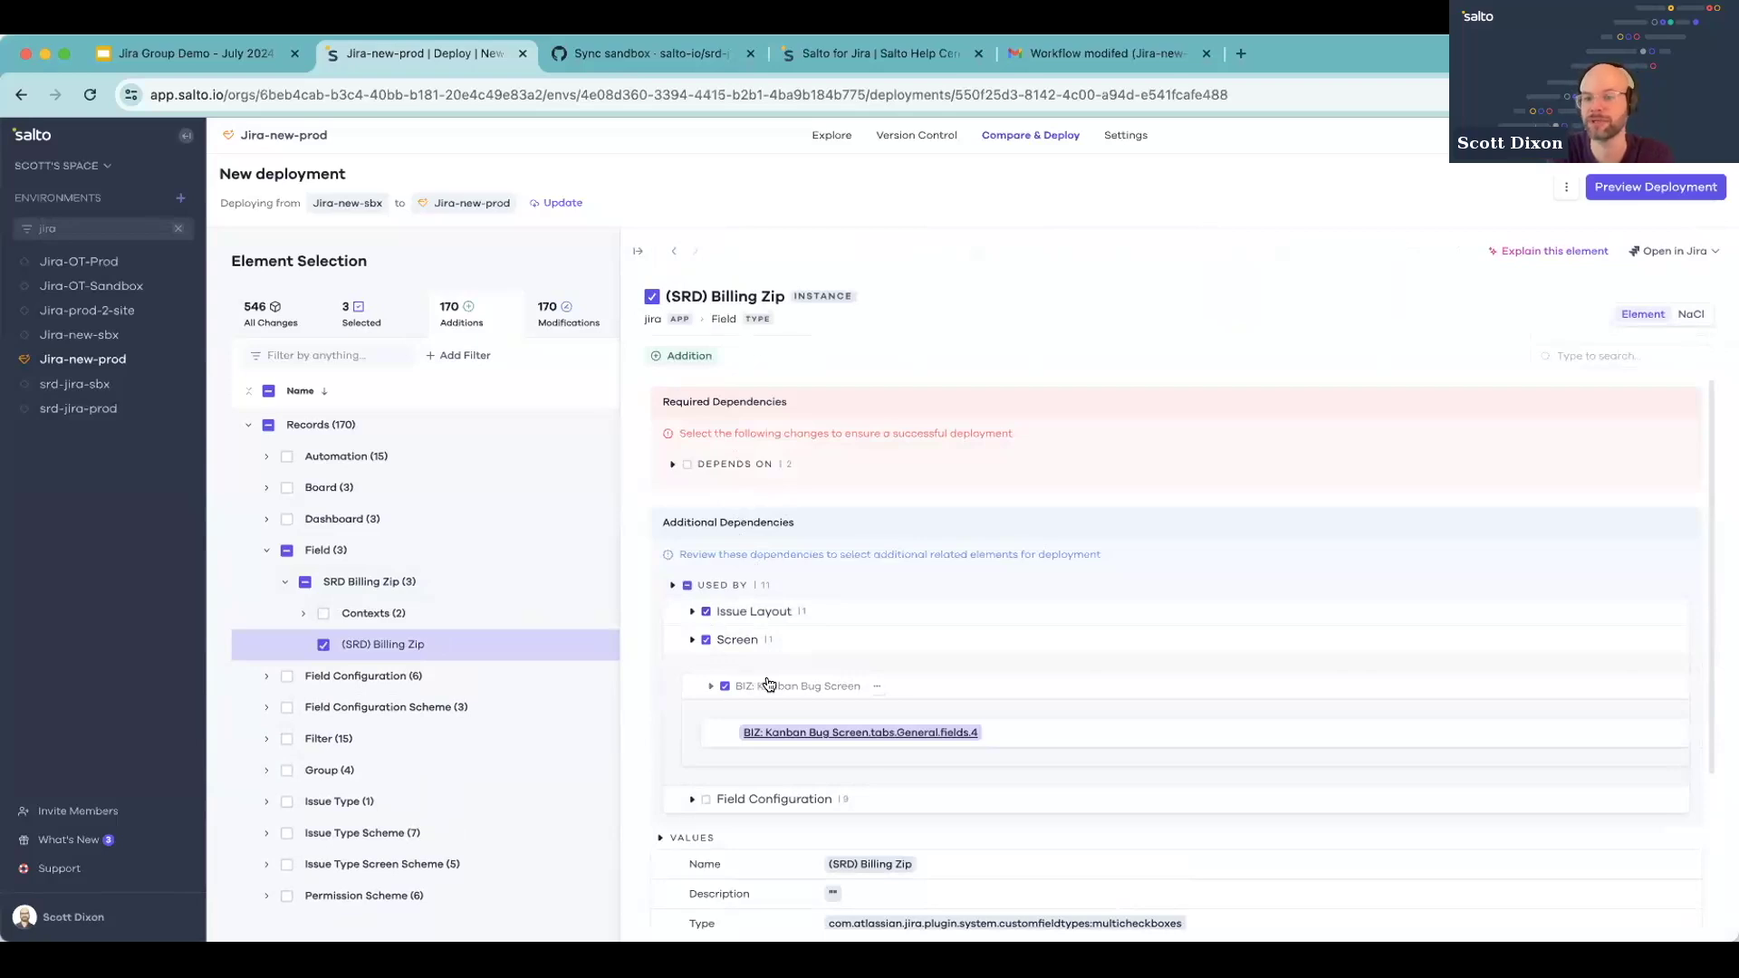
Step: Expand the required dependencies of (SRD) Billing Zip and include all its Custom Field Context elements in the deployment
{"action": "scroll", "coordinate": [795, 664], "scroll_direction": "down", "scroll_amount": 1}
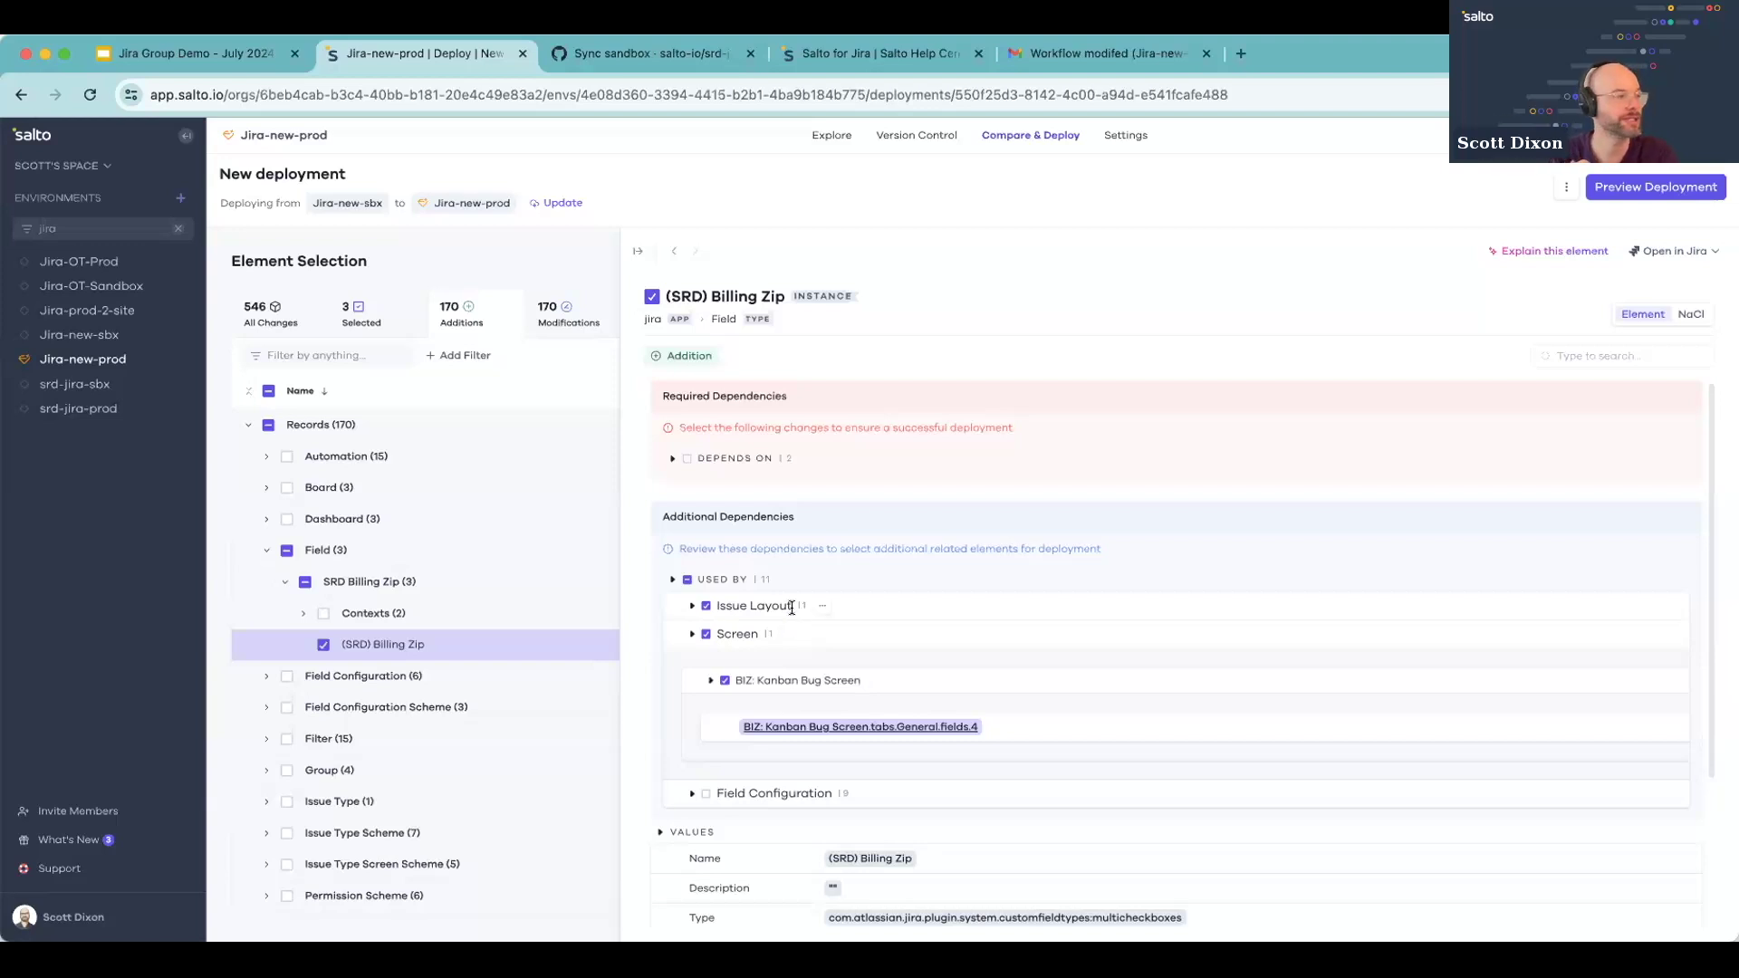
{"action": "left_click", "coordinate": [699, 459]}
{"action": "left_click", "coordinate": [748, 483]}
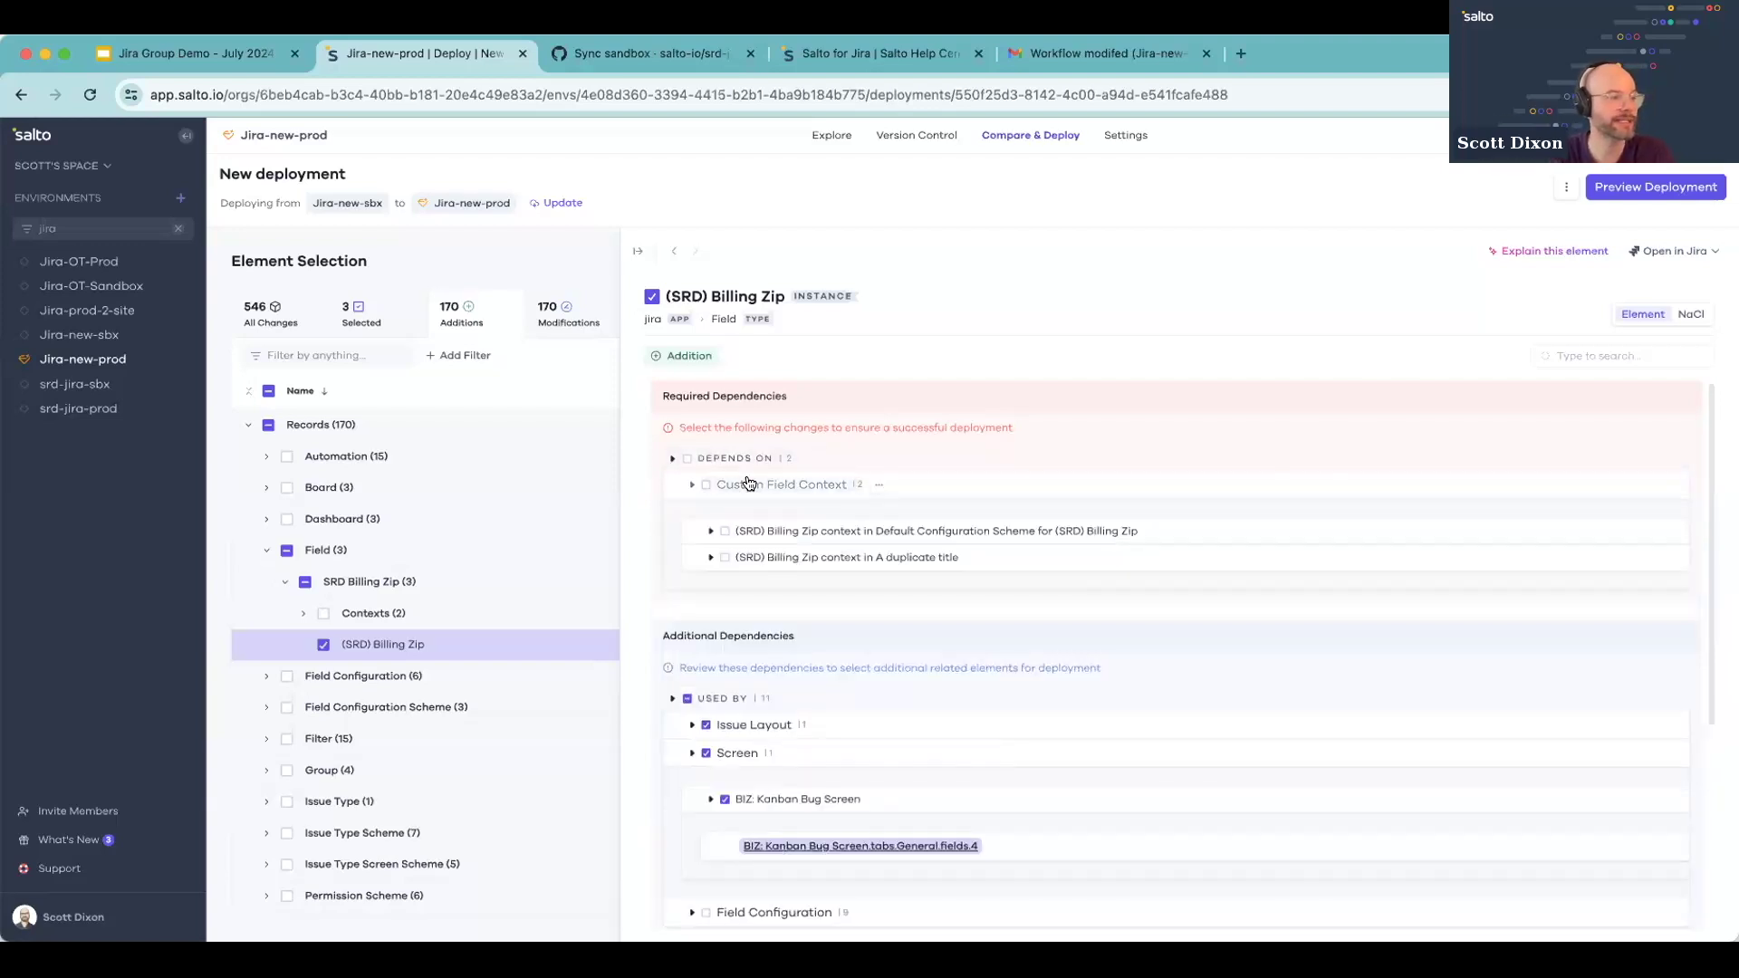
{"action": "left_click", "coordinate": [687, 459]}
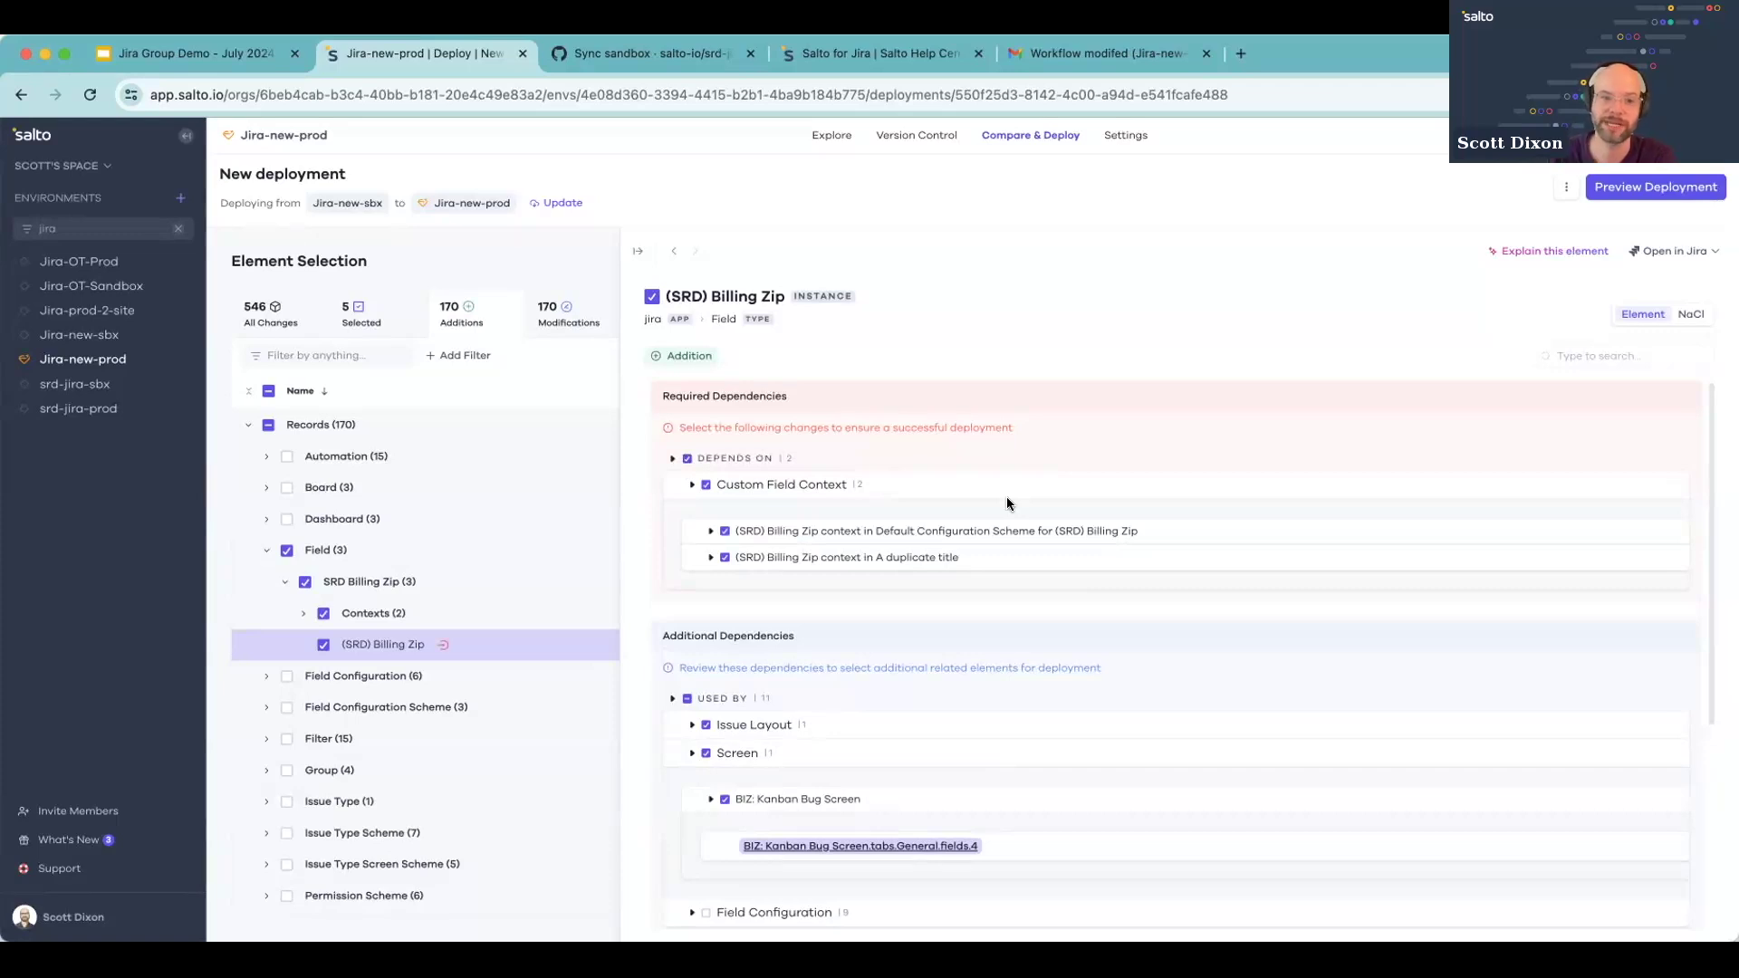
{"action": "scroll", "coordinate": [884, 634], "scroll_direction": "down", "scroll_amount": 1}
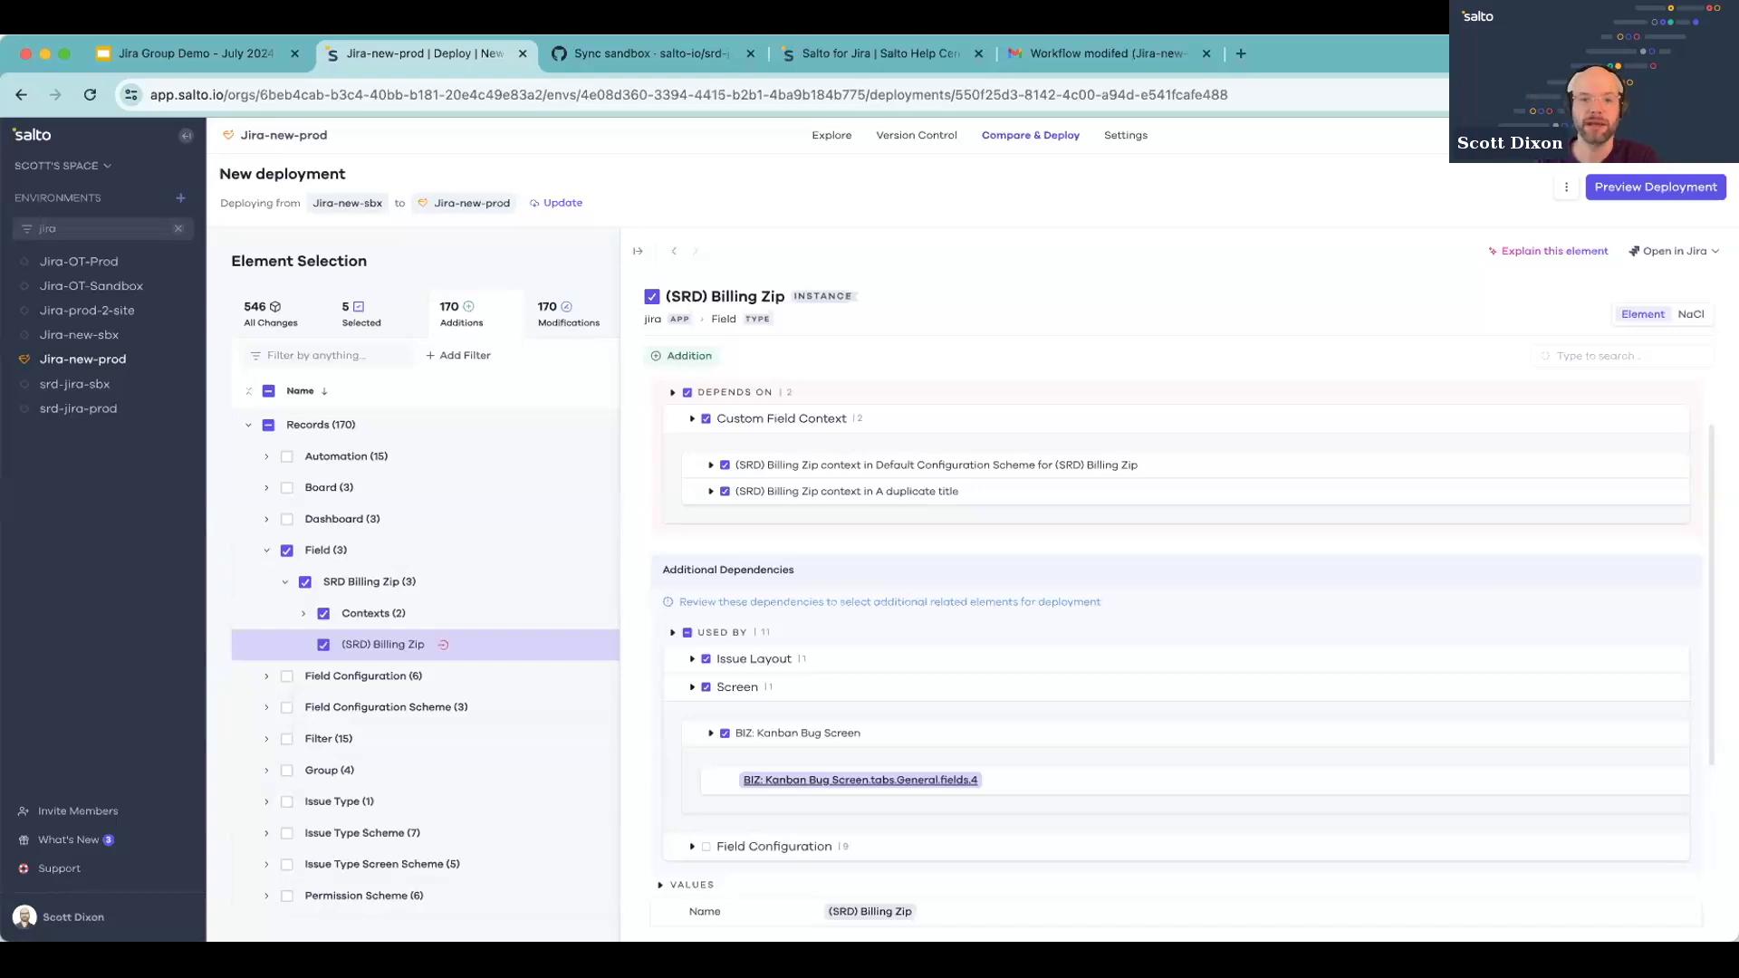
Step: From the Jira-new-prod deployments, view today's versions available for restoring to a previous version, and close without creating a deployment
{"action": "left_click", "coordinate": [1018, 135]}
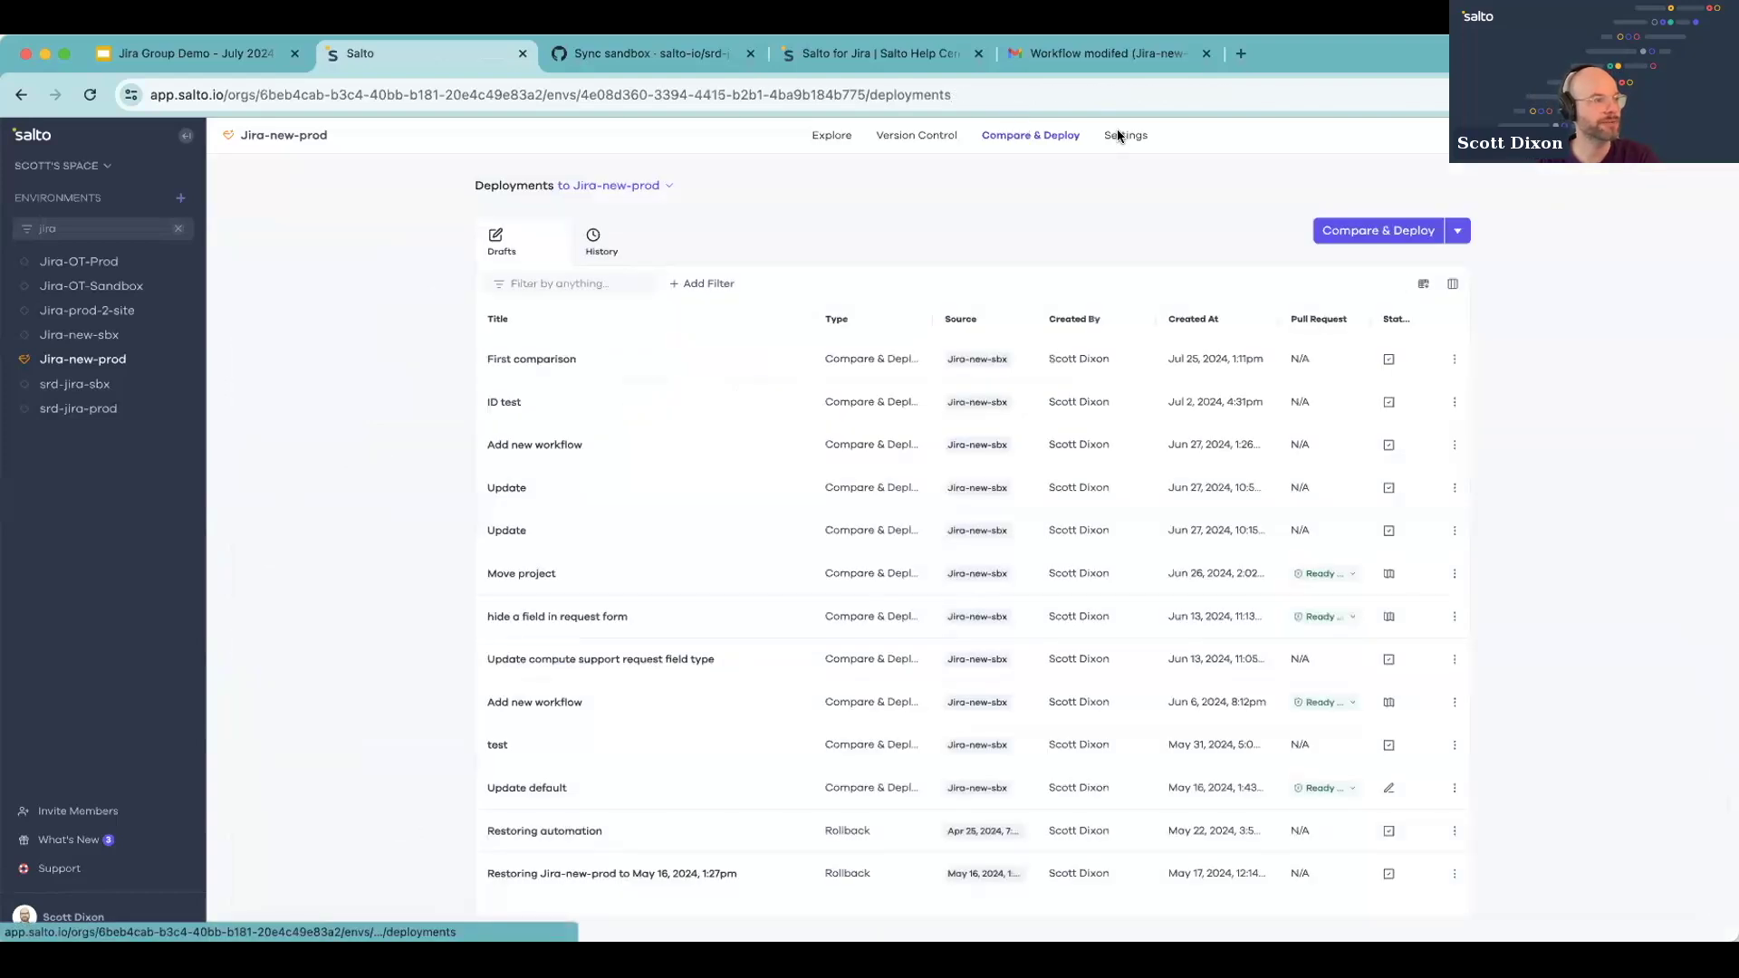
{"action": "left_click", "coordinate": [1458, 231]}
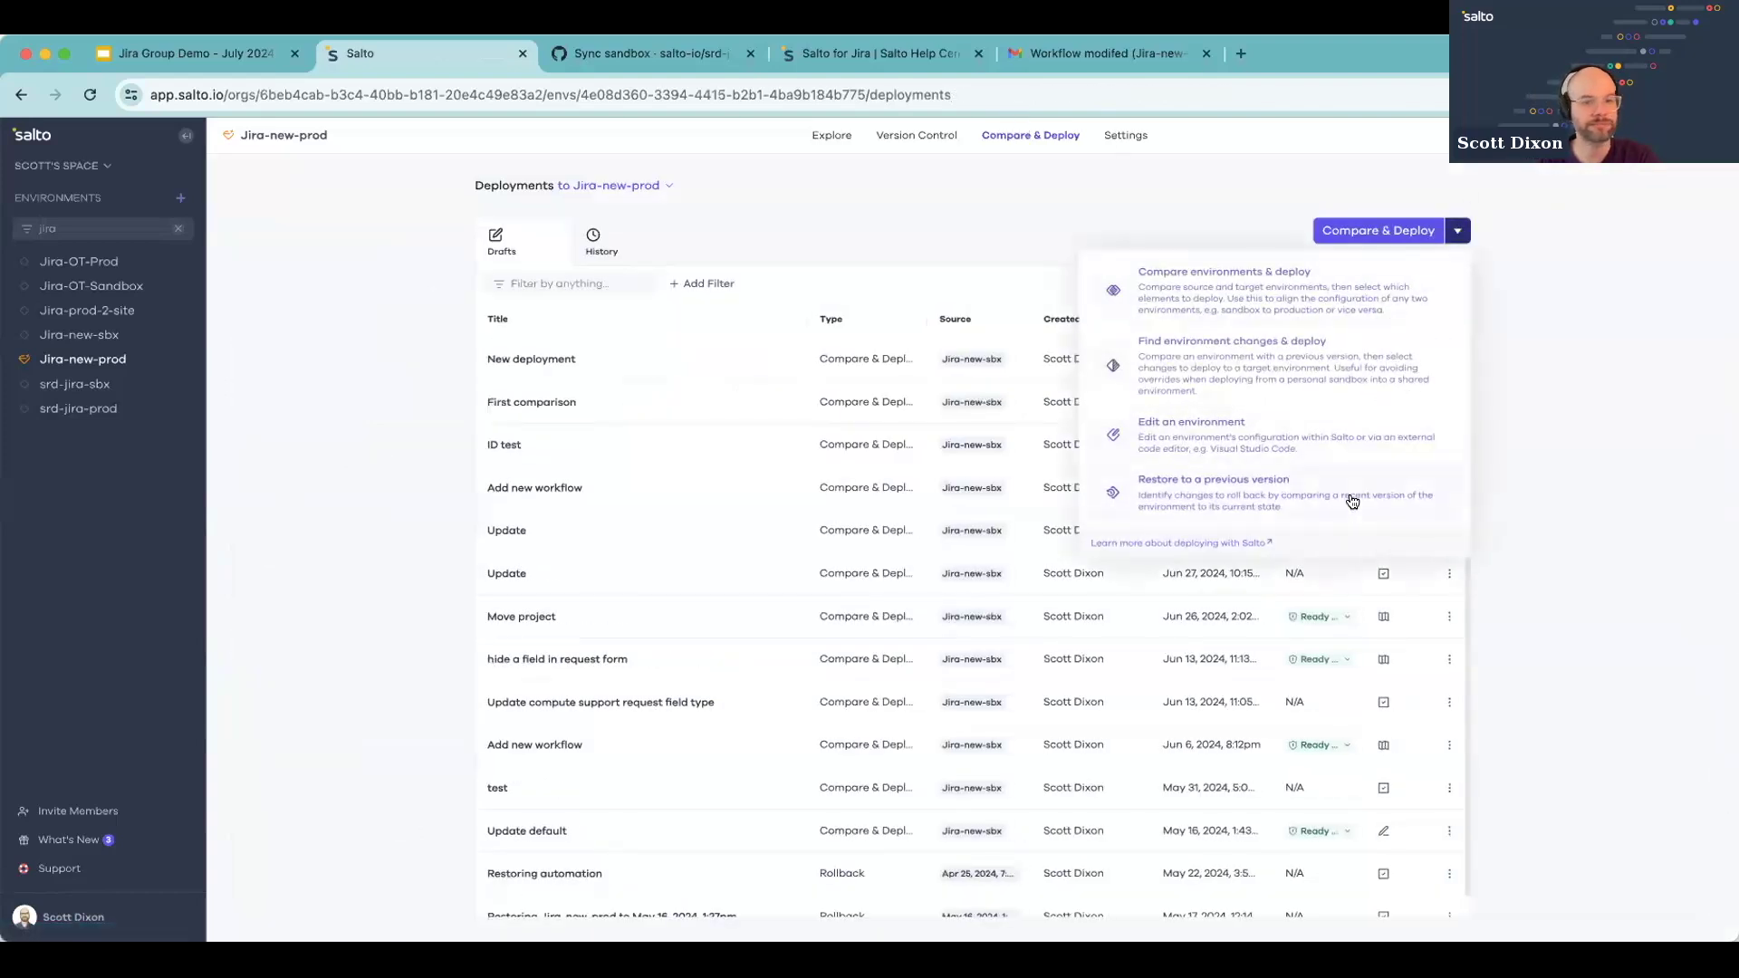
{"action": "left_click", "coordinate": [1352, 500]}
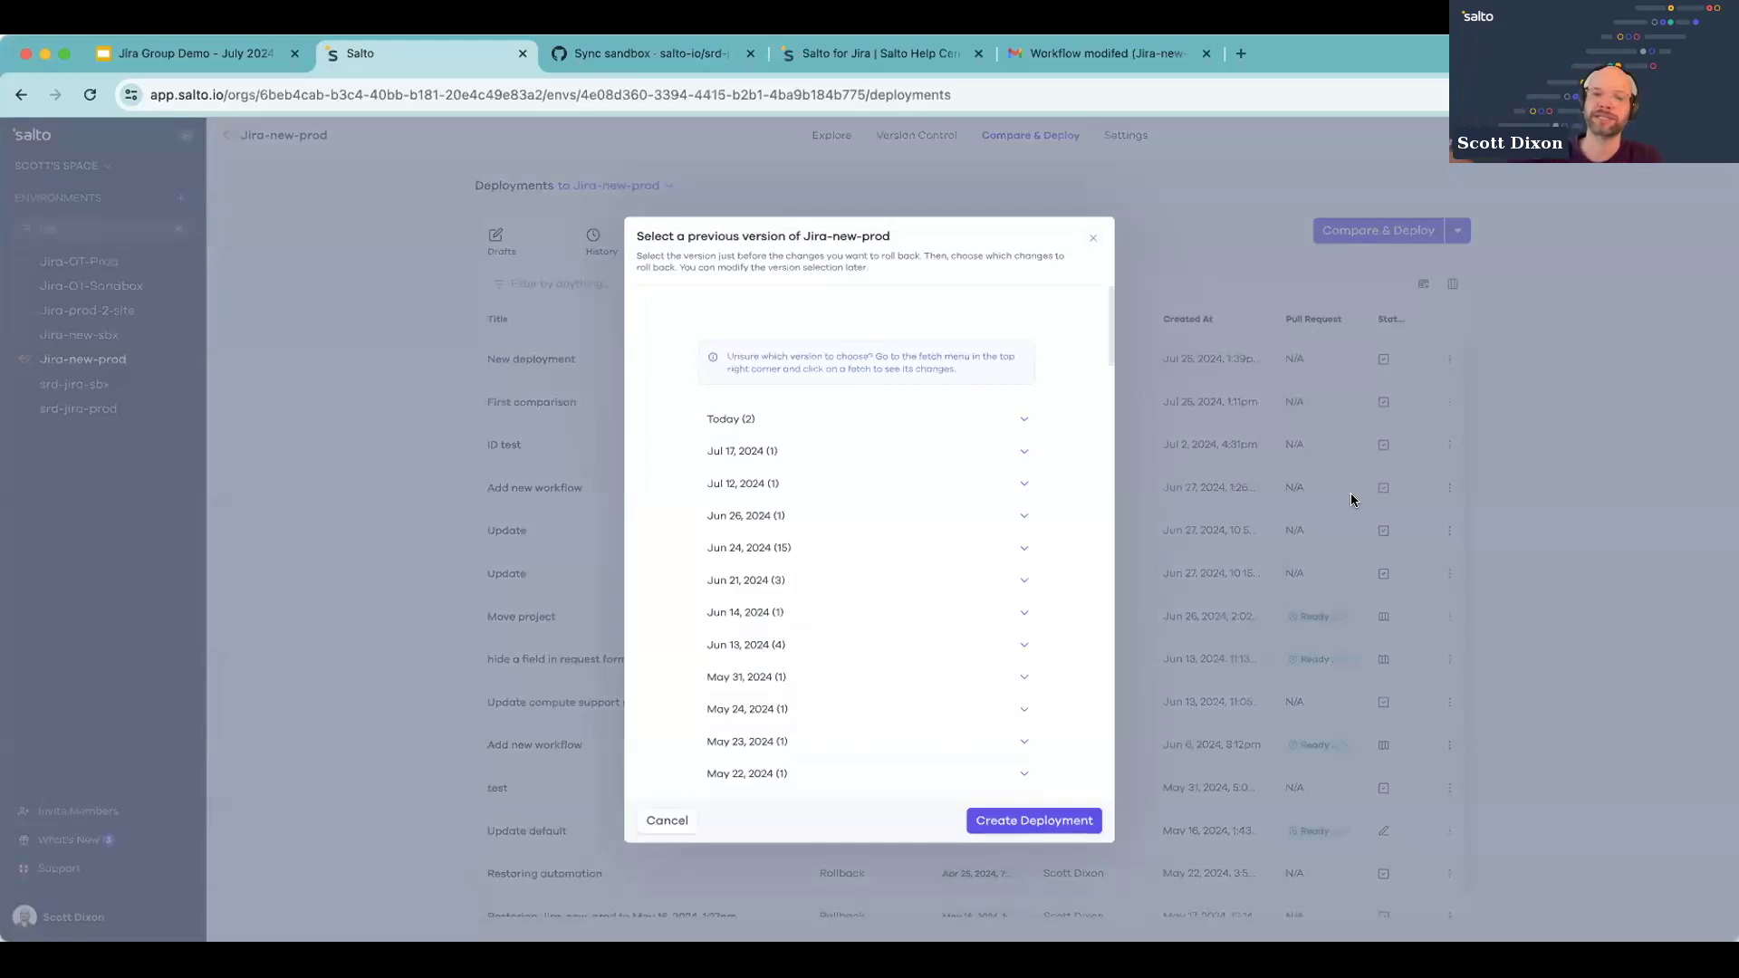
{"action": "left_click", "coordinate": [722, 419]}
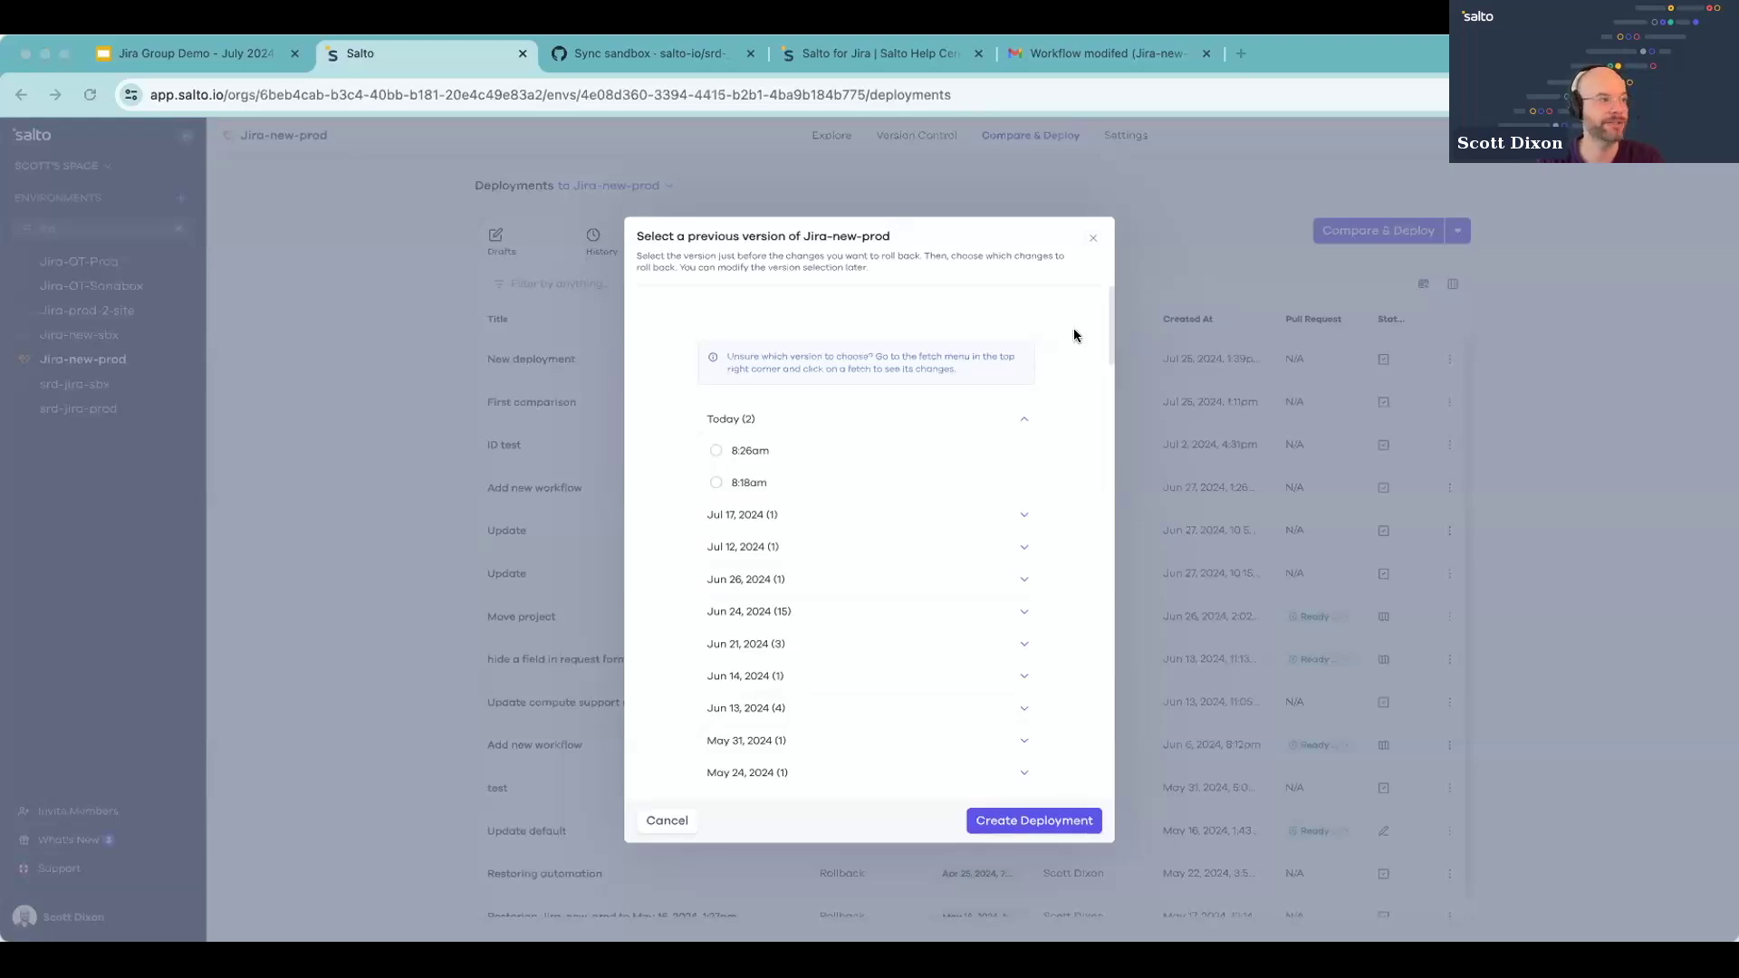
{"action": "left_click", "coordinate": [1093, 235]}
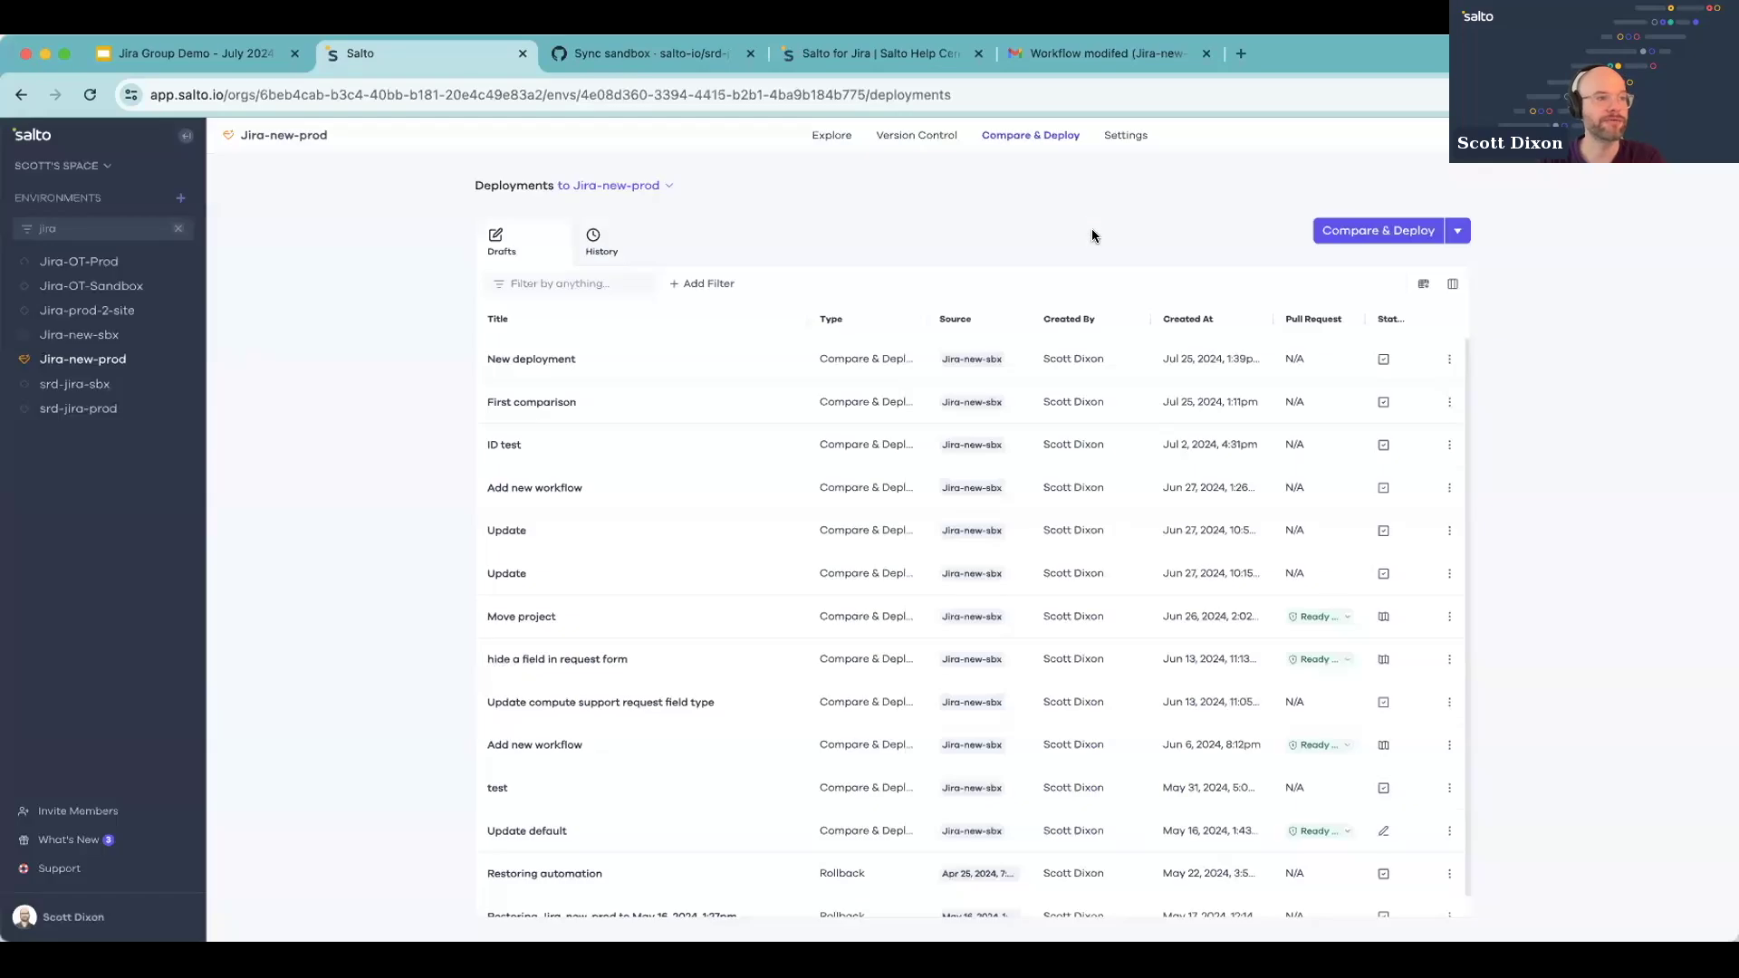